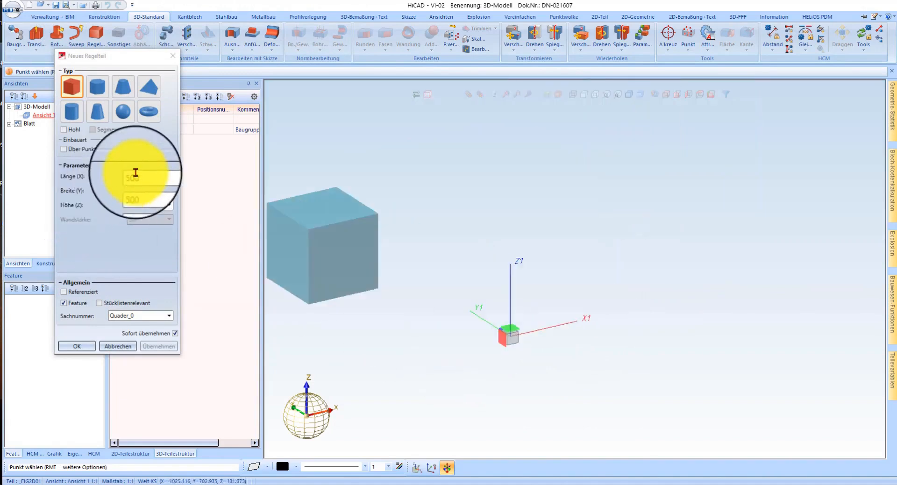
Step: Name the new 500 × 500 × 500 cuboid Fundament and place it at absolute coordinates 0 0 0
double_click(141, 316)
text(Fu)
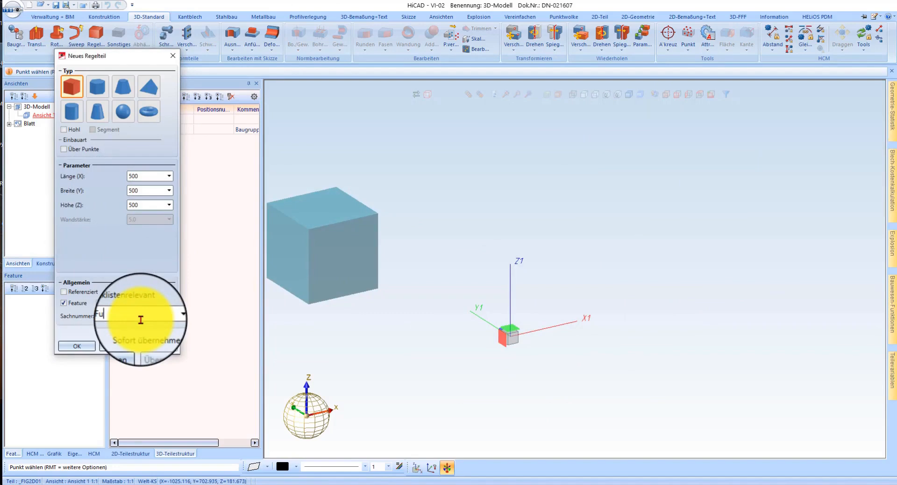
text(ndament)
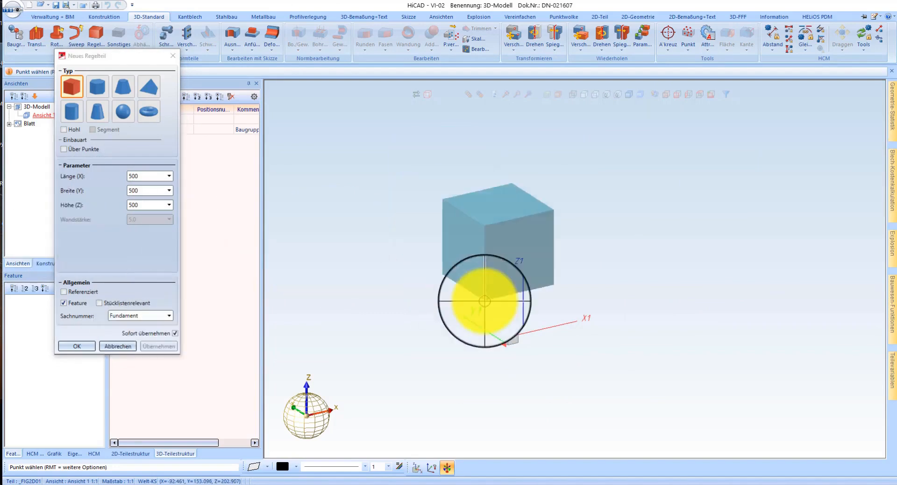
text(a 0 0)
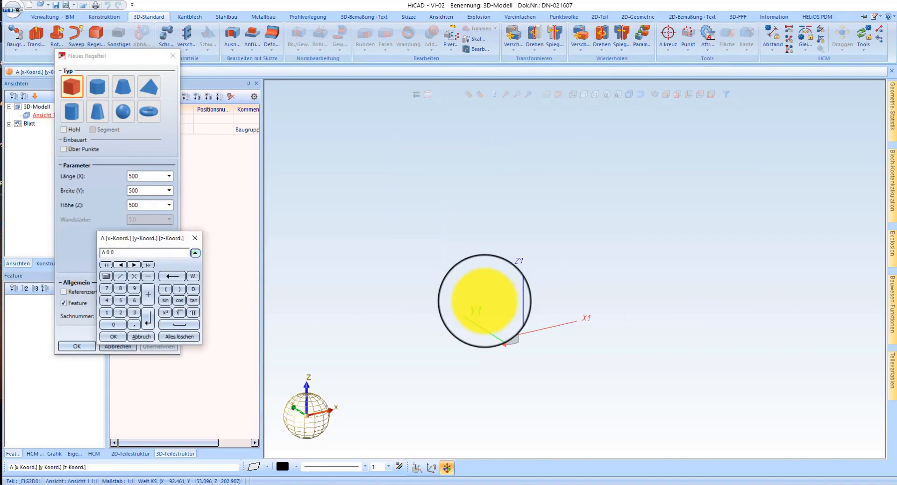
text( 0)
key(Return)
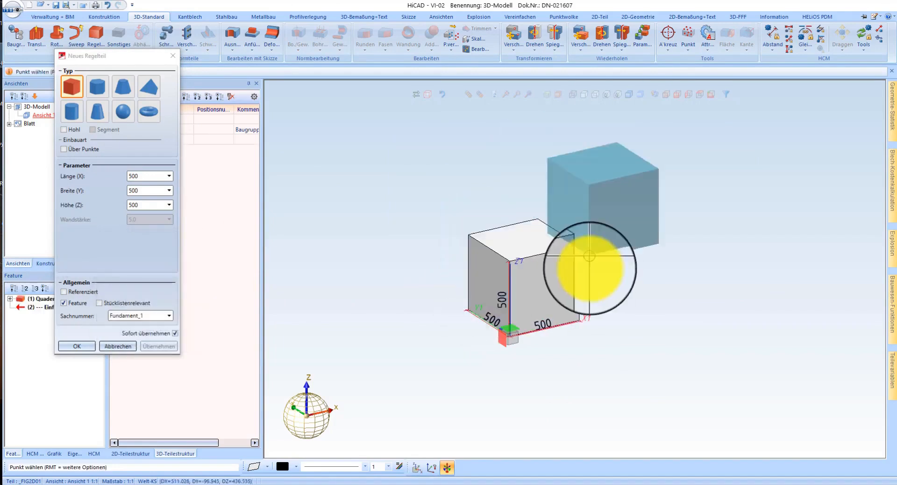
key(Escape)
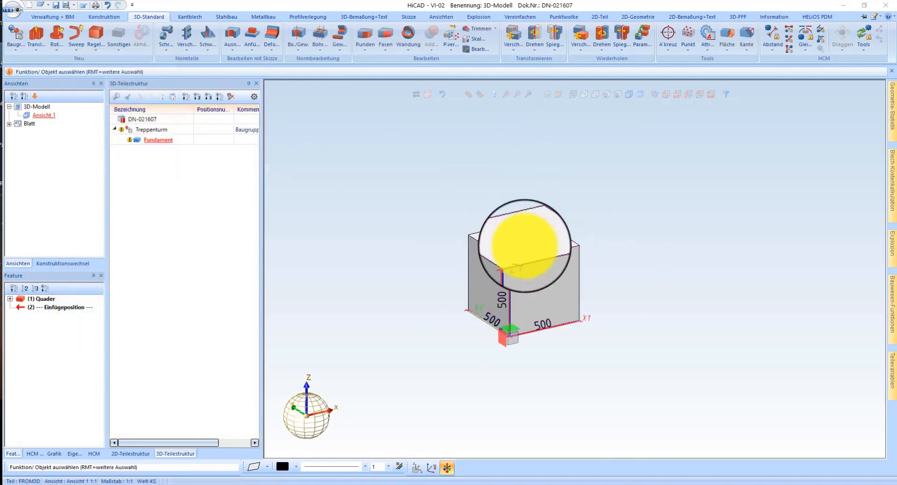
Step: Move the Fundament cuboid down along its vertical edge by the edge length plus 150 (500+150)
right_click(558, 232)
click(557, 231)
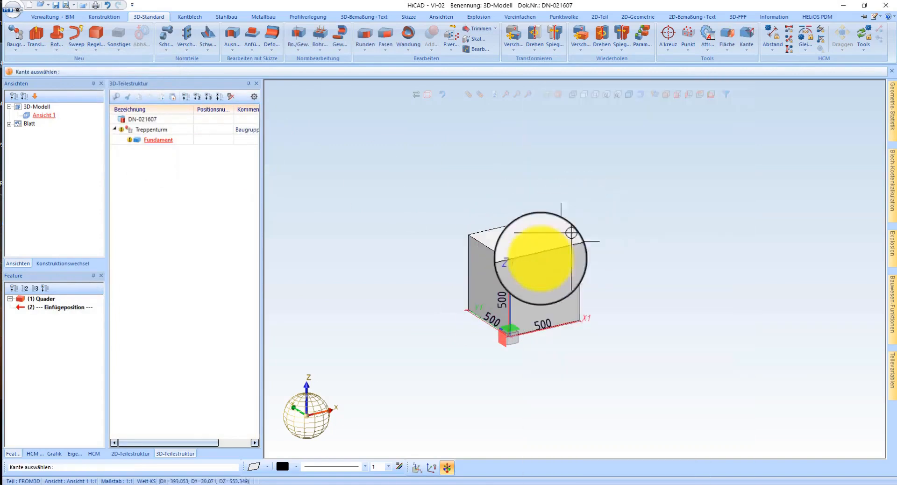
click(572, 351)
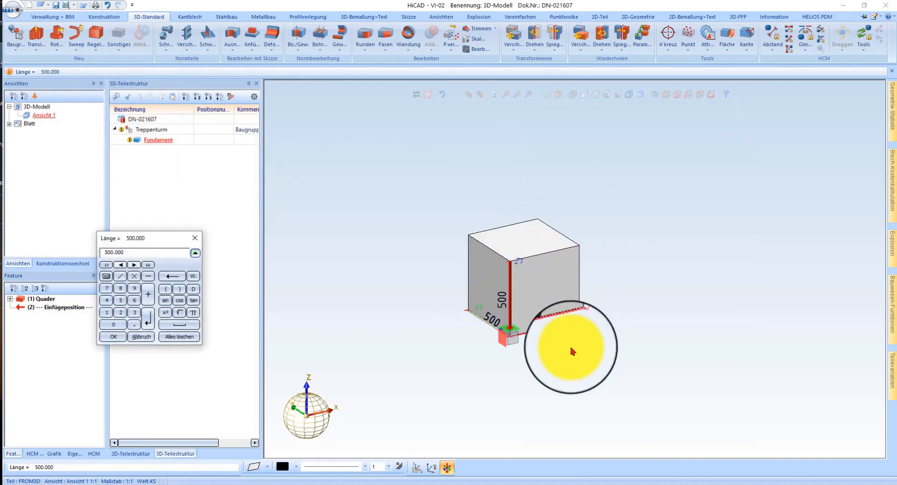
text(+150)
key(Return)
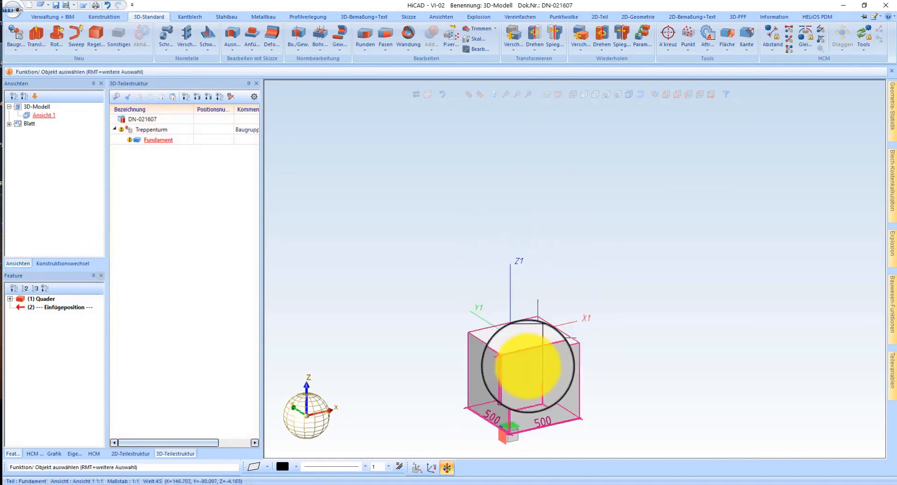
Step: Activate the Treppenturm main assembly in the part structure
right_click(145, 130)
mouse_move(204, 205)
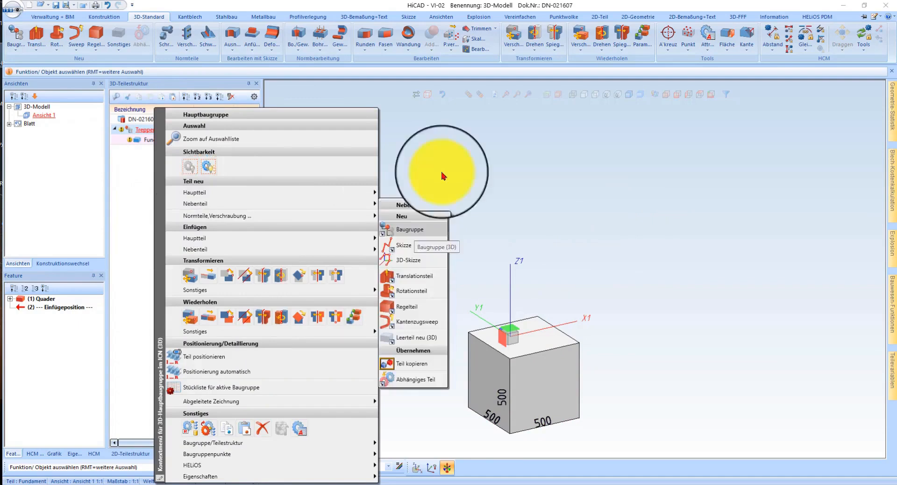
click(444, 141)
right_click(361, 177)
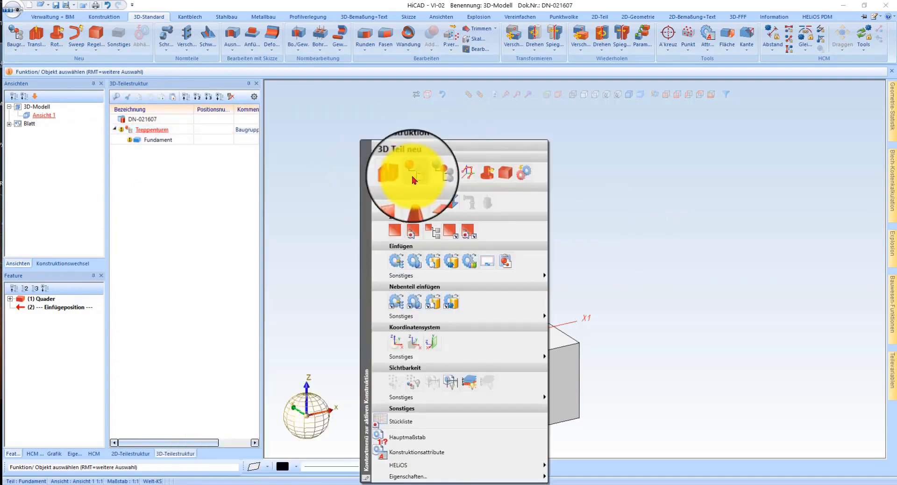
click(574, 144)
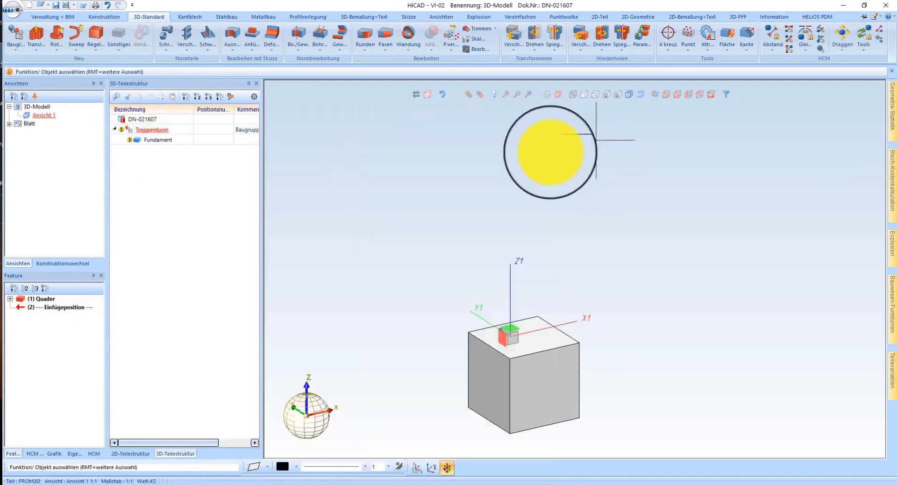
Step: Try to assign the shortcut B to the Baugruppe neu (3D) command of the 3D-Standard area, discarding the customization
click(874, 18)
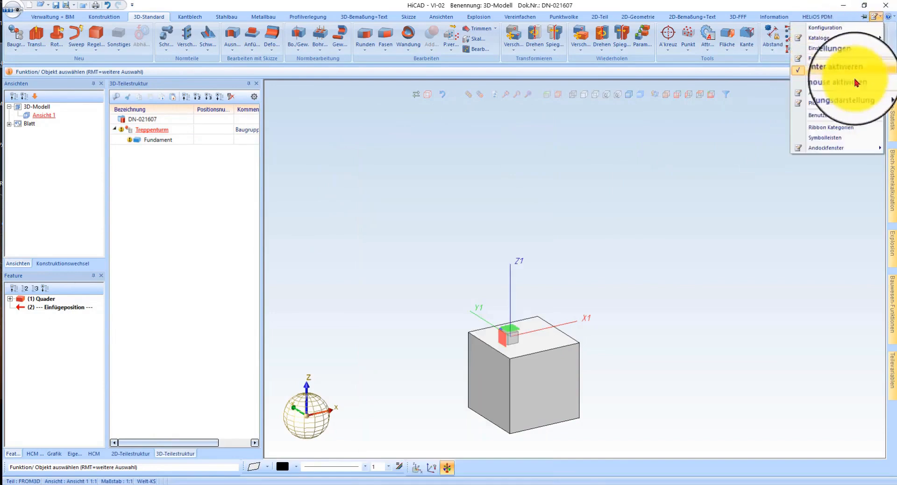
click(838, 121)
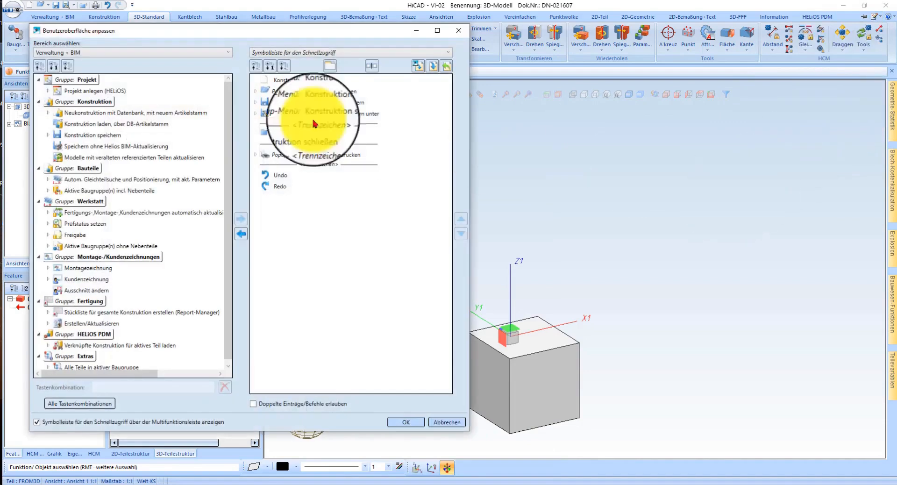
click(82, 52)
click(64, 83)
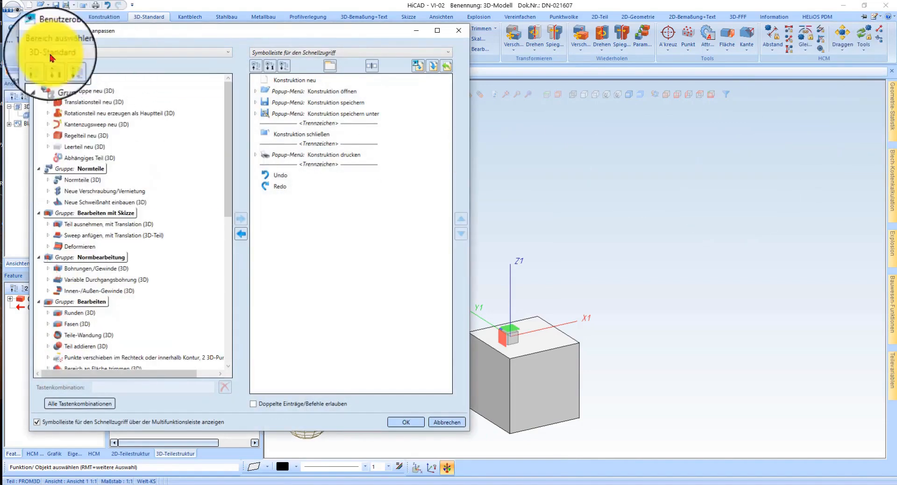
click(87, 91)
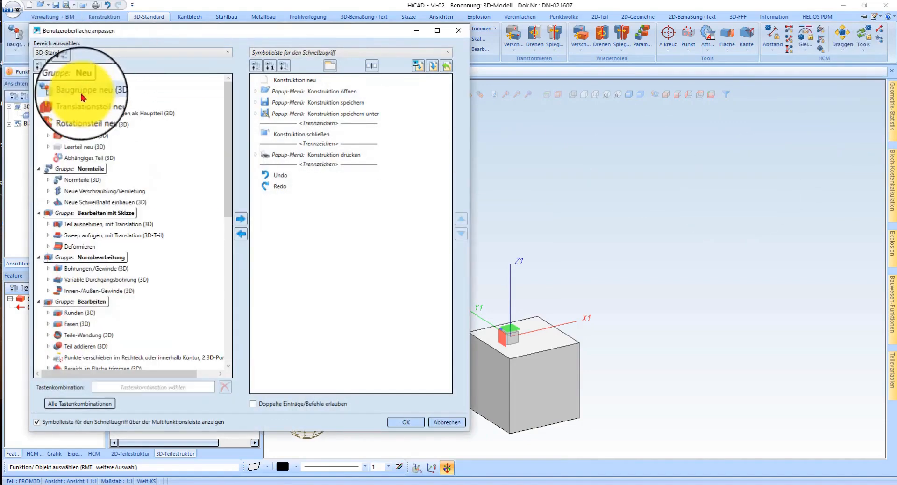
click(126, 384)
key(b)
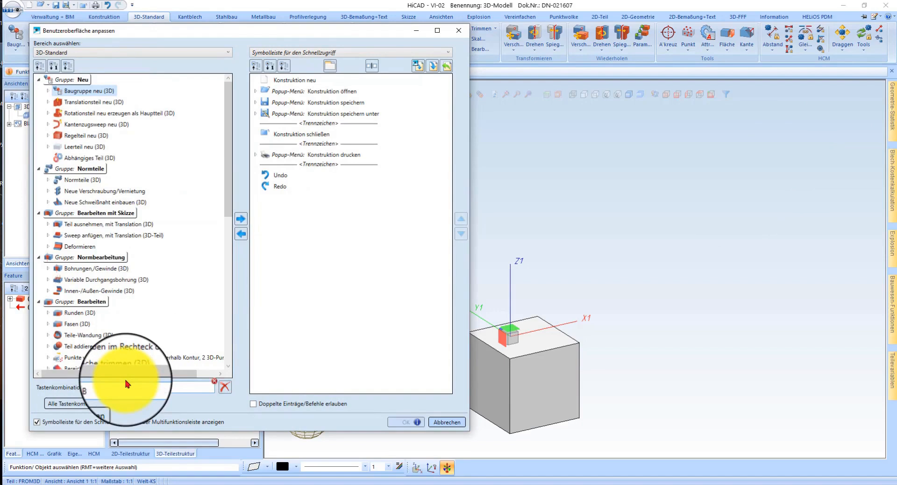
mouse_move(214, 384)
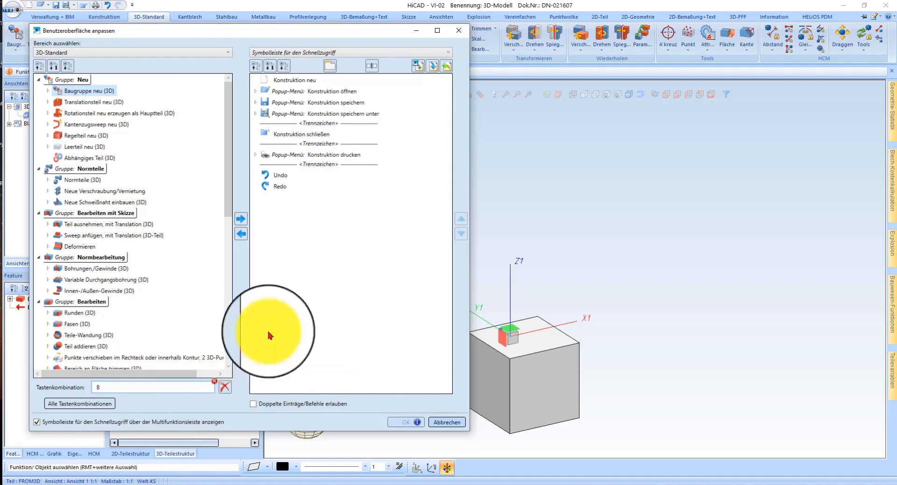
click(446, 422)
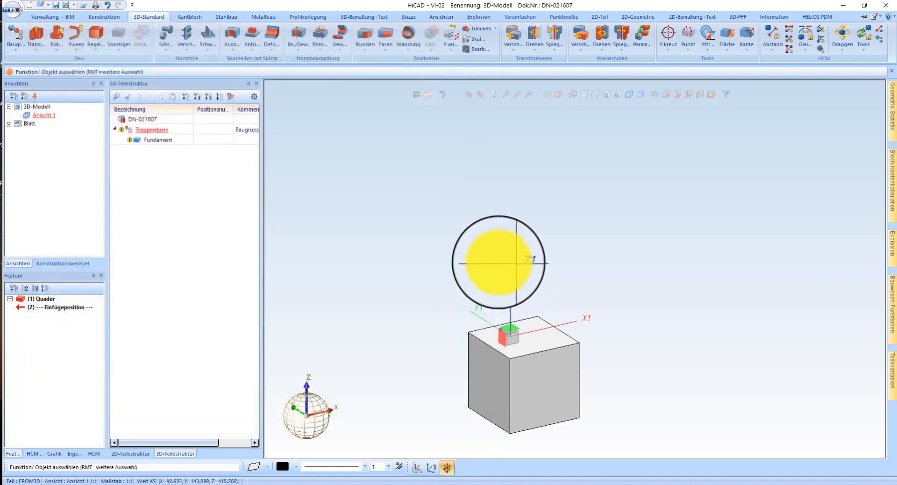
Step: Create a subassembly named Bauseits under Treppenturm, not relevant for the bill of materials, with part type Strukturbaugruppe
key(b)
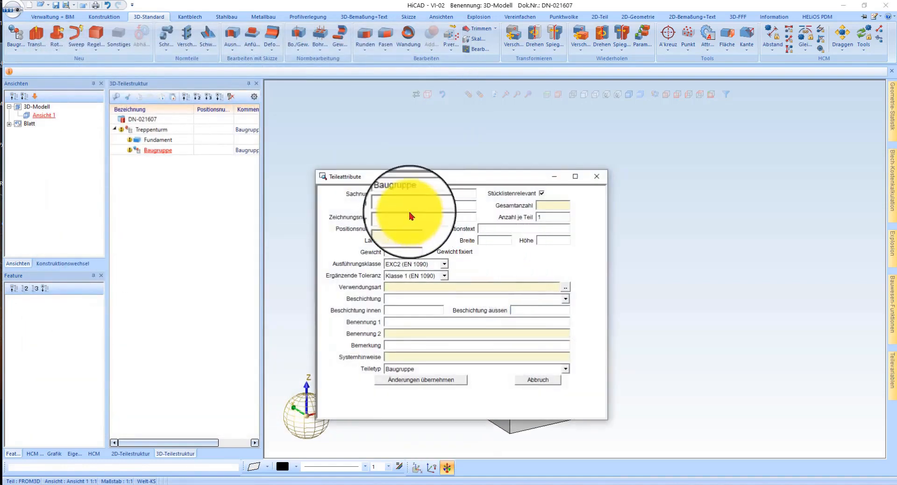
drag(431, 197, 350, 206)
text(Bauseits)
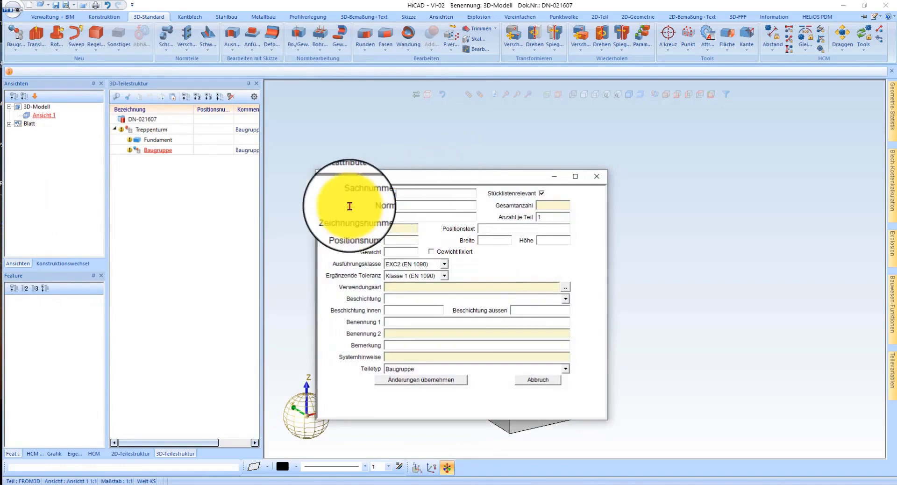
click(541, 193)
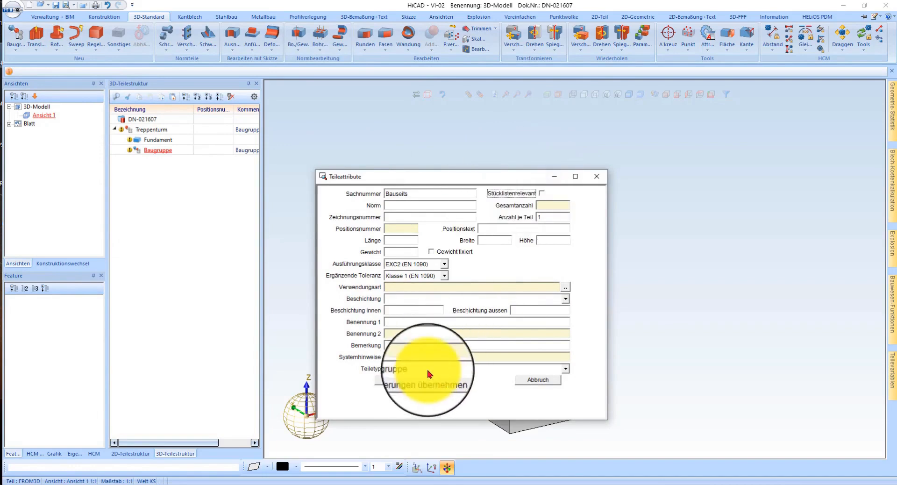
click(414, 368)
click(447, 404)
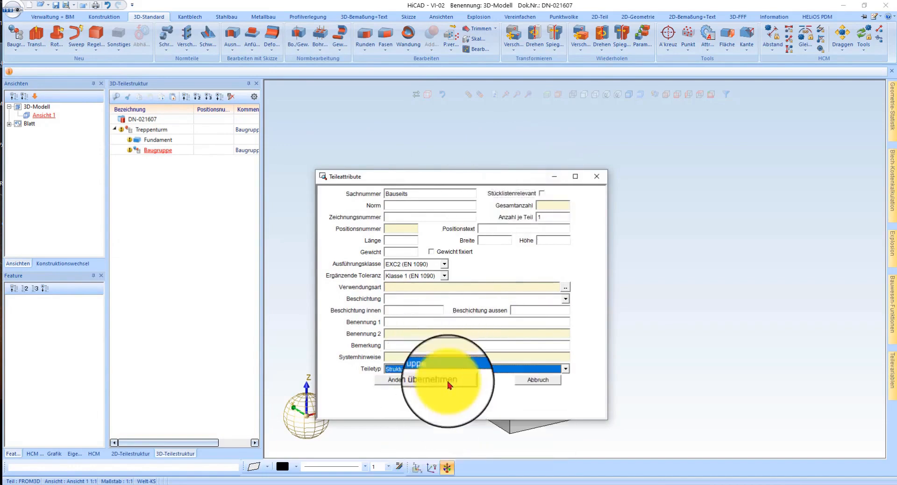
click(395, 379)
Step: Move the Fundament part into the Bauseits assembly and make Bauseits the active assembly
drag(168, 141, 154, 150)
click(175, 142)
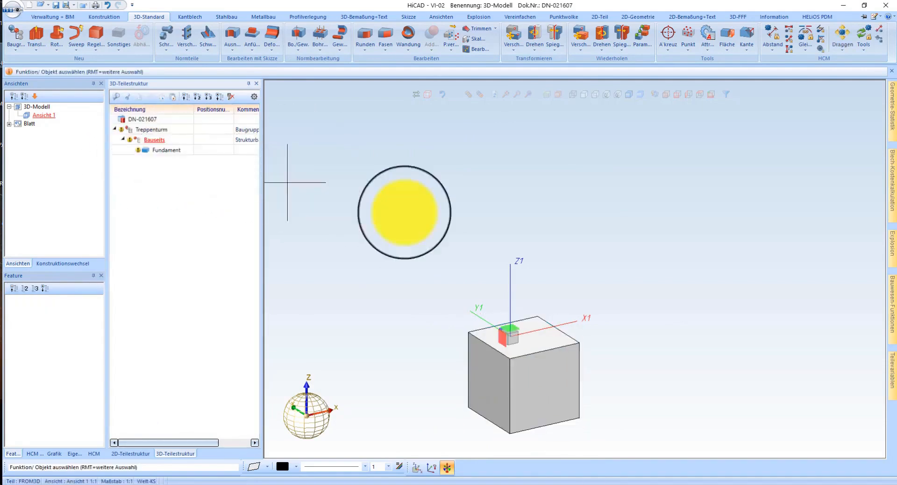
scroll(444, 241, down, 4)
scroll(541, 301, up, 3)
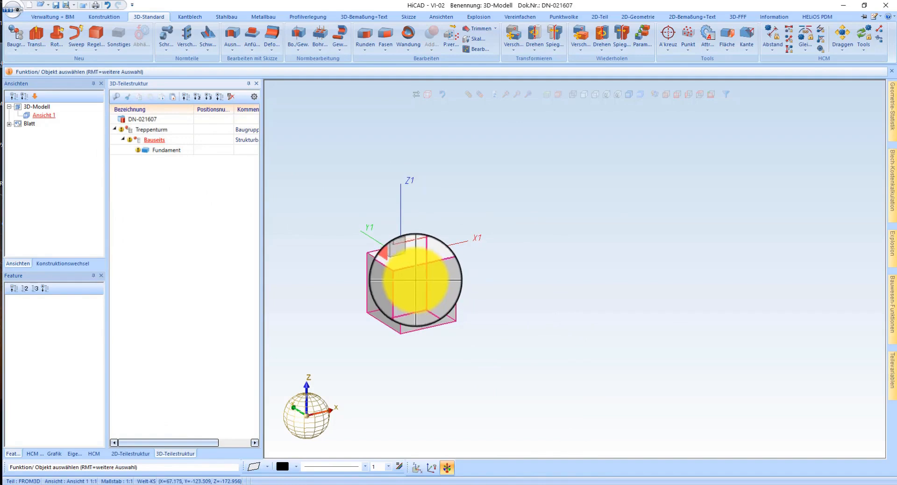
Step: Set up a parametric repetition of Fundament with a linear pattern along X, 1 repetition and a total distance of 3000
right_click(381, 261)
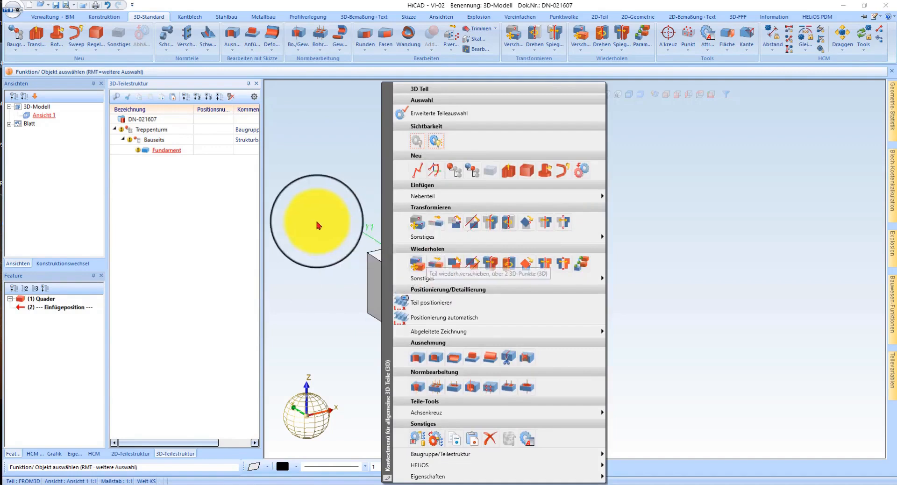
click(292, 194)
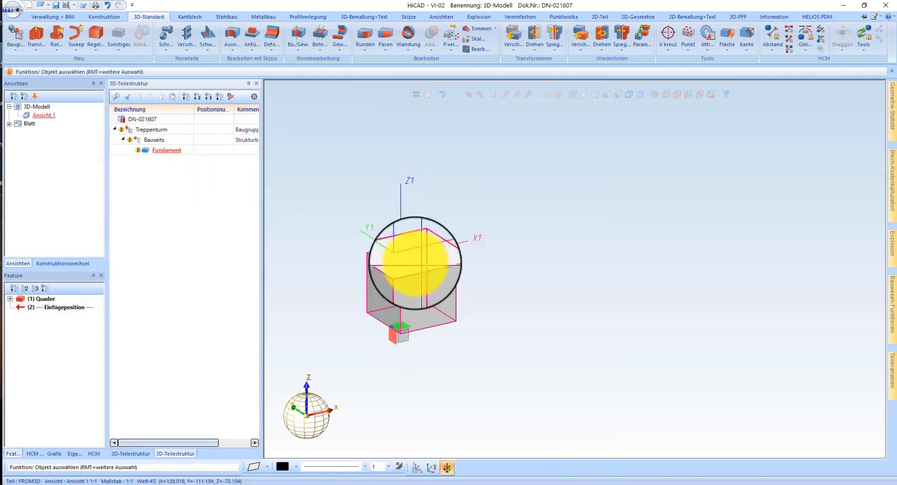
right_click(407, 265)
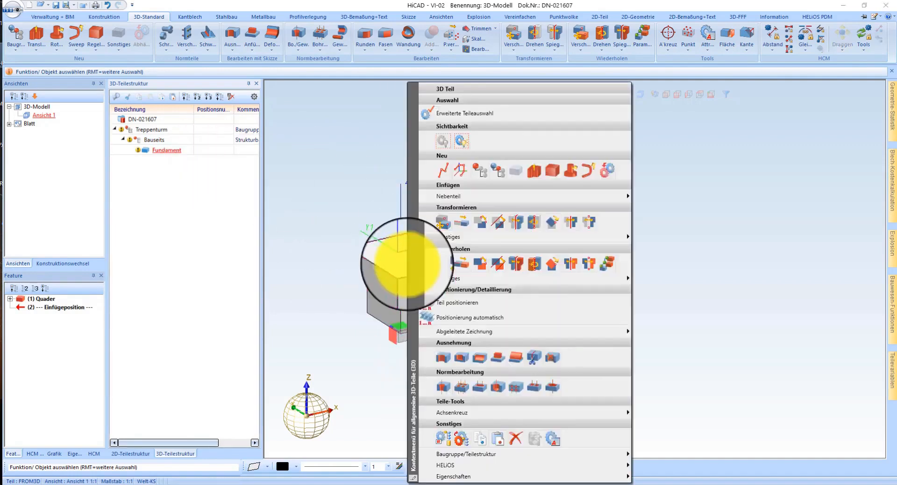
click(608, 266)
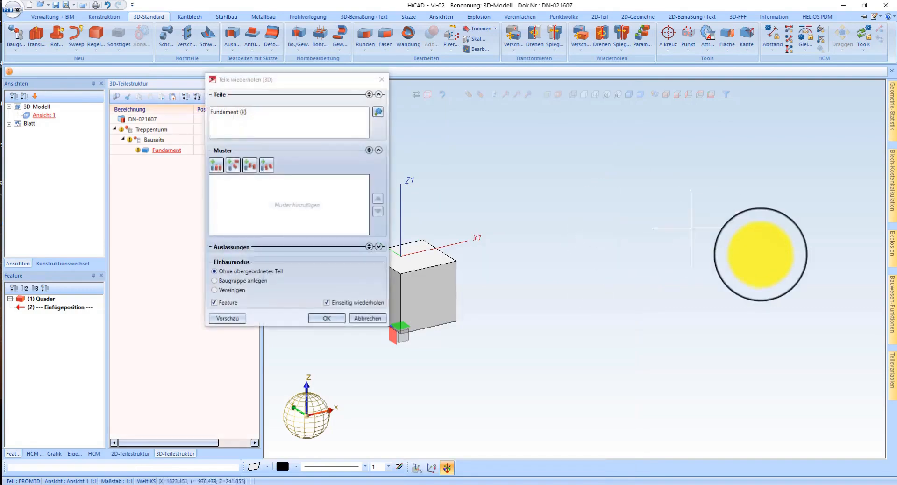
click(216, 166)
click(355, 194)
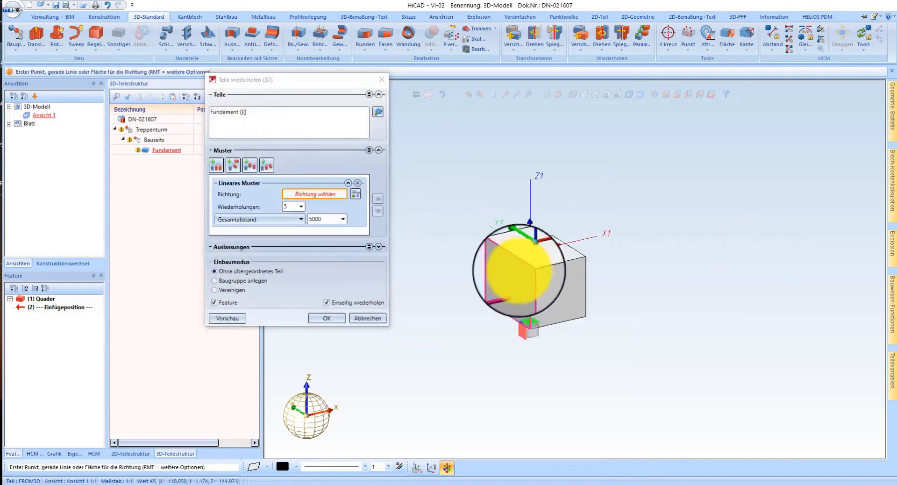
click(546, 261)
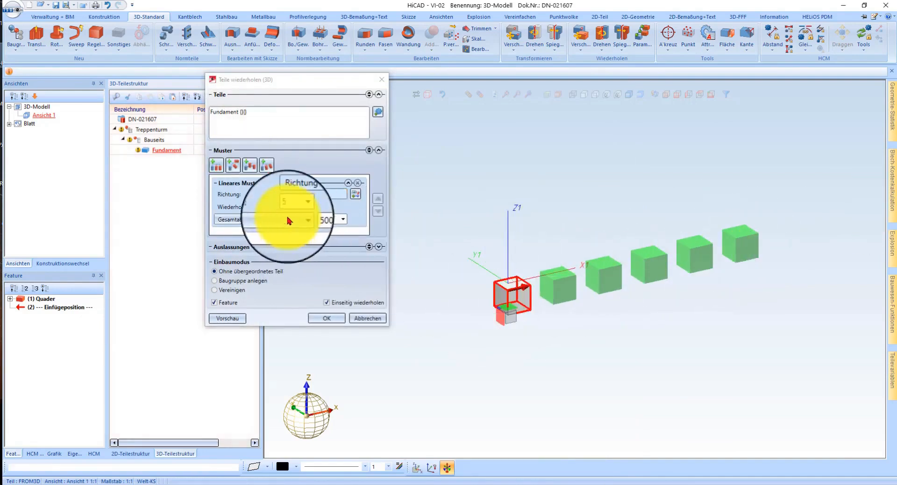
text(1)
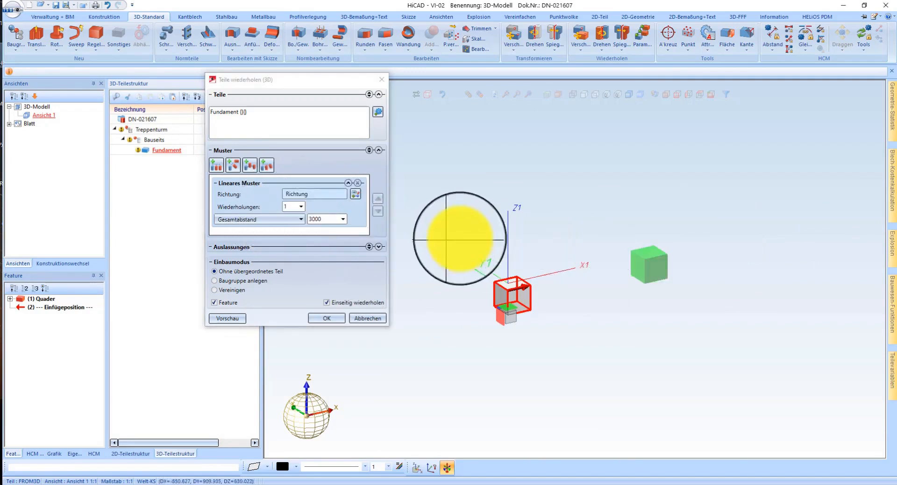
click(260, 219)
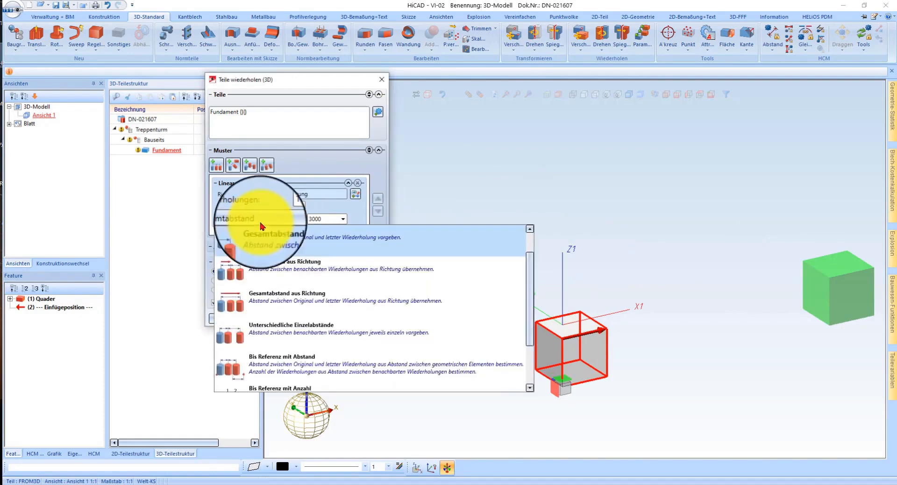
scroll(261, 303, down, 2)
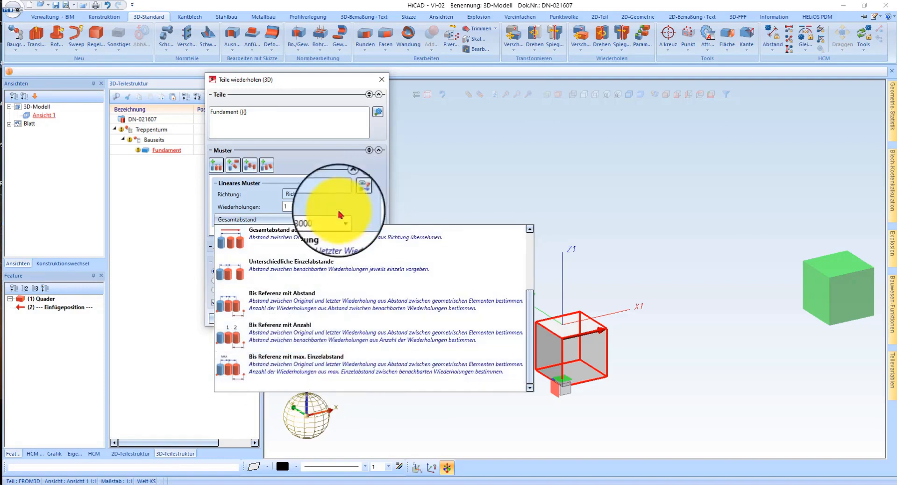
click(415, 224)
Step: Add a second linear pattern along Y to the Fundament repetition, with 1 repetition and an individual spacing of 3000
drag(288, 329, 290, 413)
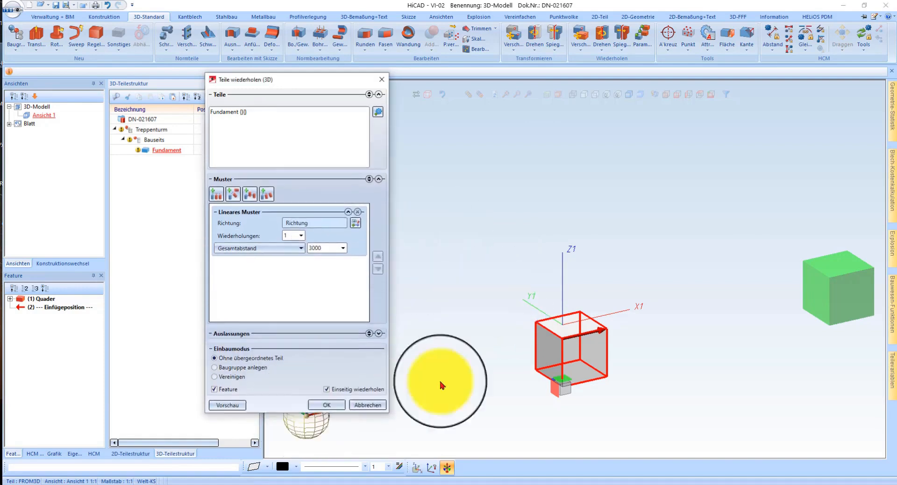
click(216, 194)
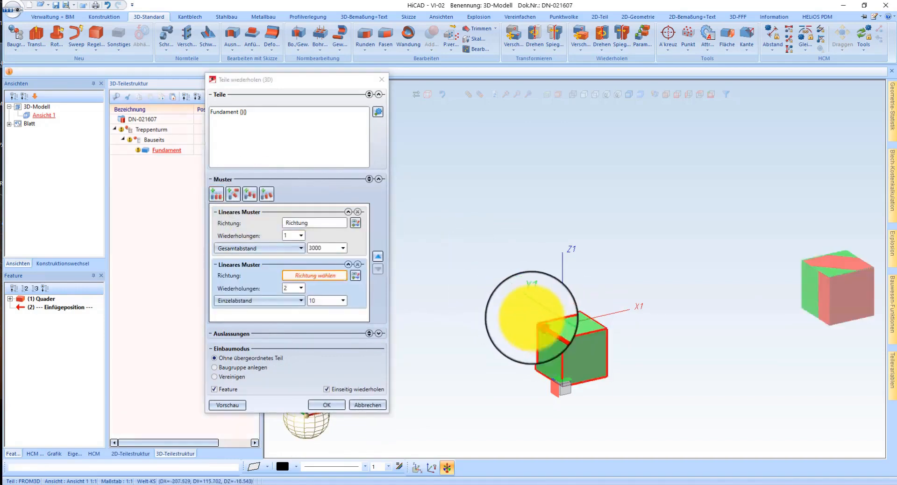
scroll(532, 317, down, 5)
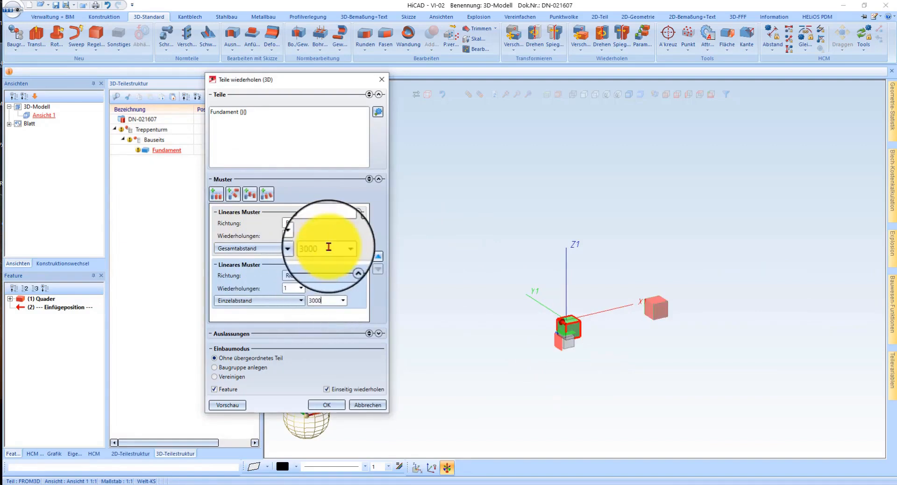
scroll(540, 271, up, 3)
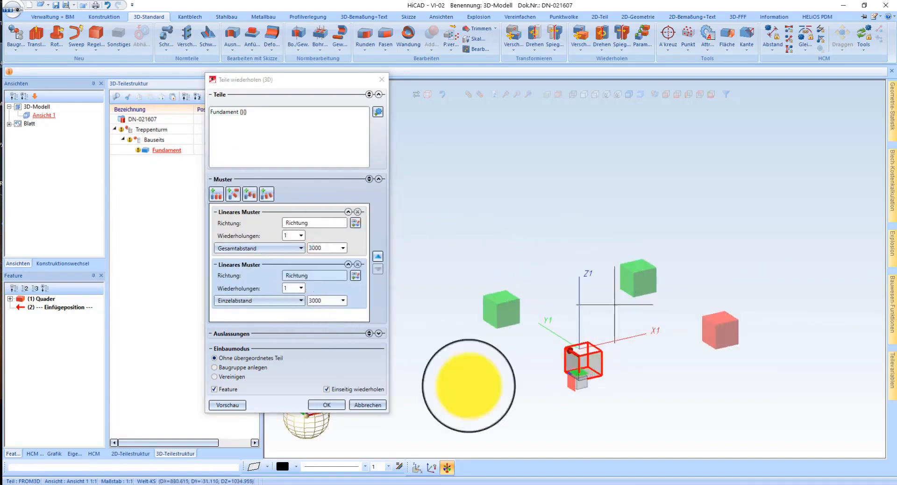
Step: Try to omit the diagonally opposite Fundament copy from the repetition and clear the omission
click(379, 335)
click(311, 330)
click(629, 277)
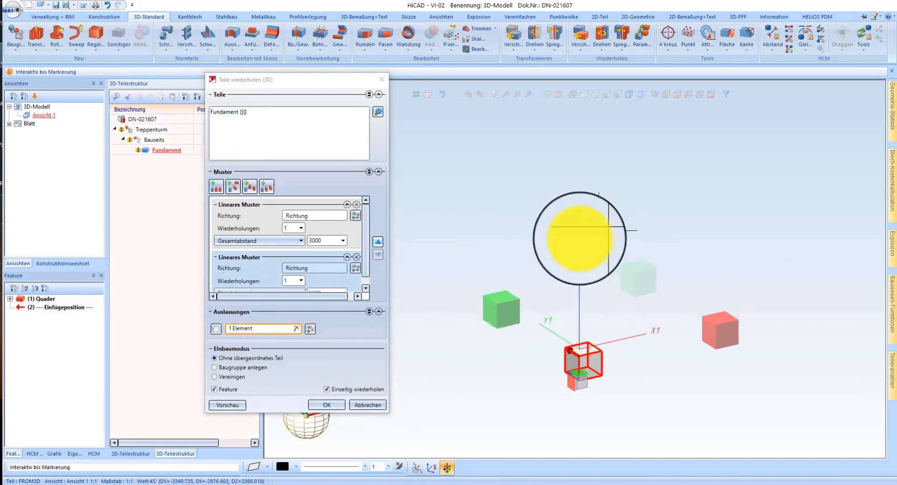
click(297, 330)
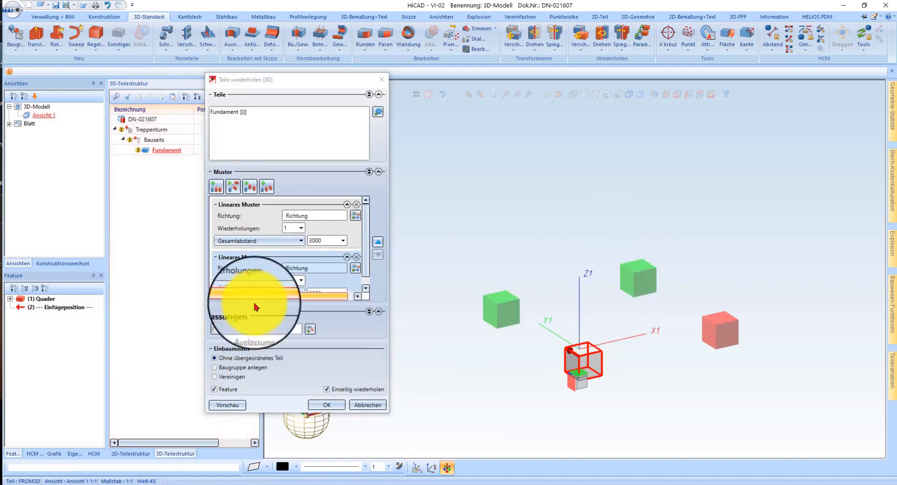
Step: Preview and apply the two-directional repetition of Fundament without a parent part
click(237, 404)
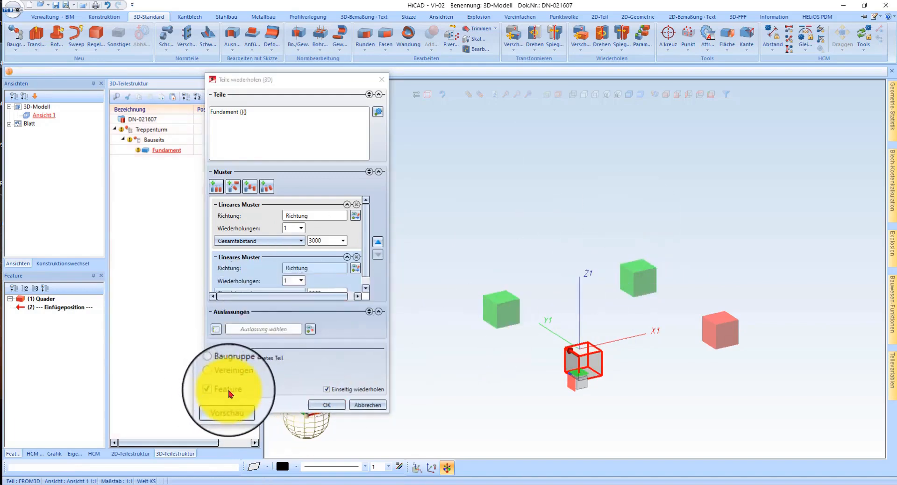
click(326, 405)
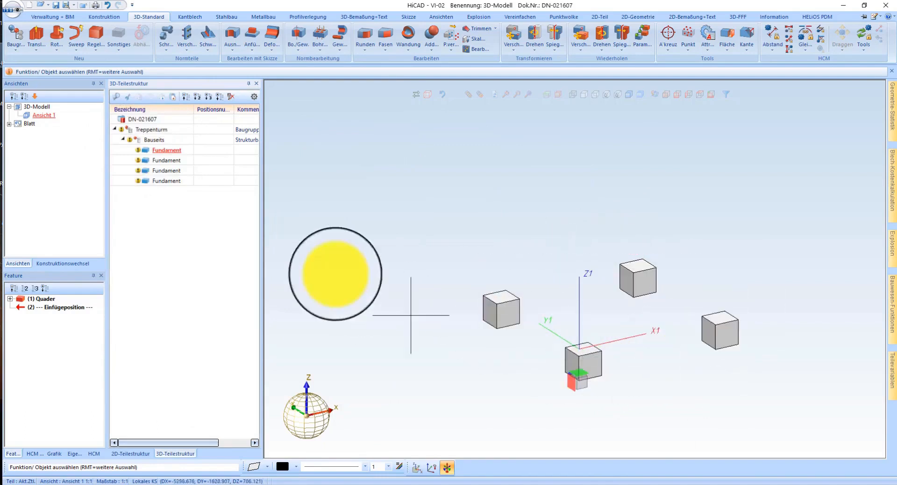
Step: Review the pattern settings of the Teilewiederholung feature in Bauseits and close them without changes
double_click(154, 139)
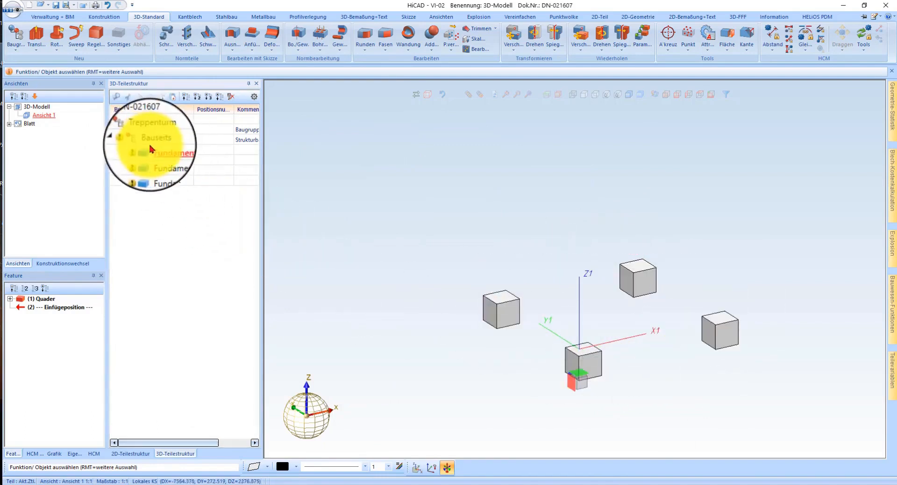
double_click(58, 297)
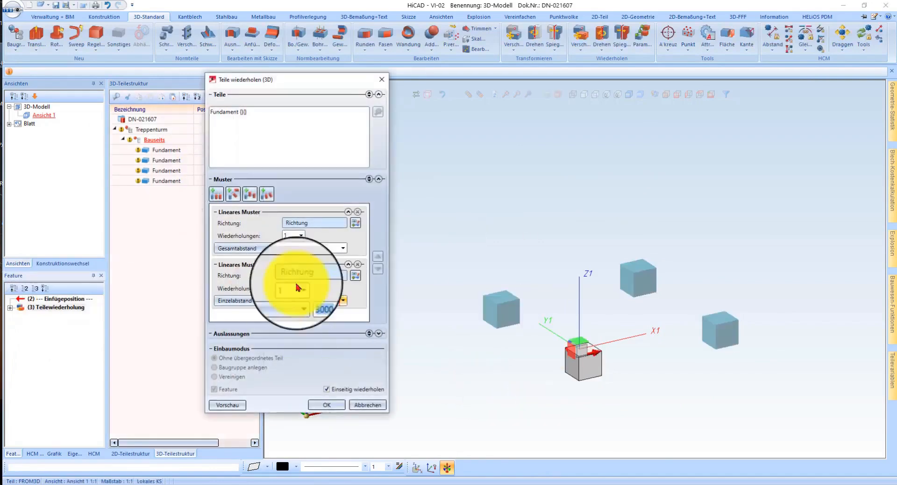
click(367, 405)
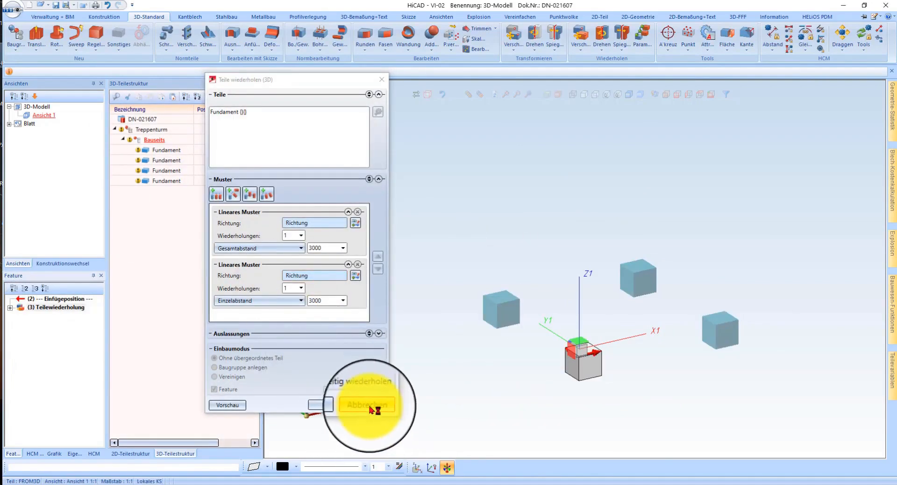
Step: Assign the material Beton bewehrt from the user materials for Bauwesen to all four Fundament parts
click(171, 183)
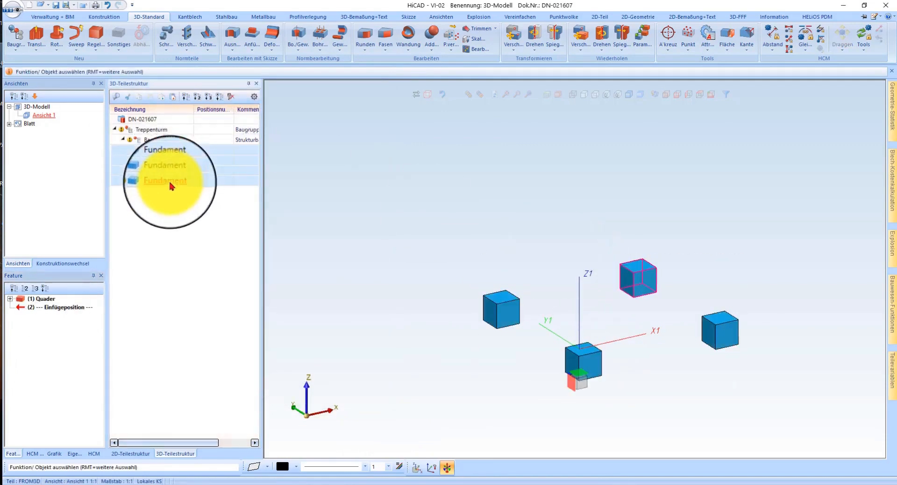
right_click(170, 180)
mouse_move(289, 431)
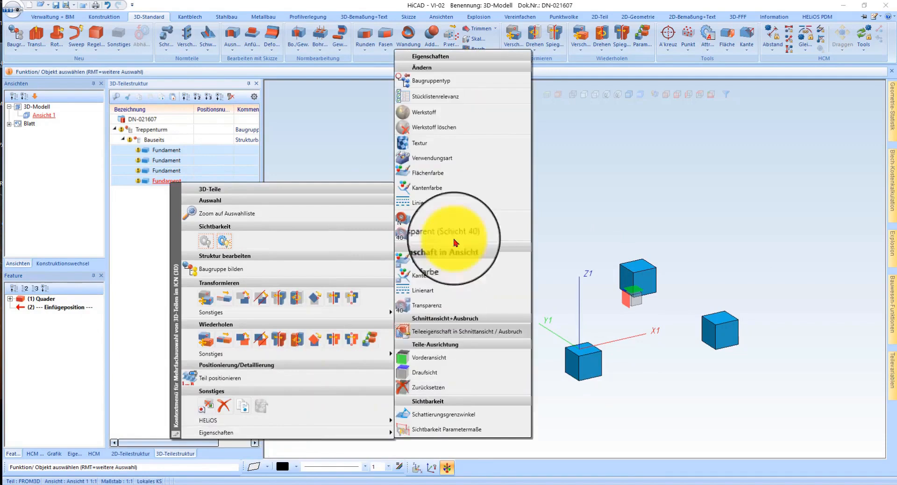
click(438, 112)
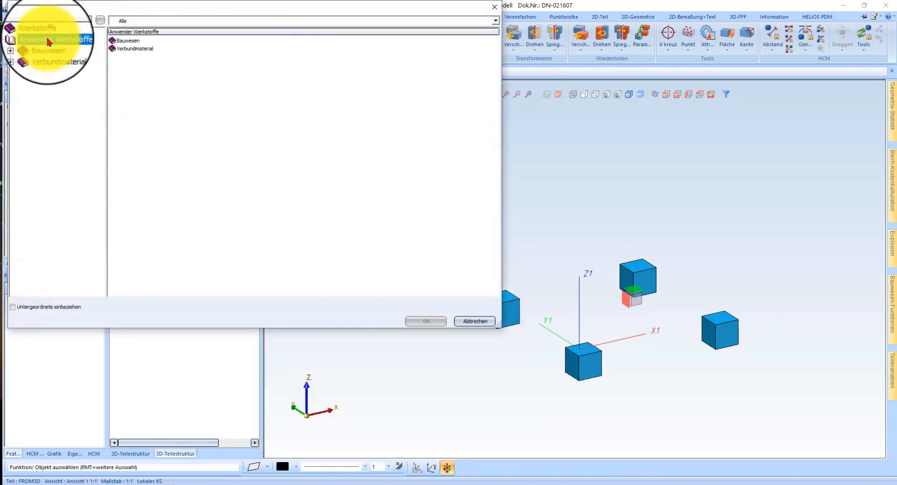
click(46, 46)
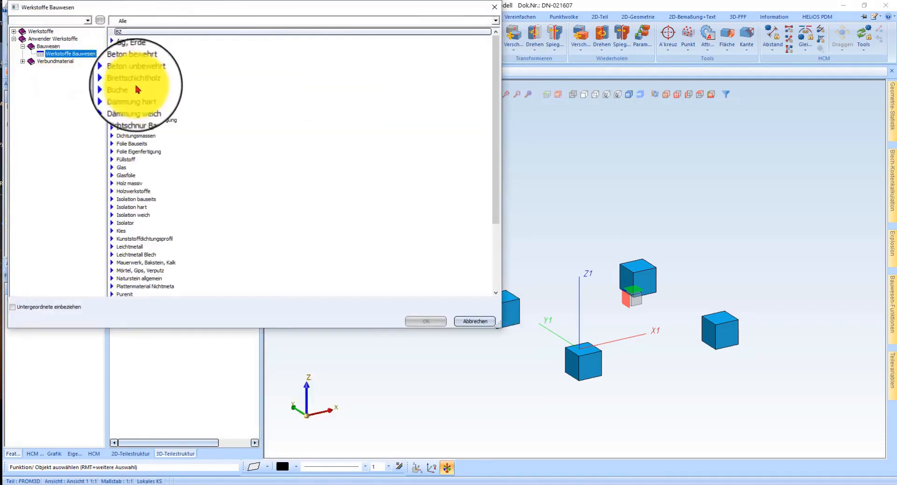
double_click(143, 68)
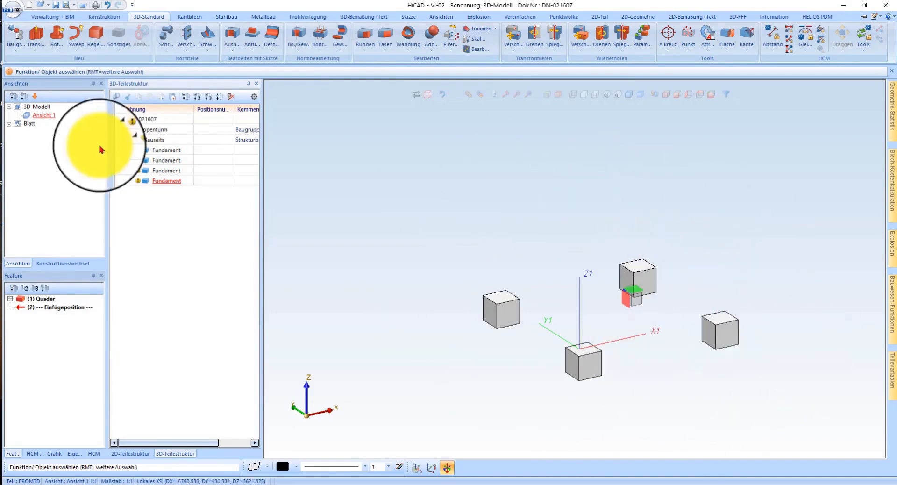
Step: Create a subassembly named Stahlbau under Treppenturm, not relevant for the bill of materials, with part type Strukturbaugruppe
click(123, 138)
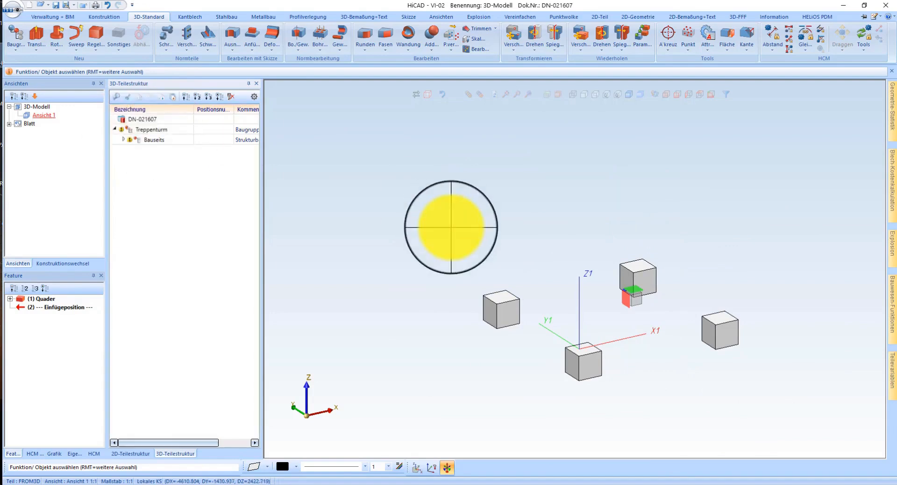
key(ctrl+b)
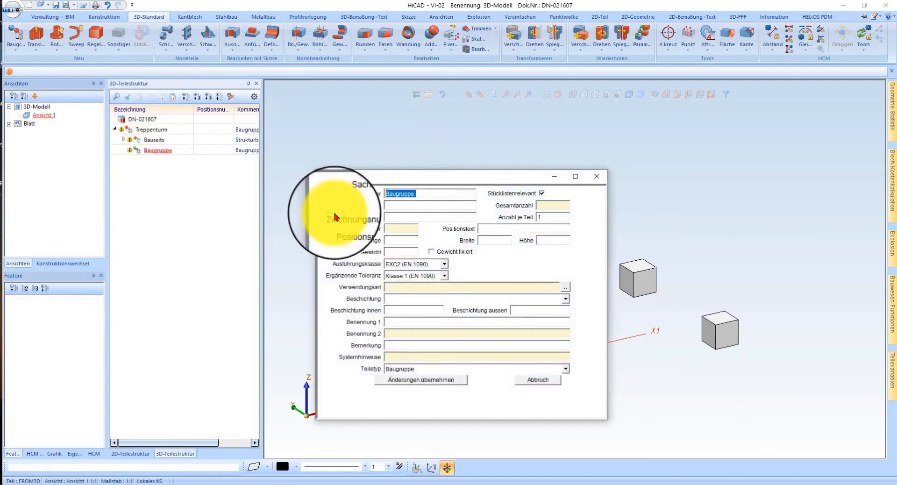
click(542, 193)
click(406, 372)
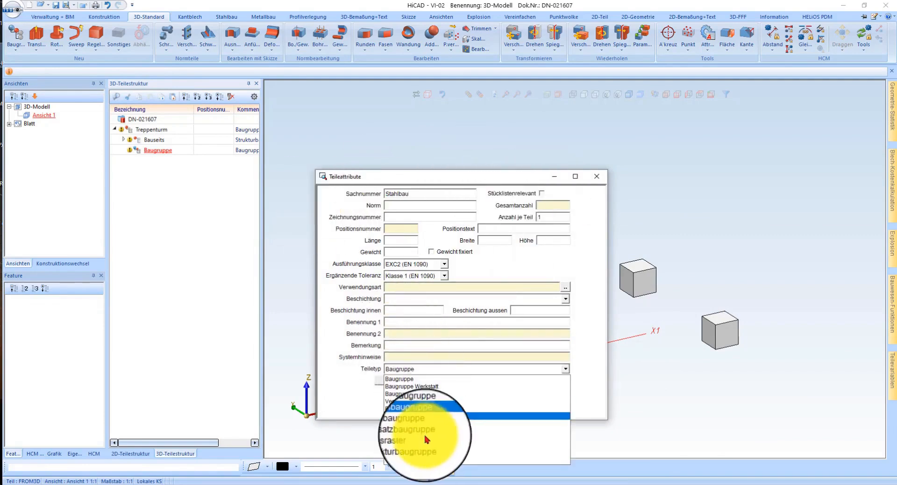
click(420, 442)
click(416, 380)
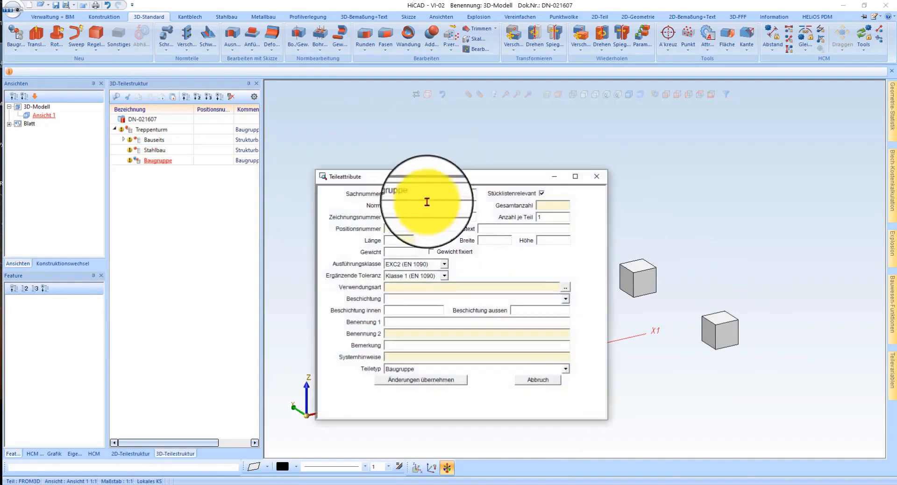
drag(432, 193, 351, 213)
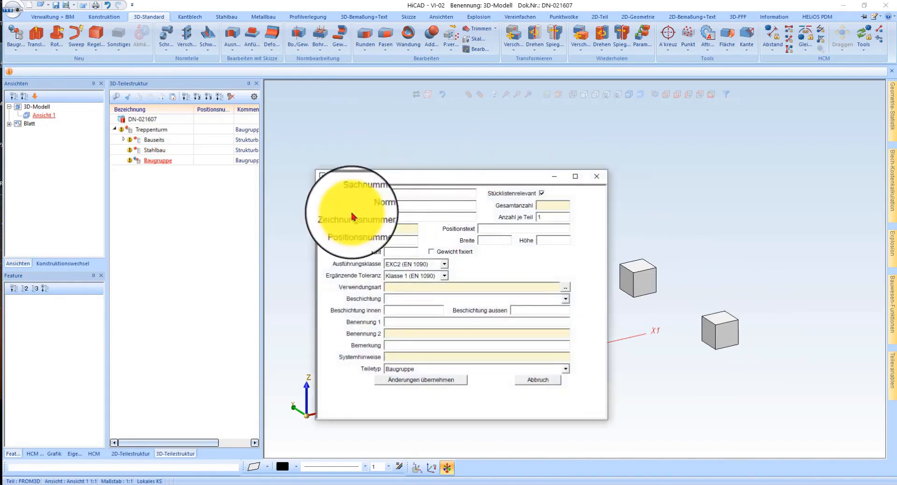
text(S)
key(Return)
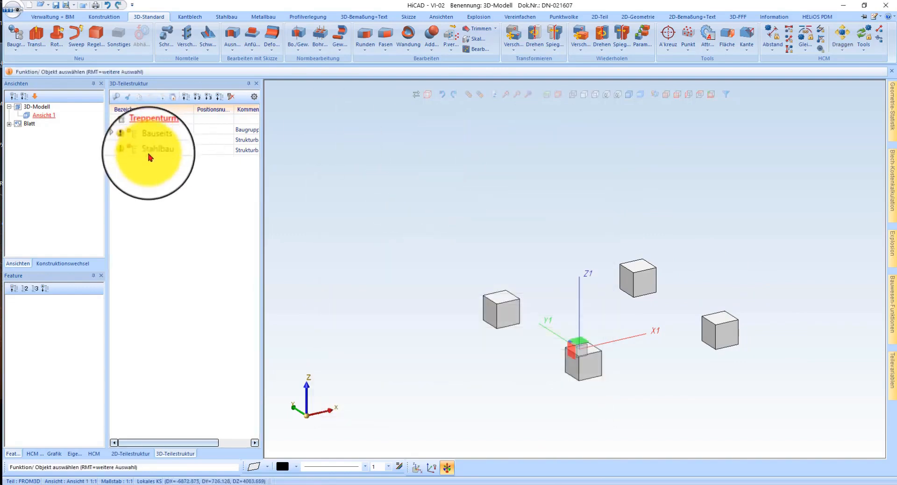
Step: Copy the Stahlbau assembly within Treppenturm and name the copy Steher
mouse_move(158, 148)
mouse_down()
mouse_move(140, 146)
mouse_move(150, 148)
mouse_move(139, 217)
mouse_move(161, 180)
mouse_move(158, 155)
mouse_up()
right_drag(154, 154, 148, 156)
click(150, 179)
click(138, 148)
drag(144, 148, 152, 132)
right_drag(152, 132, 151, 132)
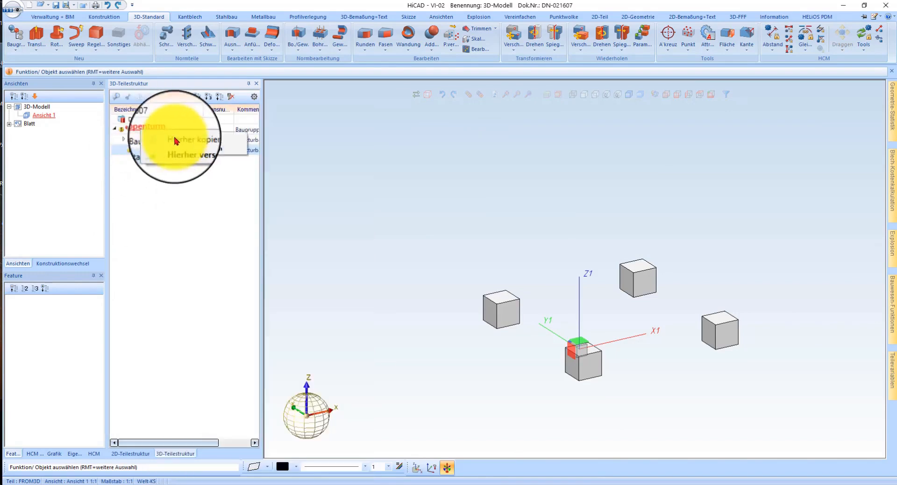
click(179, 139)
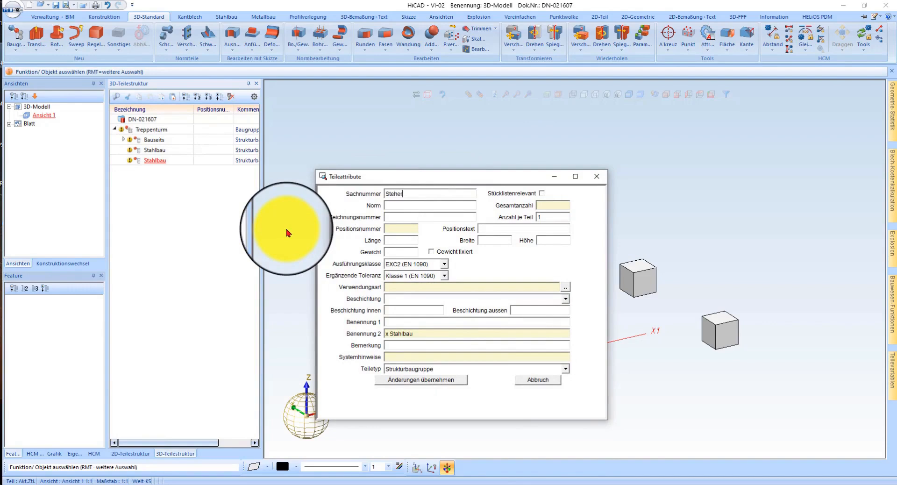
click(427, 379)
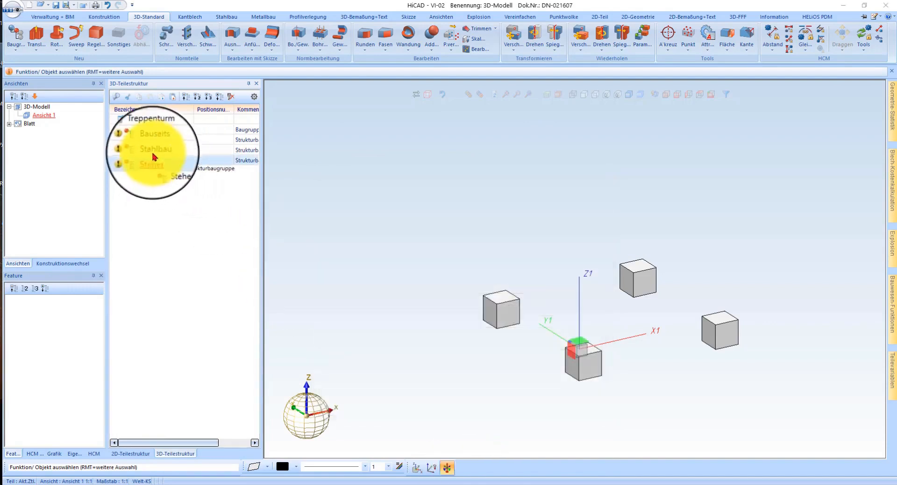
Step: Move Steher into the Stahlbau assembly and add a copy of it there named Treppen
click(152, 149)
ctrl+drag(154, 153, 205, 162)
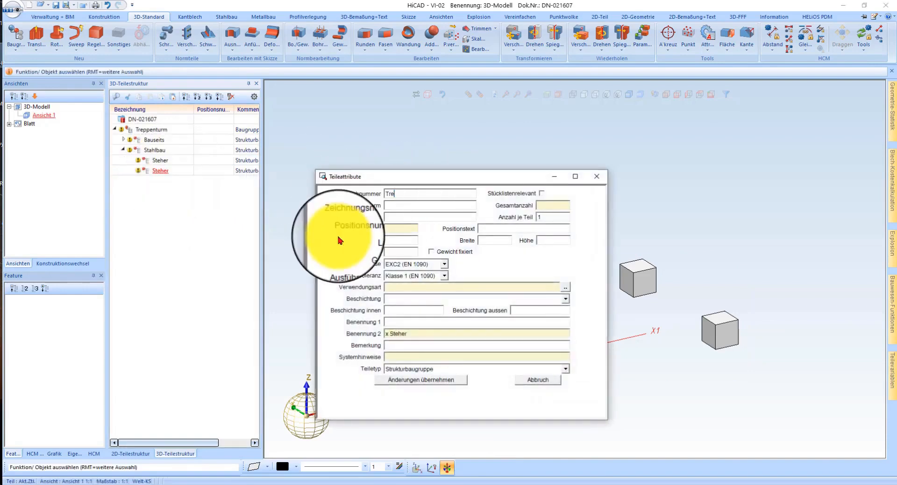
click(456, 378)
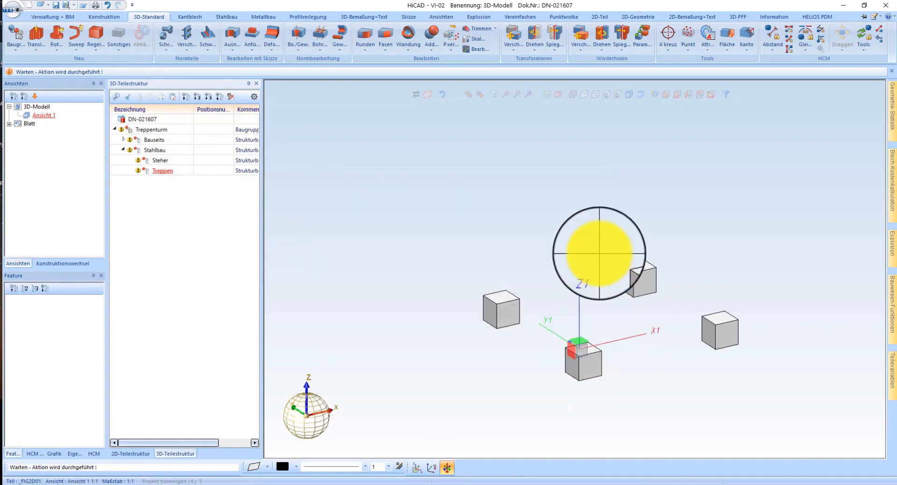
Step: Set a working plane on the top face of the foundation at the coordinate origin
click(549, 97)
scroll(584, 356, up, 5)
click(600, 326)
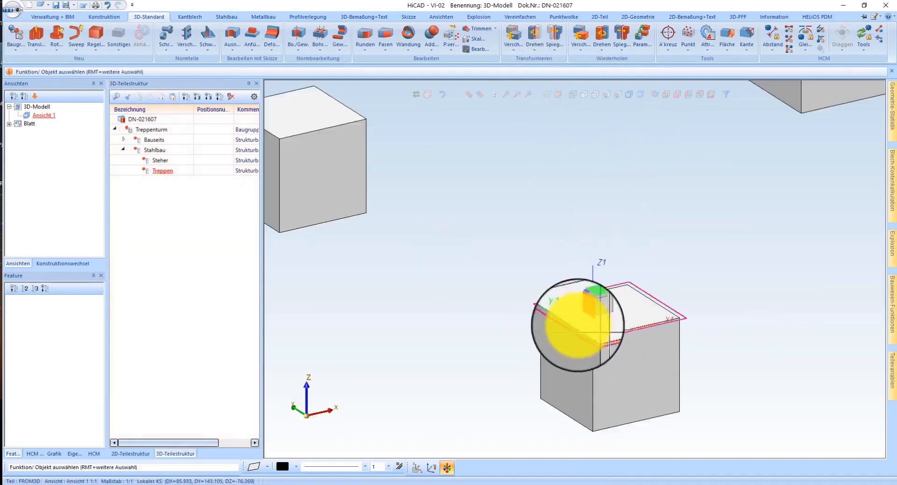
Step: Choose an HEA 200 I-section (DIN 1025-3) in S235JR as the standard profile to insert
click(227, 18)
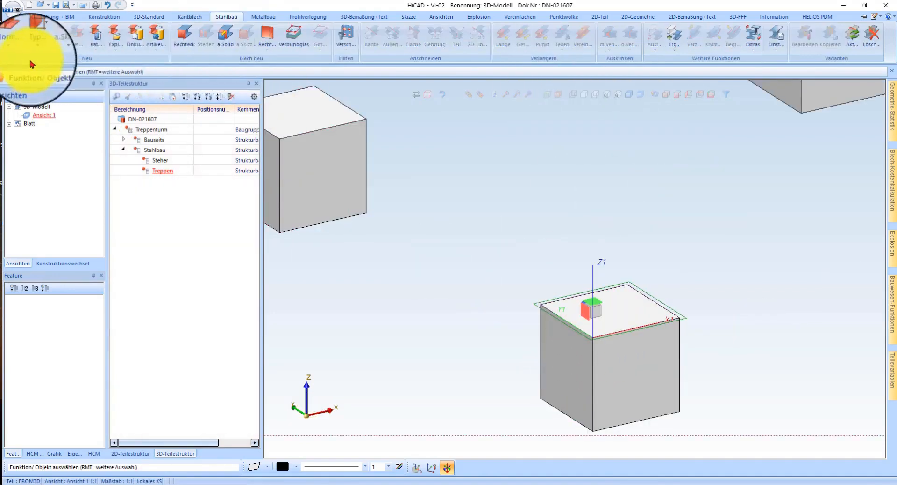
click(17, 36)
scroll(355, 243, down, 3)
scroll(374, 299, up, 3)
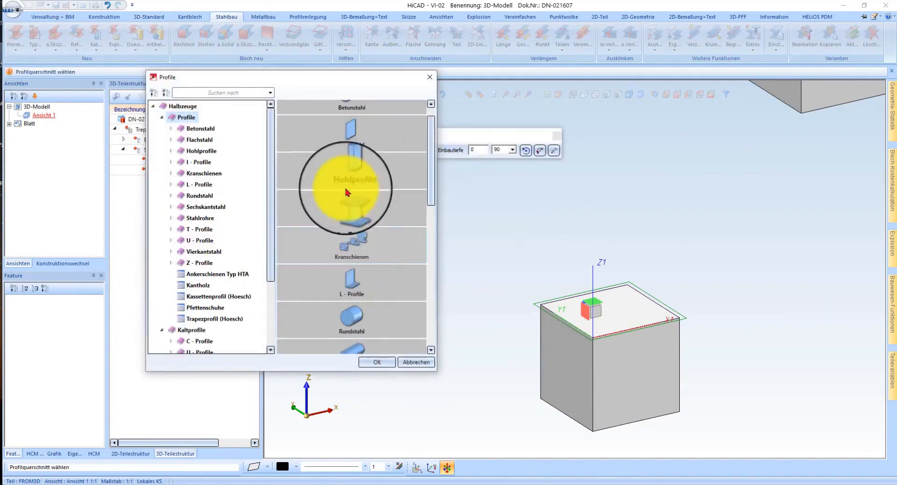
double_click(351, 233)
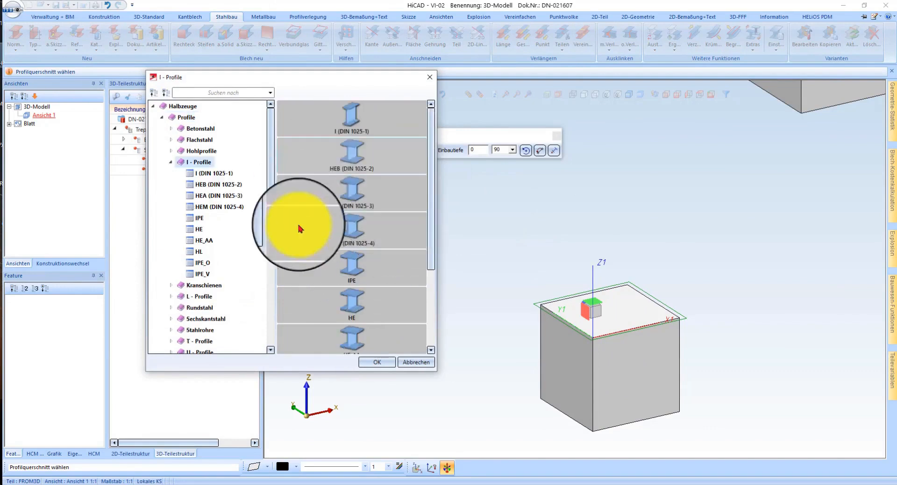
double_click(362, 193)
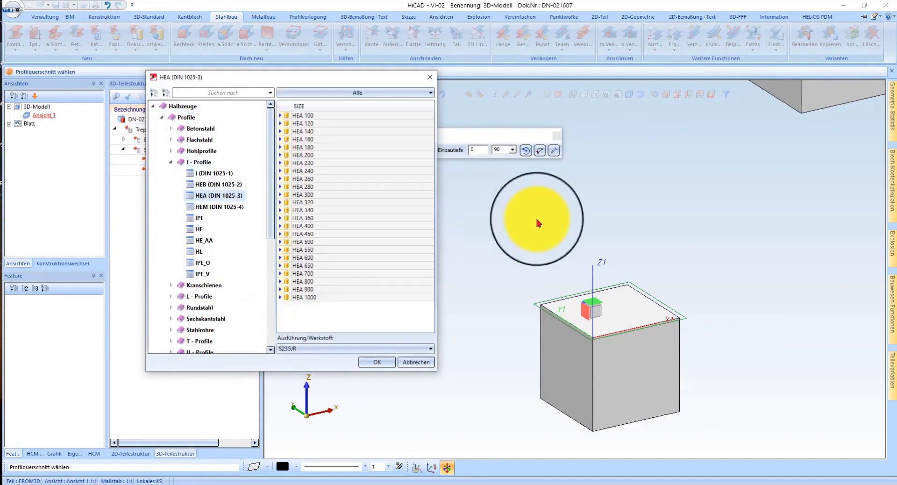
click(314, 156)
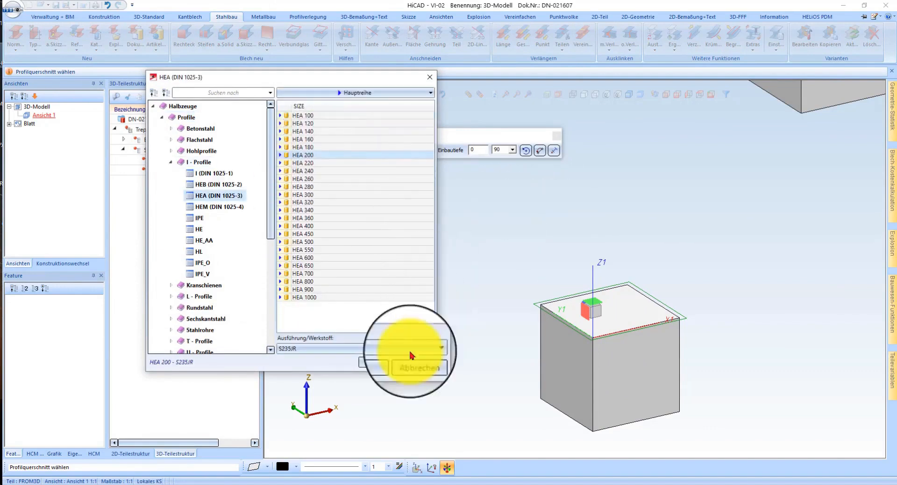
click(379, 364)
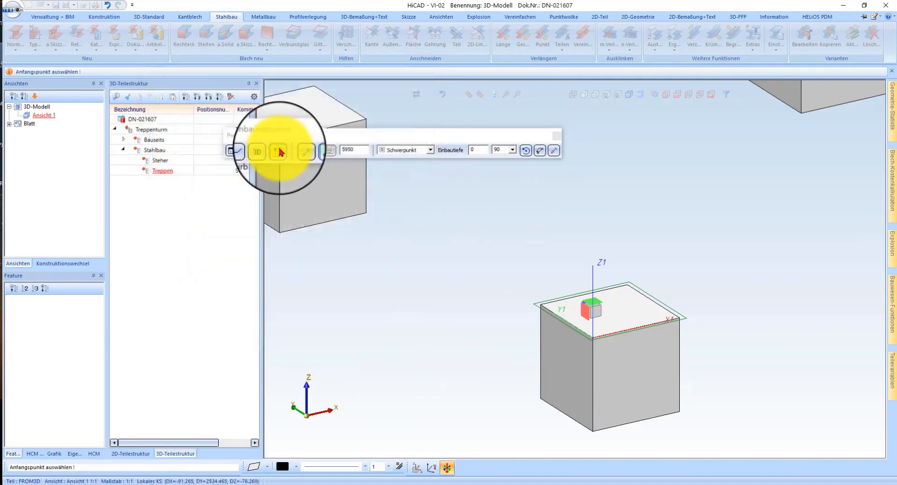
Step: Place the profile as a 6000 mm column perpendicular to the working plane at the midpoint of the foundation's X-axis edge
click(311, 152)
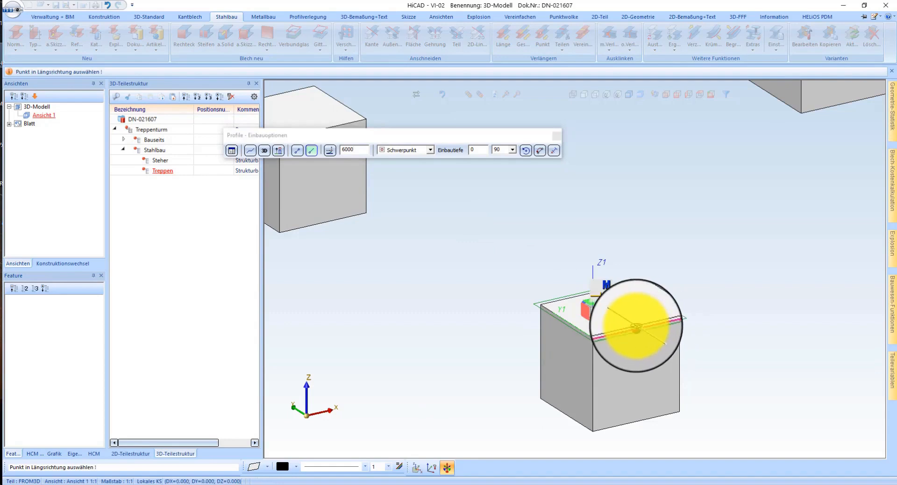
click(278, 150)
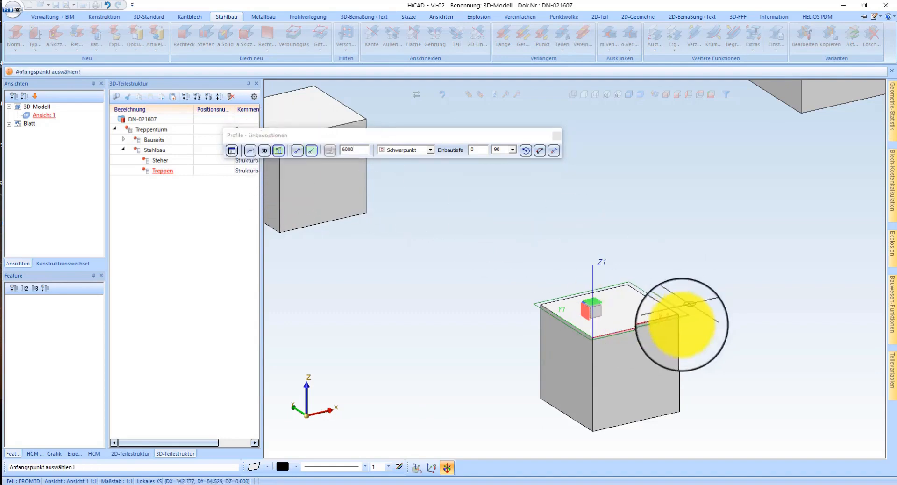
scroll(661, 329, up, 3)
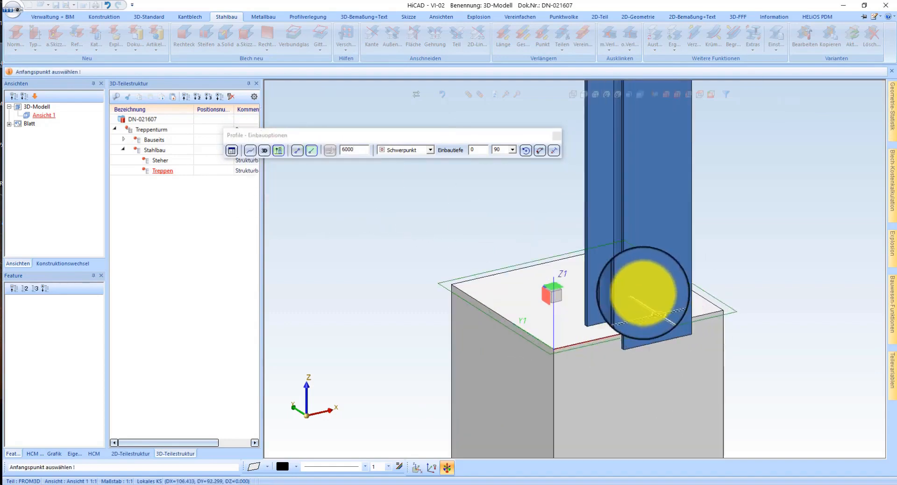
middle_drag(661, 303, 687, 305)
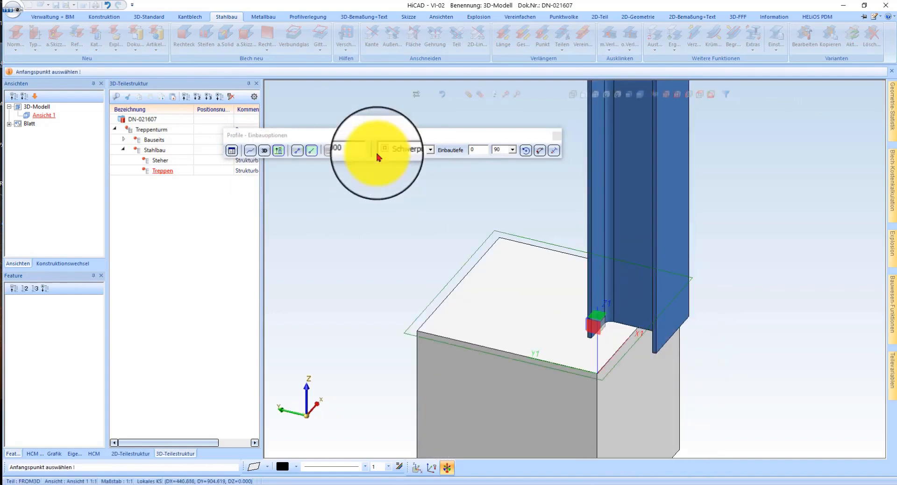
Step: Try Unten Achse as the column's fitting point and switch back to Schwerpunkt
click(400, 150)
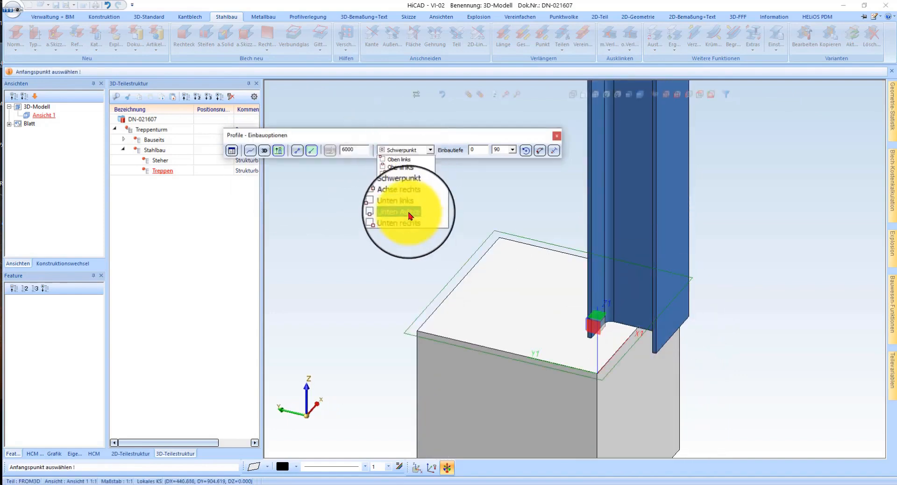
click(409, 216)
click(420, 150)
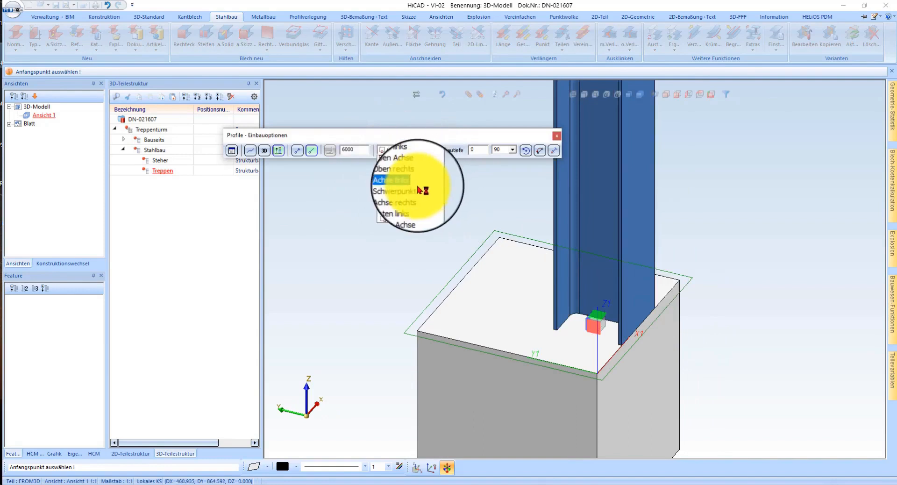
click(416, 189)
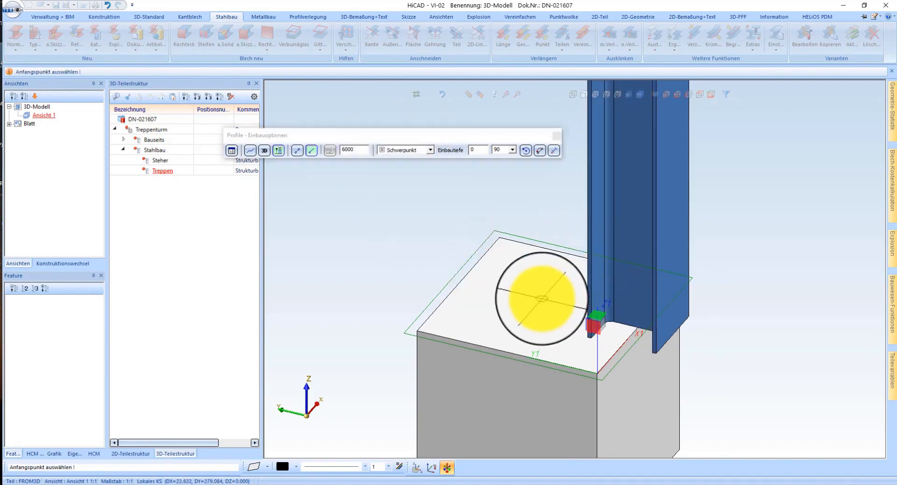
Step: Finish the profile insertion and move the HEA 200 column into the Steher assembly
scroll(530, 331, down, 5)
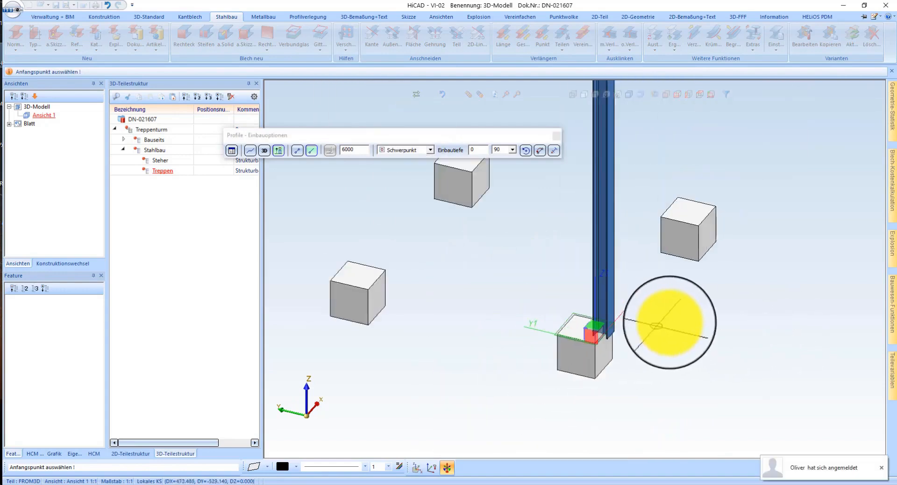
middle_click(670, 319)
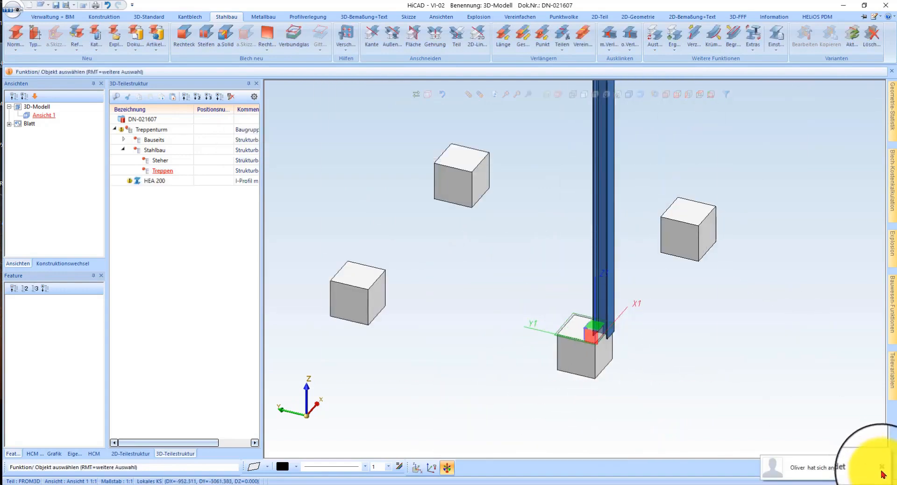
click(156, 182)
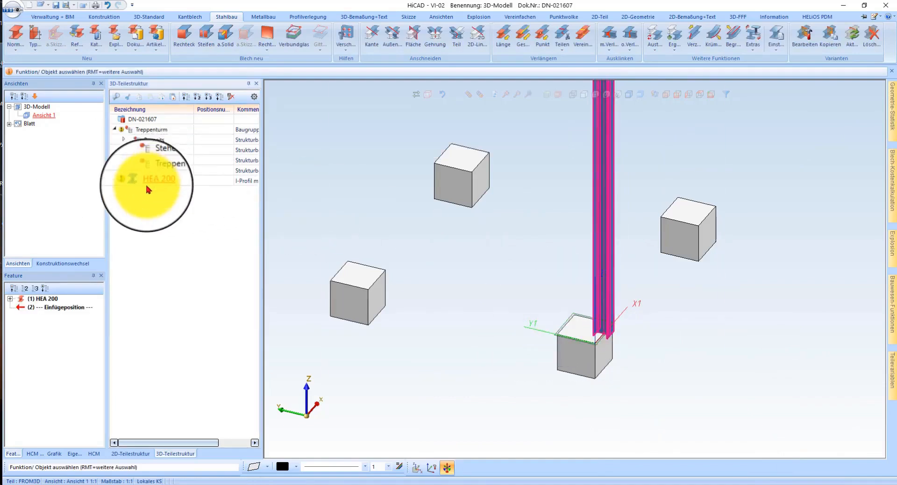
drag(148, 180, 157, 161)
scroll(619, 264, up, 3)
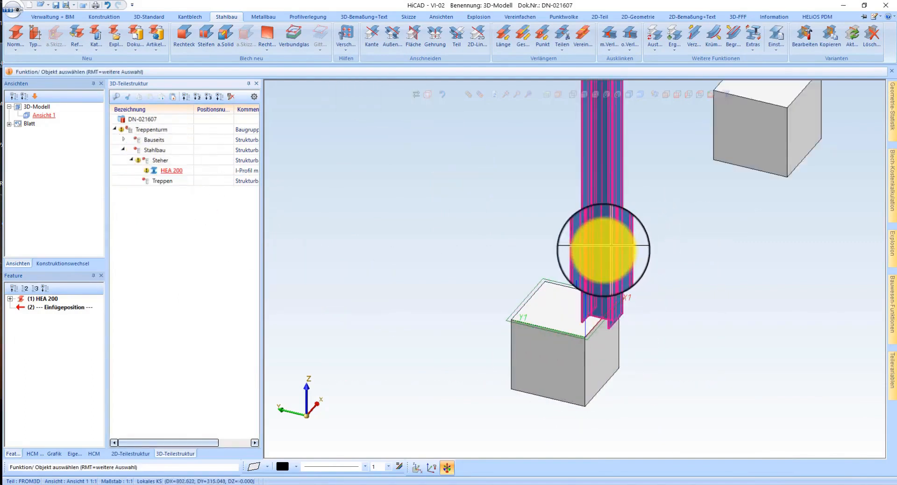
right_click(603, 250)
key(Escape)
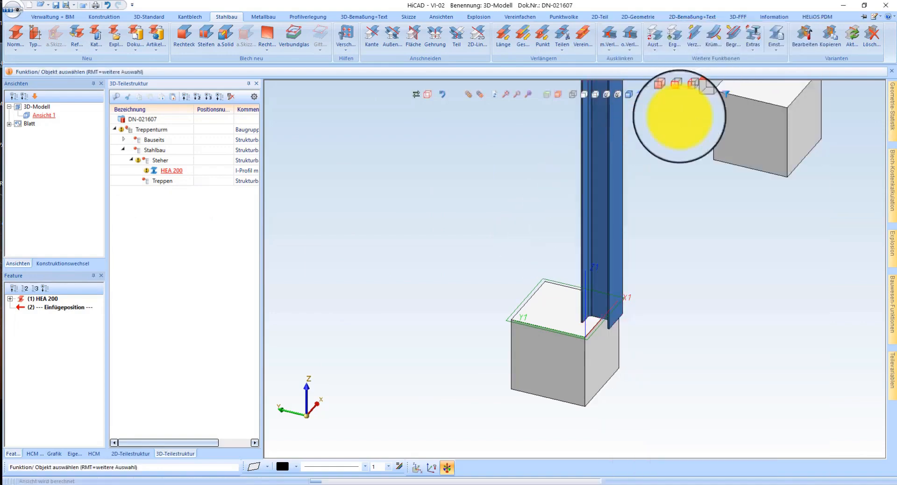
Step: In wireframe top view, shift the column perpendicular to the foundation's X-axis edge until its nearer flange lies 50 mm inside that edge
click(697, 98)
middle_drag(551, 393, 605, 306)
scroll(516, 270, up, 5)
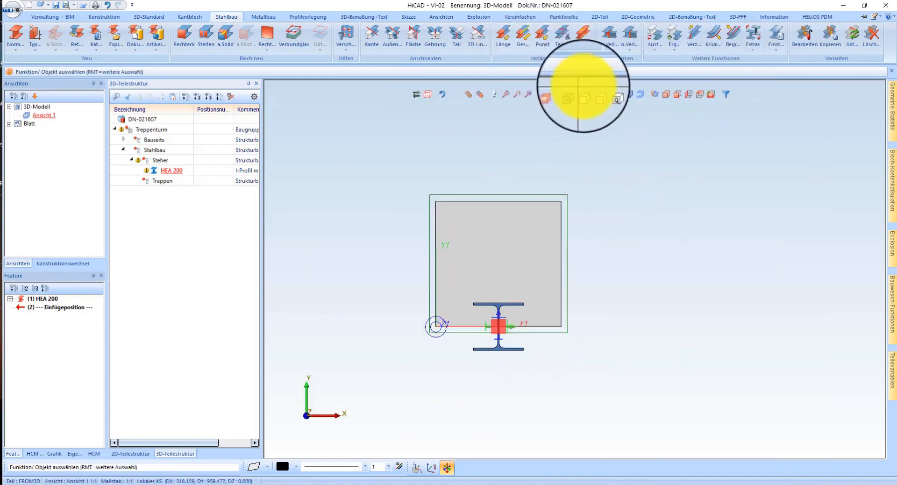
click(585, 97)
scroll(477, 321, up, 4)
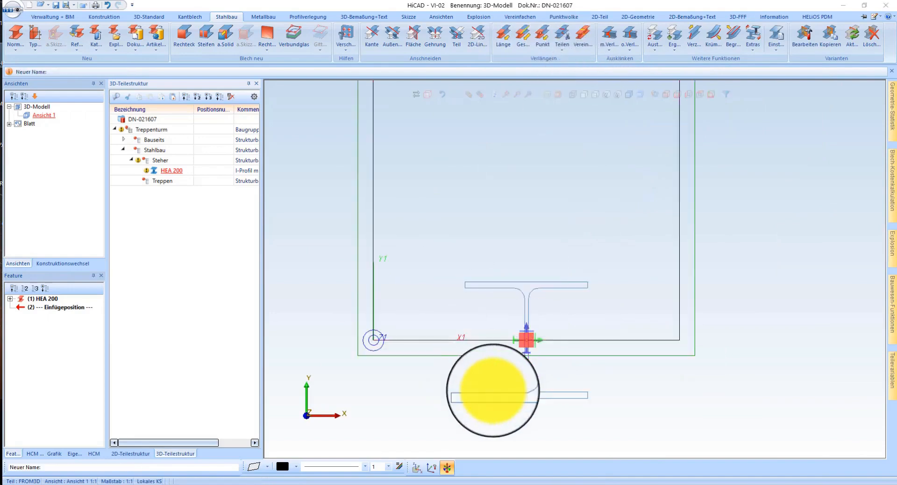
right_click(493, 391)
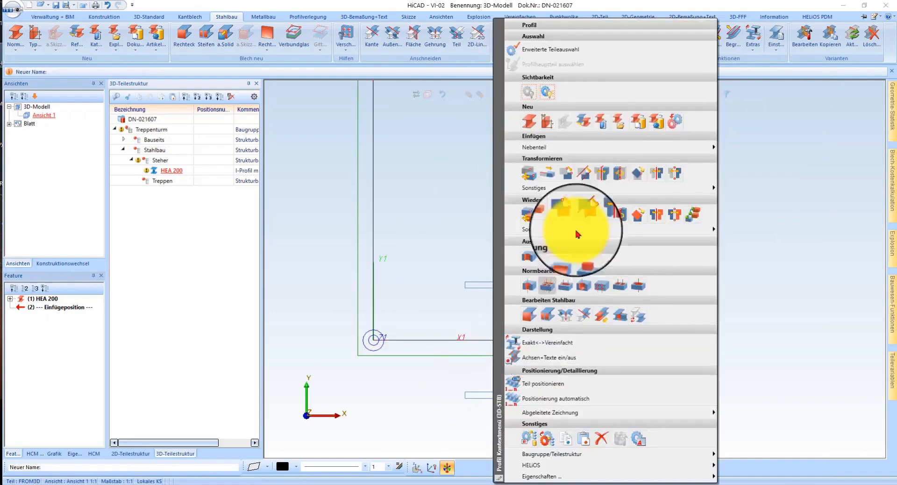
click(588, 177)
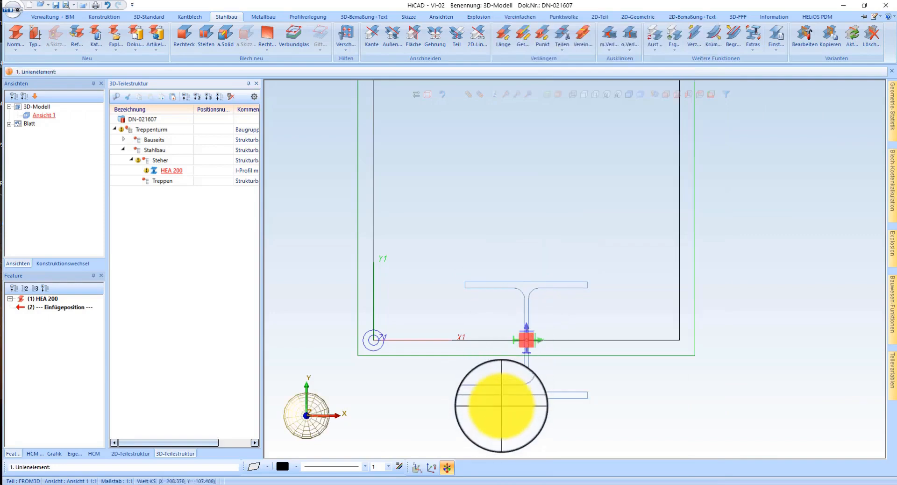
click(501, 404)
click(482, 339)
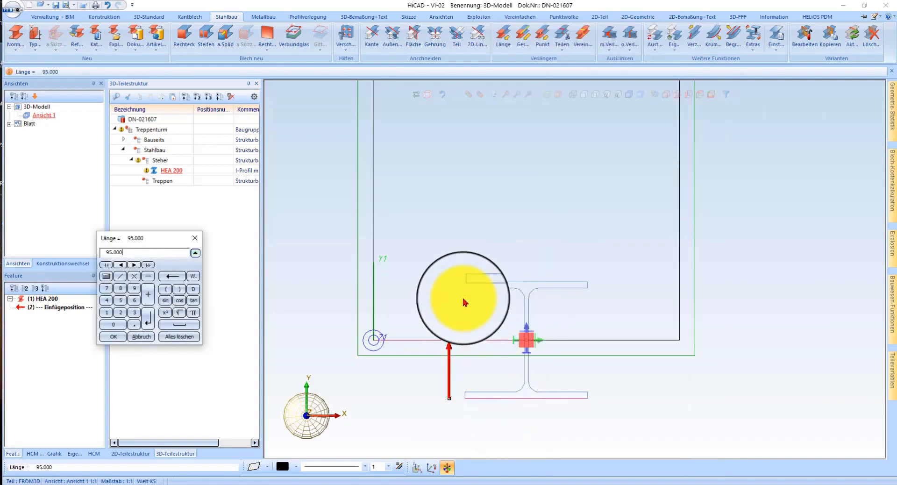
key(Return)
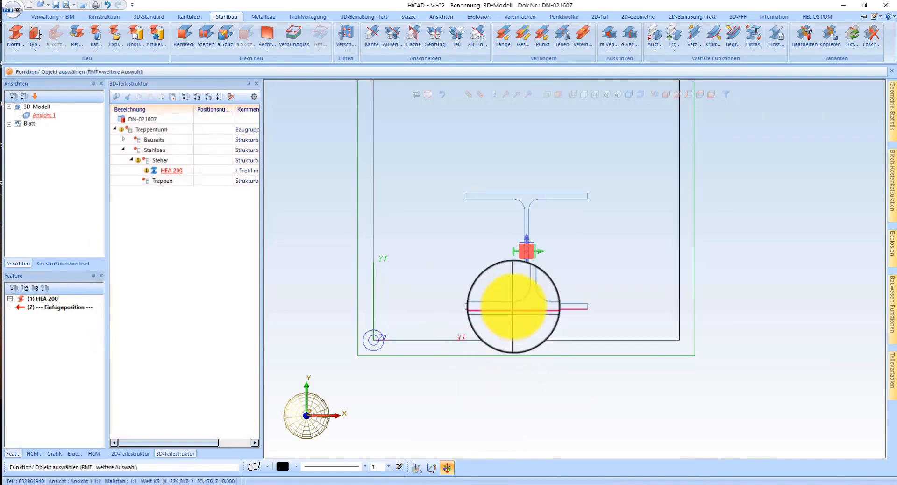
Step: Measure the distance between the column's nearer flange and the foundation's X-axis edge without keeping a dimension
click(363, 17)
click(14, 37)
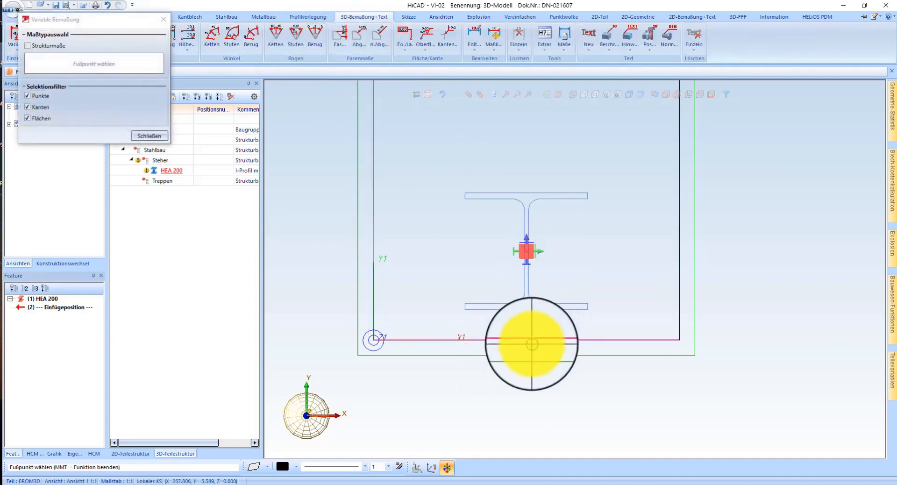
click(547, 312)
scroll(612, 321, up, 4)
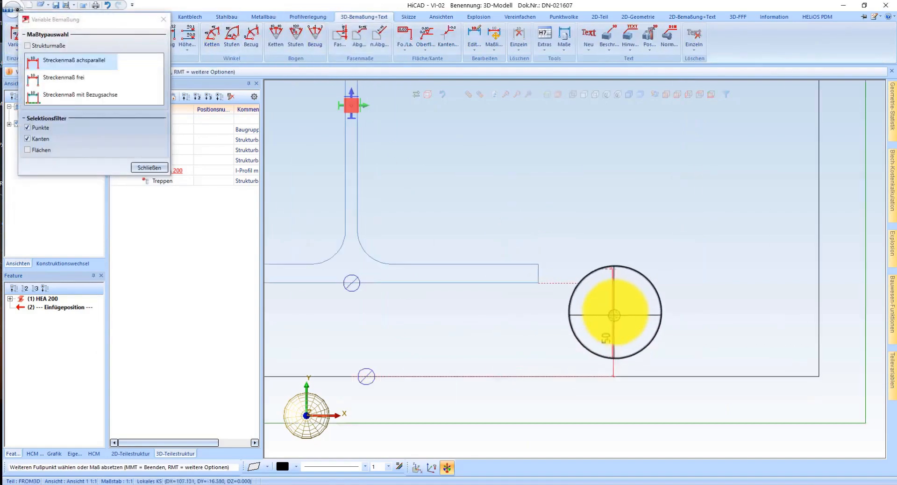
middle_click(612, 312)
scroll(568, 323, down, 7)
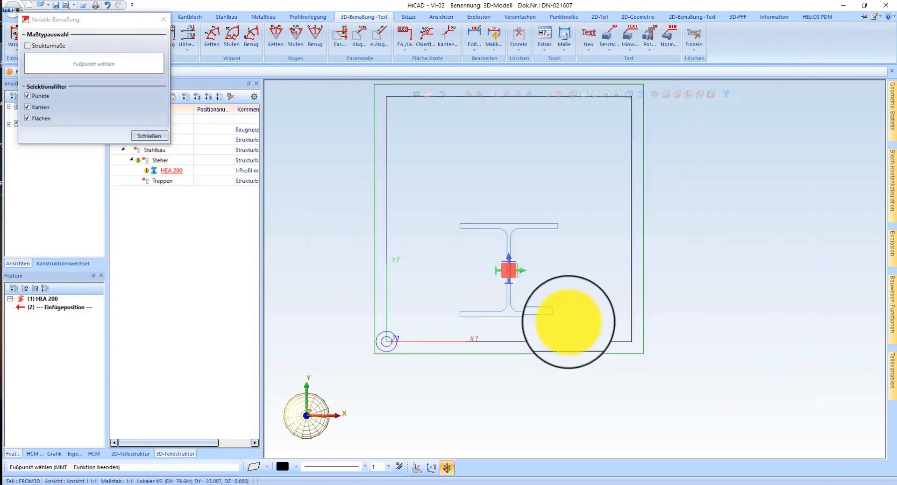
middle_click(565, 306)
scroll(382, 283, down, 2)
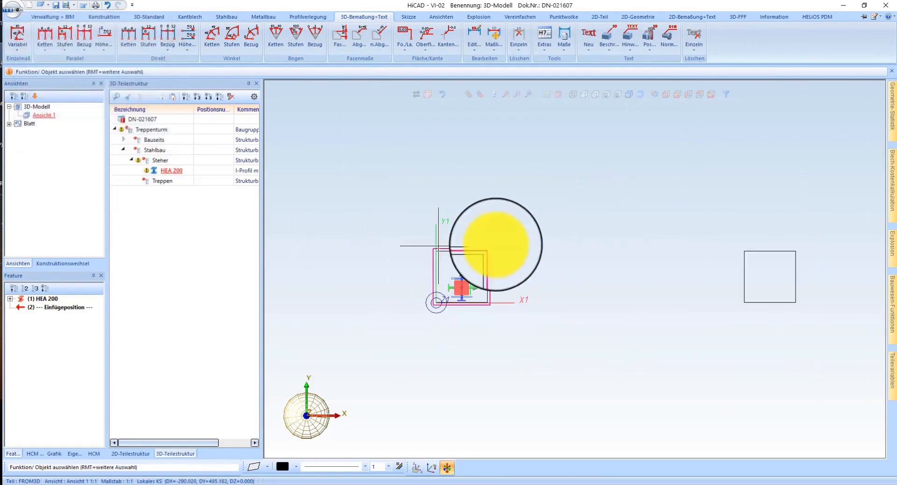
Step: Set the model's main scale to 1:20 and return the view to shaded display
right_click(558, 189)
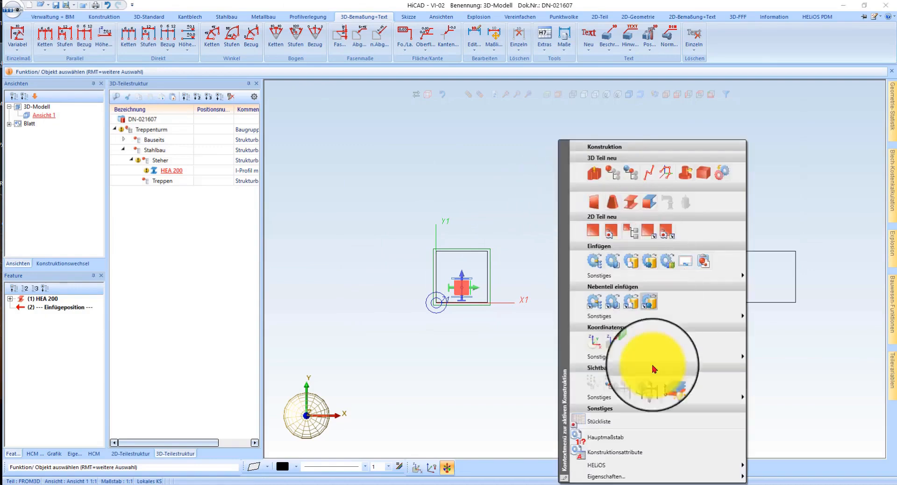
click(625, 439)
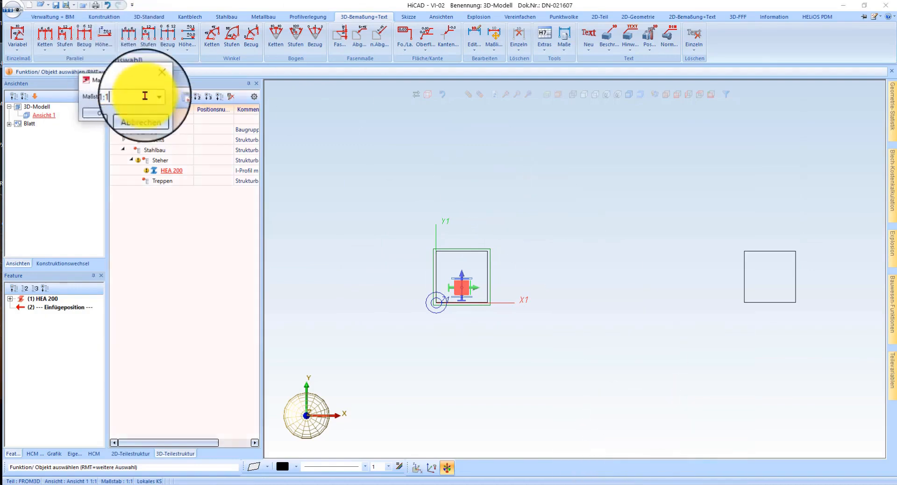
click(96, 113)
click(630, 95)
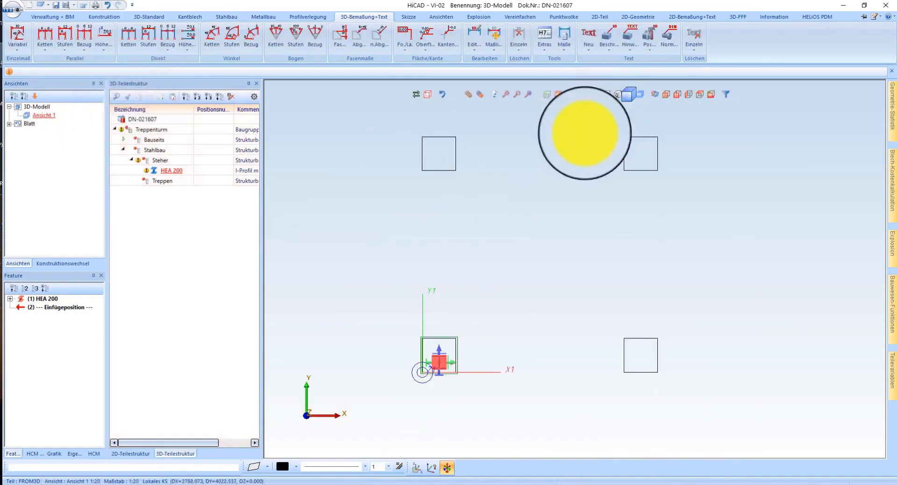
Step: Repeat the HEA 200 column by 3D points from its foundation's corner to the matching corners of the other three foundations
click(671, 99)
right_click(468, 349)
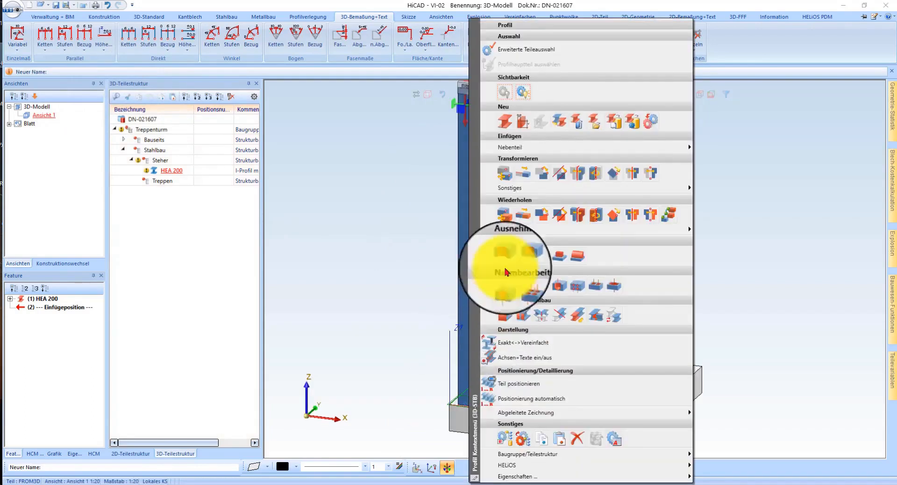
click(505, 221)
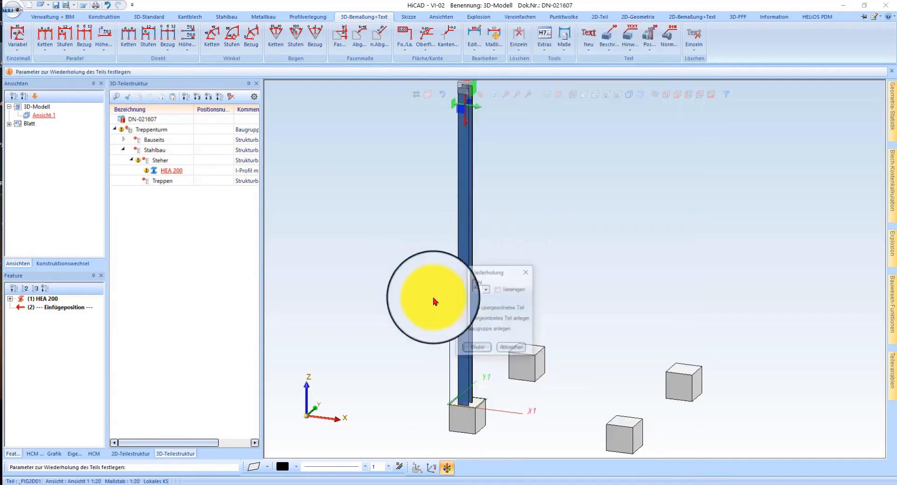
click(475, 348)
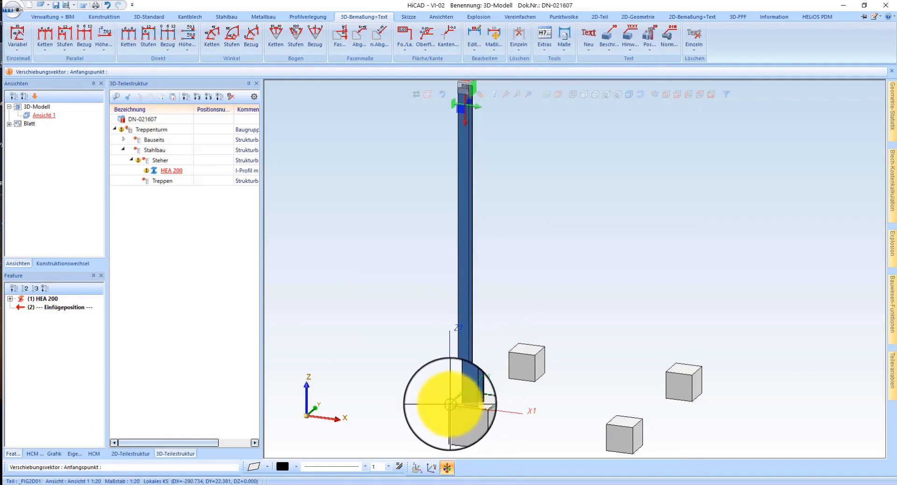
scroll(450, 404, up, 3)
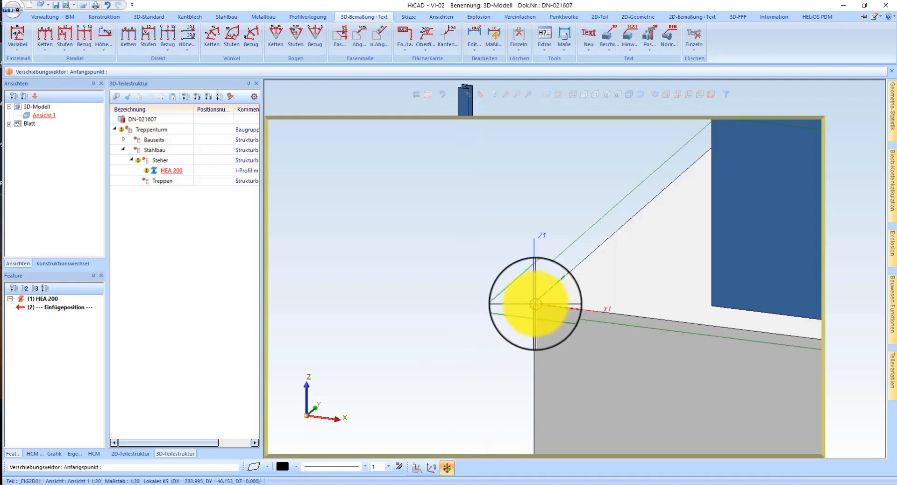
click(534, 306)
scroll(534, 306, down, 3)
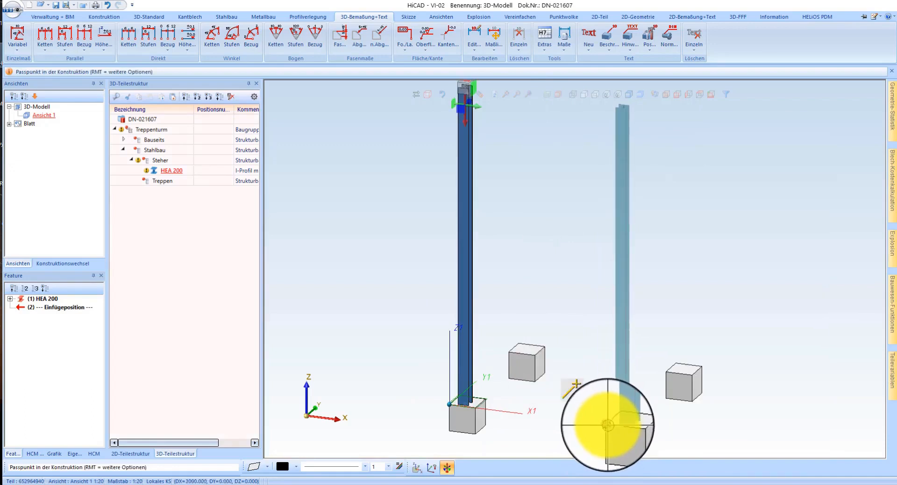
click(607, 425)
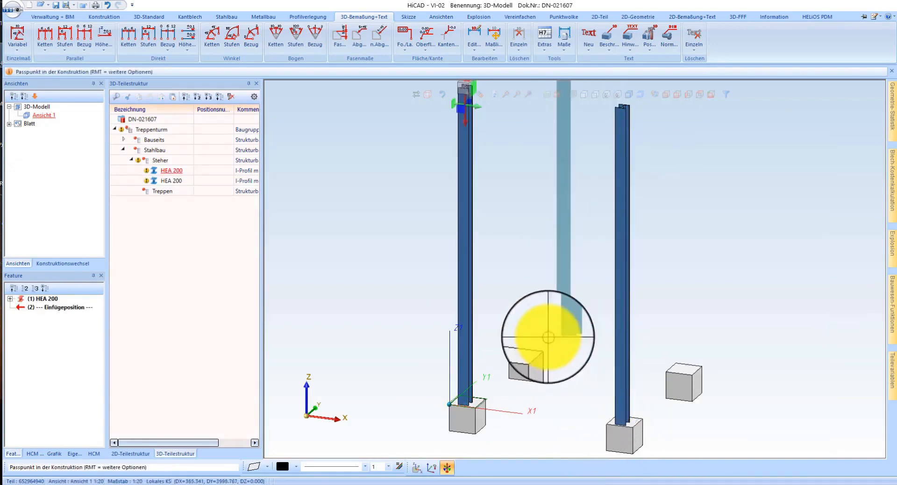
click(512, 352)
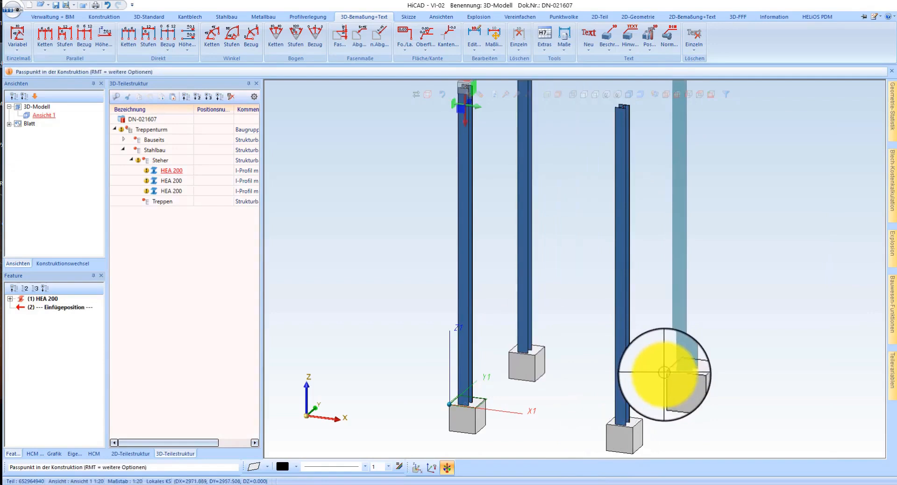
click(663, 372)
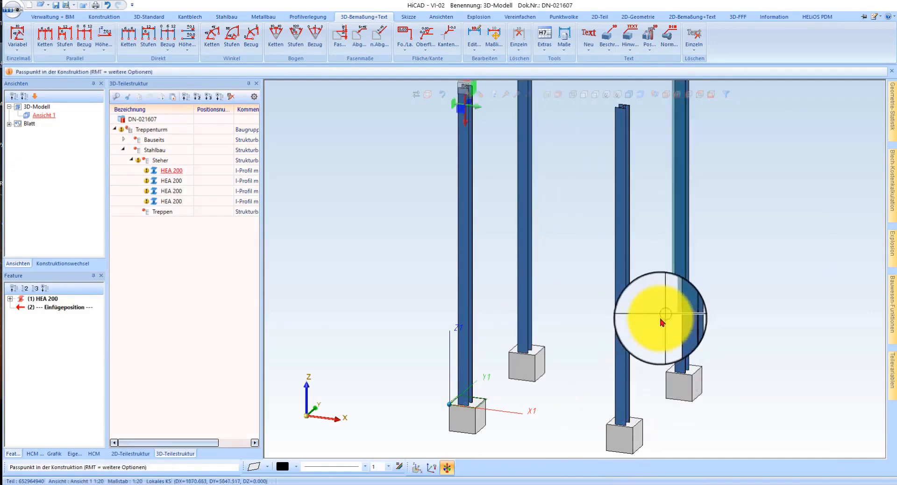
middle_click(660, 318)
scroll(566, 264, down, 1)
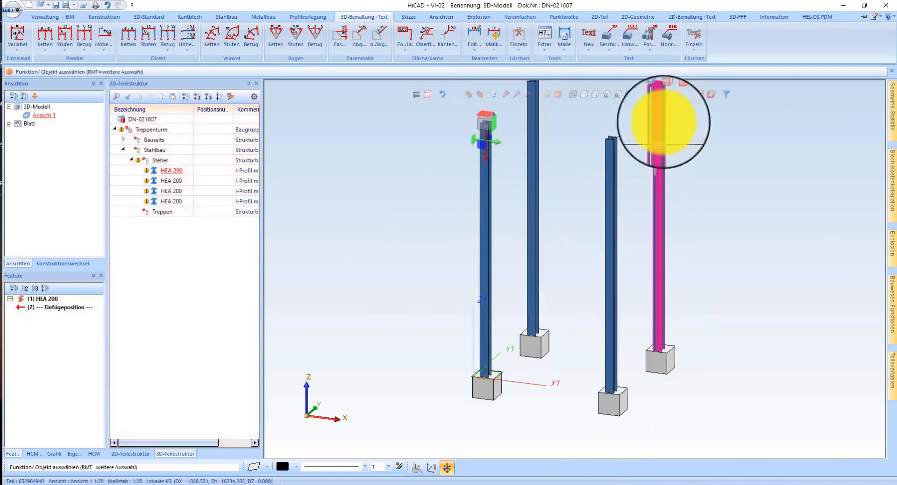
Step: In wireframe top view, shift the two rear columns together by 260-50 mm perpendicular towards the rear foundation edge
click(702, 99)
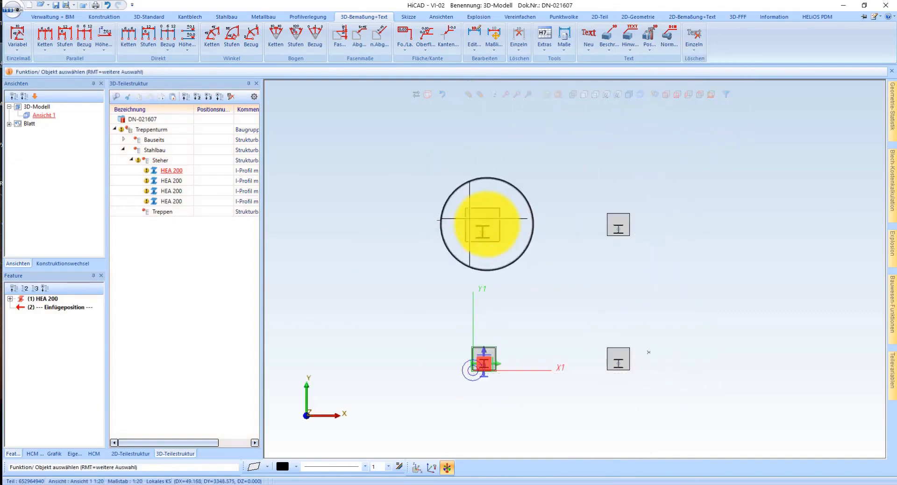
click(582, 96)
scroll(516, 172, up, 3)
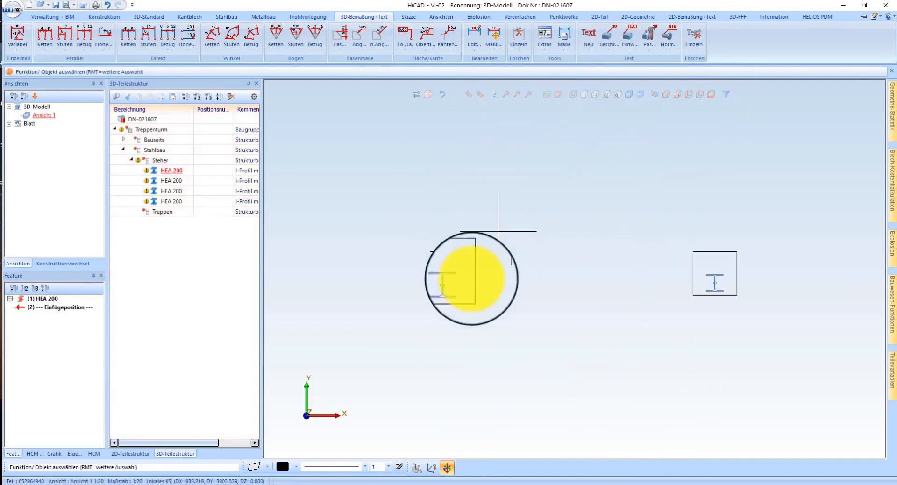
click(451, 282)
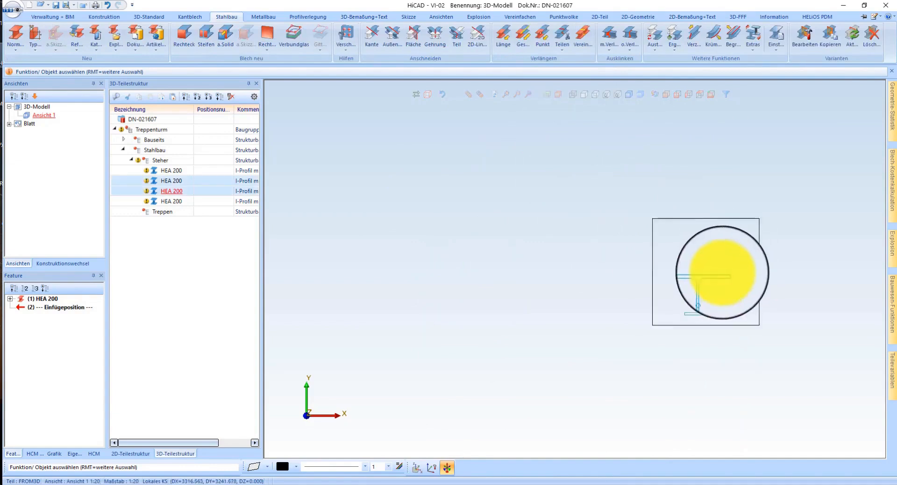
right_click(713, 276)
click(776, 205)
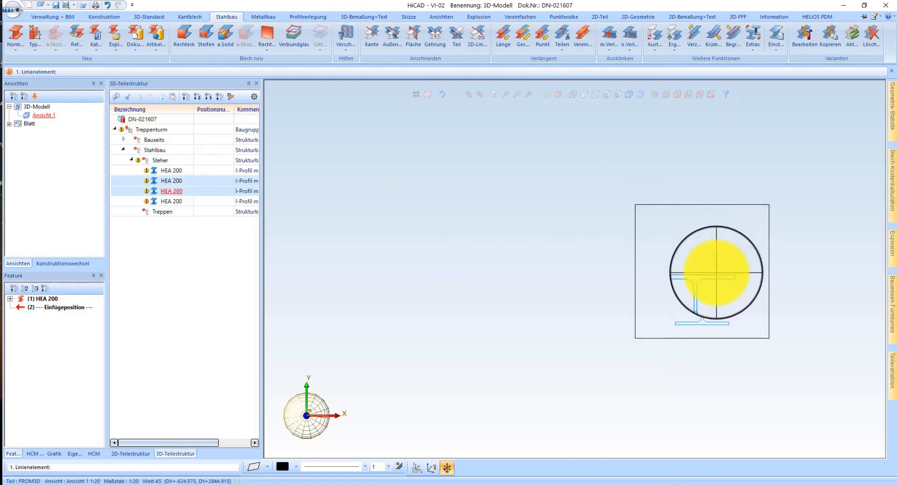
click(723, 269)
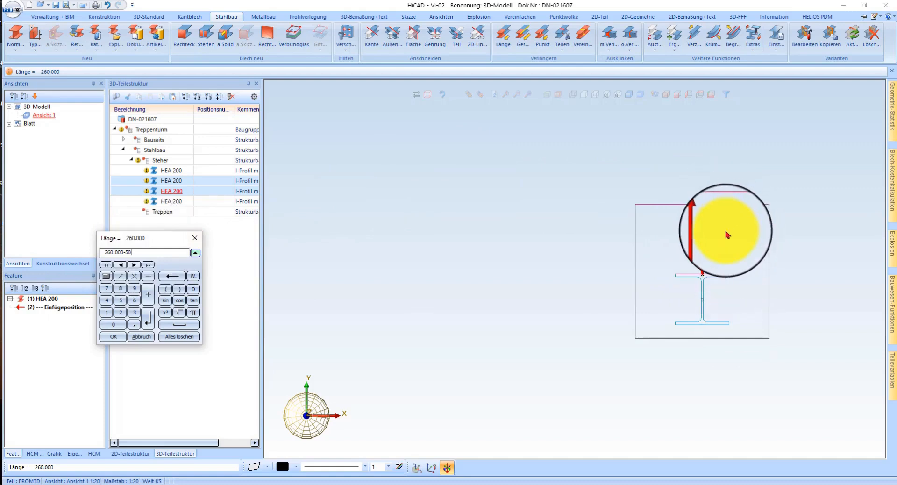
click(113, 337)
scroll(596, 223, down, 5)
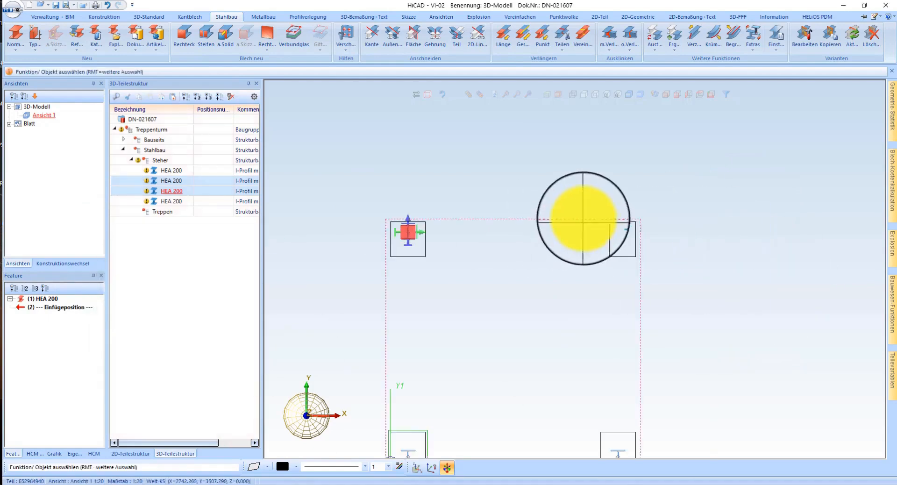
Step: Return to the shaded axonometric view and examine how the four columns sit on their foundations
click(665, 98)
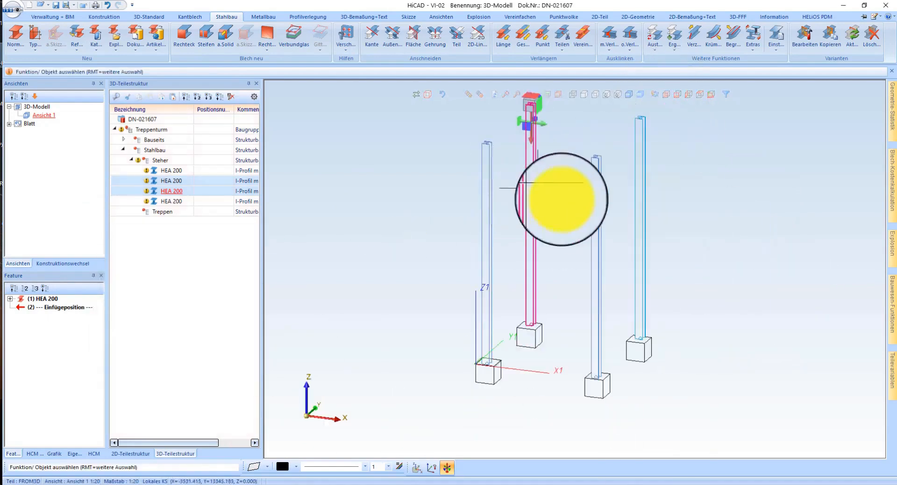
click(634, 98)
scroll(487, 374, up, 5)
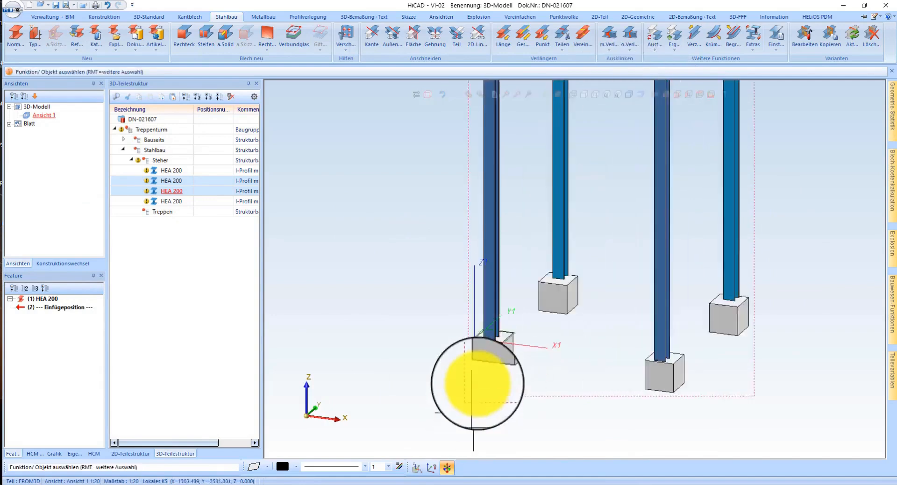
middle_drag(499, 339, 553, 331)
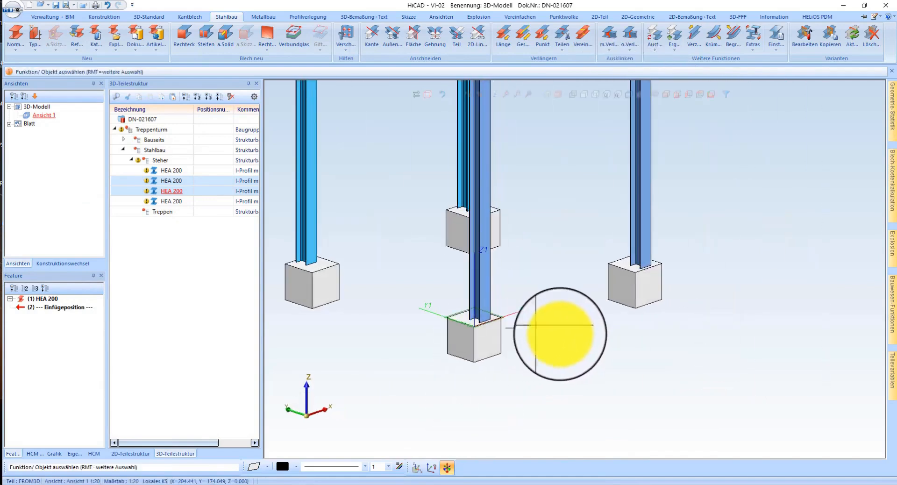
click(638, 325)
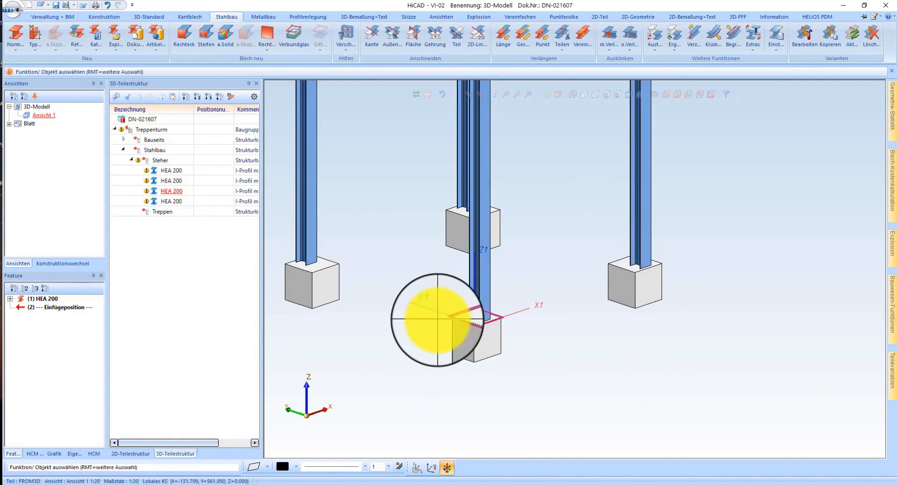
scroll(471, 303, up, 4)
scroll(628, 337, down, 5)
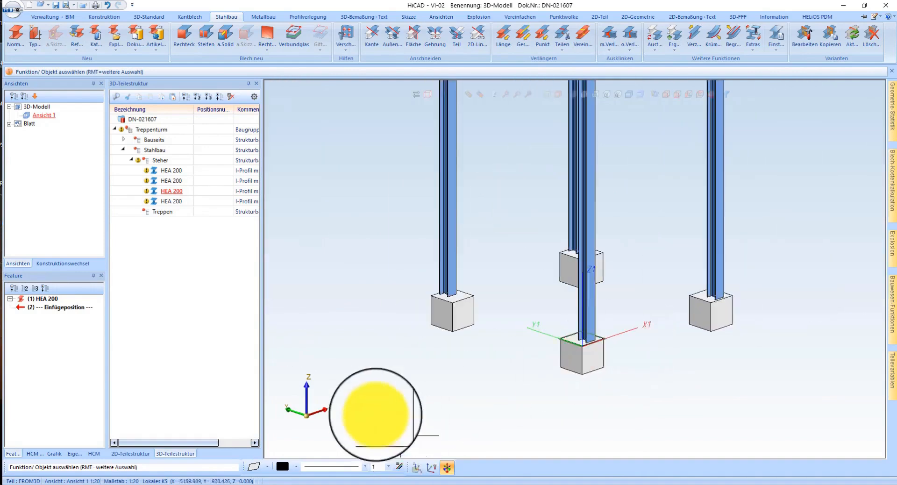
scroll(378, 404, down, 3)
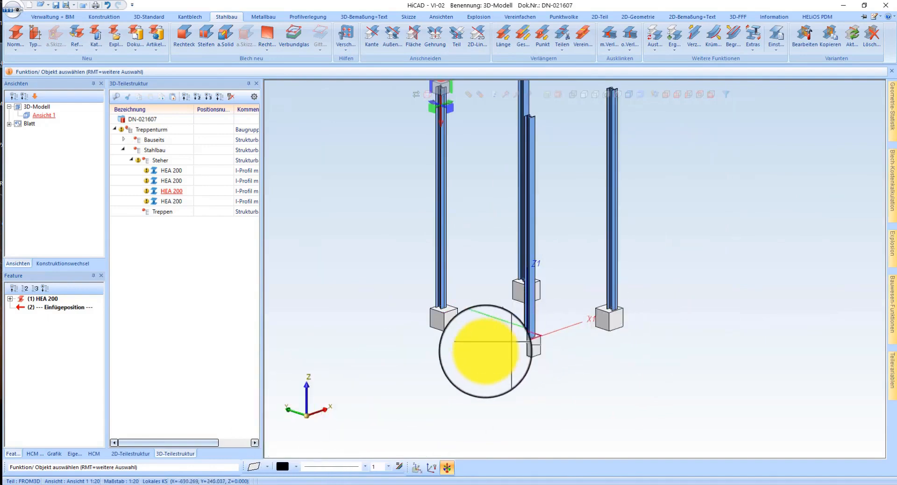
Step: Start the stair configurator without a stair opening, setting Höhe Rohfußboden to -50 and Höhe Austritt FFB to 1600
click(893, 308)
click(701, 109)
scroll(751, 341, down, 5)
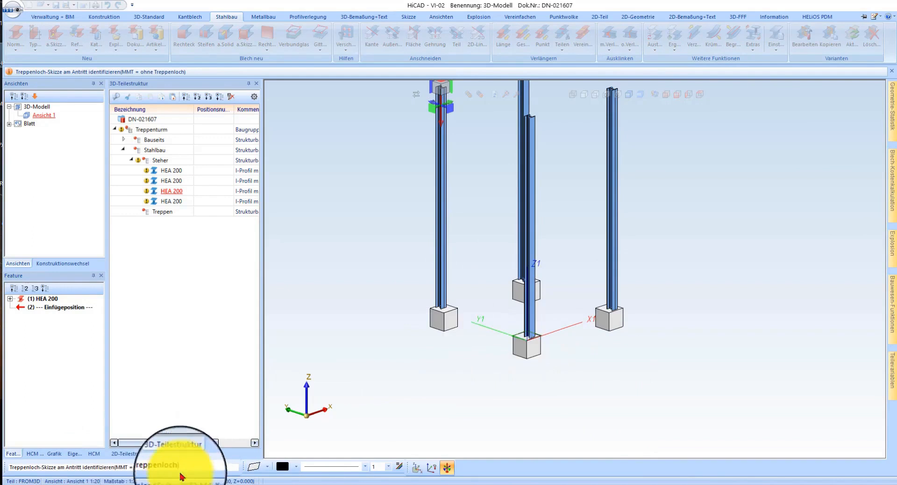
middle_click(485, 346)
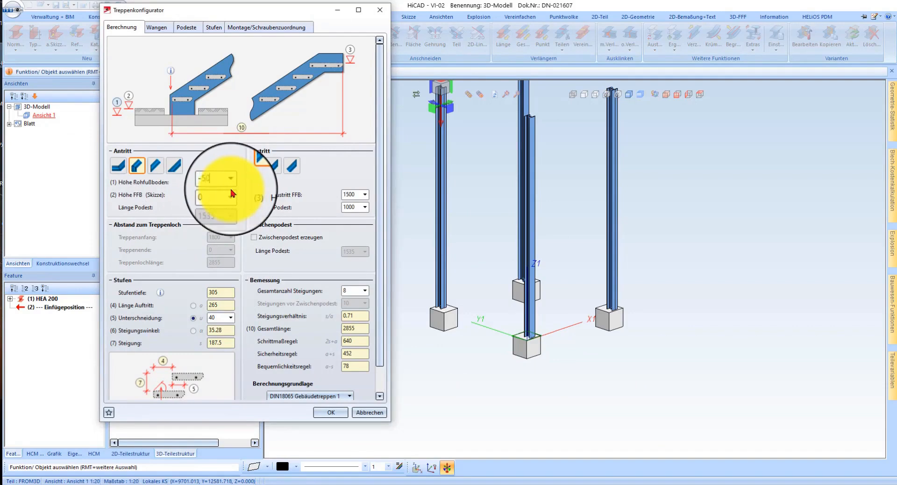
double_click(350, 196)
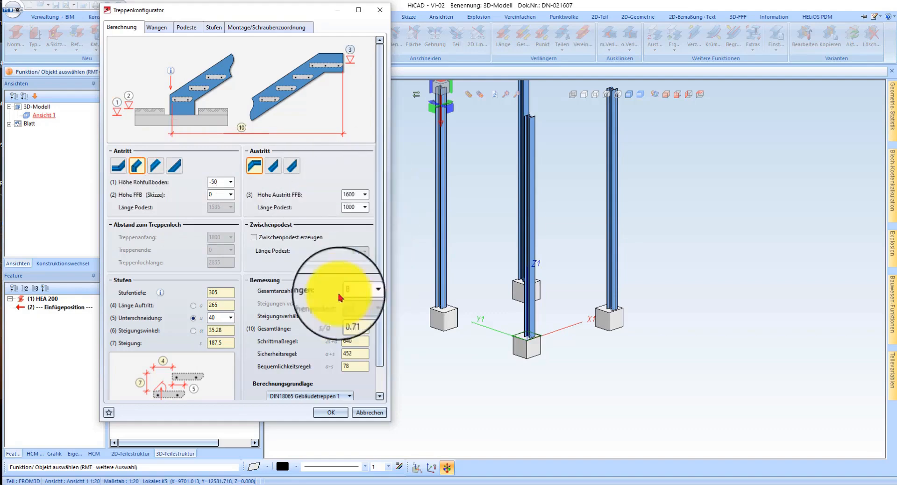
Step: Adjust the stair calculation to the DIN18065 Gebäudetreppen 1 parameters, with 9 risers in total
scroll(320, 285, down, 1)
double_click(350, 268)
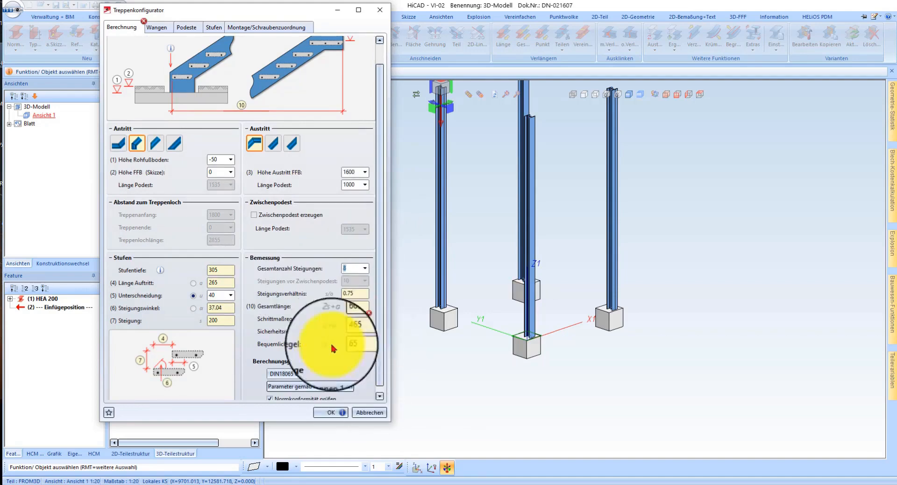
click(316, 389)
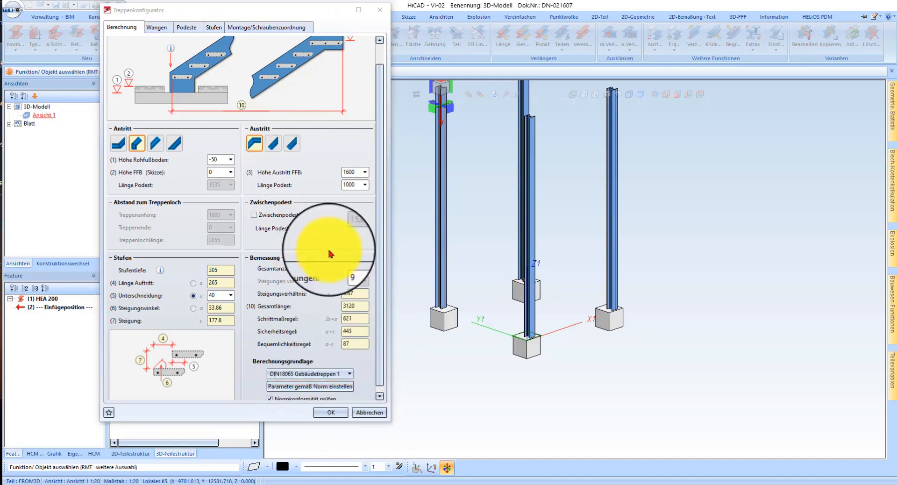
Step: Try the stringer variant Wange aus Kantblech U with upper and lower widths of 0, and switch back to Wange aus Standardprofil
click(156, 29)
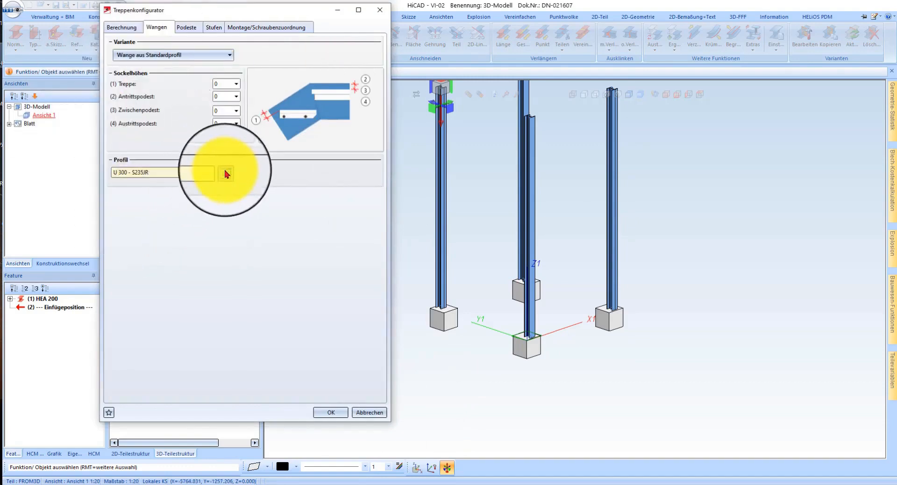
click(179, 55)
click(191, 82)
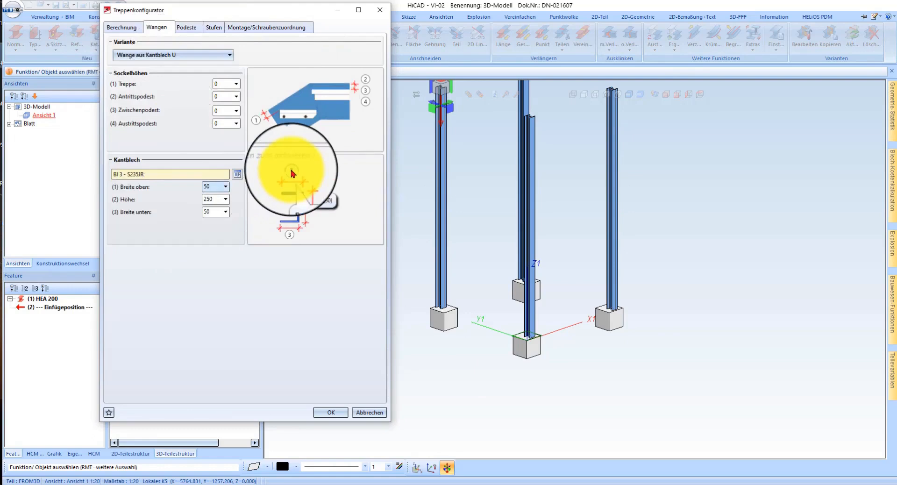
scroll(208, 210, up, 1)
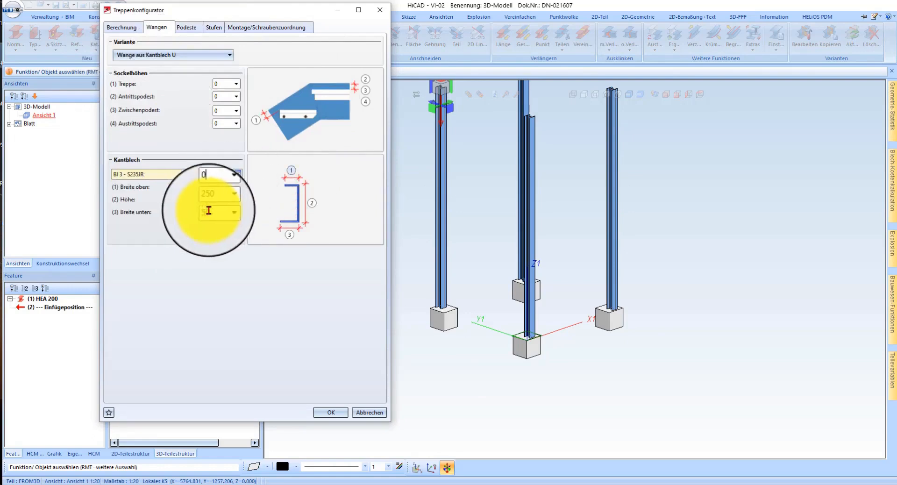
scroll(217, 188, up, 1)
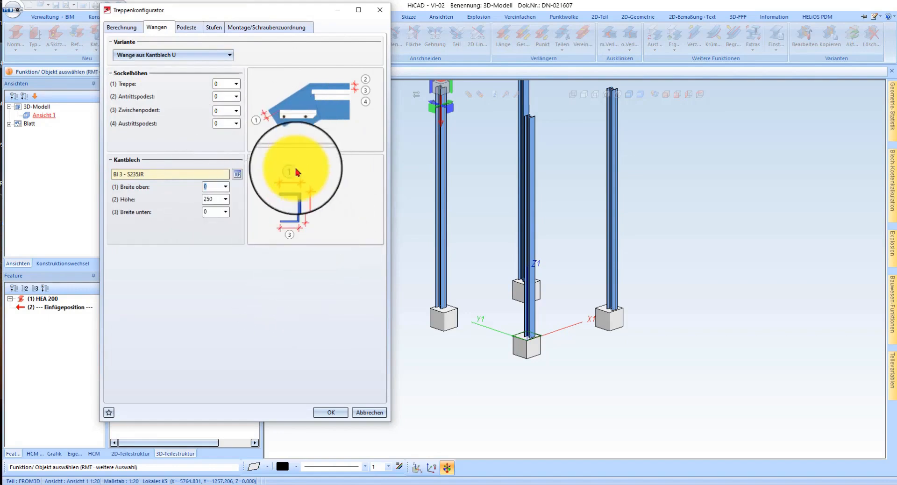
click(183, 58)
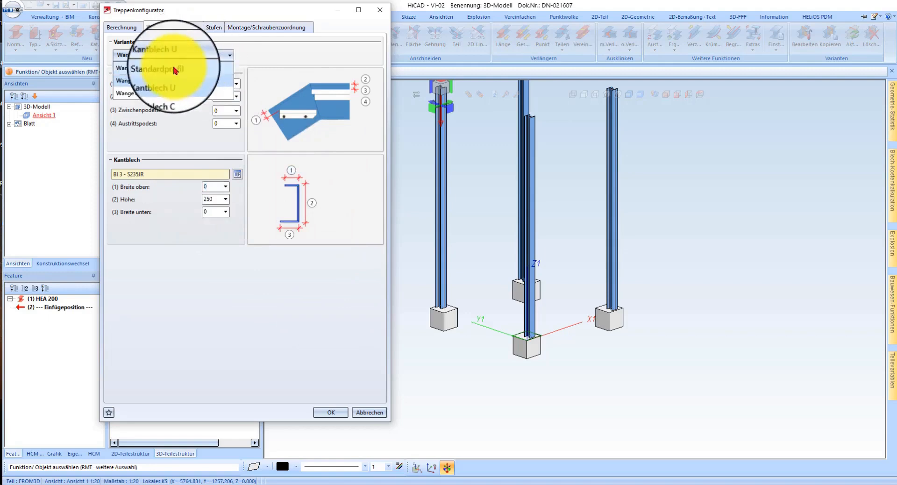
click(174, 70)
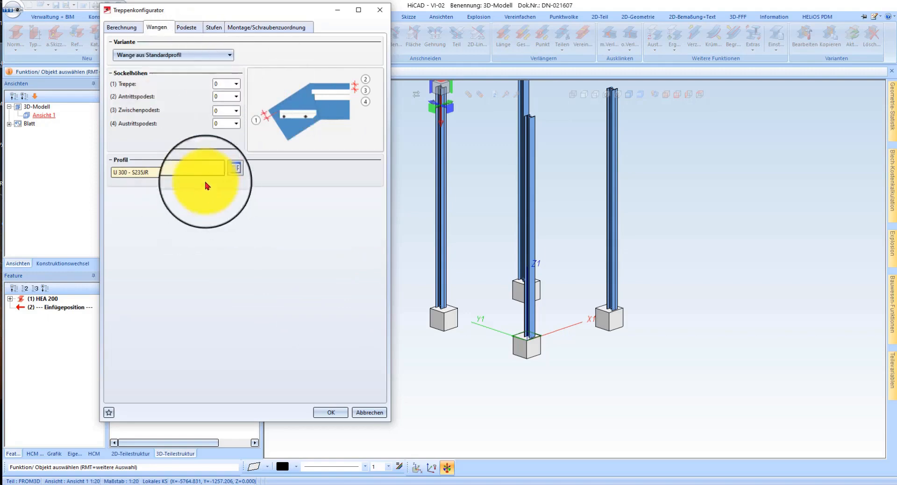
Step: In the landing settings, try creating the connection between support profile and stringer, and switch it off again
click(186, 27)
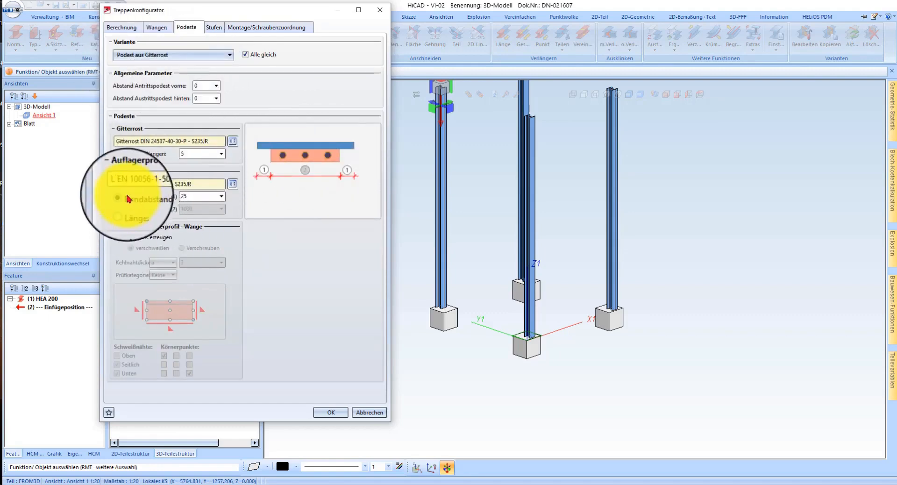
click(138, 237)
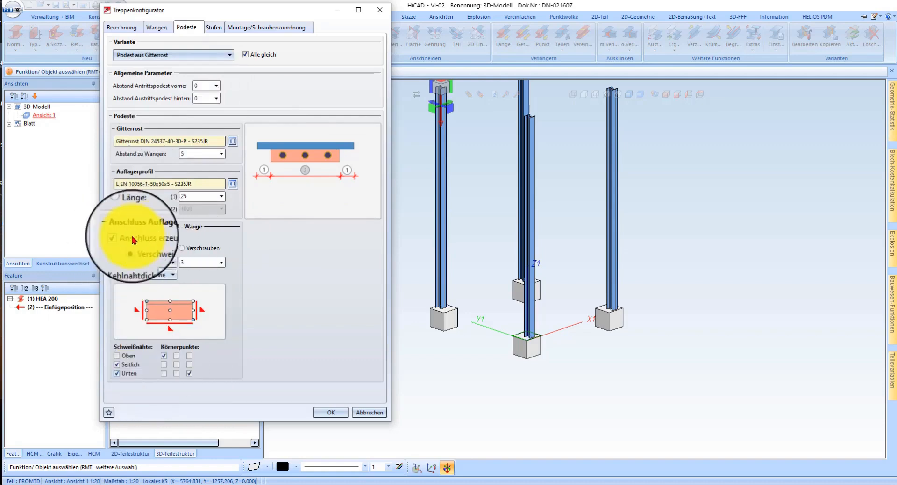
click(134, 237)
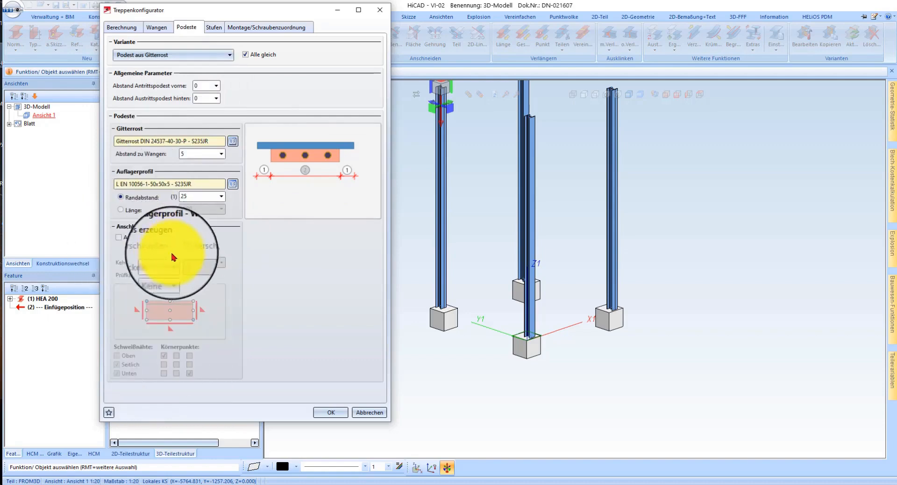
Step: Choose the standard grating tread P40-30-1200x305 from DIN_24531 for the steps and generate the configured stair
click(215, 29)
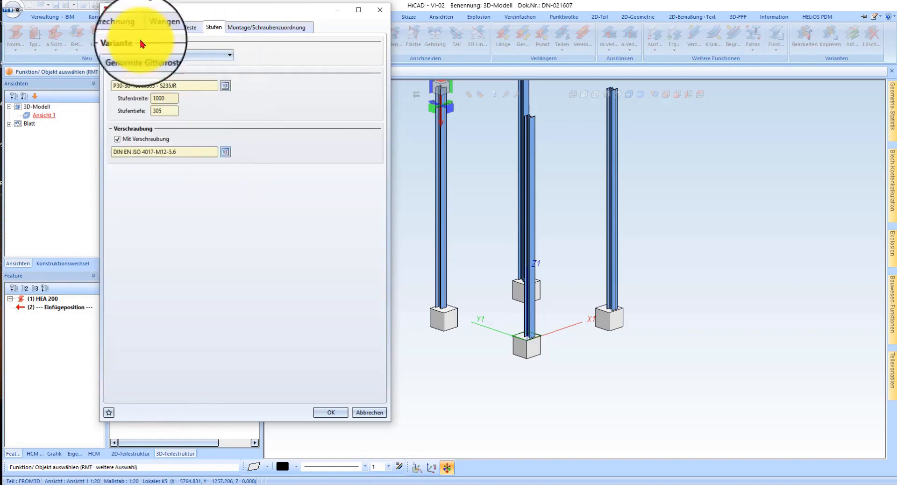
click(228, 87)
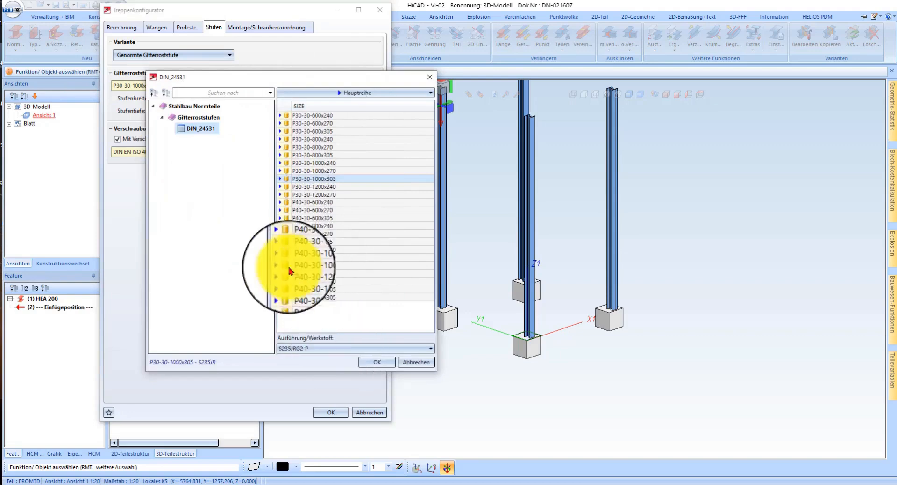
click(304, 289)
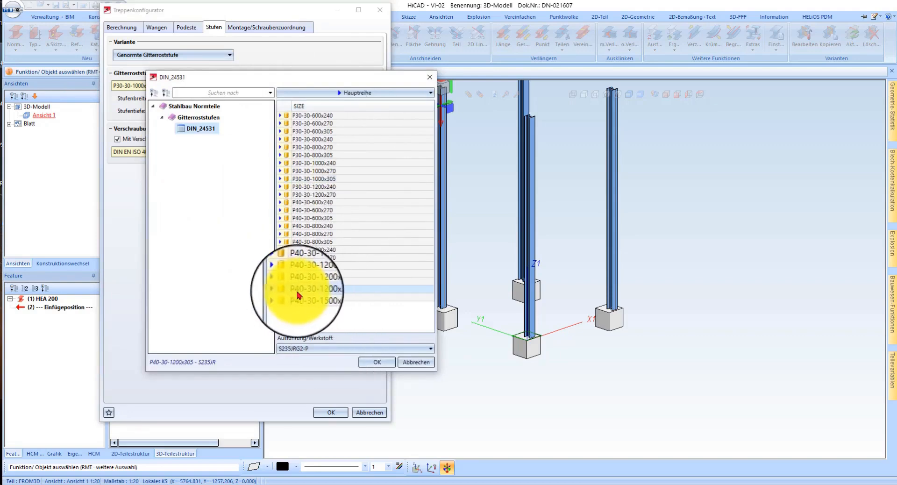
click(373, 361)
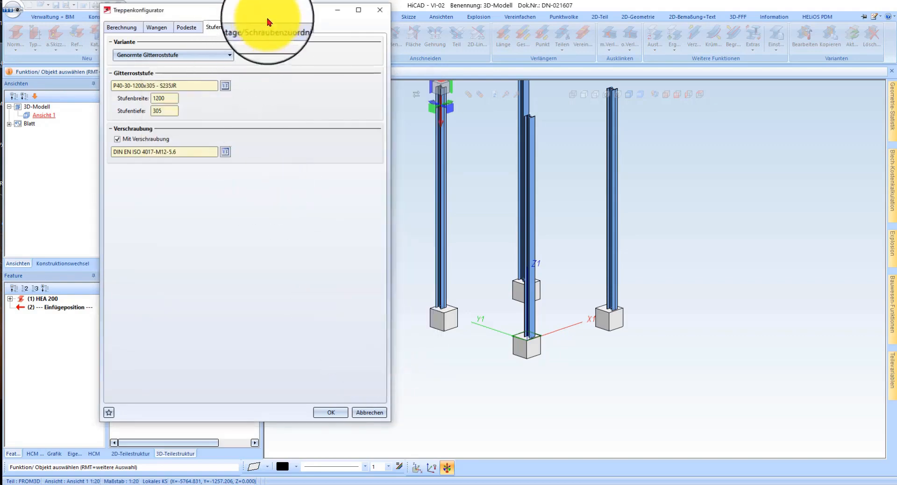
click(331, 412)
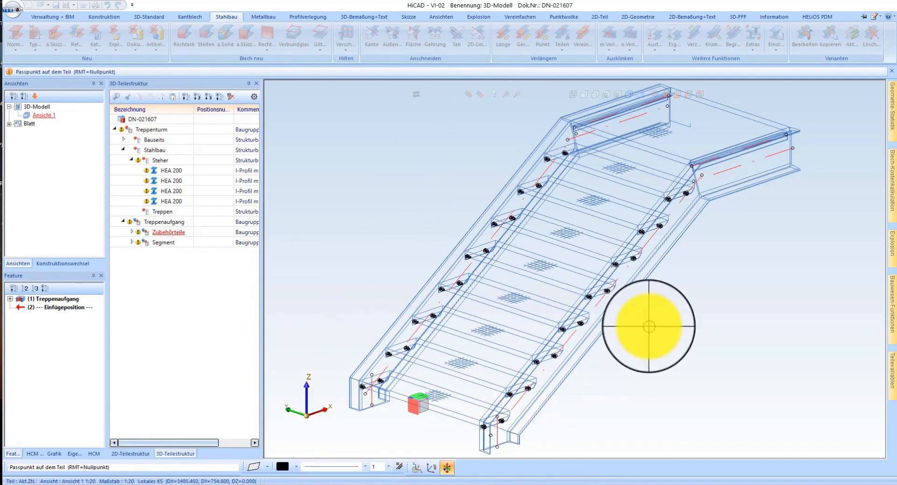
Step: Place the stair by the lower end corner of its front stringer on the inner corner of the foundation at the coordinate origin
scroll(404, 299, down, 2)
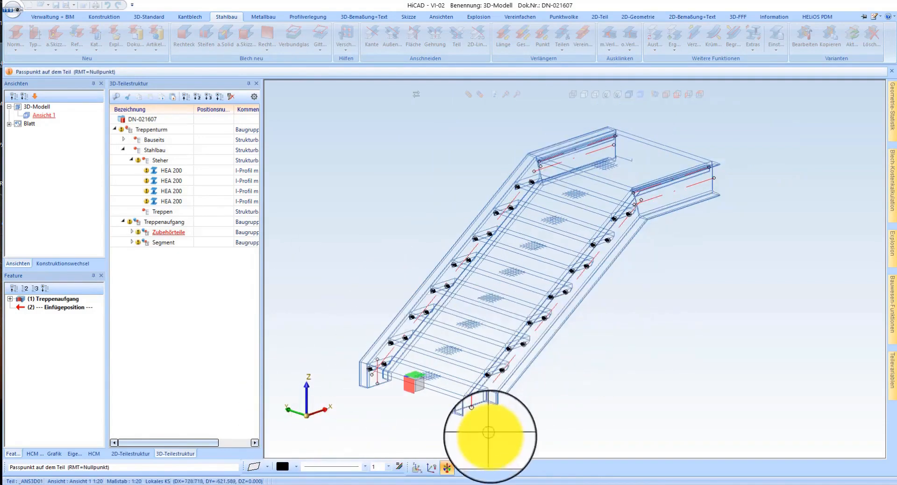
click(471, 422)
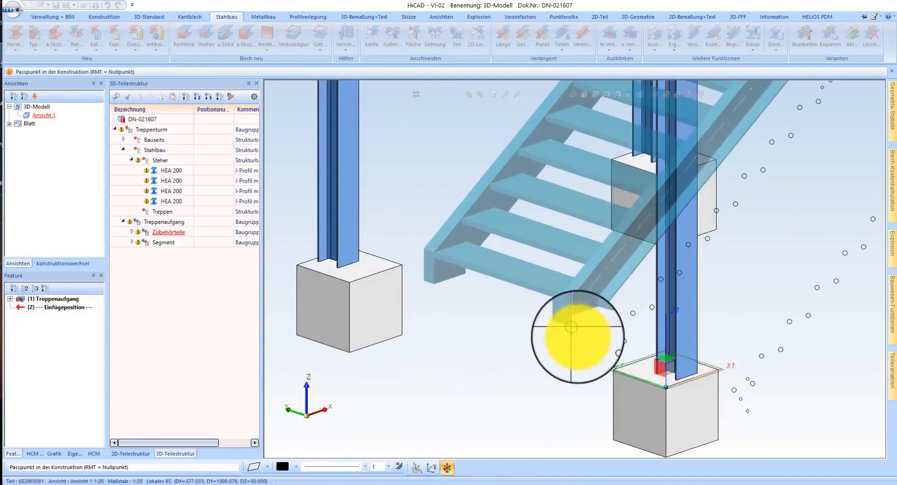
click(651, 397)
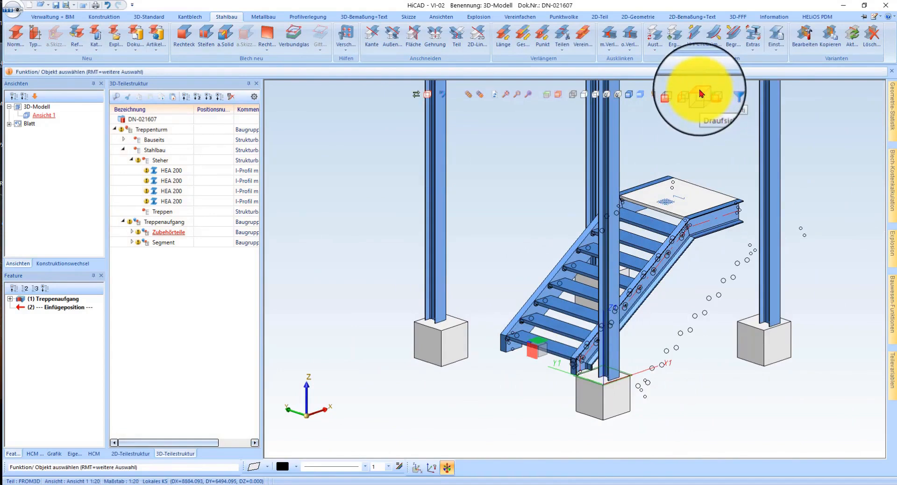
Step: In the Draufsicht, place an axis-parallel distance dimension between the column's flange corner and the start of the landing stringer
click(701, 93)
right_click(495, 194)
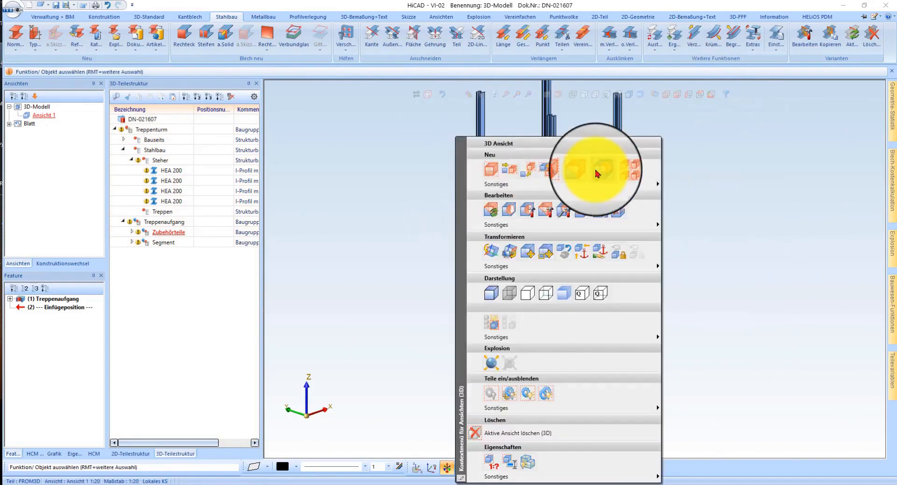
click(690, 144)
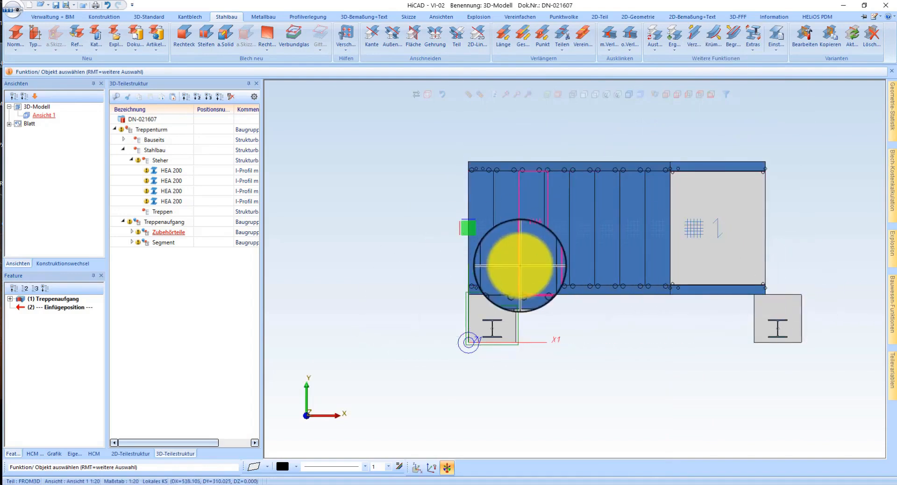
scroll(832, 327, up, 2)
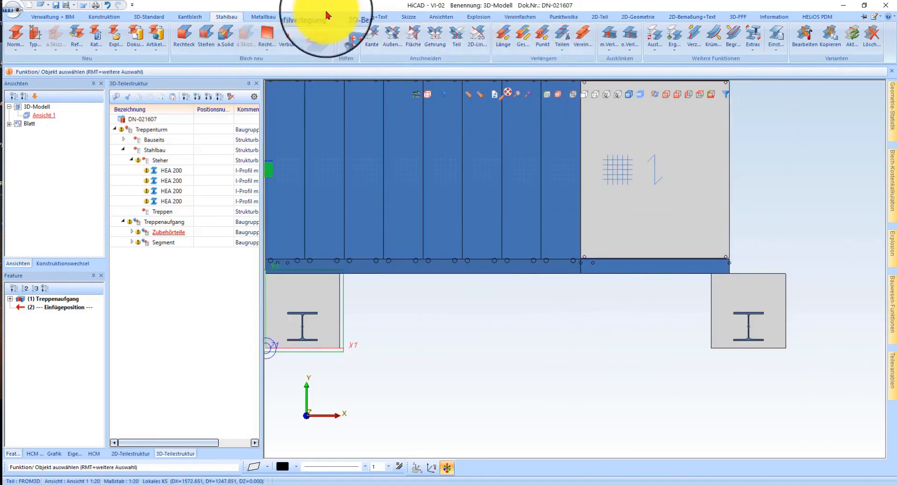
click(364, 17)
click(14, 36)
scroll(793, 306, up, 3)
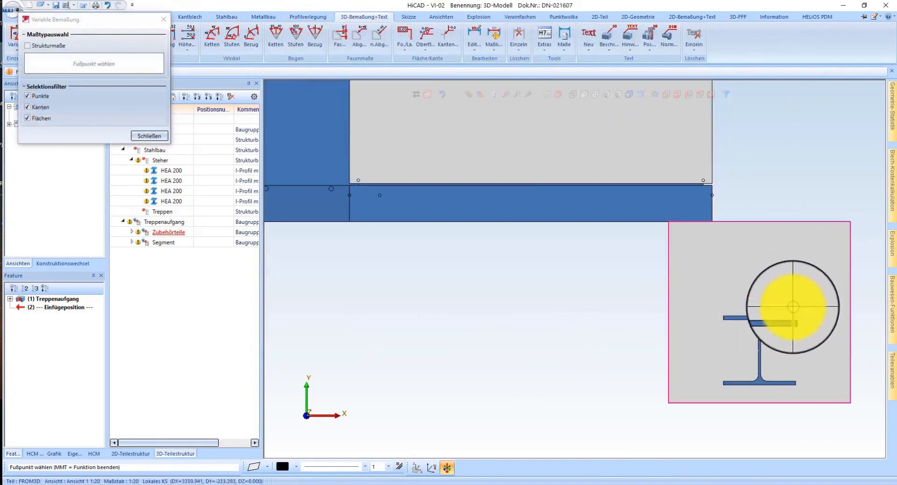
scroll(792, 306, up, 2)
click(799, 325)
scroll(855, 305, down, 3)
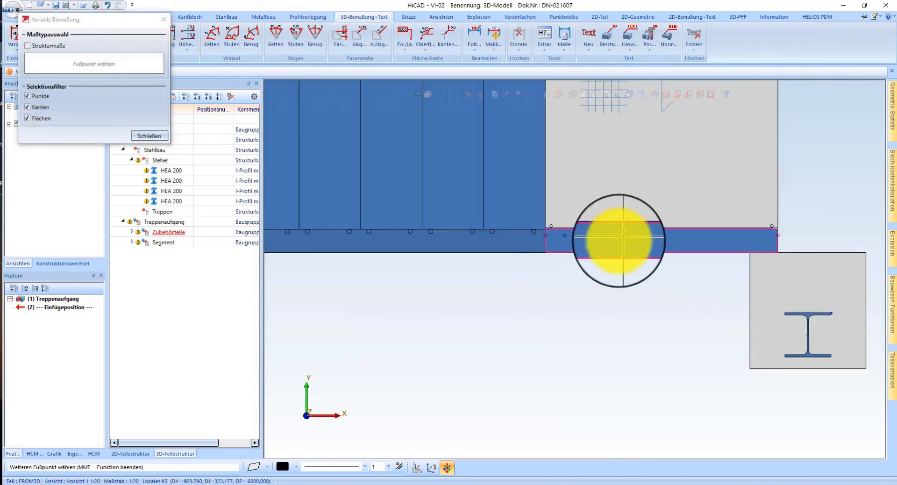
scroll(576, 245, up, 2)
click(503, 252)
scroll(473, 186, down, 3)
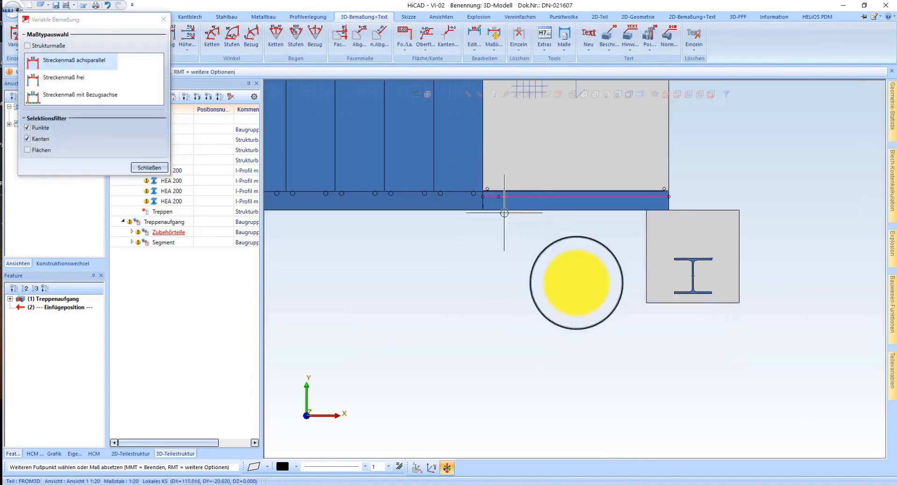
click(595, 364)
middle_click(538, 263)
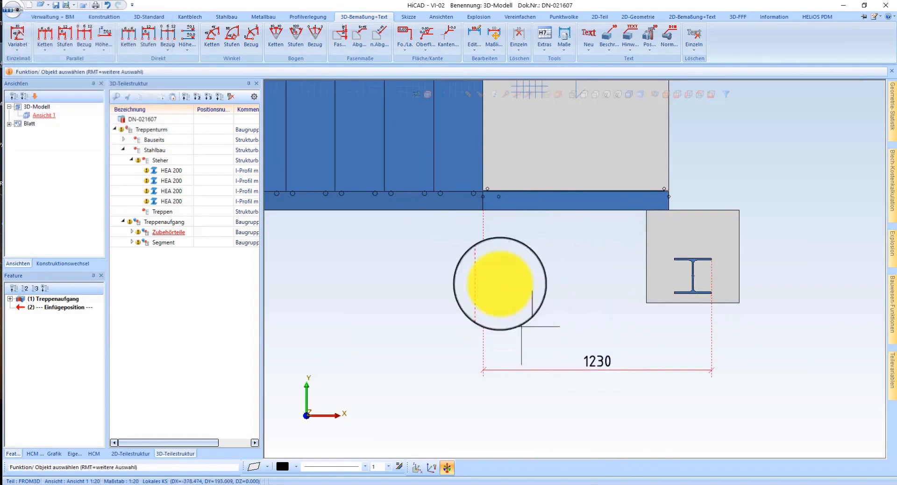
Step: Switch the model display from shaded to wireframe
scroll(708, 299, down, 3)
scroll(668, 261, up, 1)
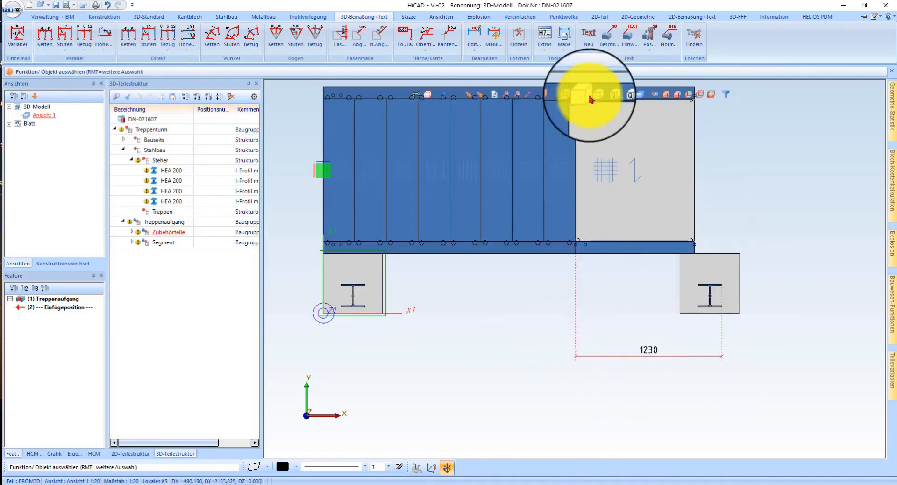
click(587, 98)
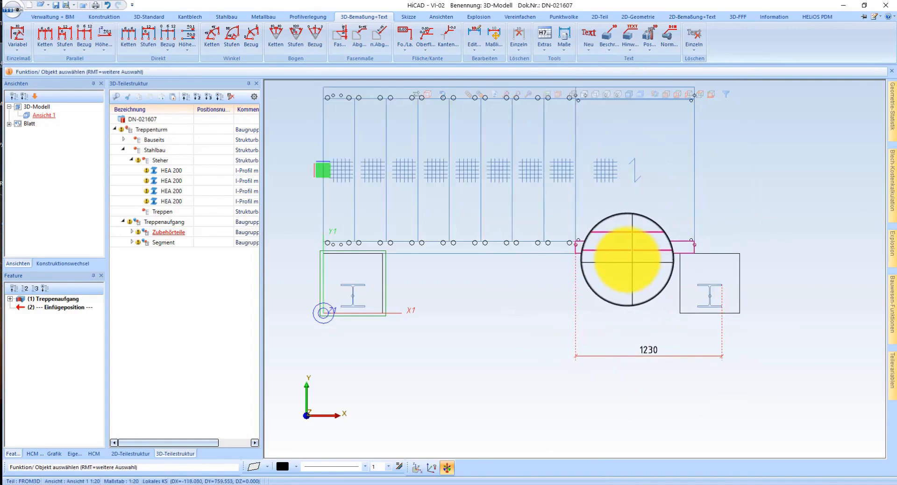
Step: Move the Treppenaufgang assembly along X toward the column so that the dimension from the landing's start to the column flange is 1150
click(627, 261)
click(628, 264)
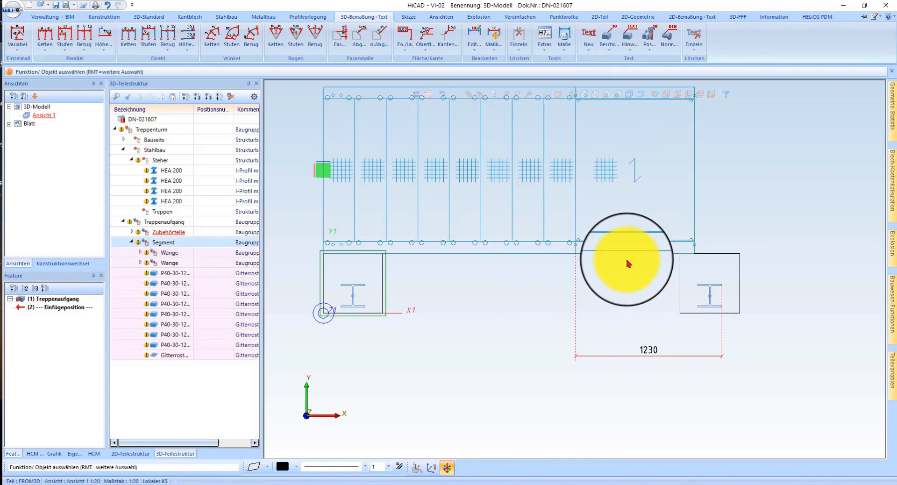
click(628, 264)
right_click(627, 262)
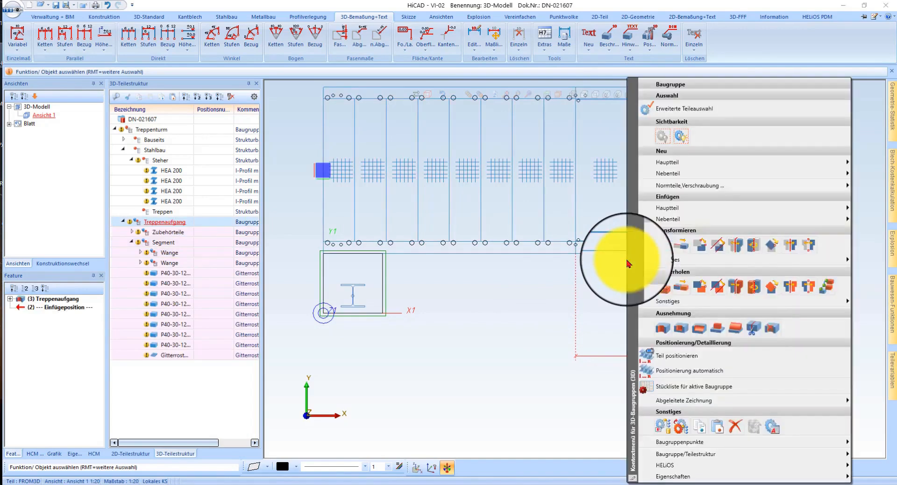
click(719, 244)
scroll(591, 253, up, 3)
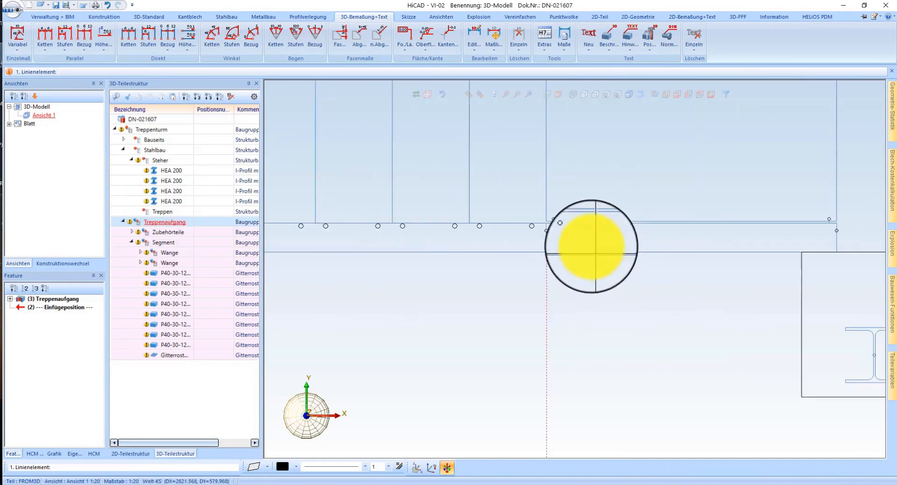
scroll(591, 253, up, 1)
click(535, 240)
scroll(434, 216, down, 3)
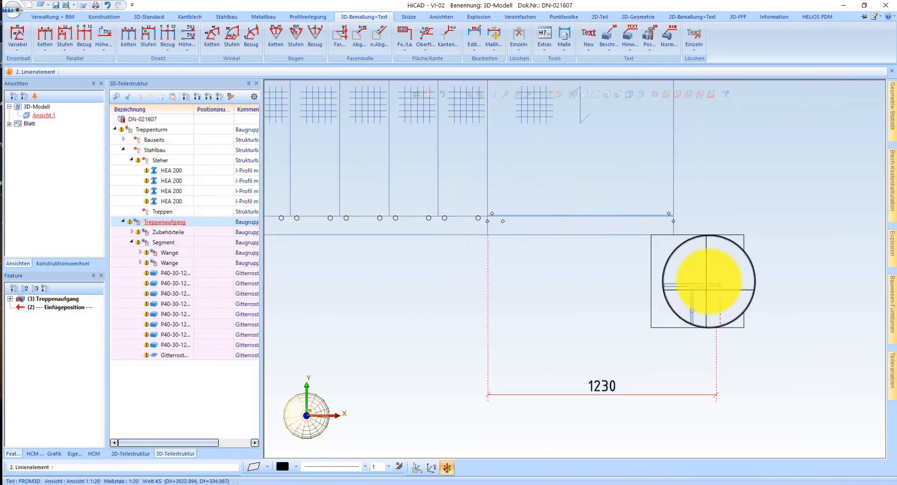
scroll(703, 281, up, 2)
scroll(729, 279, up, 3)
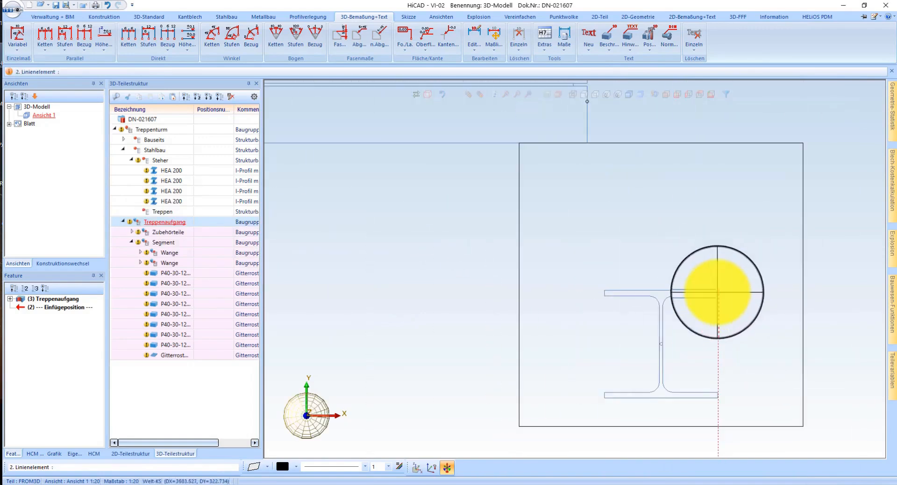
click(718, 293)
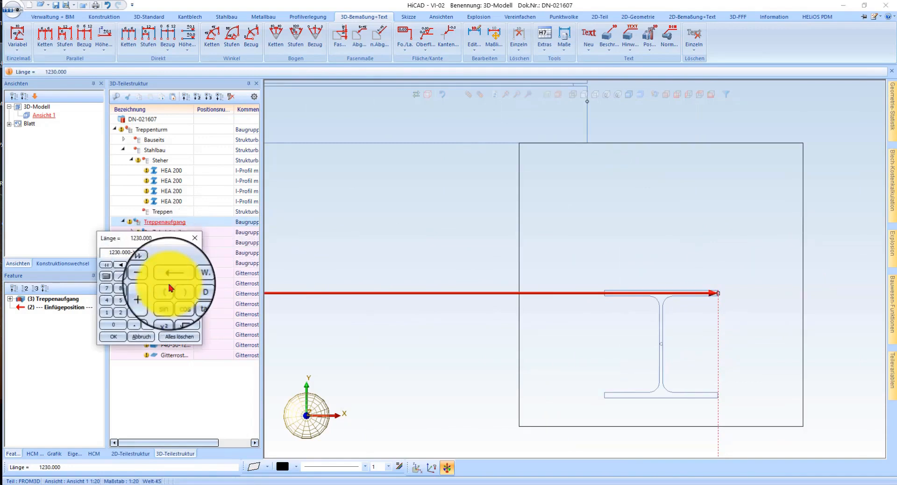
key(Return)
Step: Move the Treppenaufgang assembly along Y toward the columns, using the stringer's outer edge and the column flange as reference lines
scroll(714, 233, down, 6)
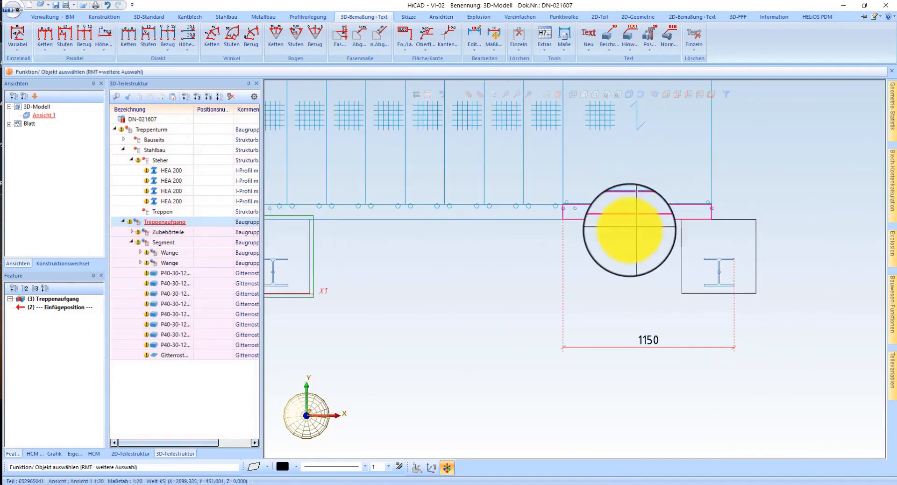
click(631, 234)
click(630, 236)
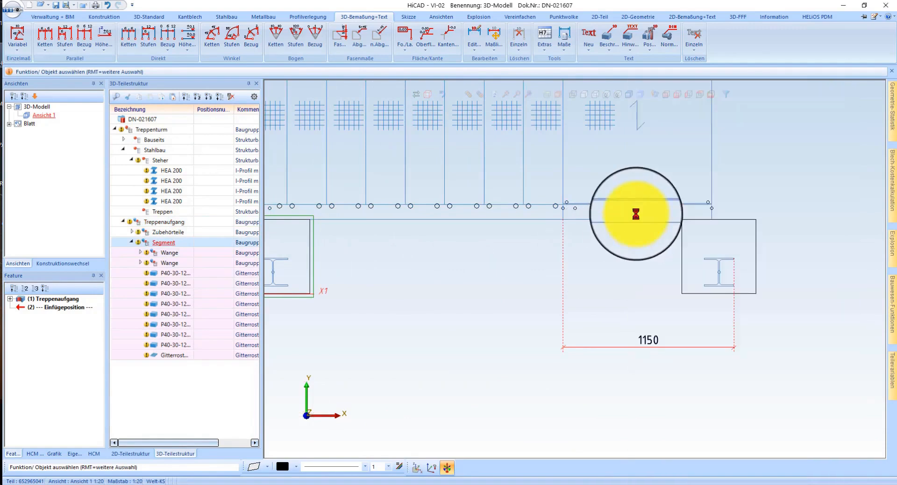
right_click(619, 225)
click(623, 239)
click(644, 220)
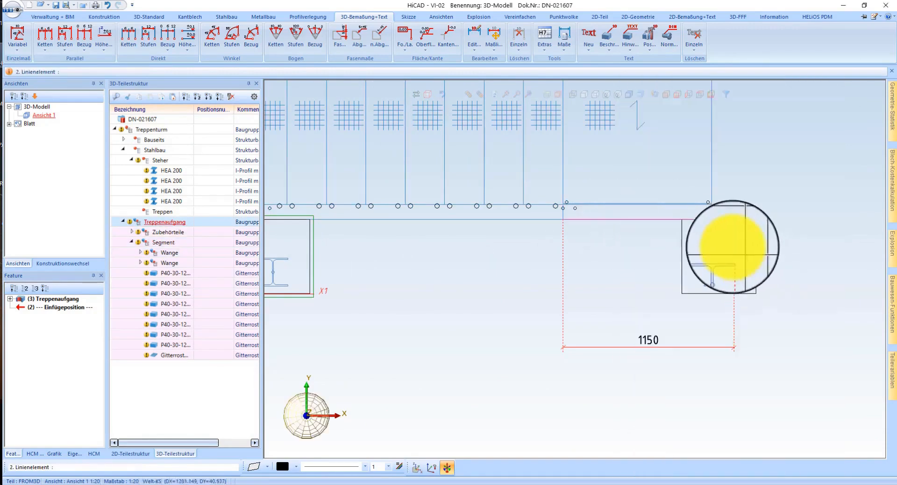
click(734, 273)
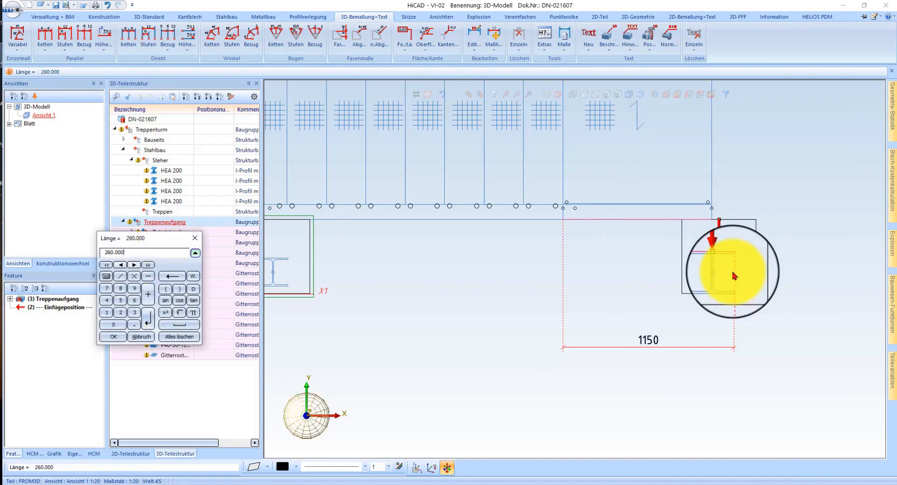
key(Return)
click(642, 311)
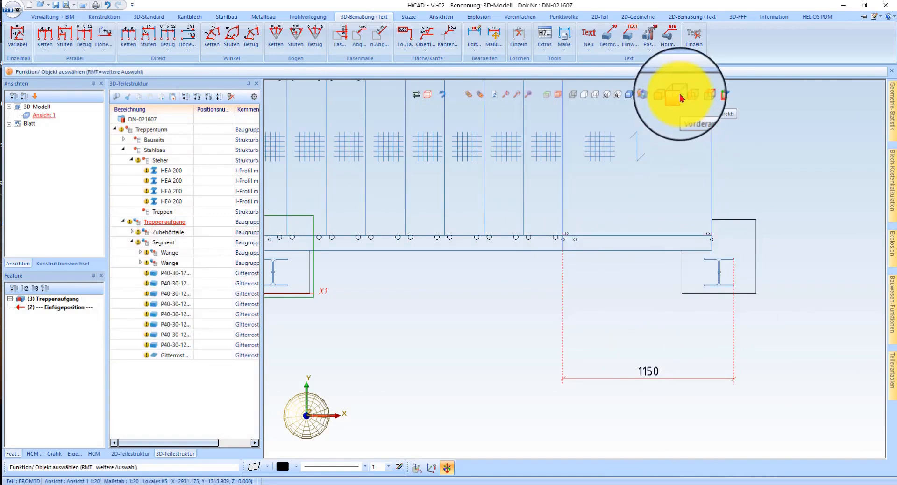
Step: Examine the stair's foot at the foundation in the front and 3D views, restoring the shaded display
click(679, 94)
scroll(628, 192, down, 2)
scroll(539, 329, up, 6)
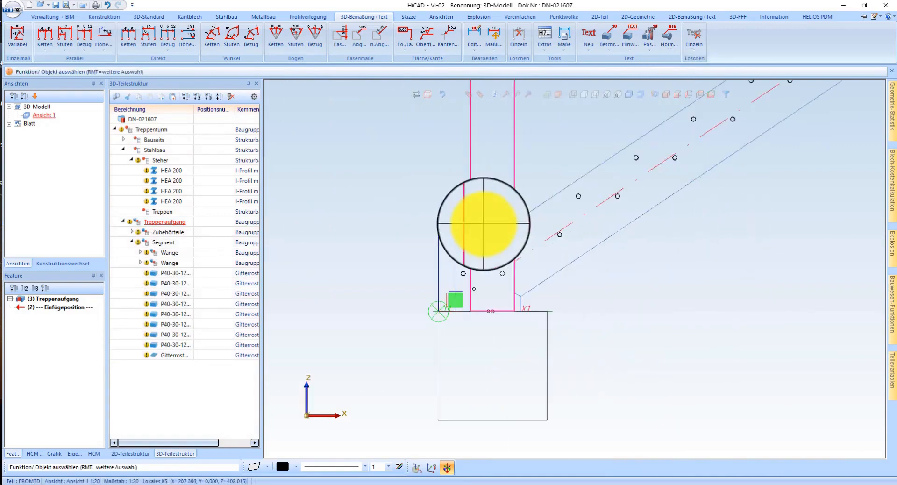
click(668, 95)
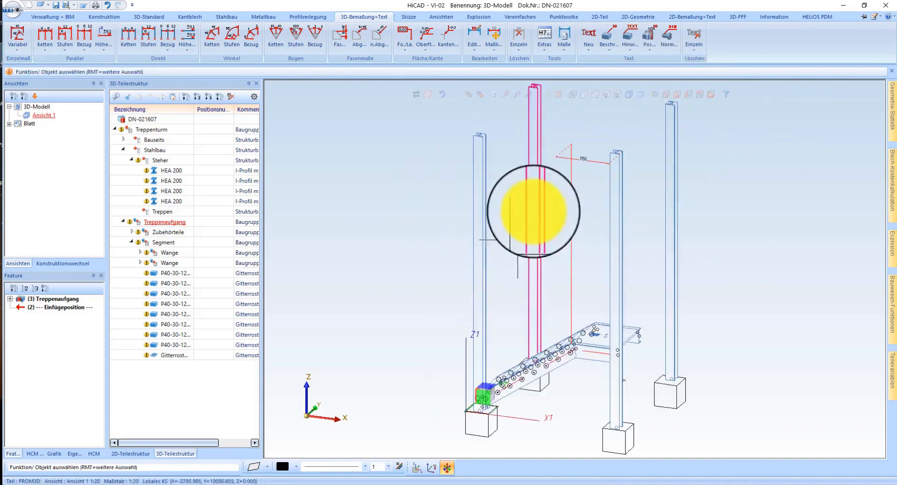
click(629, 95)
scroll(491, 336, up, 6)
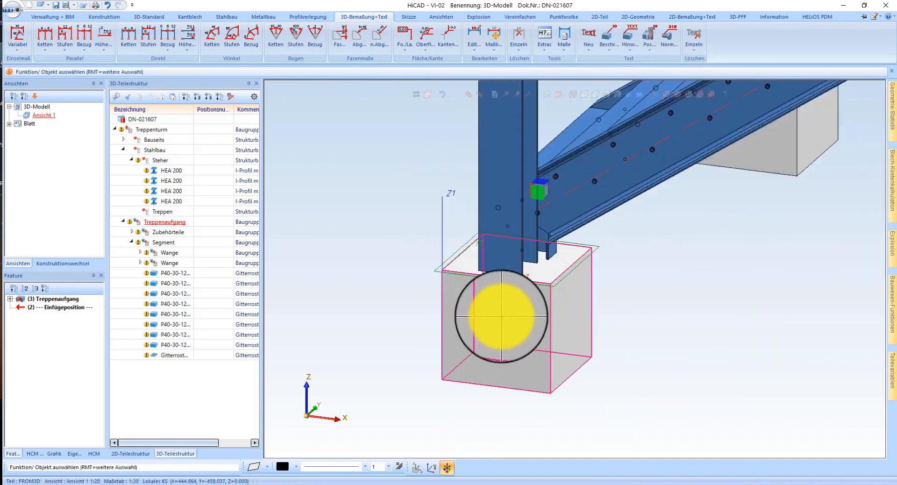
middle_drag(553, 322, 556, 340)
scroll(536, 344, down, 5)
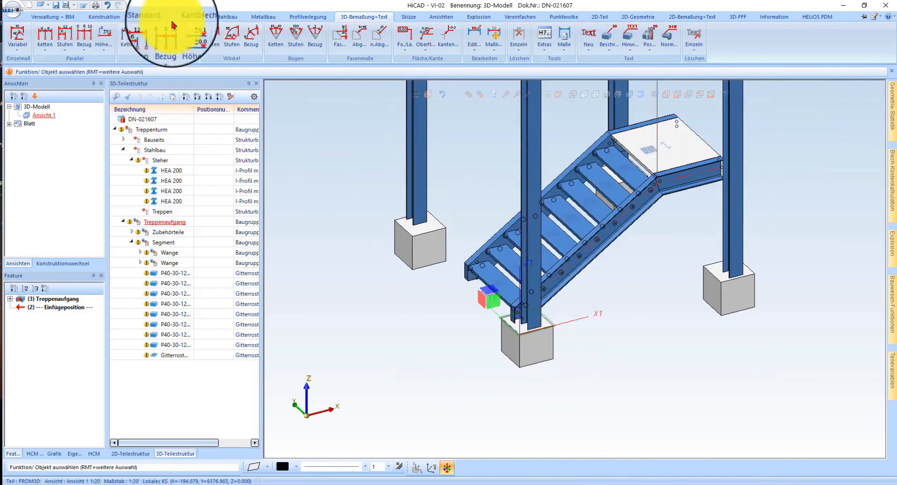
Step: Create a cuboid part named Niveau, 3000 long, 3000 wide and 0.1 high, placed at the absolute origin
click(147, 18)
click(95, 33)
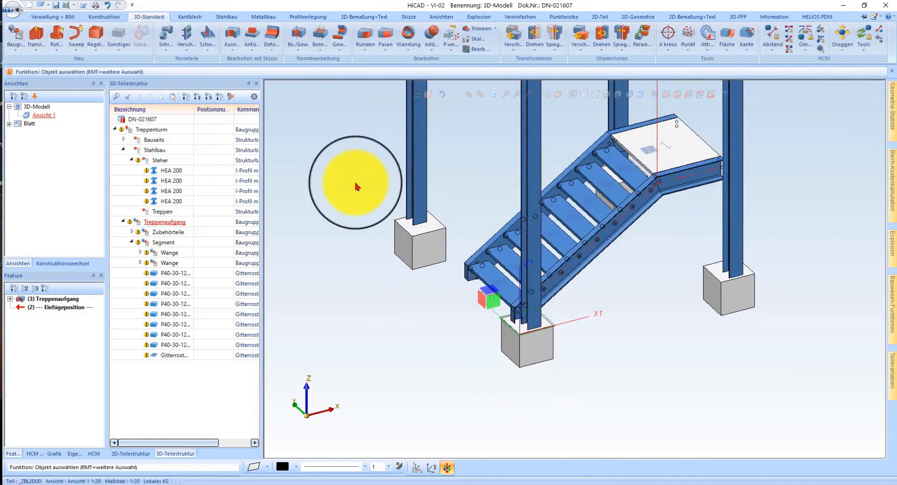
double_click(159, 205)
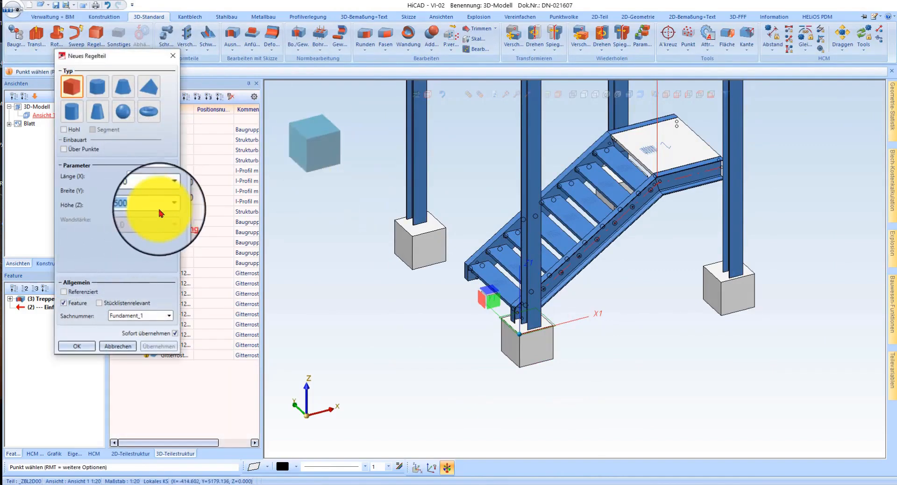
double_click(147, 180)
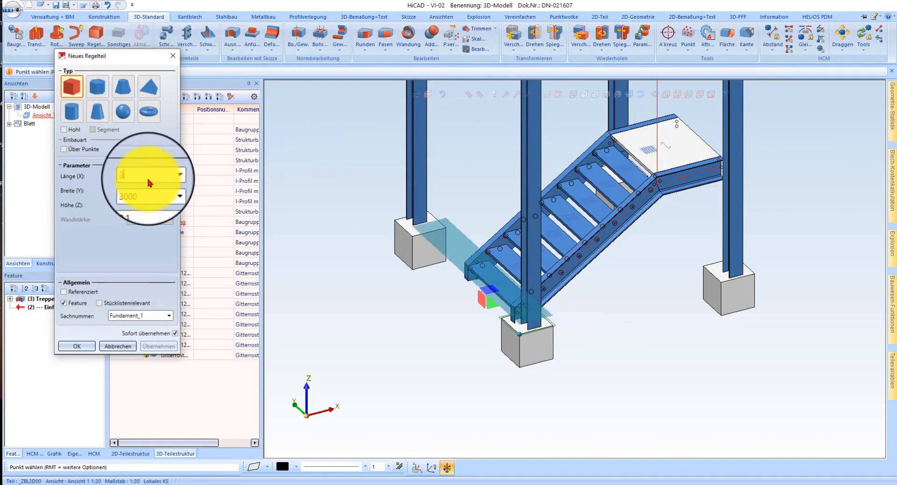
text(3000)
double_click(156, 317)
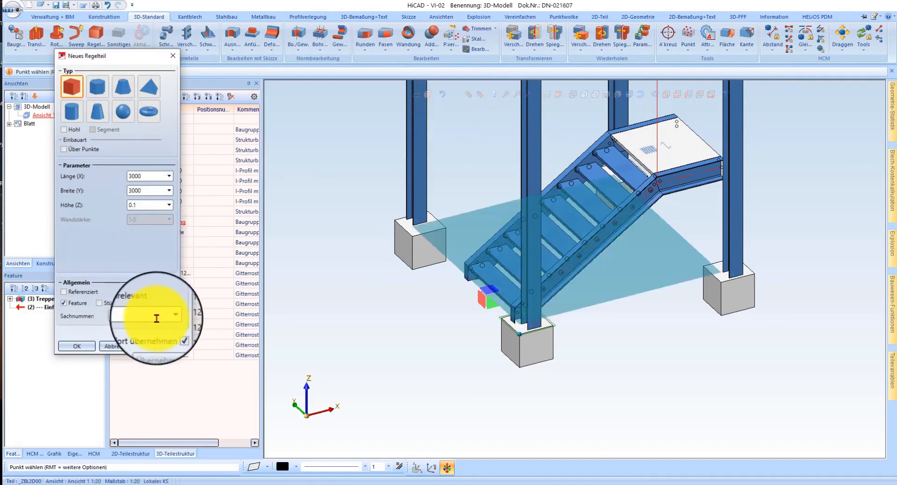
text(Niveau)
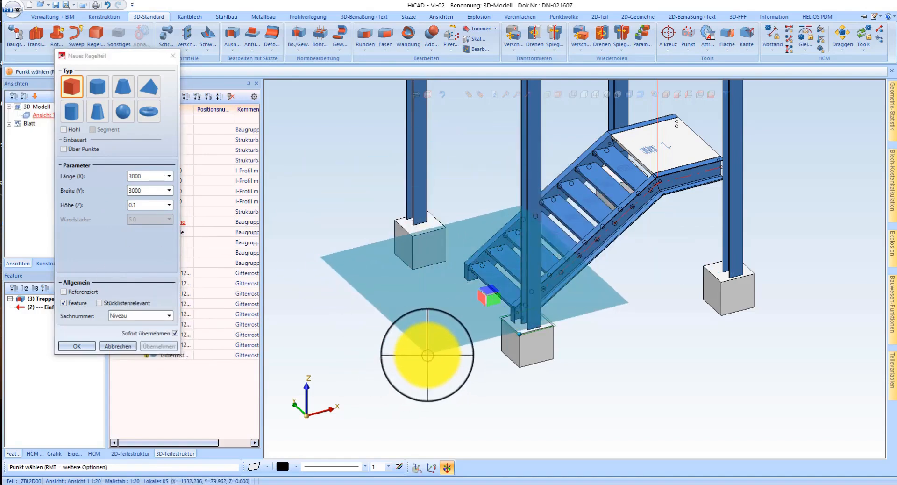
text(a)
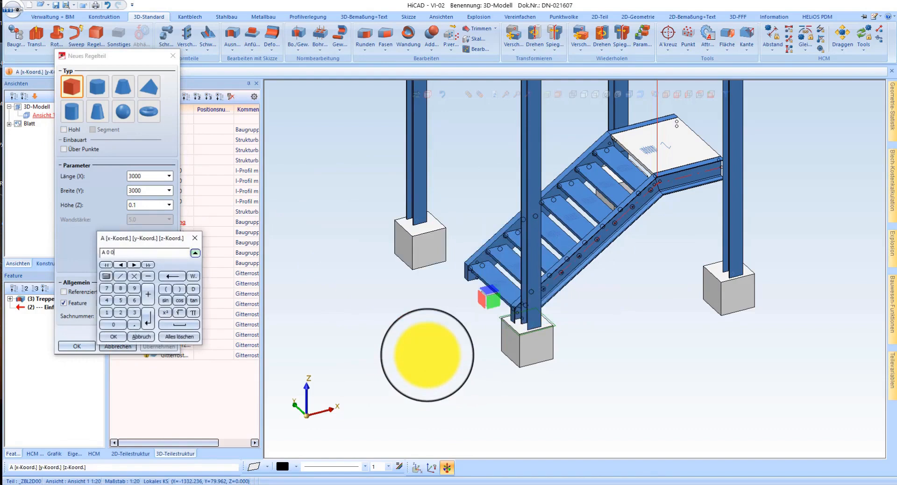
key(Return)
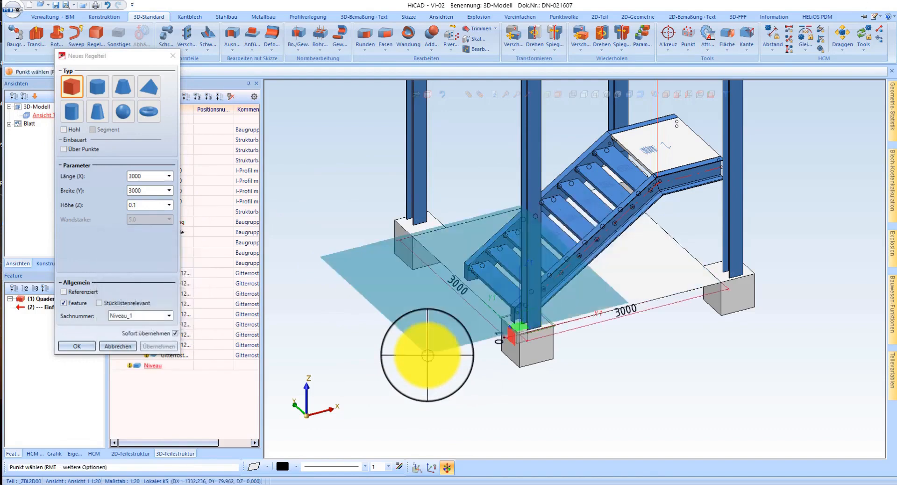
key(Escape)
Step: Activate the world coordinate system and move the Niveau plate by its corner point to the absolute zero point
scroll(468, 308, up, 5)
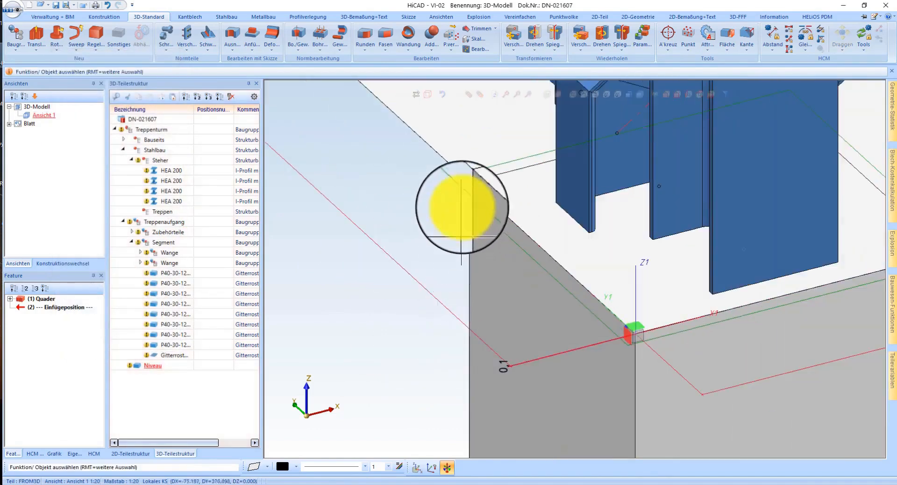
right_click(458, 197)
click(513, 474)
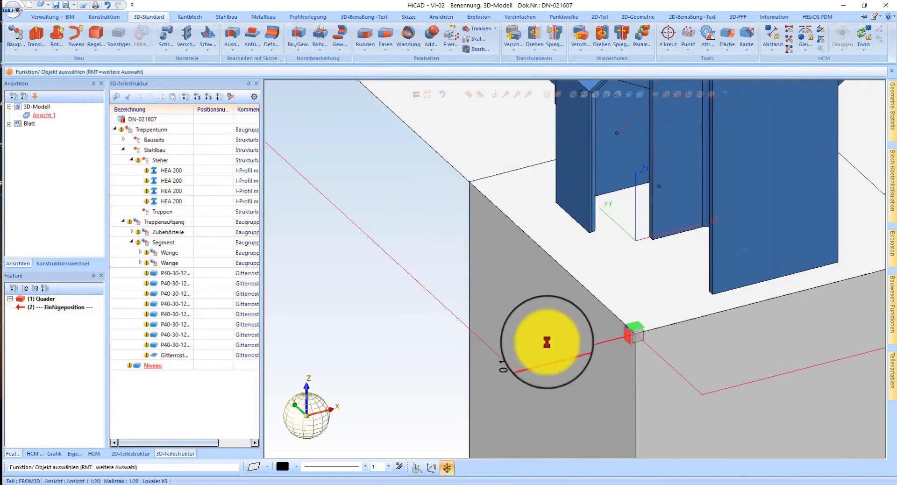
right_click(477, 142)
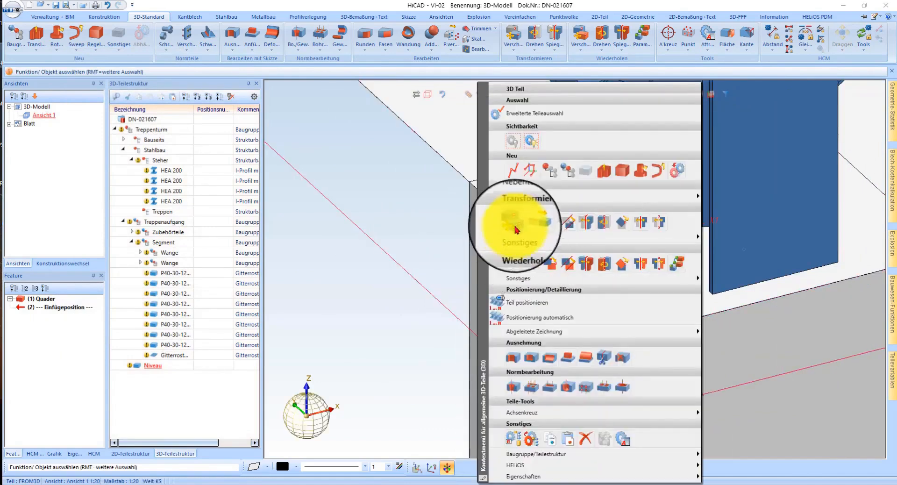
click(531, 221)
scroll(622, 332, up, 3)
scroll(645, 332, up, 4)
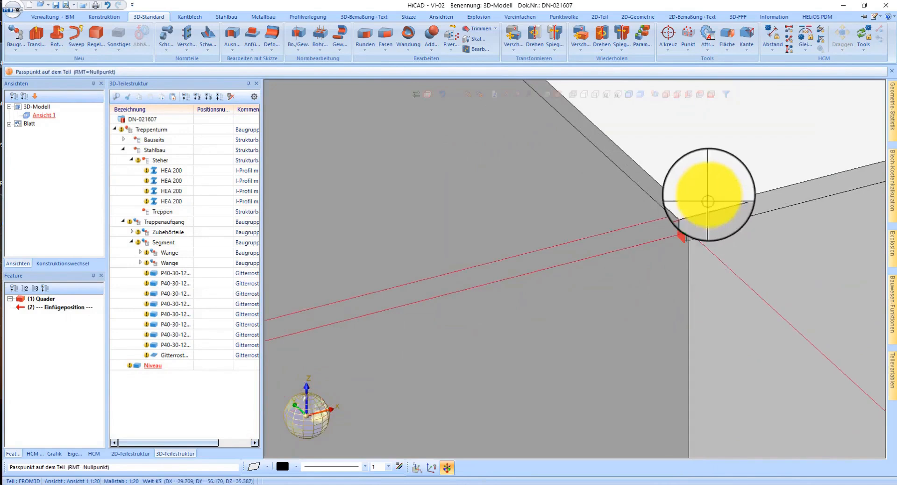
click(690, 211)
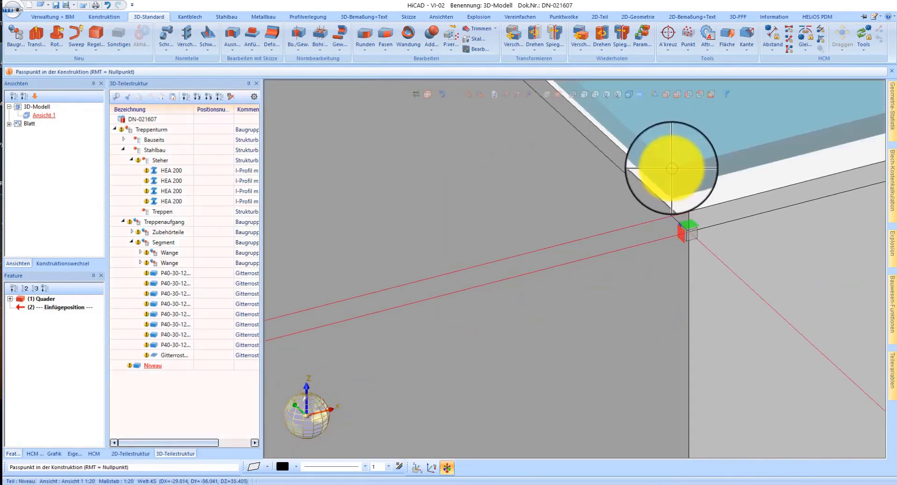
text(a0)
key(Return)
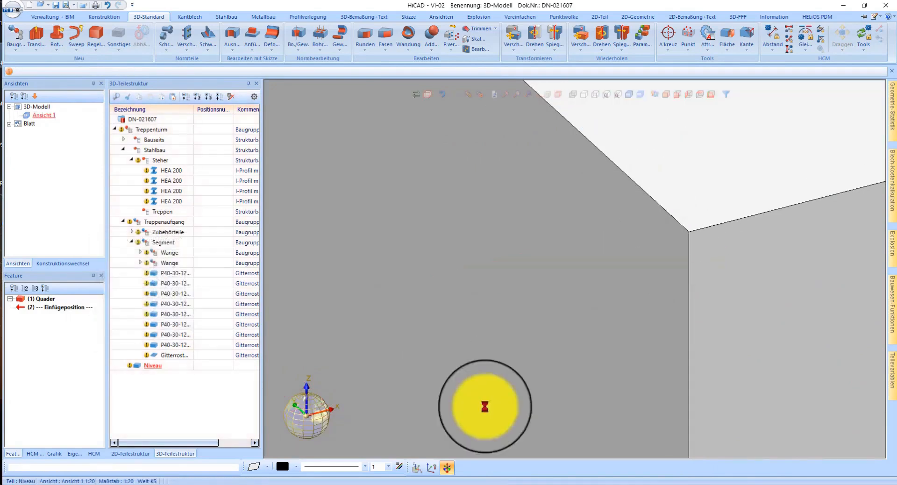
Step: Set the Niveau plate's width to 3200
scroll(468, 370, down, 9)
mouse_move(573, 275)
middle_down()
mouse_move(599, 233)
mouse_move(563, 269)
mouse_move(573, 263)
middle_up()
scroll(574, 264, down, 5)
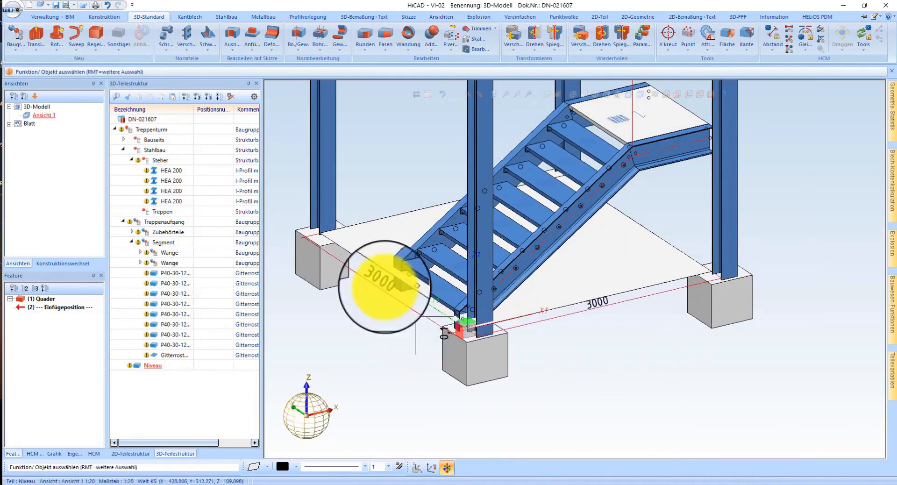
click(386, 293)
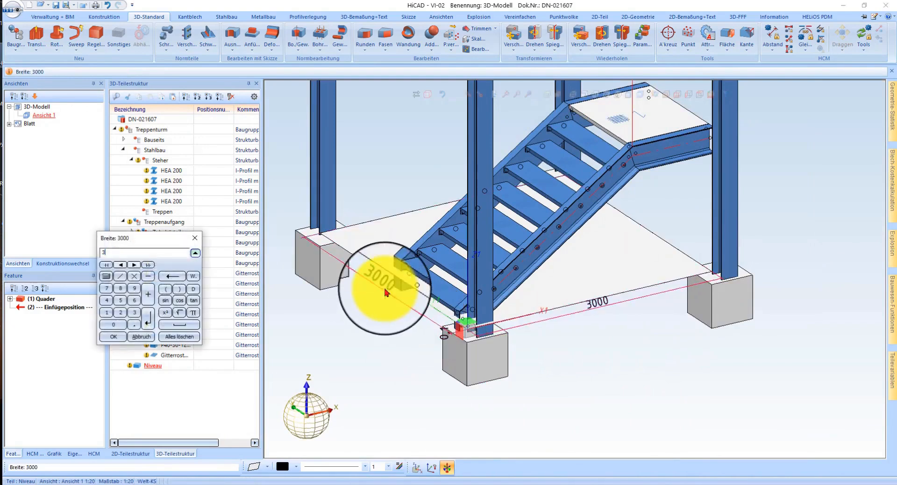
text(3200)
key(Return)
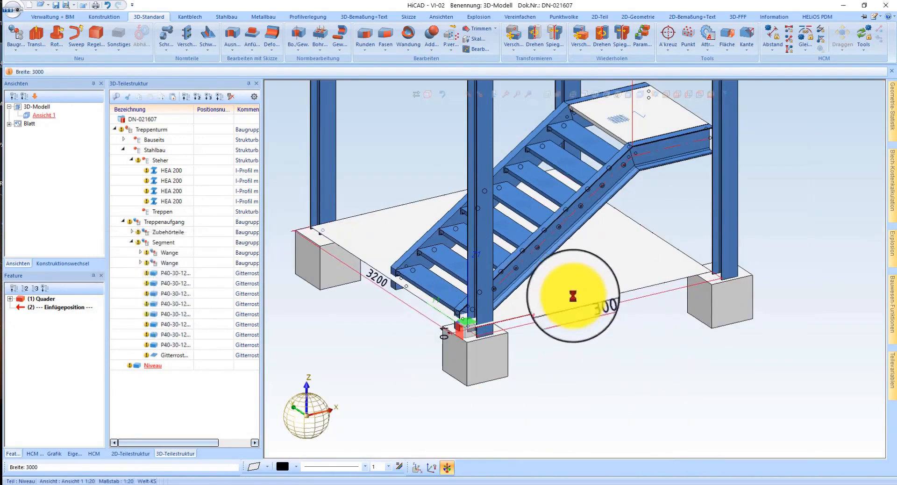
Step: Set both the length and the width of the Niveau plate to 3500
click(597, 308)
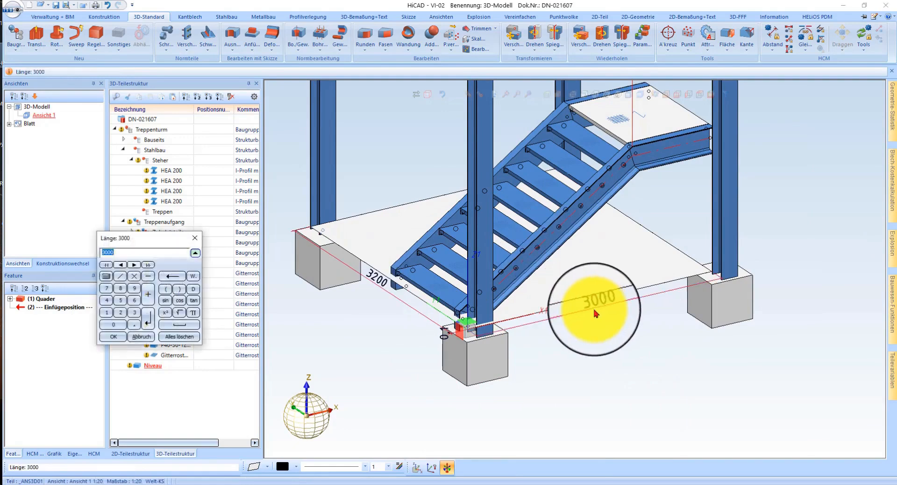
text(3500)
key(Return)
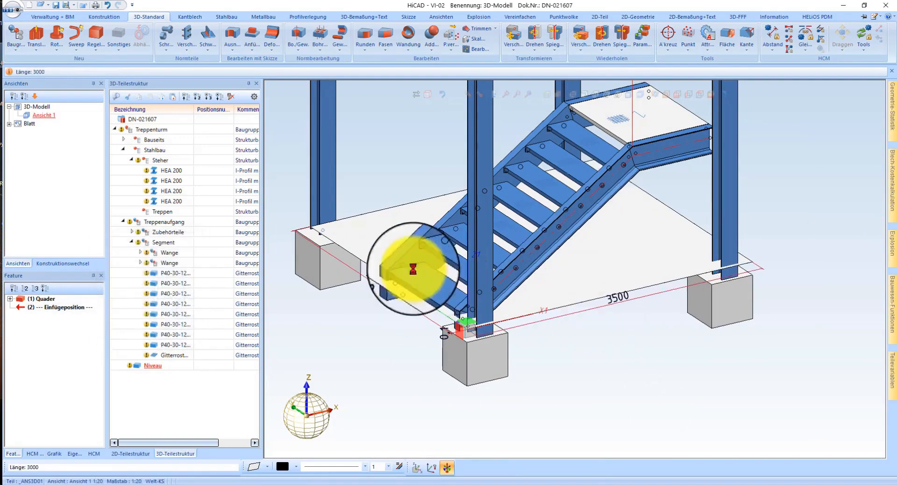
click(371, 283)
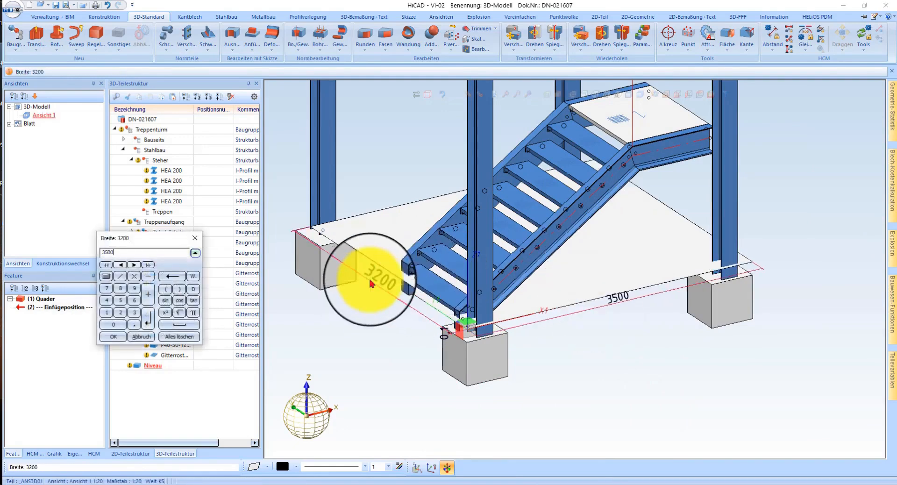
key(Return)
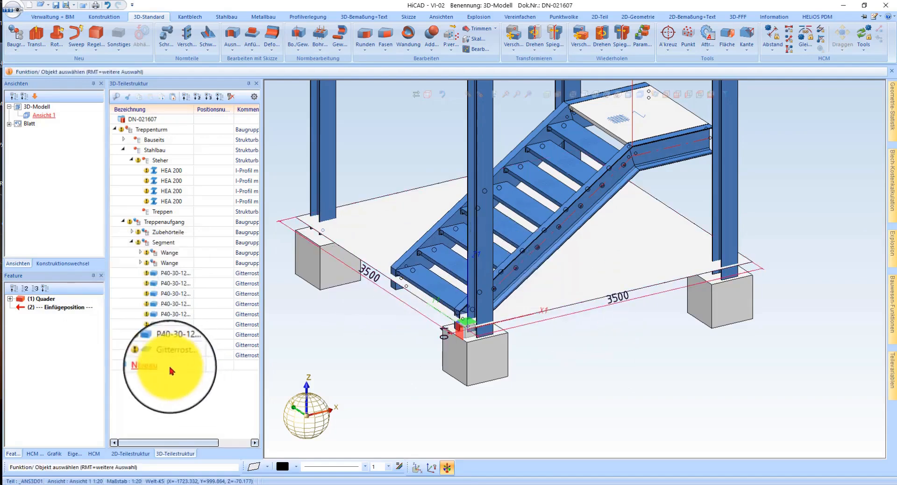
Step: Move the Niveau plate into the Bauseits structure assembly and make it transparent on layer 40
click(154, 367)
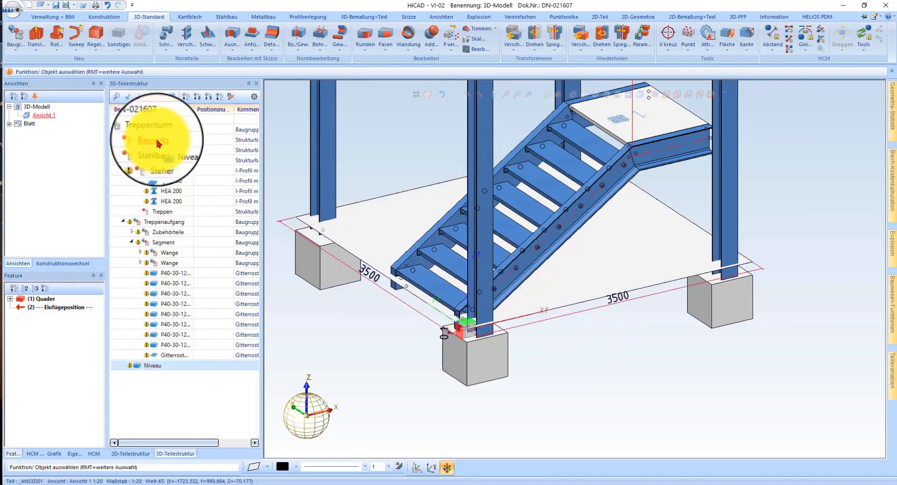
drag(157, 143, 158, 143)
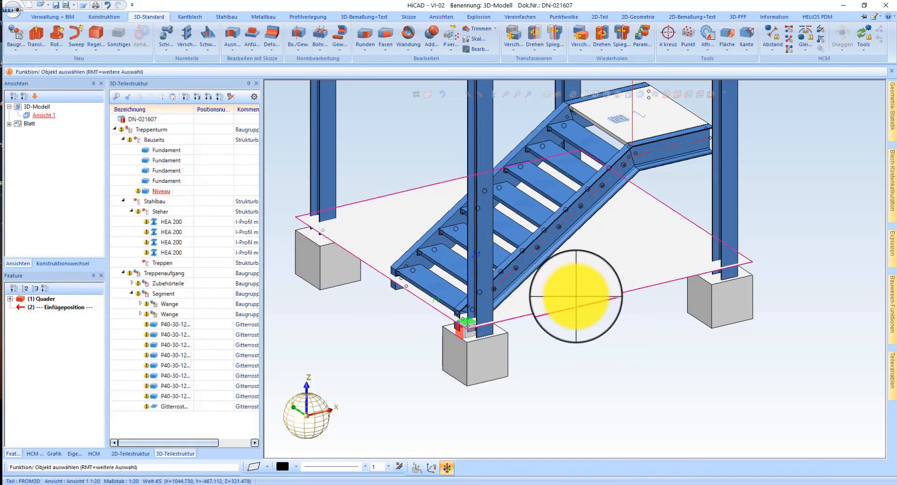
right_click(576, 296)
mouse_move(624, 467)
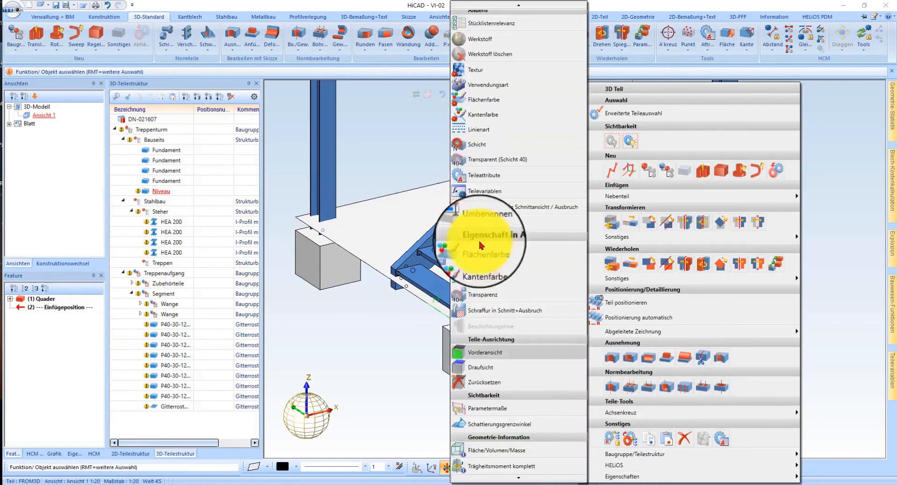
click(494, 161)
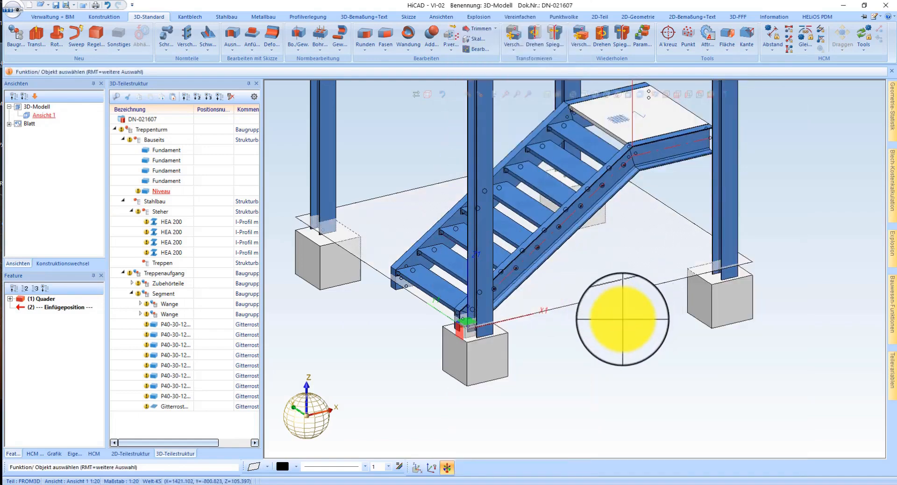
Step: Make one copy of the Niveau plate at a distance of 1000 vertically above the original
right_click(600, 269)
click(649, 265)
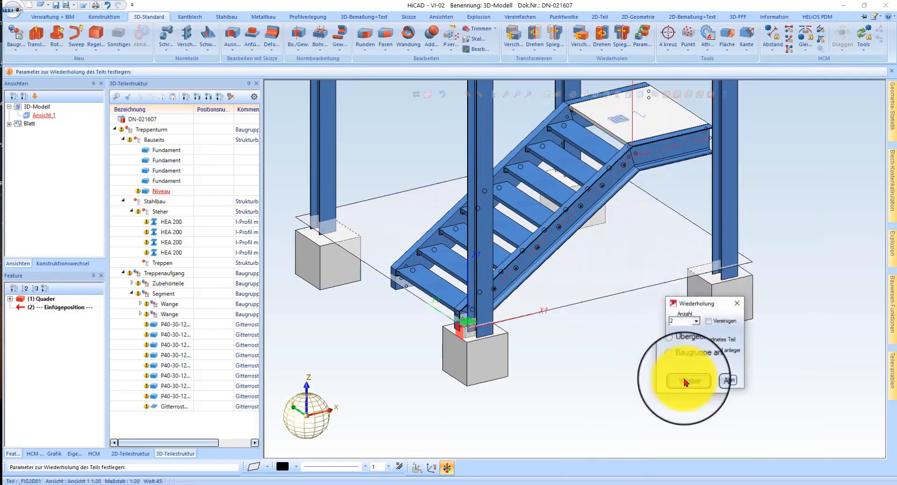
click(478, 314)
text(1000)
key(Return)
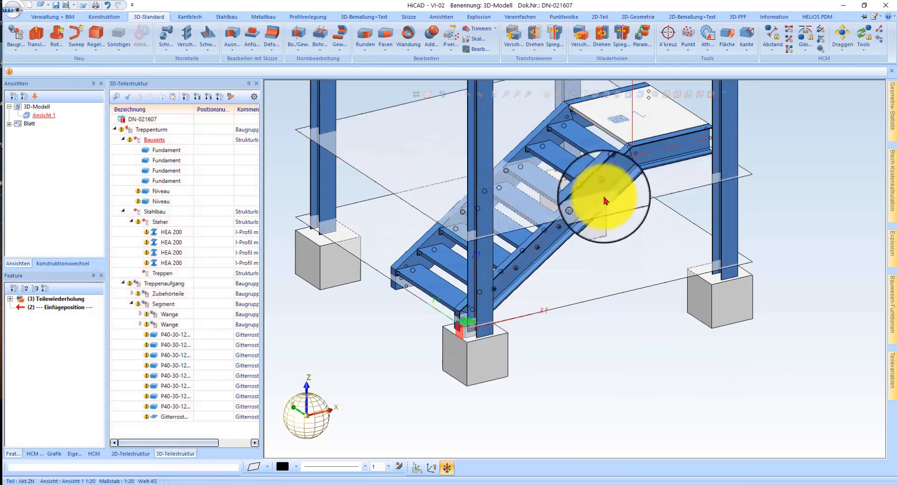
Step: Set the surface colour of both Niveau plates to red
right_click(369, 206)
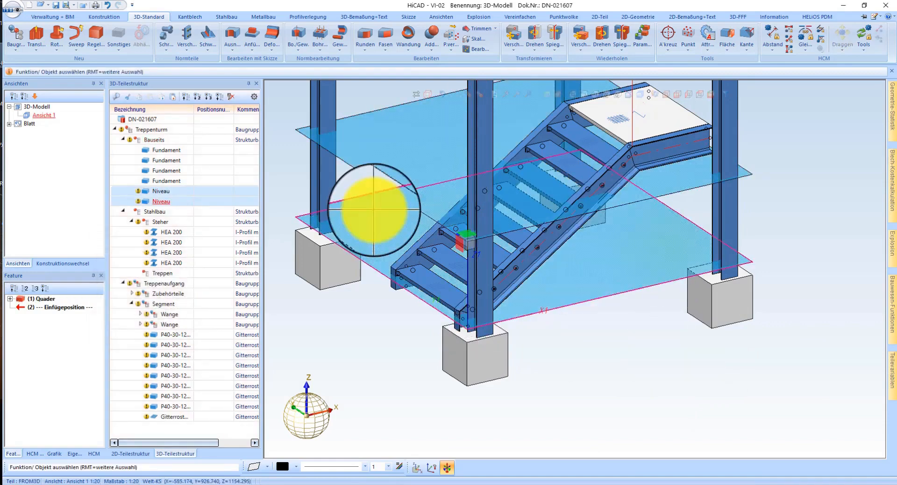
mouse_move(464, 429)
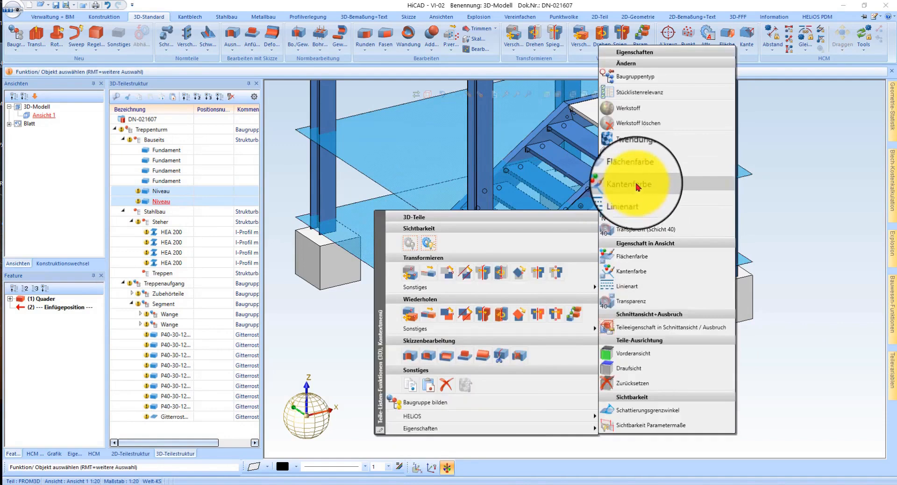
click(638, 169)
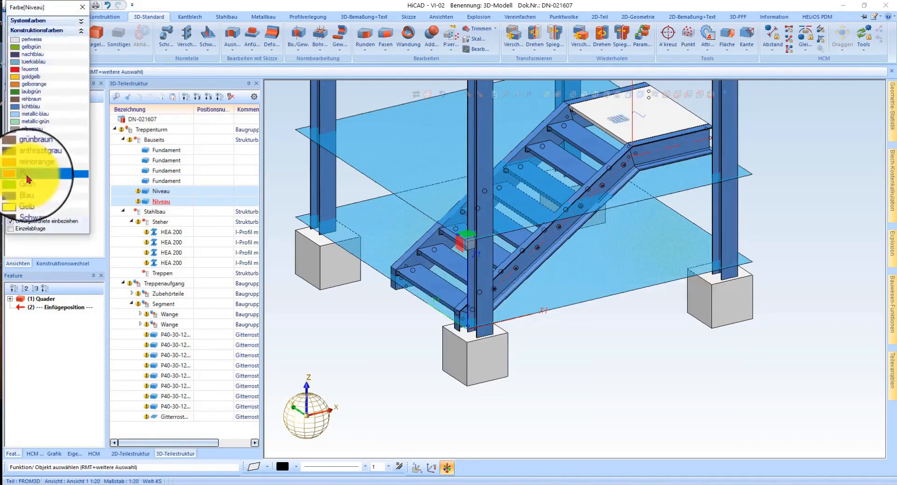
click(27, 178)
Step: Show the model in front view as wireframe and examine the stair's foot against the lower Niveau plate
middle_drag(563, 257, 578, 233)
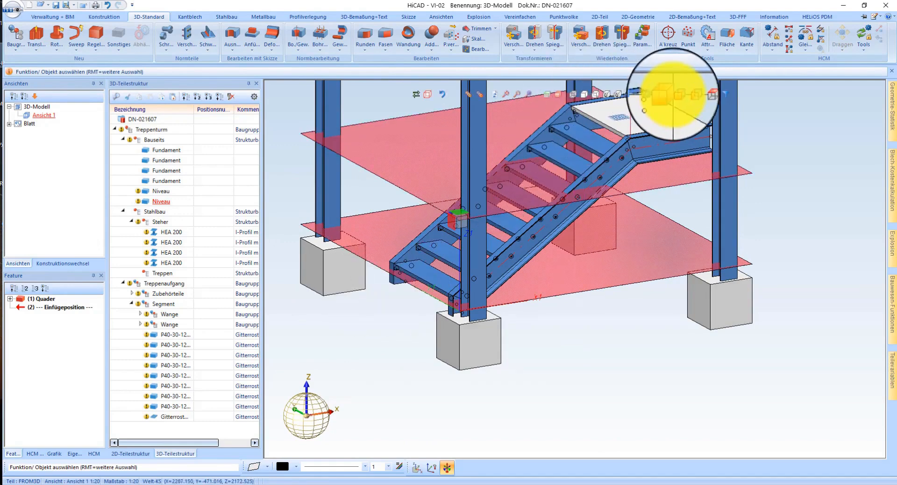
click(678, 99)
scroll(497, 373, up, 5)
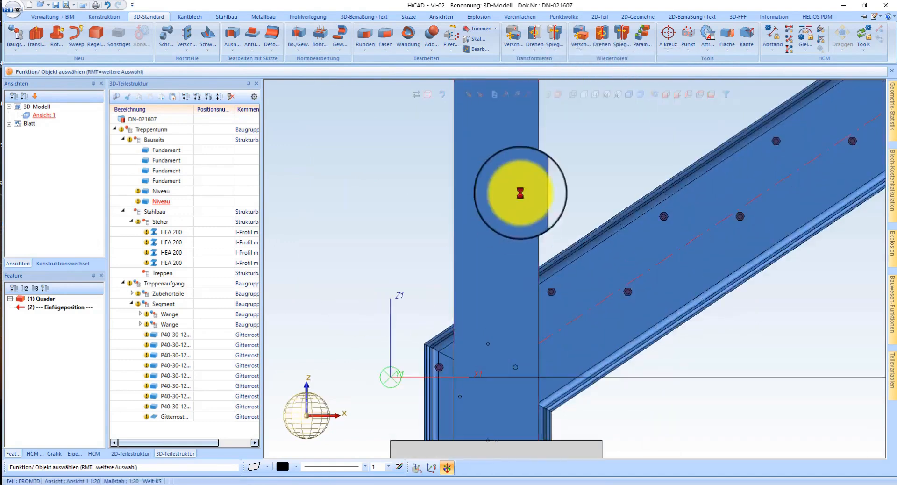
click(573, 96)
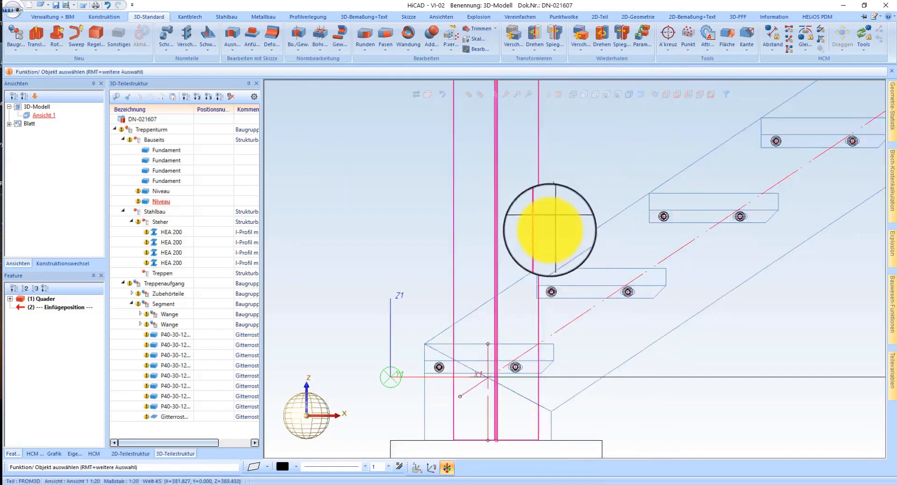
scroll(390, 260, up, 4)
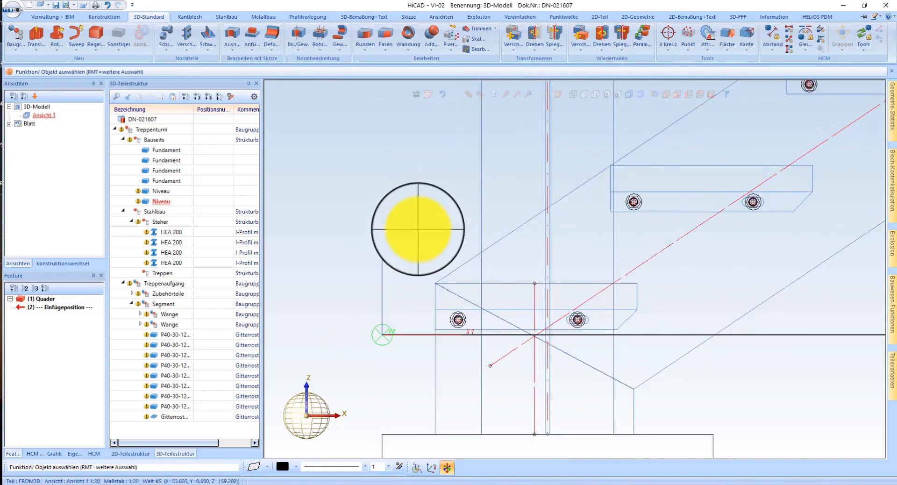
Step: Move the Treppenaufgang assembly vertically by 77.778 to bring its lowest tread's top level with the lower Niveau plate
click(364, 16)
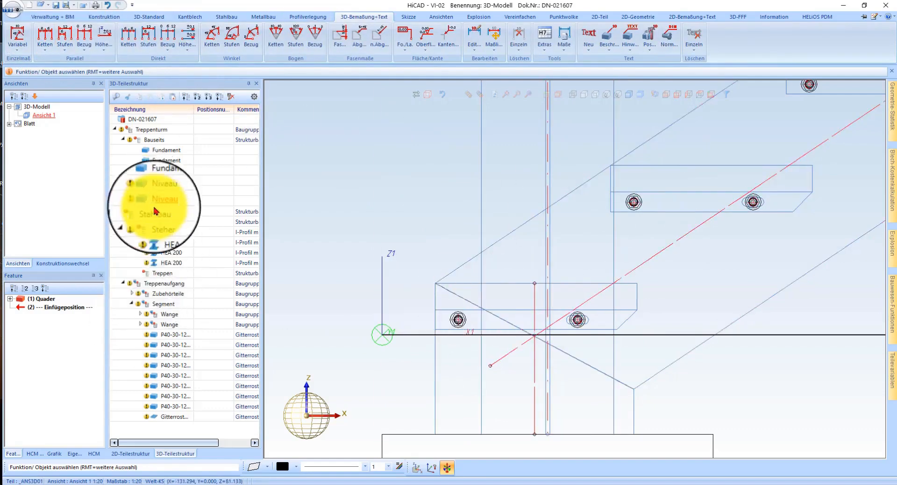
click(159, 283)
right_click(159, 283)
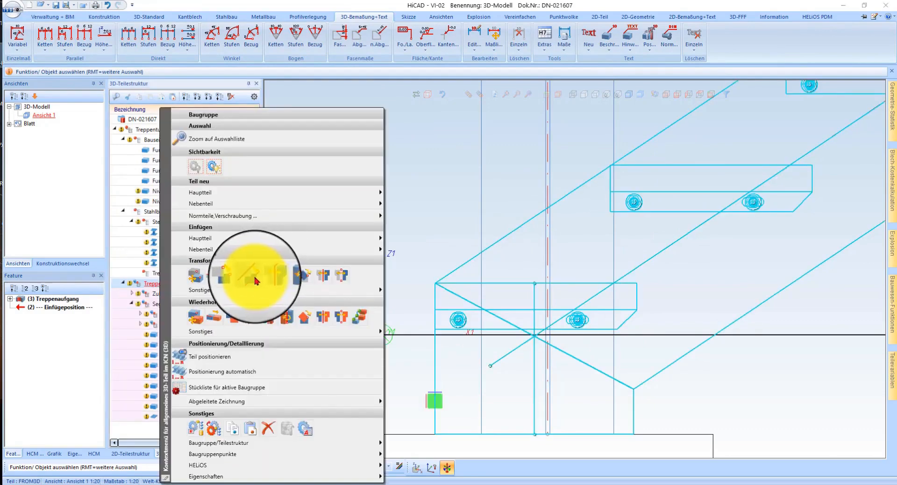
click(256, 281)
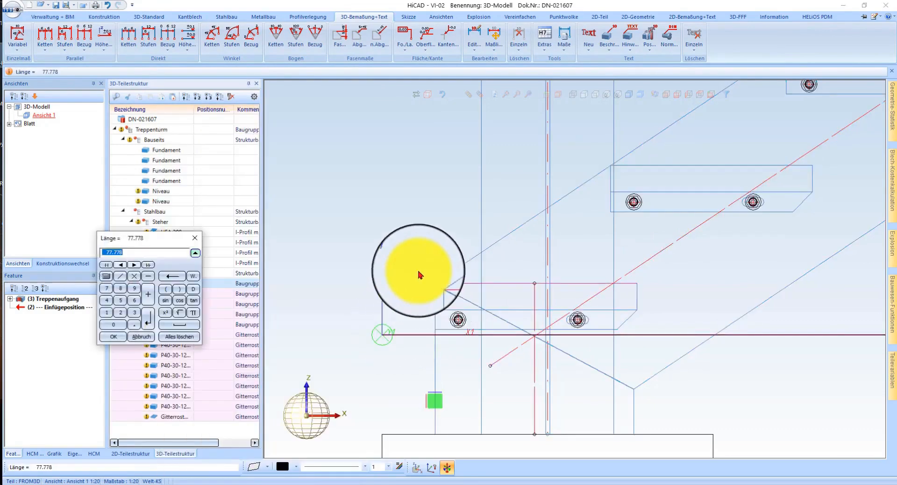
key(Return)
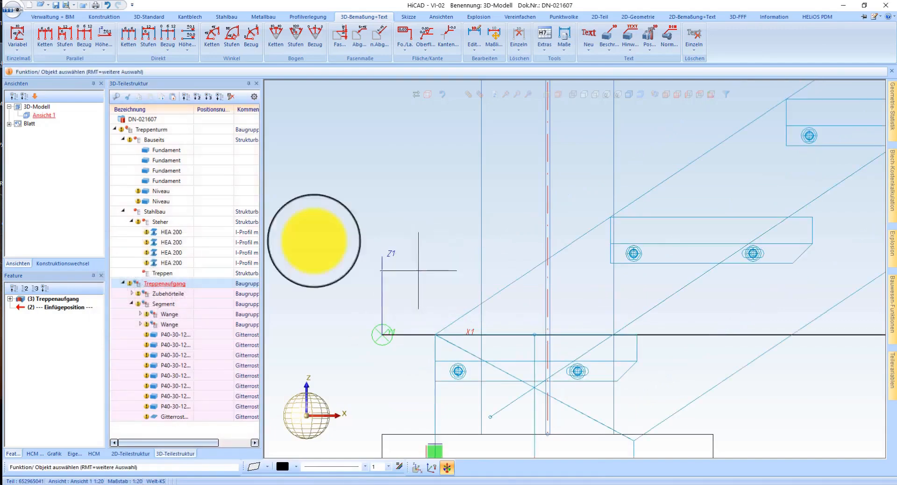
Step: Move the Treppenaufgang assembly vertically up by one step rise so the stair foot is raised above the lower Niveau plate
right_click(156, 285)
click(283, 275)
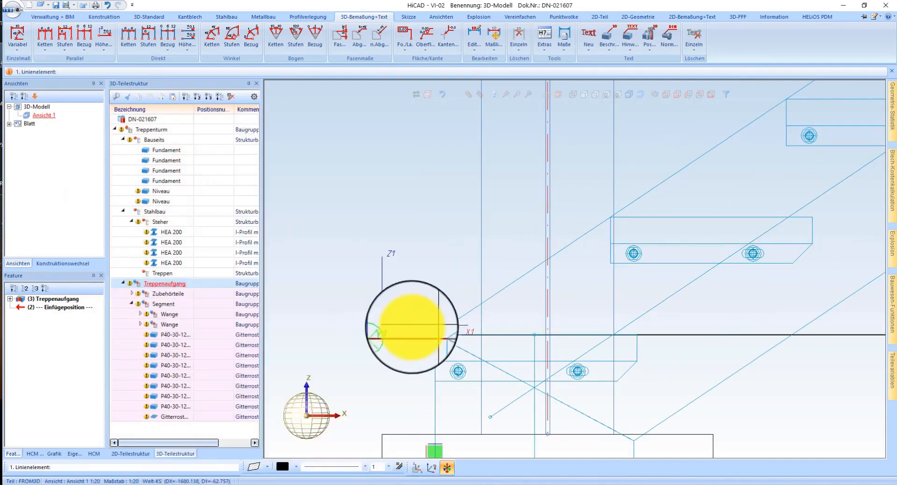
click(687, 219)
key(Return)
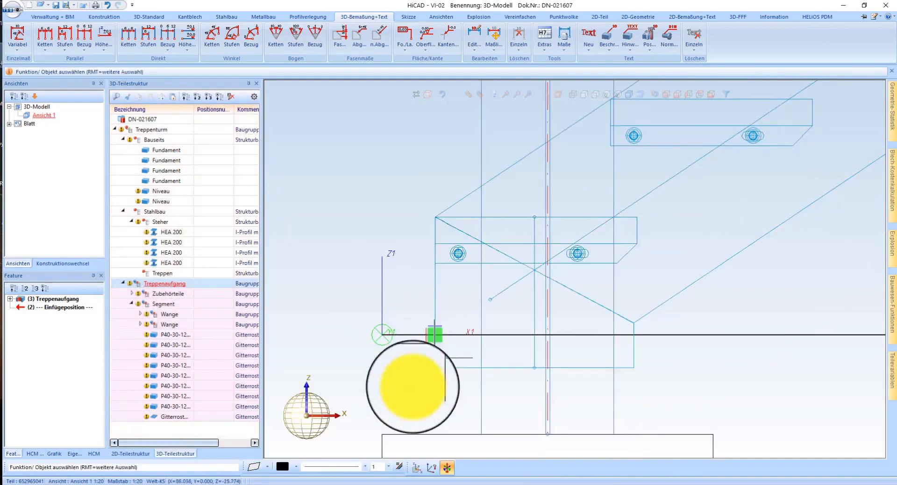
scroll(372, 352, down, 8)
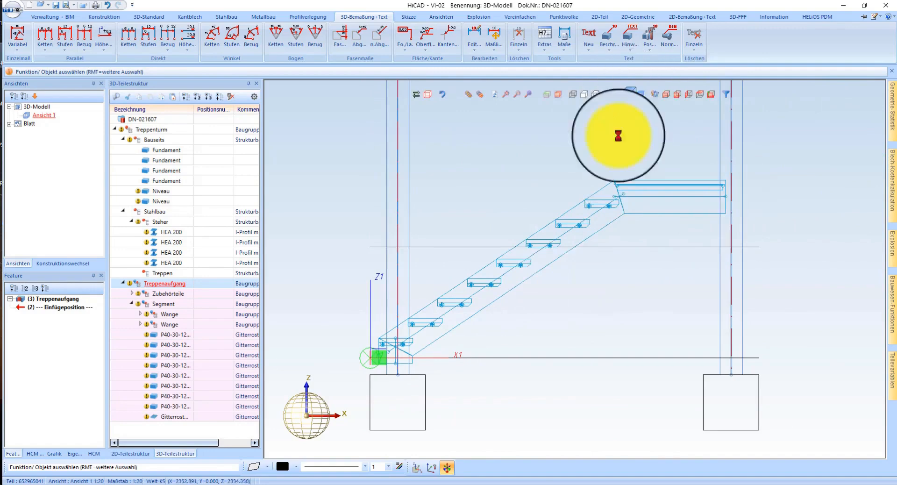
middle_drag(548, 240, 598, 256)
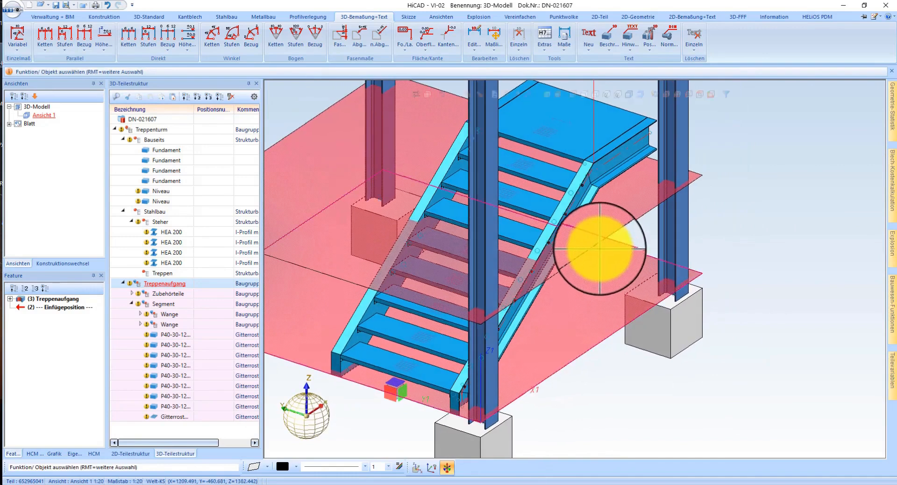
scroll(600, 249, down, 3)
middle_drag(592, 221, 579, 255)
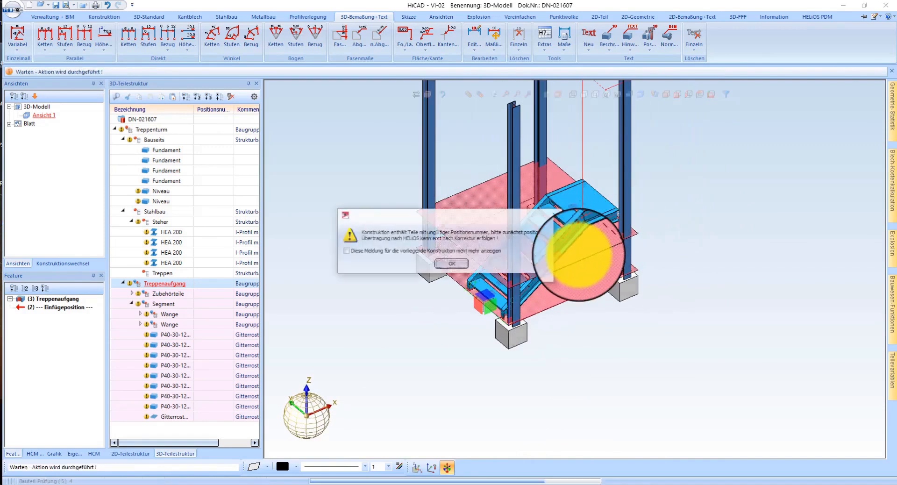
Step: Acknowledge the HELiOS positioning notice and move the Treppenaufgang assembly into the Treppen structure assembly
click(452, 263)
middle_drag(484, 270, 576, 228)
scroll(528, 256, up, 4)
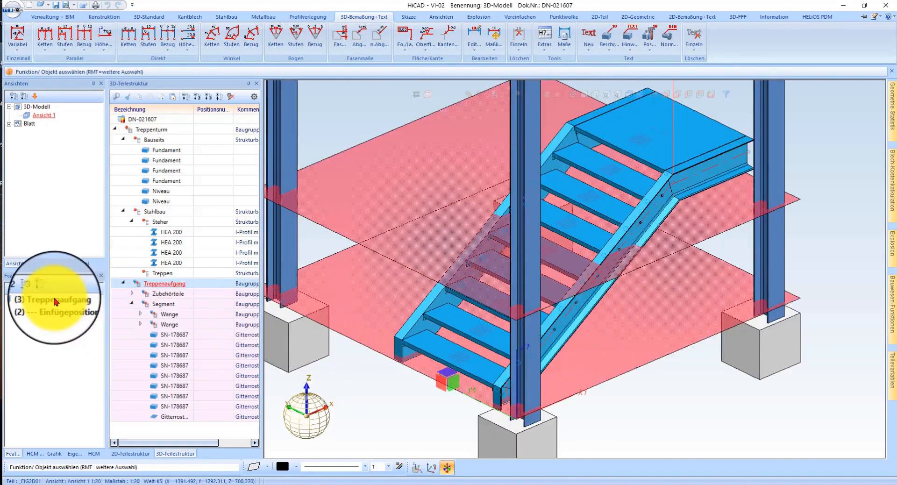
drag(138, 284, 153, 275)
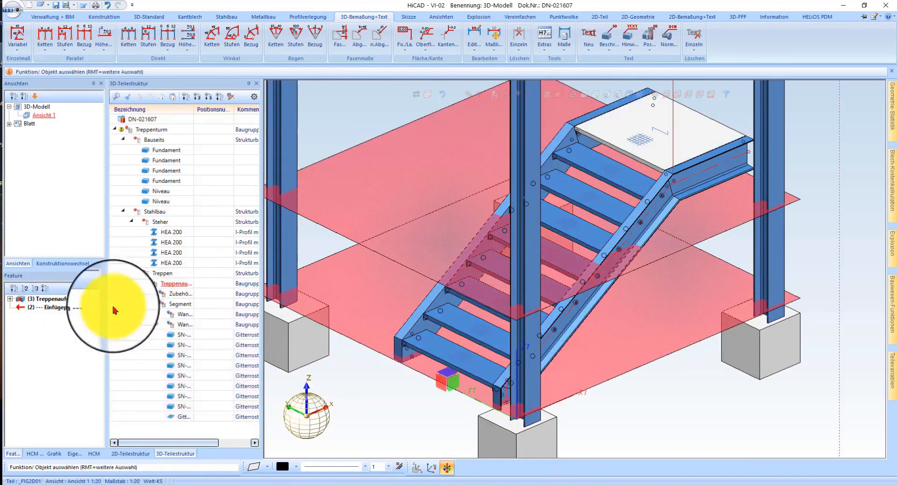
Step: Open the stair configurator for the Treppenaufgang, examine its calculation parameters and close it without changes
double_click(61, 300)
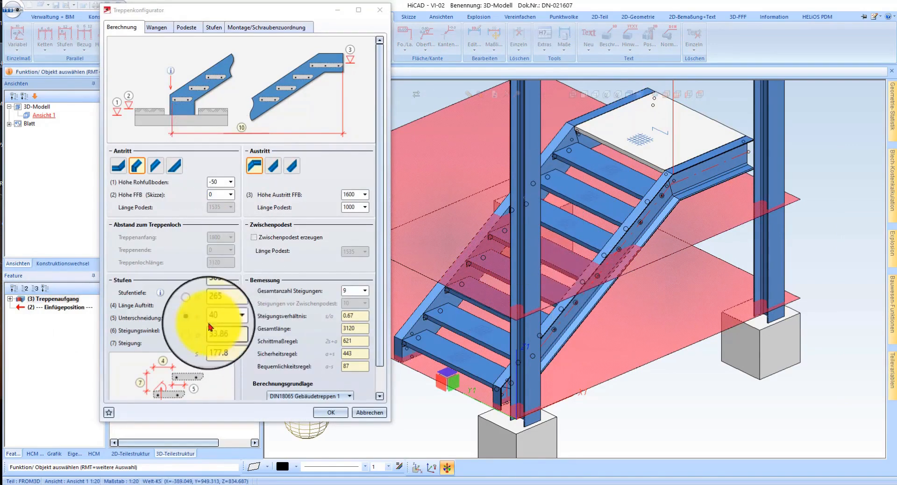
scroll(346, 285, down, 1)
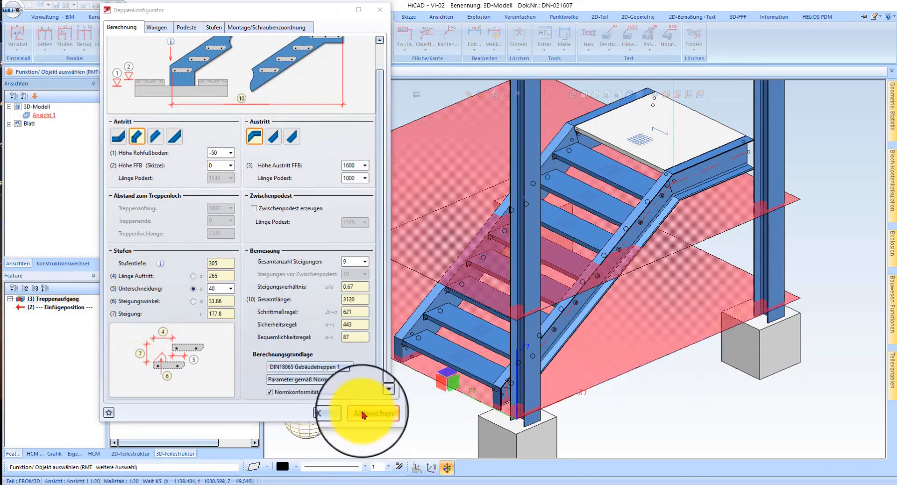
scroll(237, 236, up, 1)
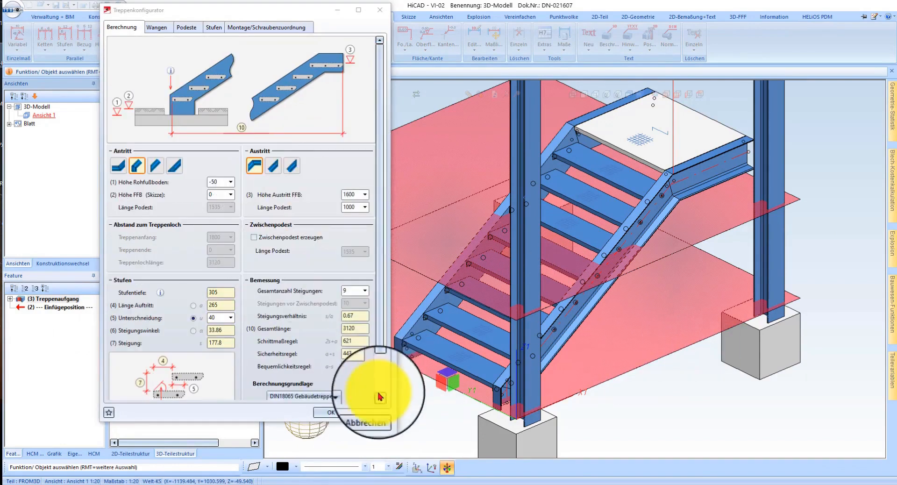
scroll(304, 247, down, 1)
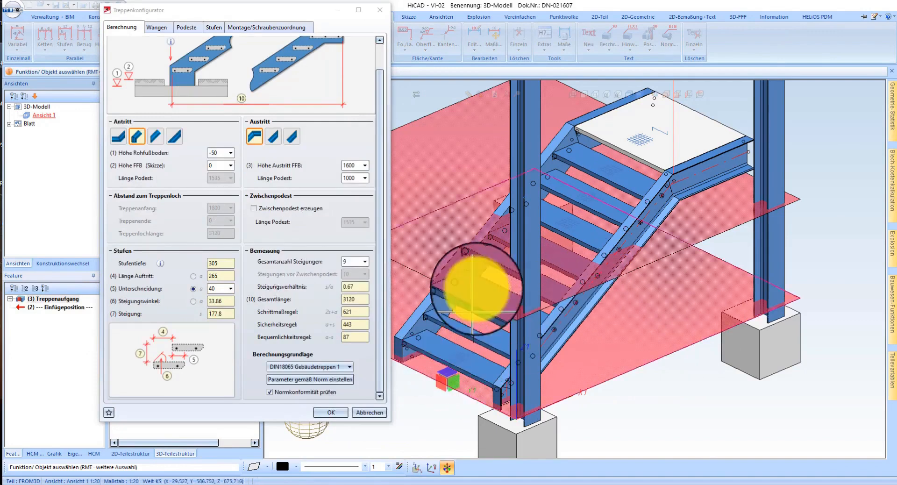
click(381, 411)
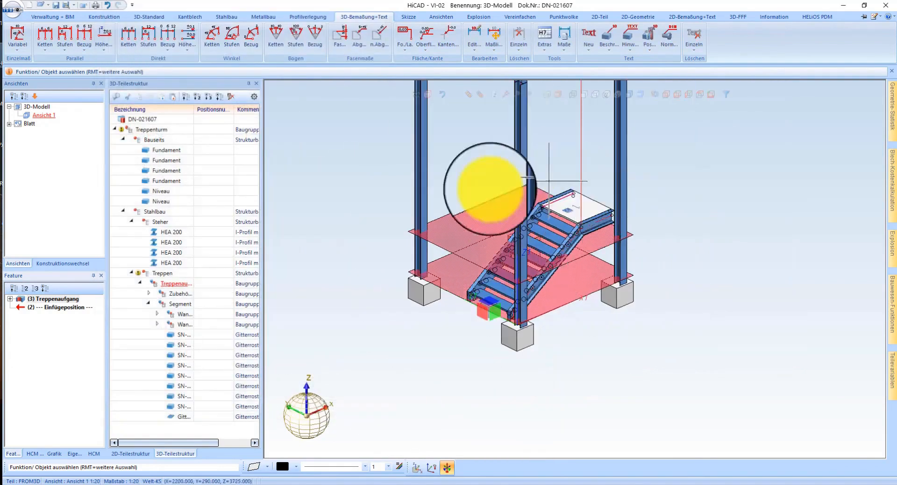
Step: Make one shifted copy of the Treppenaufgang from the foot corner of its stringer to the outer corner of its upper landing
scroll(475, 226, up, 5)
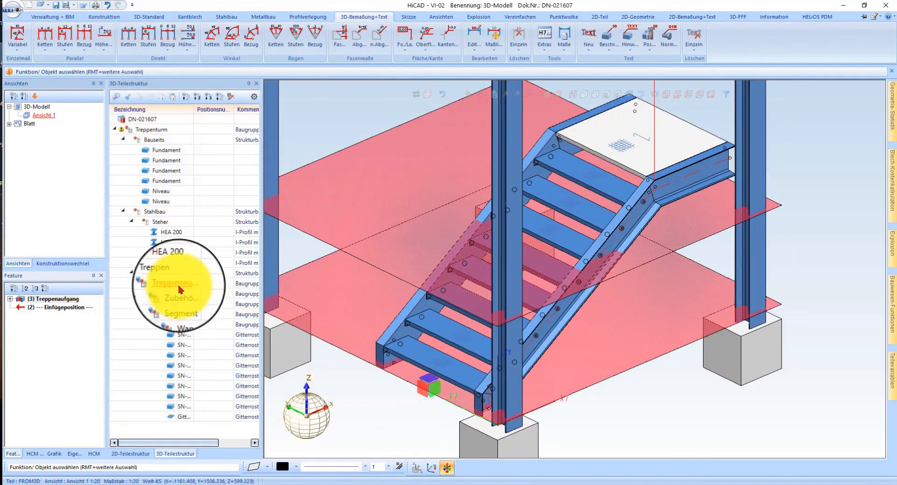
right_click(179, 289)
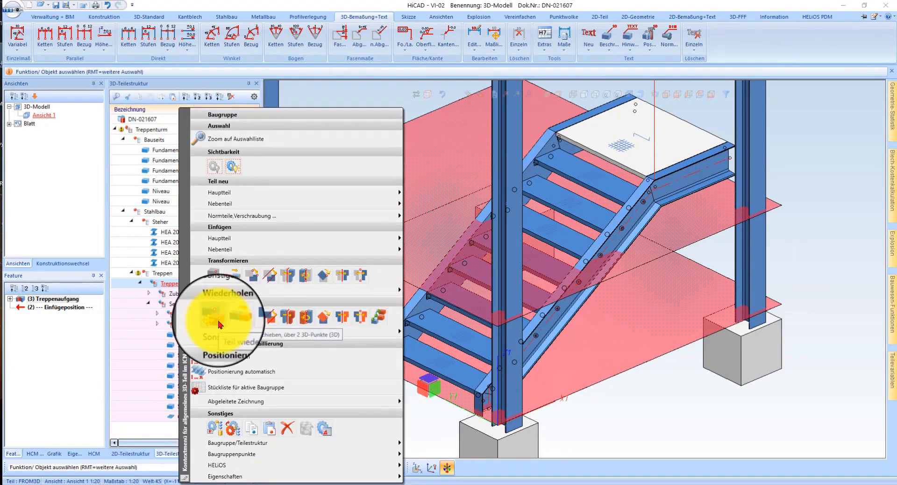
click(220, 323)
click(267, 388)
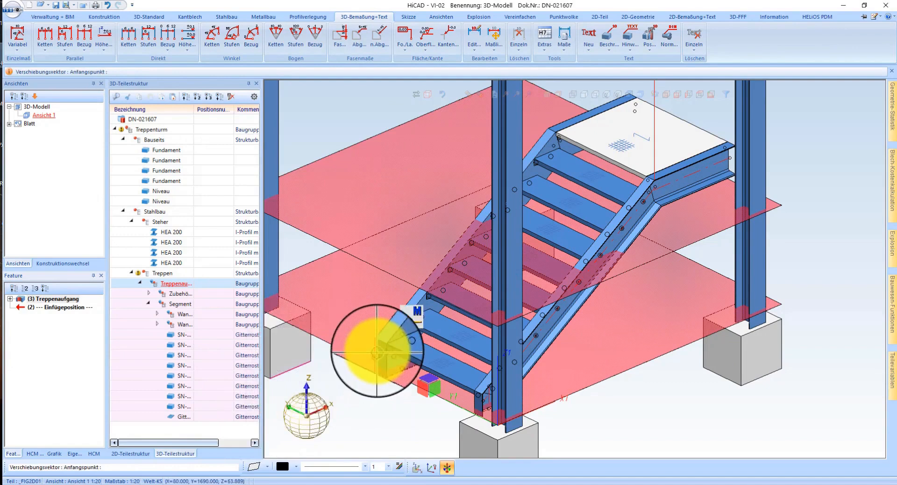
click(381, 345)
scroll(619, 164, up, 2)
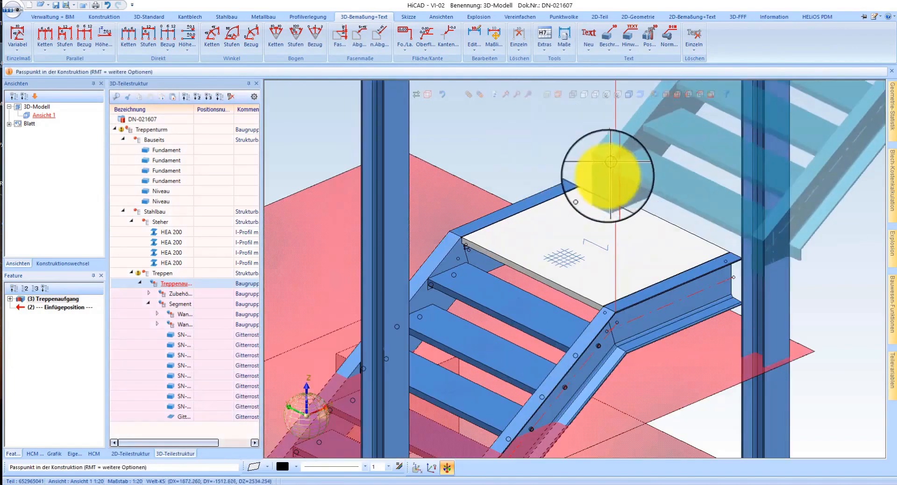
click(587, 183)
scroll(518, 219, down, 2)
middle_click(511, 215)
scroll(539, 187, up, 4)
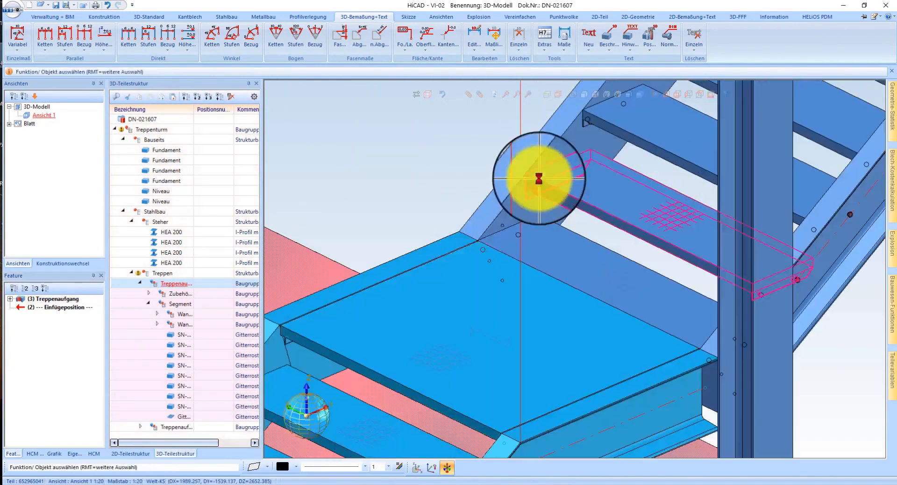
Step: Reconfigure the copied Treppenaufgang with a landing at its Antritt and set that landing's length to 1000
click(488, 215)
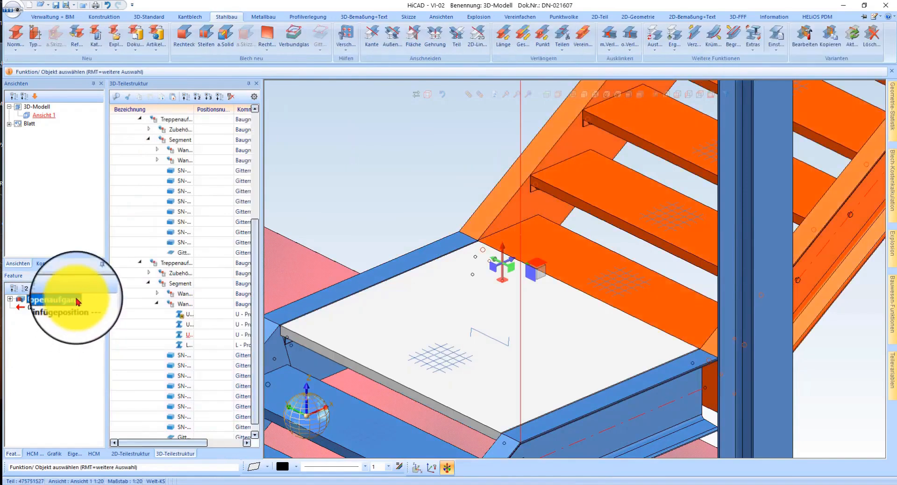
double_click(78, 302)
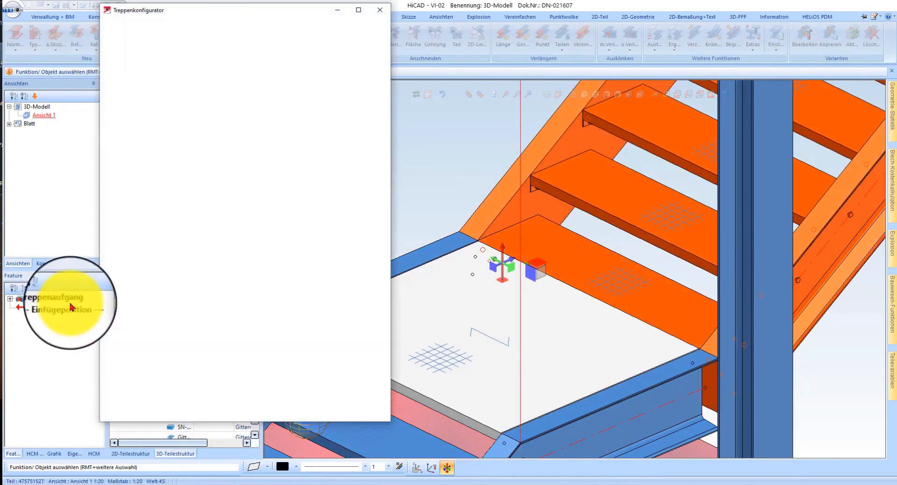
click(119, 166)
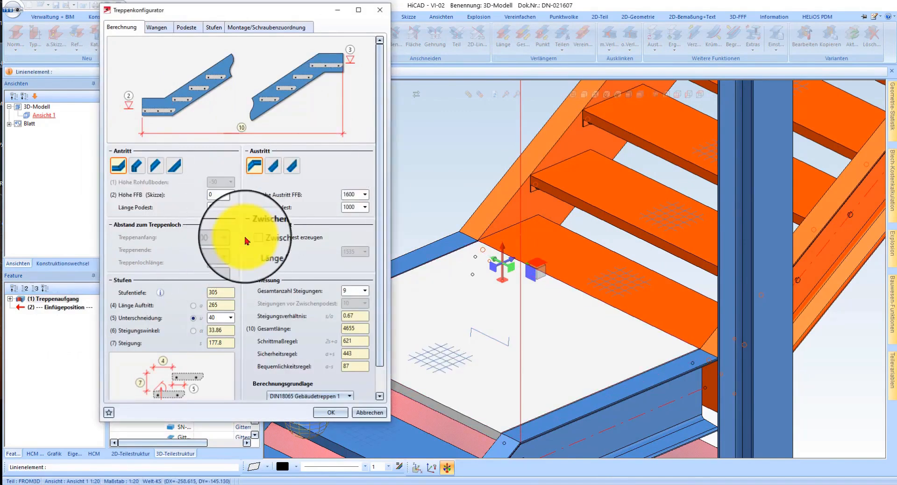
click(331, 413)
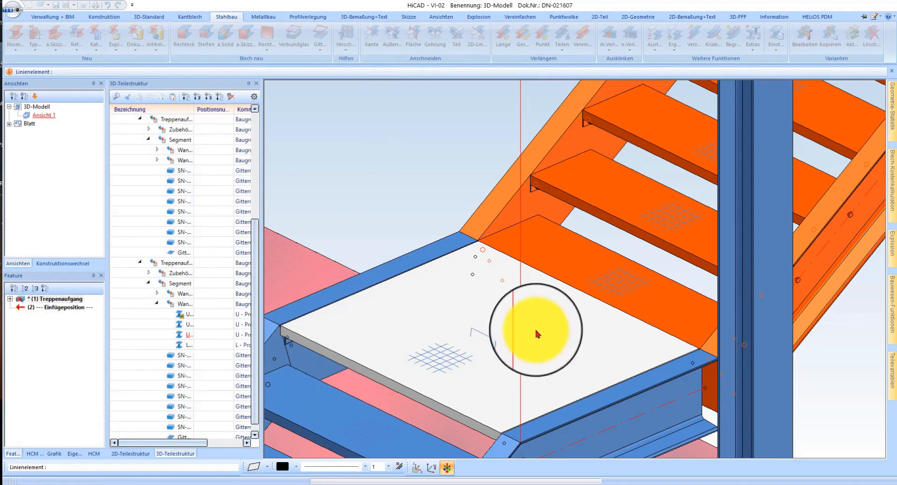
click(621, 337)
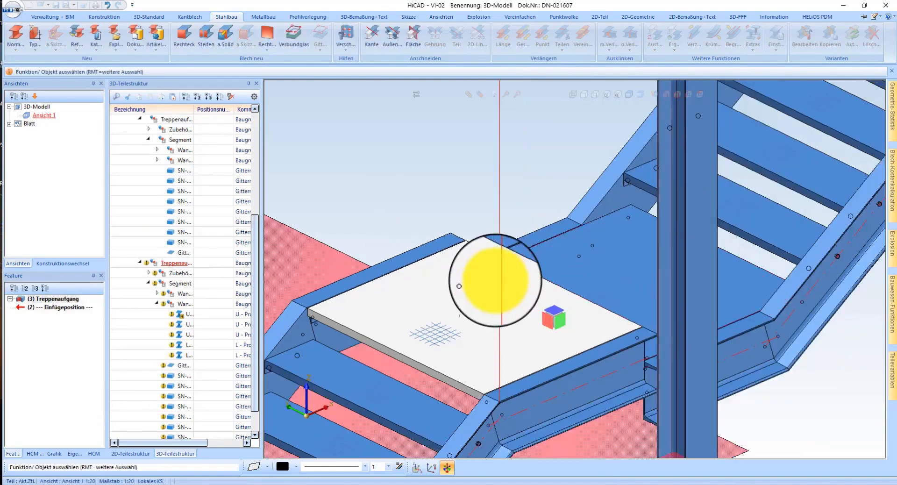
Step: Move the upper Treppenaufgang by two points, from its lower landing's outer stringer corner to the matching corner of the lower stair's landing
right_click(70, 301)
click(494, 282)
middle_drag(524, 266, 481, 240)
scroll(482, 240, up, 5)
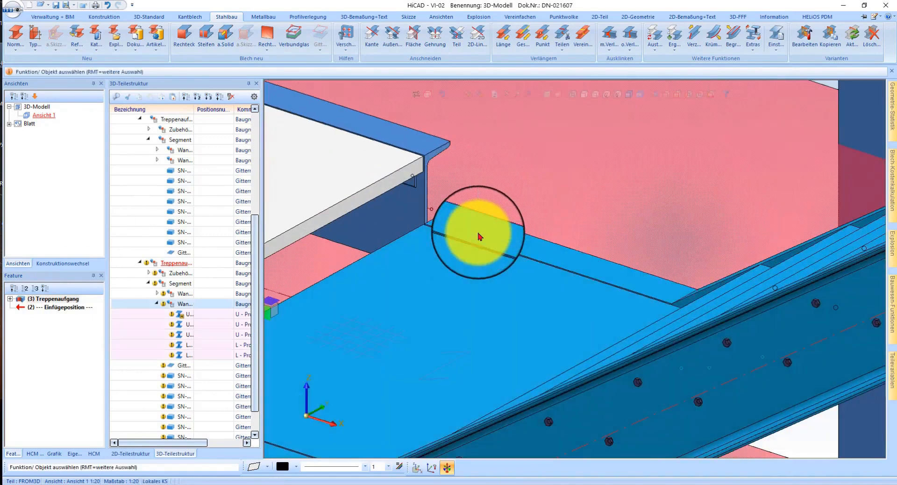
click(480, 237)
right_click(495, 222)
click(519, 237)
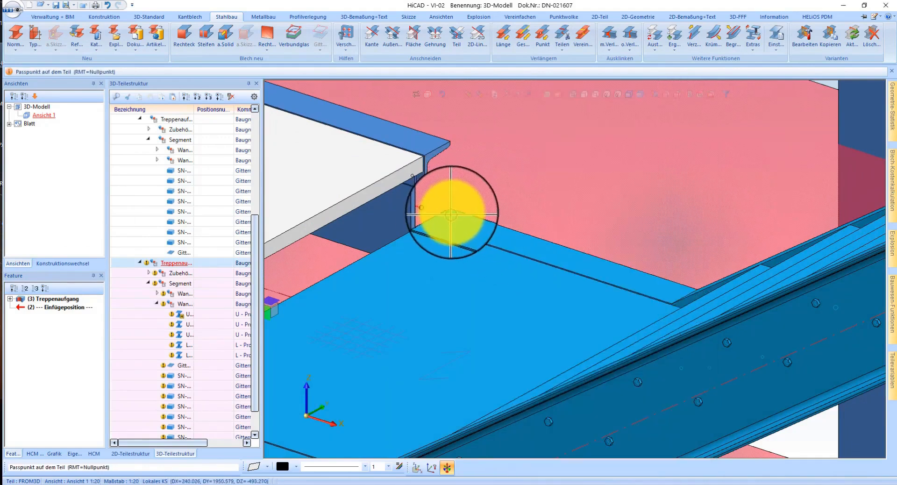
click(448, 142)
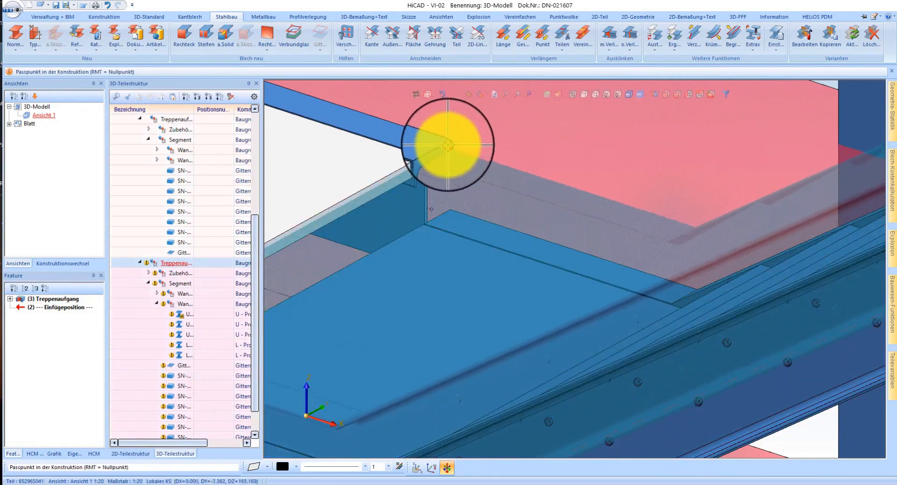
click(450, 143)
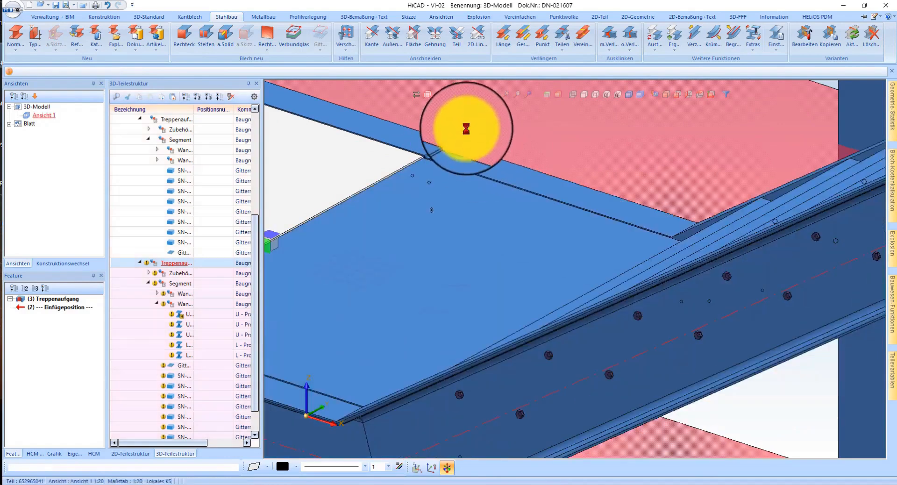
Step: Correct the upper Treppenaufgang's remaining height offset by moving its landing stringer corner onto the adjoining top corner of the lower stair's stringer
scroll(444, 149, up, 6)
click(531, 219)
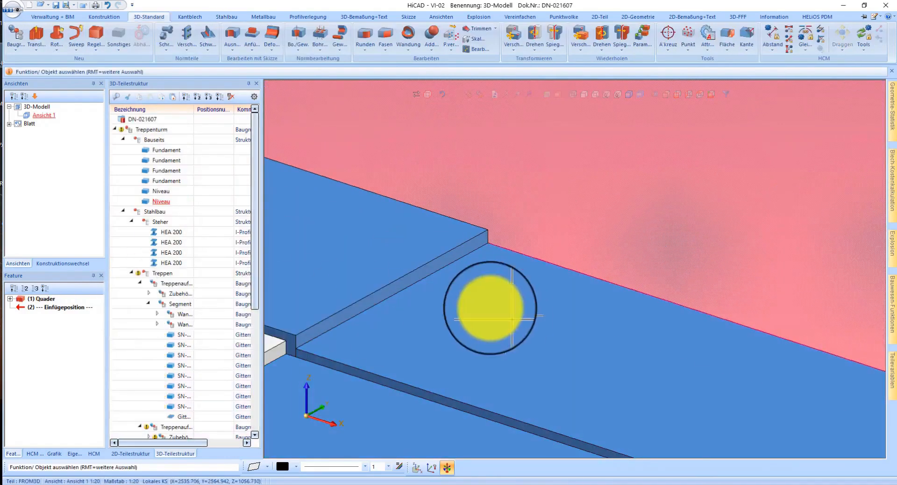
click(491, 310)
key(Tab)
key(Tab)
right_click(491, 308)
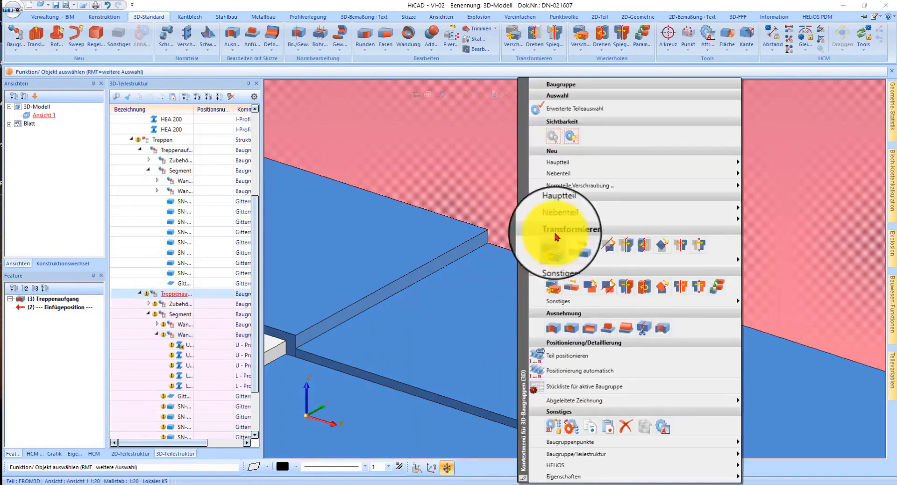
click(551, 245)
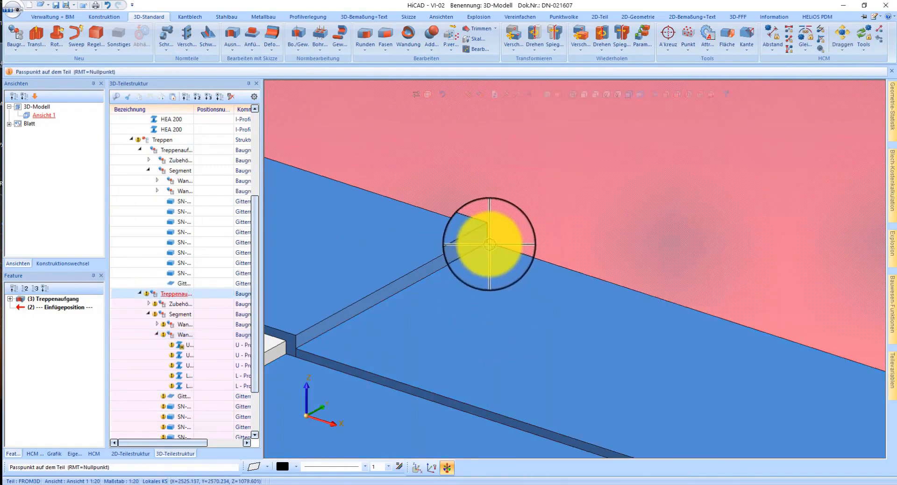
click(489, 243)
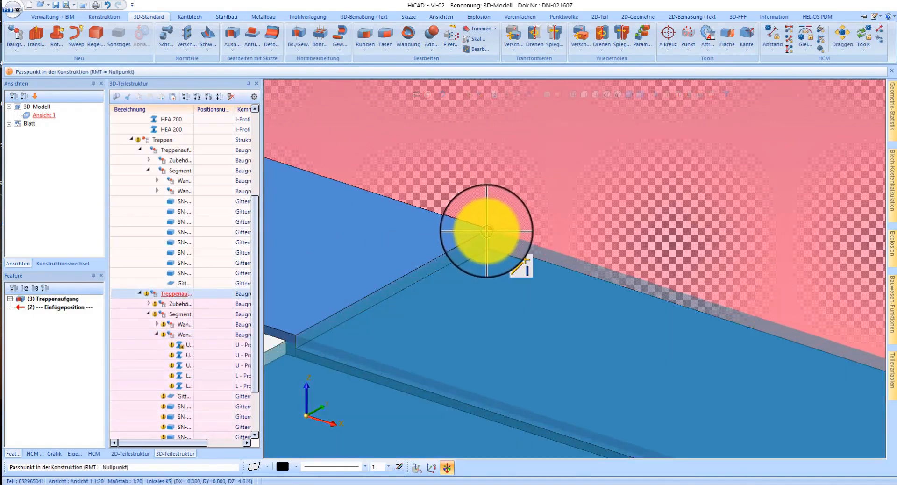
click(525, 239)
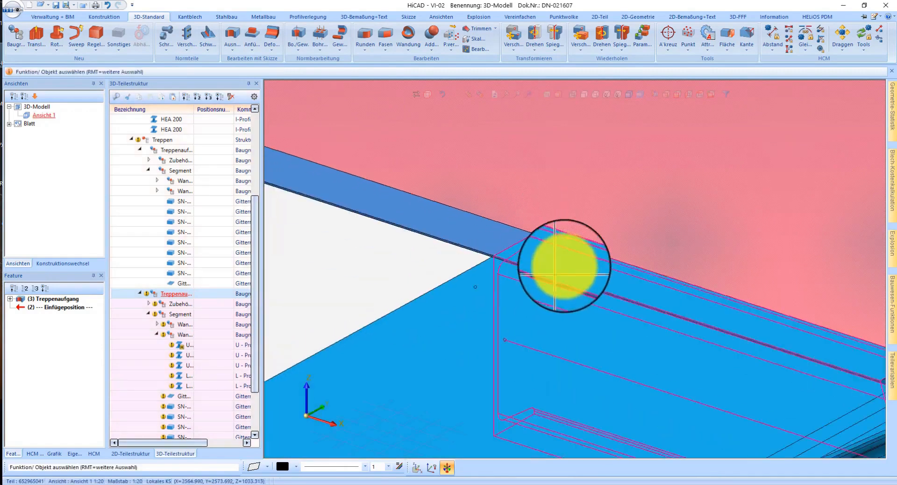
Step: Rotate the upper Treppenaufgang by 180 degrees about the vertical stringer edge where its landing meets the lower stair's landing
scroll(564, 266, down, 6)
middle_drag(562, 290, 725, 297)
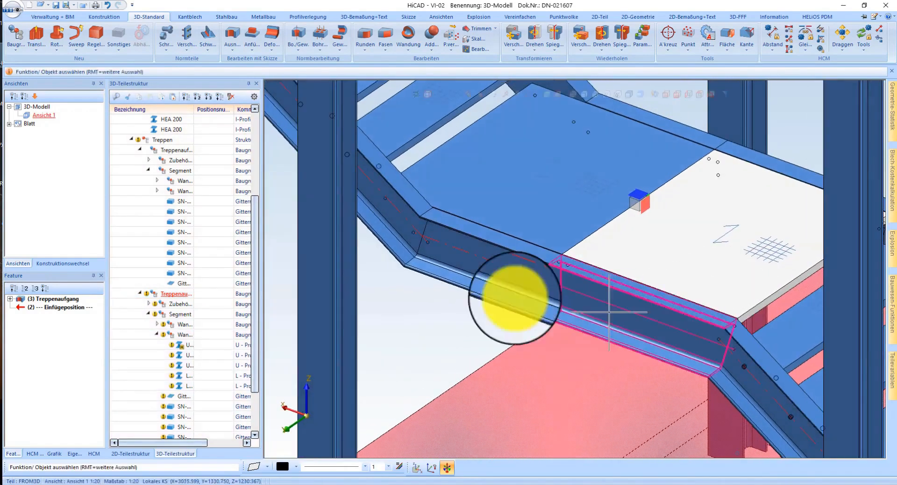
right_click(180, 294)
click(329, 277)
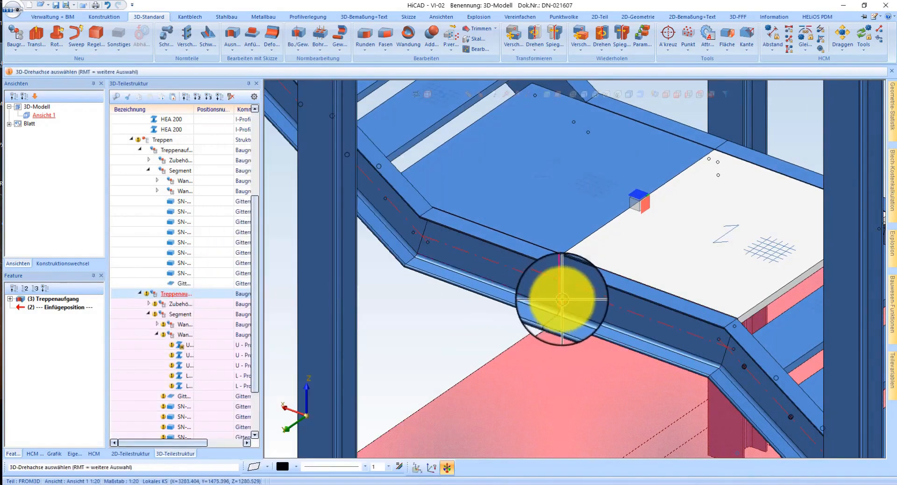
click(562, 299)
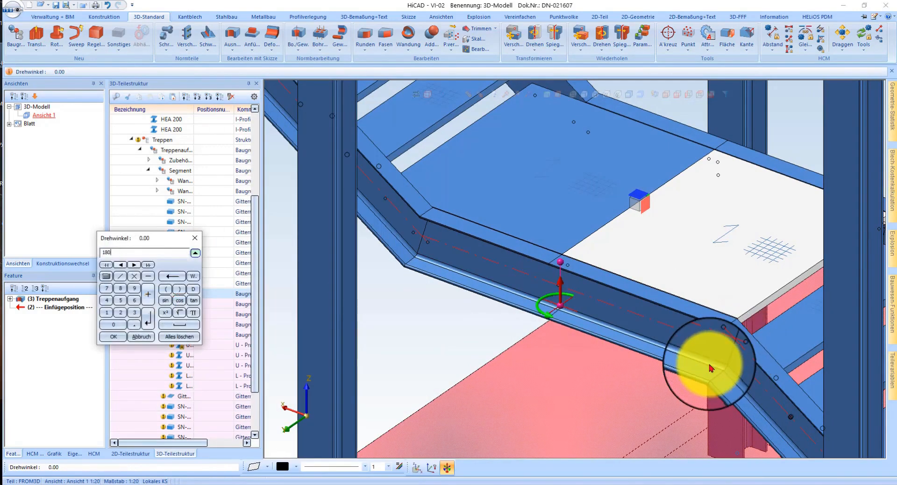
text(180)
key(Return)
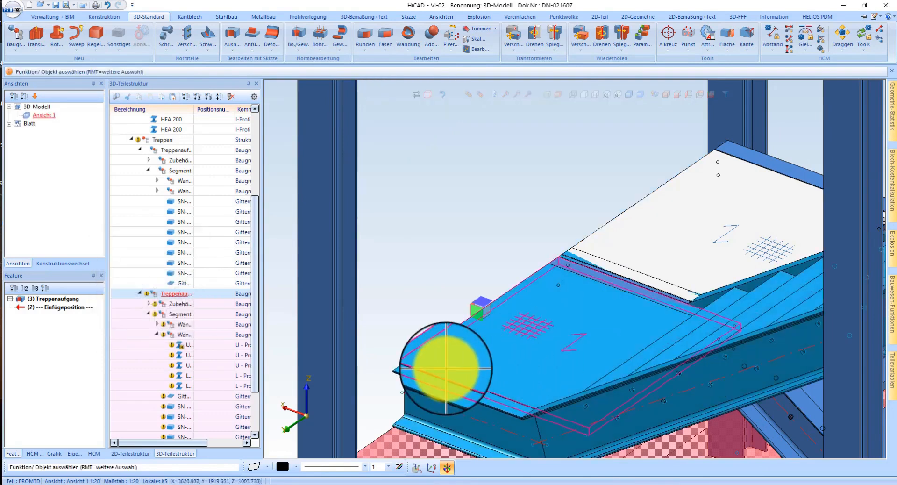
Step: Shift the upper Treppenaufgang by 150 along the end edge of its lower landing
right_click(199, 305)
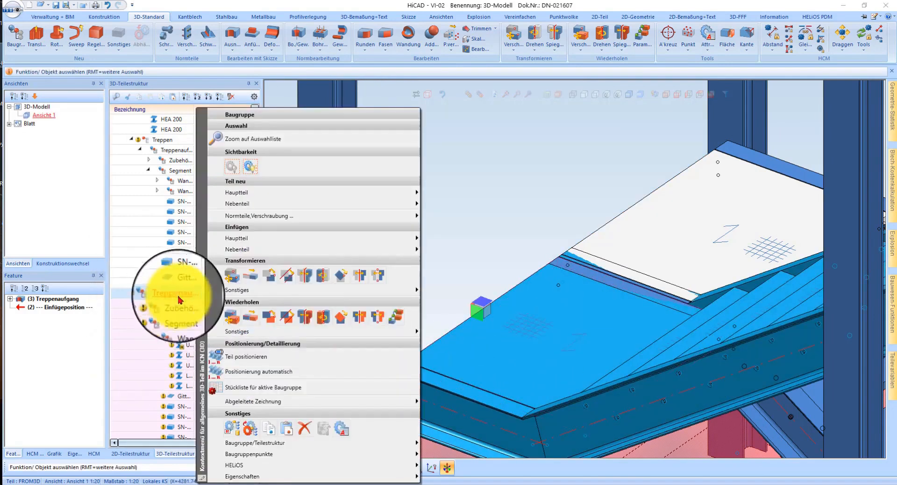
click(249, 273)
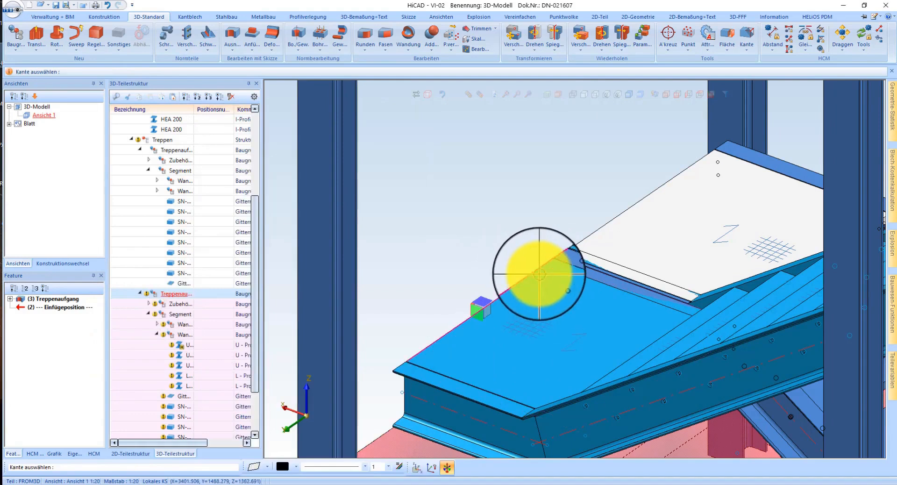
click(540, 274)
text(150)
key(Return)
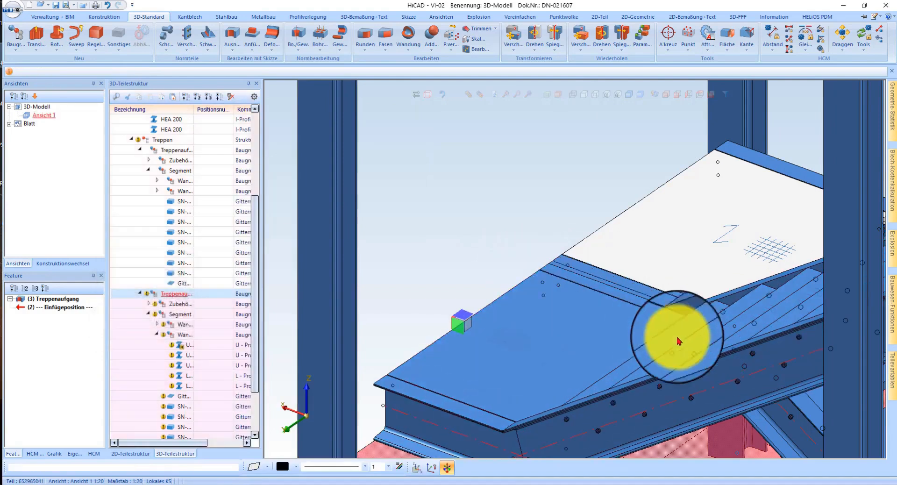
Step: In a wireframe top view, move the upper Treppenaufgang toward the adjacent column flange by the stringer-to-flange distance minus 50
scroll(463, 312, down, 2)
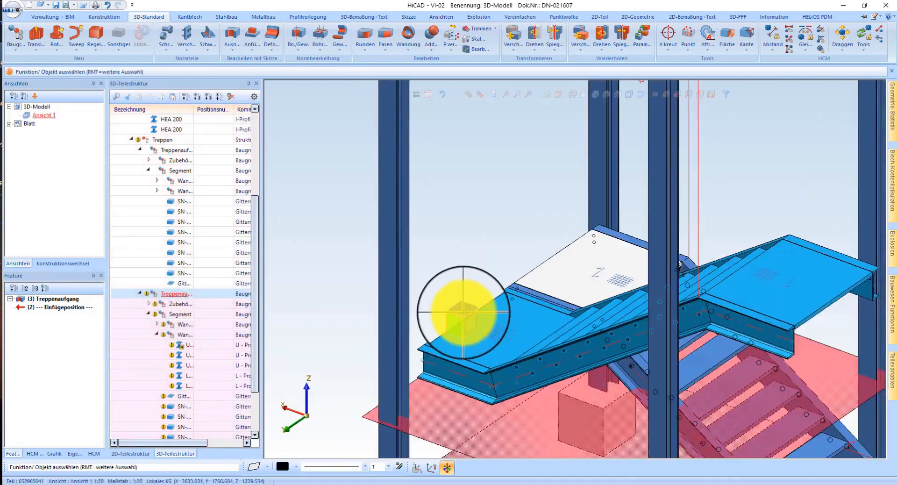
scroll(464, 313, down, 2)
click(703, 96)
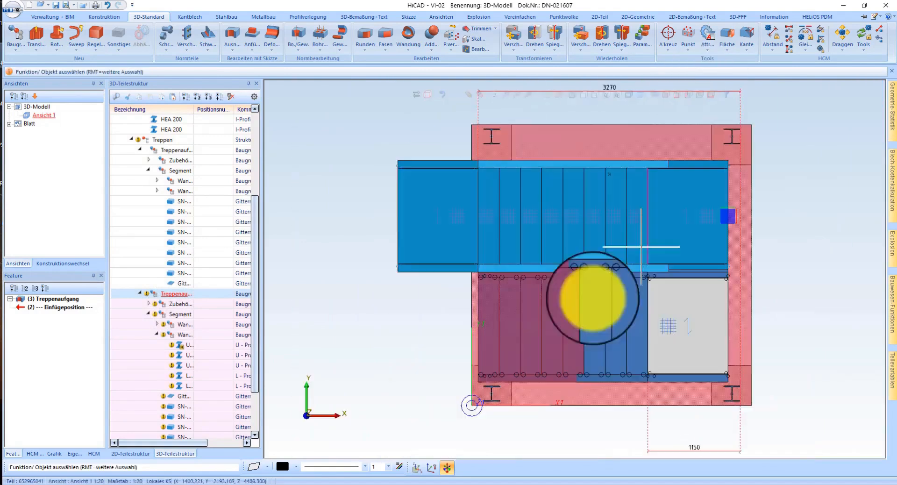
scroll(743, 160, up, 2)
scroll(681, 194, down, 2)
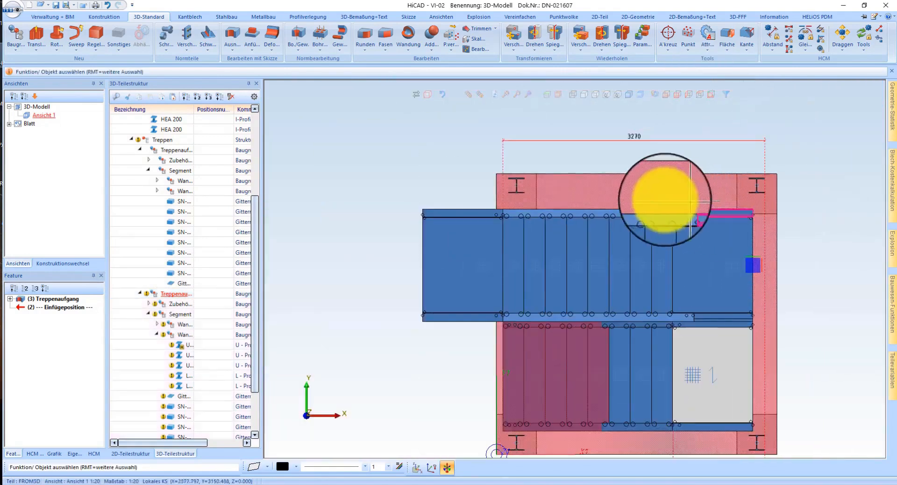
scroll(511, 160, up, 3)
scroll(609, 179, up, 2)
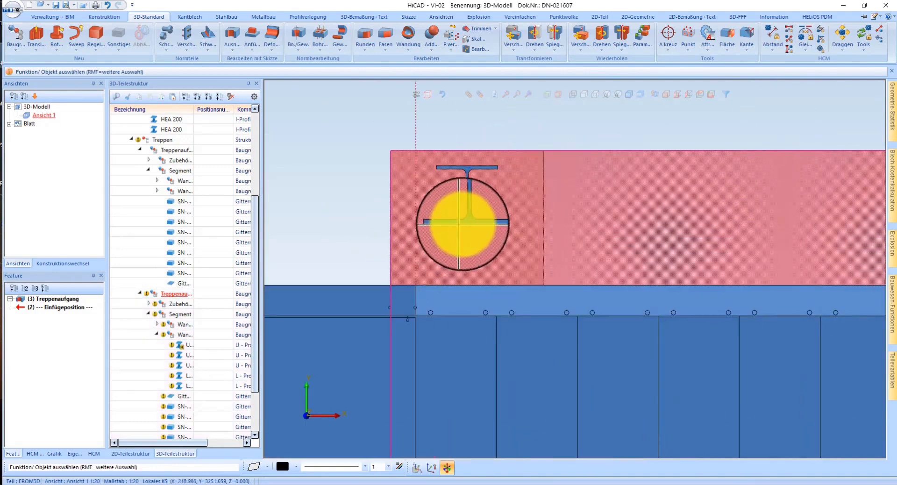
scroll(505, 174, down, 3)
scroll(525, 331, up, 3)
scroll(486, 372, down, 3)
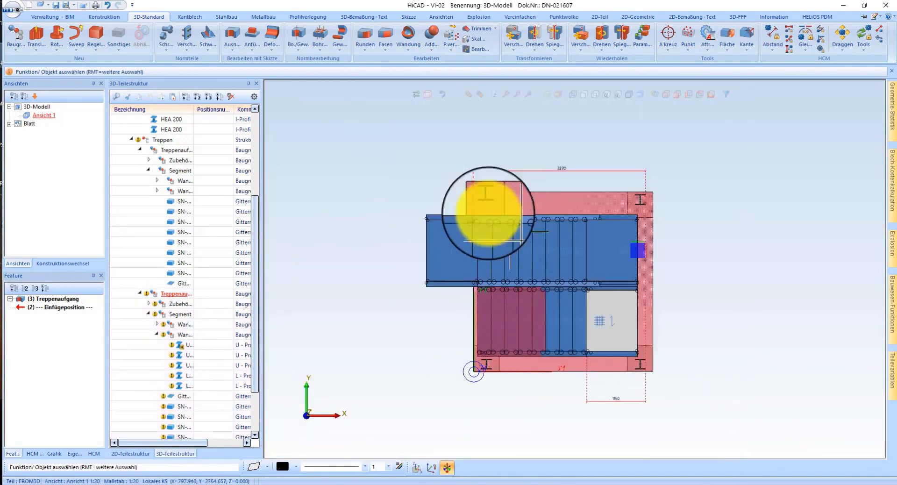
scroll(274, 281, up, 4)
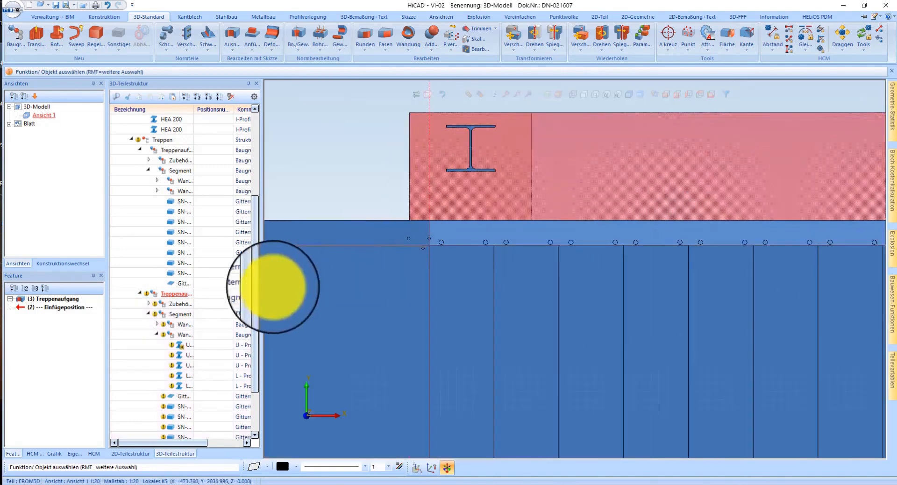
click(584, 97)
right_click(166, 293)
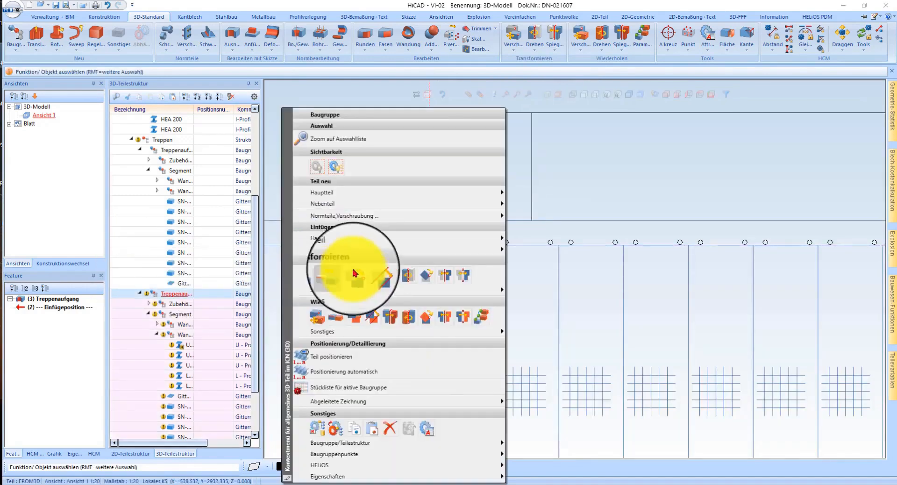
click(354, 272)
click(603, 251)
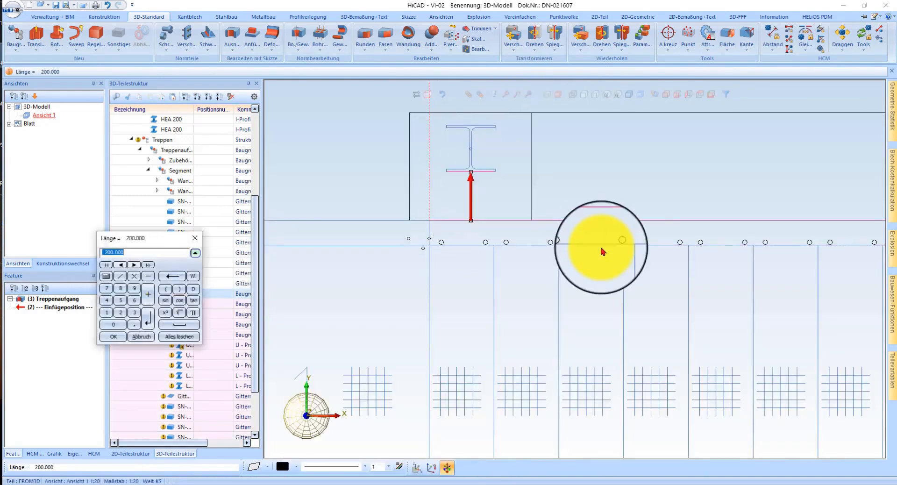
text(-50)
key(Return)
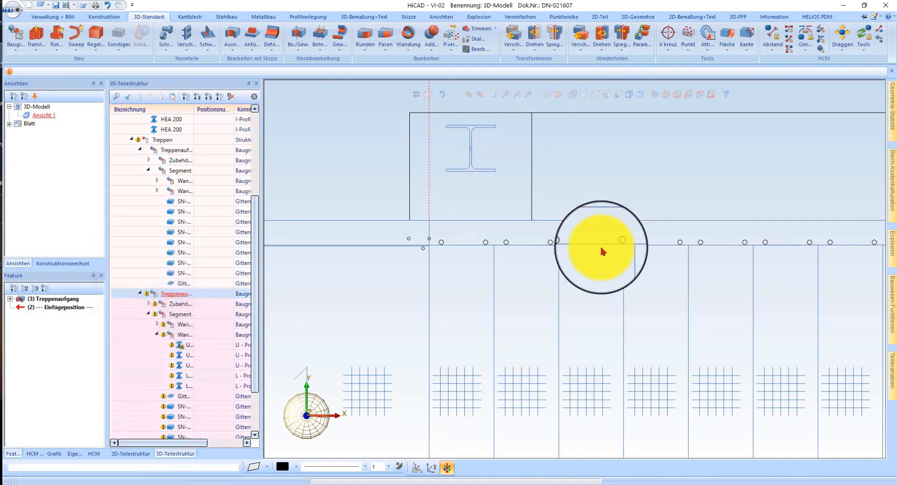
Step: Add an axis-parallel dimension from the step-side edge of the upper stair's lower landing to the corner column's outer flange edge
scroll(589, 195, down, 5)
scroll(765, 285, up, 3)
scroll(711, 284, down, 5)
scroll(680, 251, up, 4)
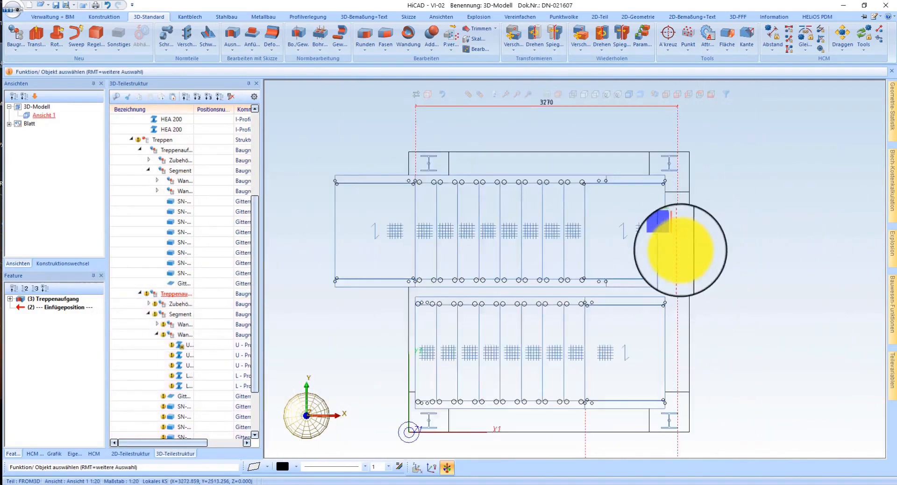
scroll(577, 176, down, 3)
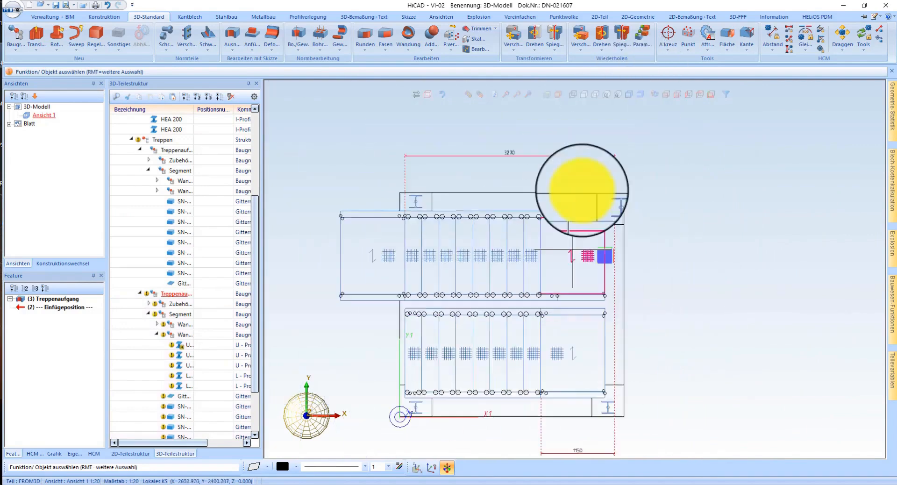
scroll(606, 172, up, 3)
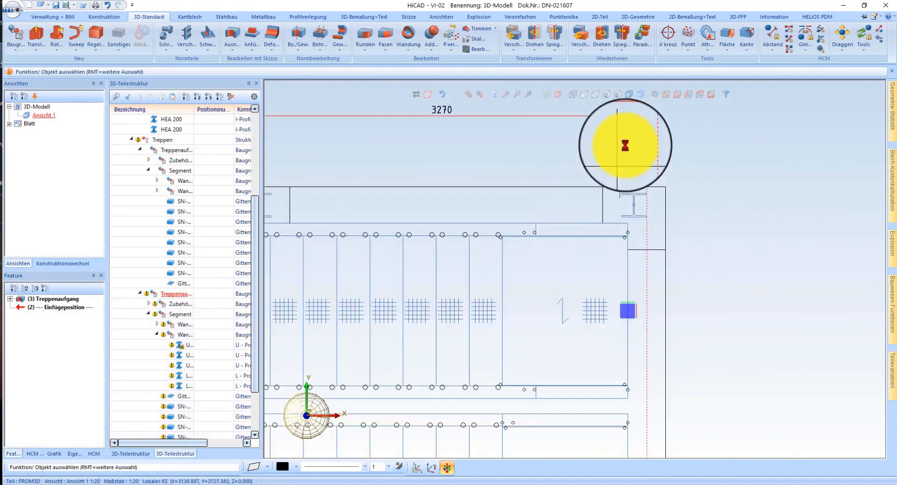
click(364, 16)
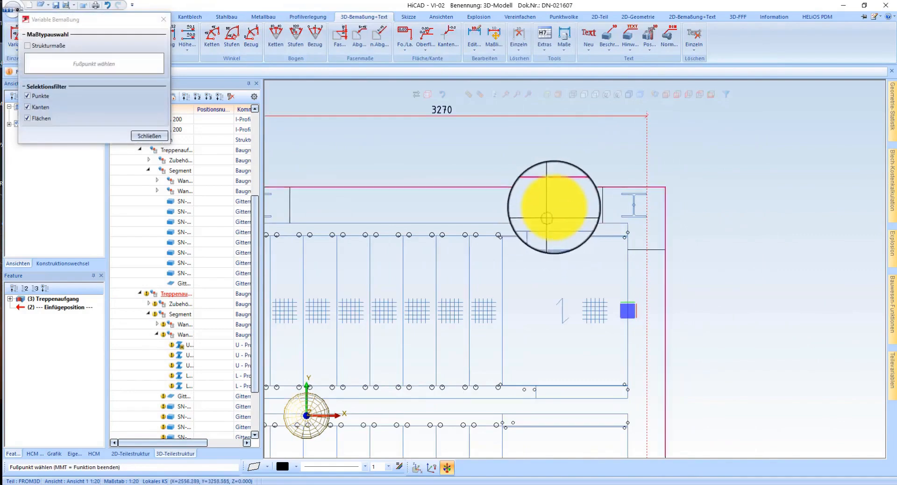
scroll(547, 217, up, 2)
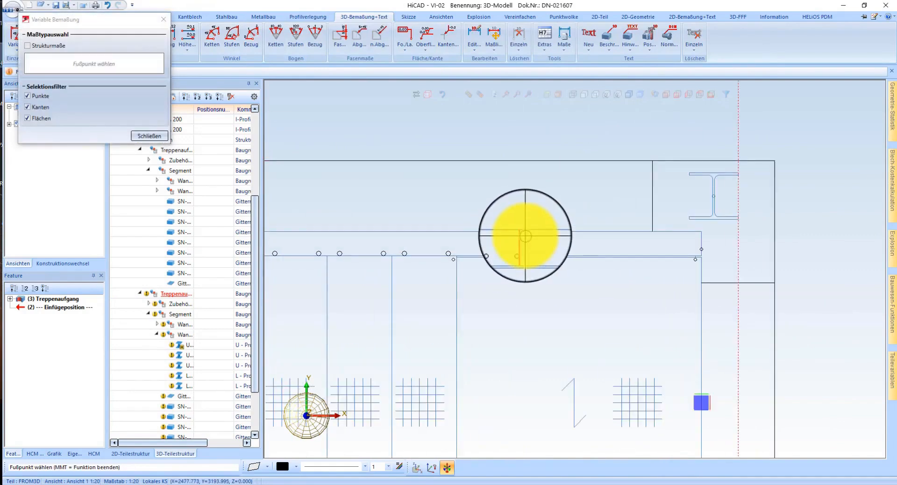
click(553, 244)
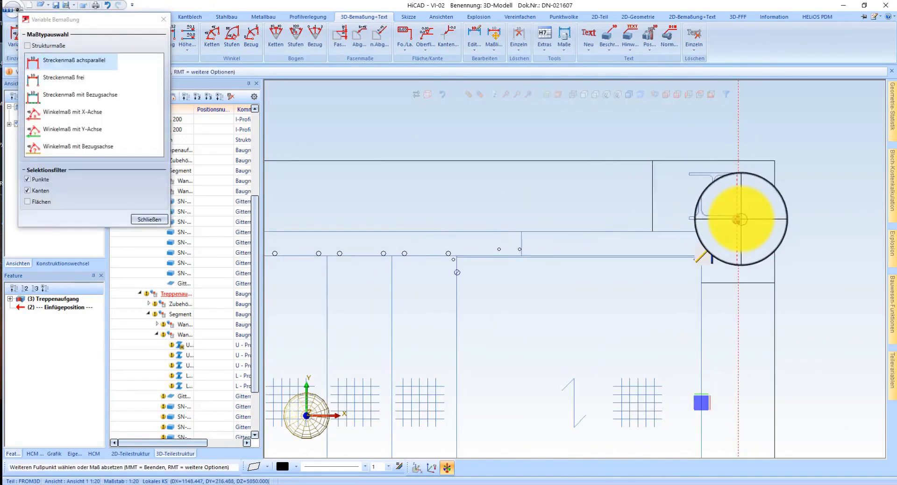
click(739, 219)
click(620, 153)
scroll(514, 425, down, 4)
middle_click(451, 192)
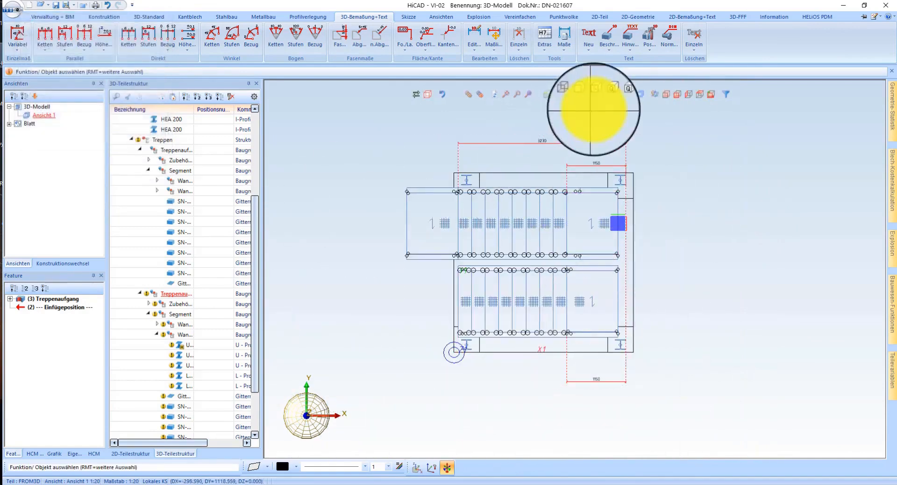
Step: Show the model shaded in an isometric view and examine how both stair landings sit between the columns
click(665, 97)
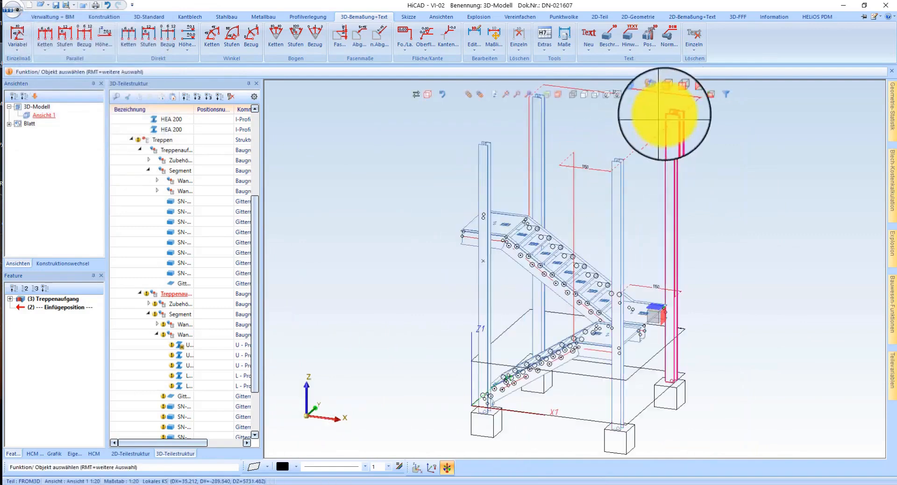
click(634, 97)
middle_drag(509, 217, 670, 227)
scroll(530, 248, up, 5)
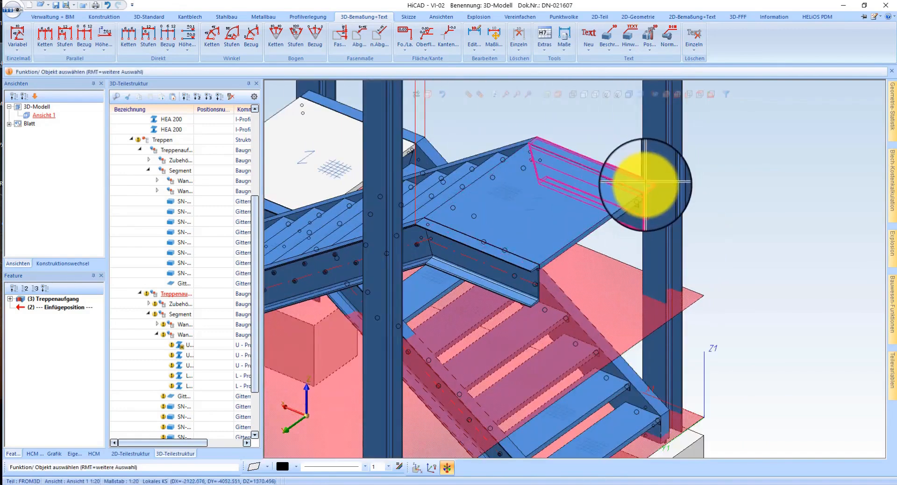
scroll(556, 236, down, 4)
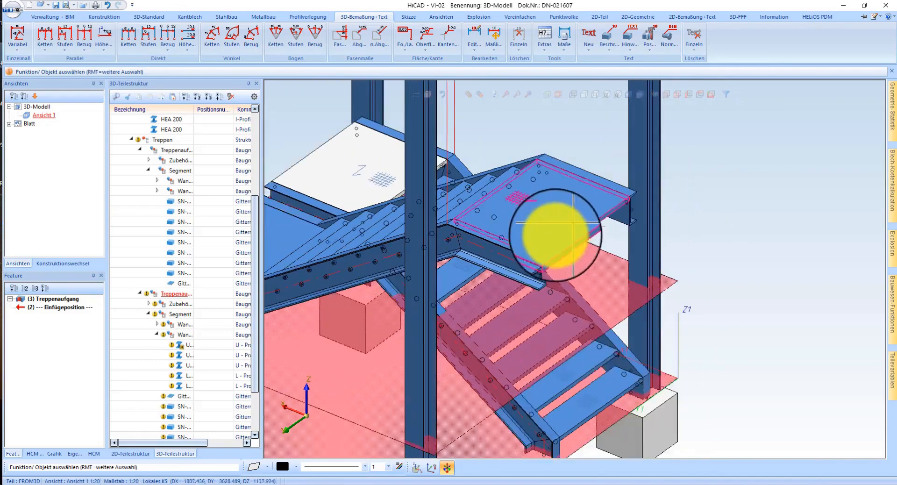
middle_drag(580, 220, 495, 225)
scroll(551, 226, down, 4)
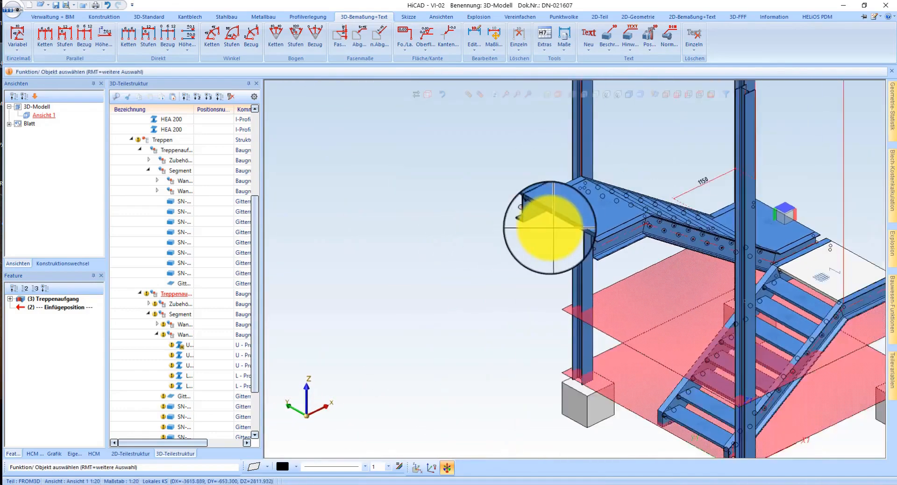
scroll(690, 245, up, 5)
middle_drag(687, 262, 525, 260)
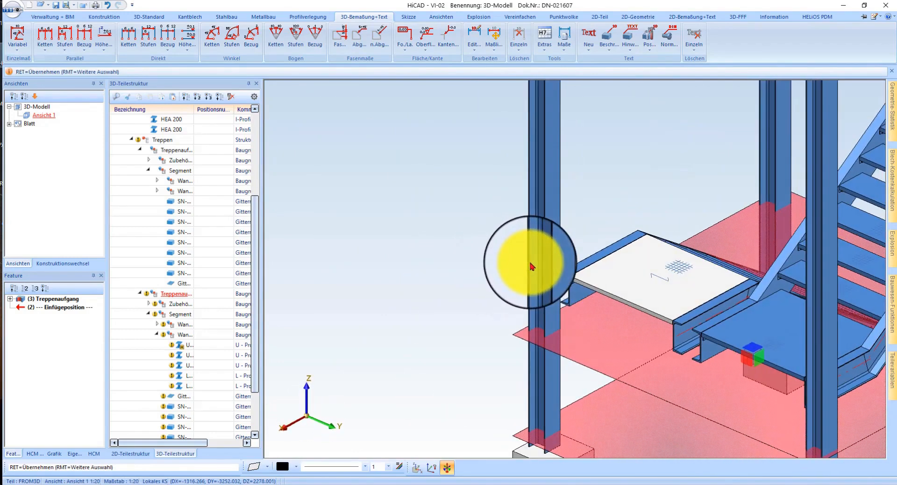
Step: Define the processing plane on the upper flange of the lower landing's outer stringer and start inserting a new steel profile
scroll(517, 260, up, 2)
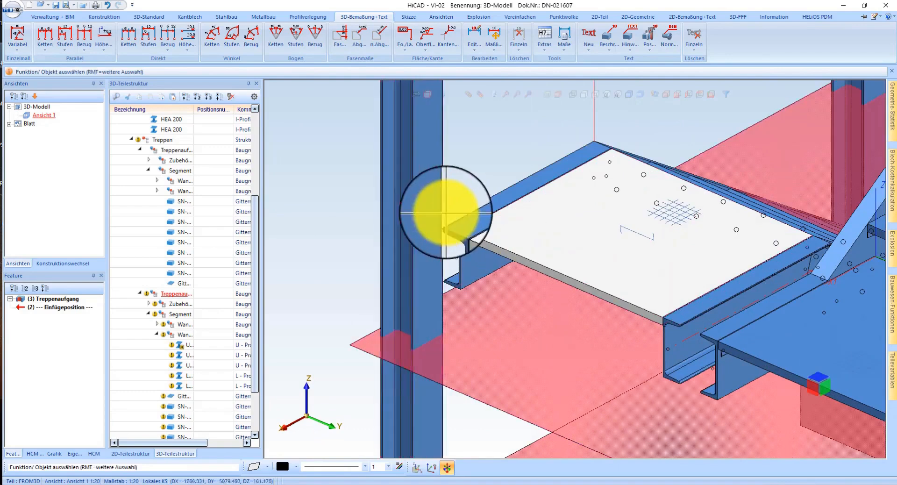
scroll(458, 233, up, 2)
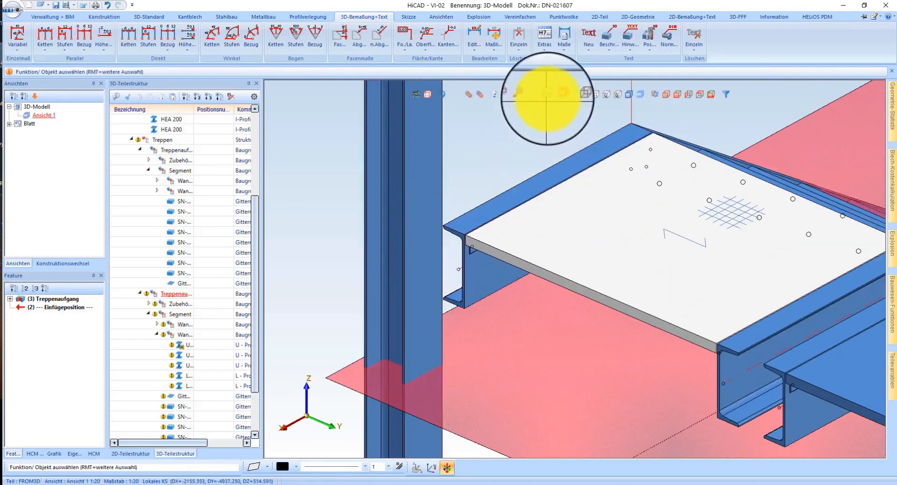
click(546, 93)
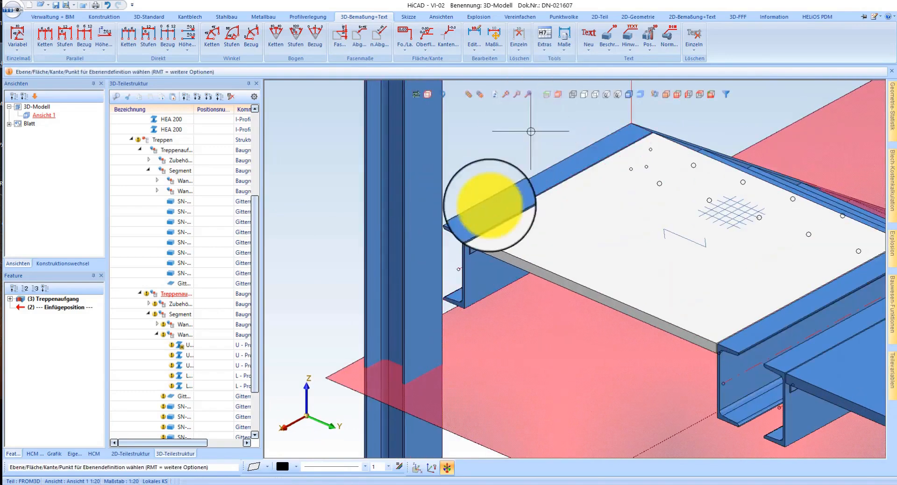
click(486, 218)
right_click(458, 229)
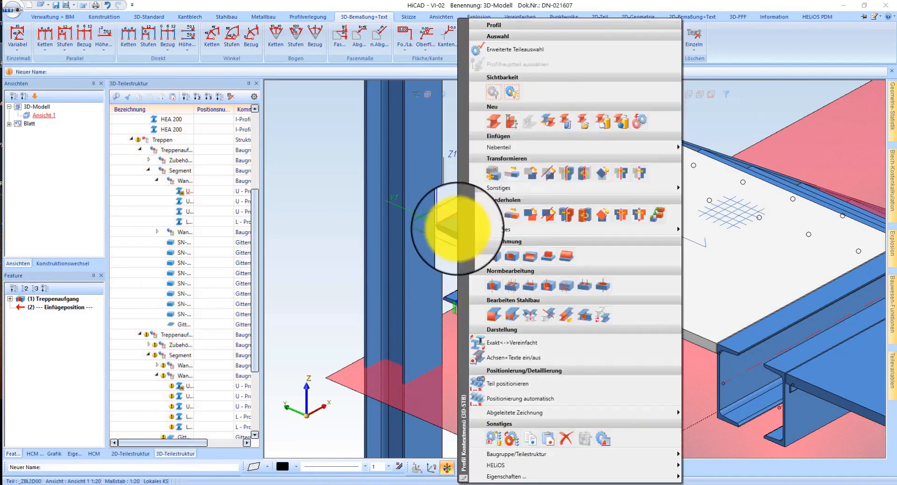
click(547, 125)
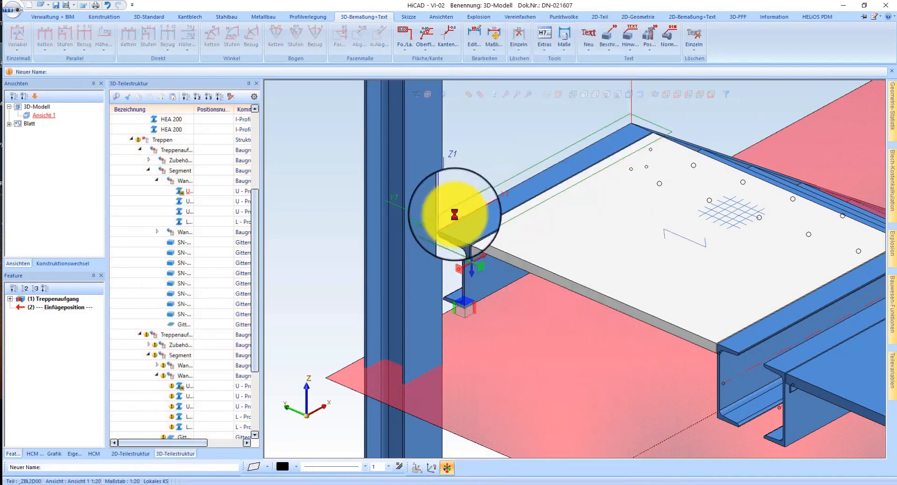
scroll(444, 226, down, 3)
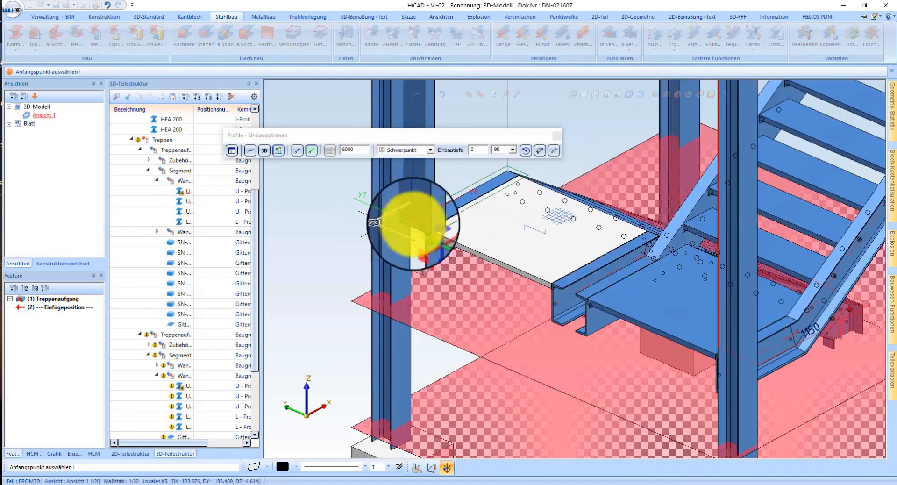
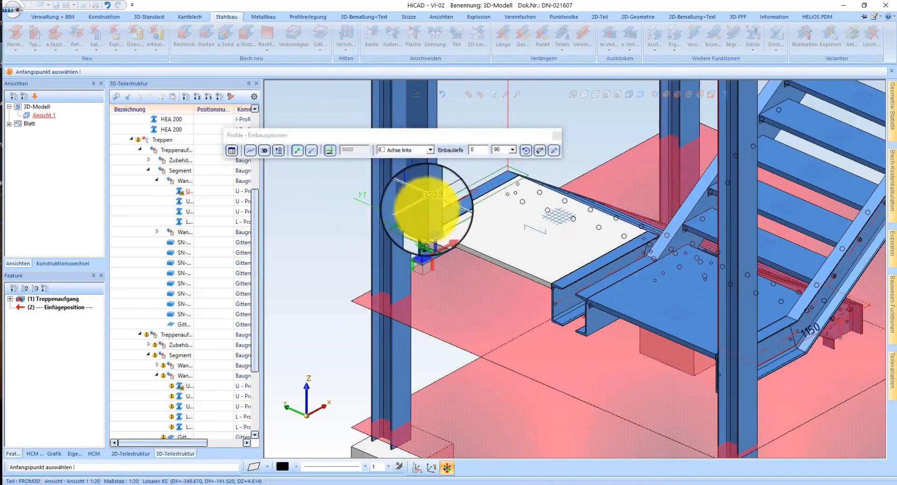
Step: Insert a U 300 profile along the lower landing's open side, from its corner at the column to the opposite column
scroll(427, 207, up, 3)
click(401, 234)
scroll(402, 233, down, 3)
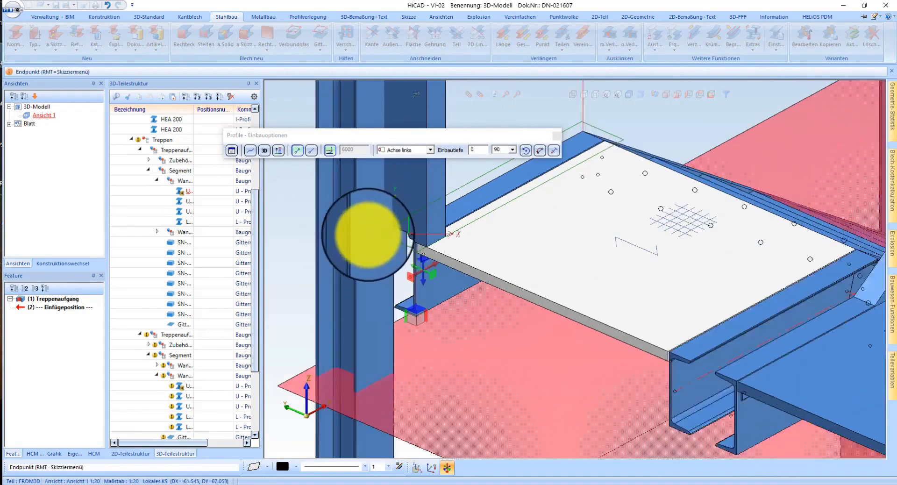
click(672, 371)
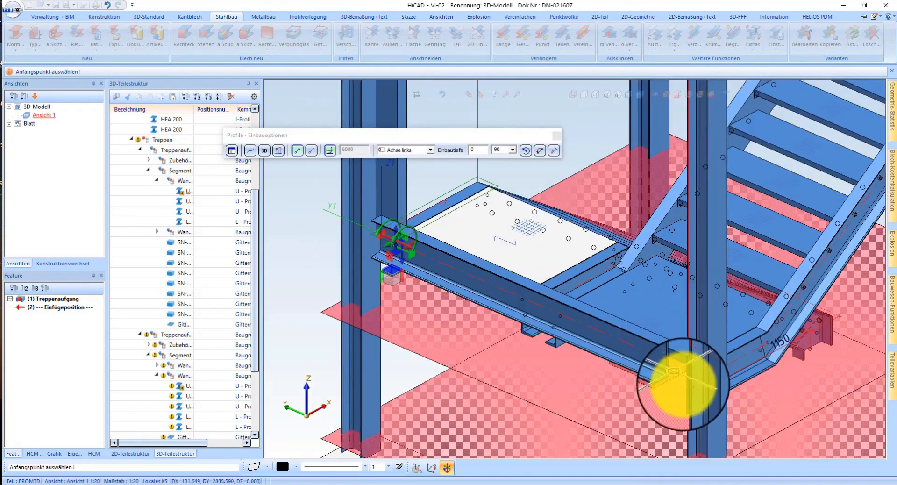
Step: Try the Oben rechts insertion point for the new U 300 profile, settle on Oben links, and leave the insertion
scroll(692, 374, up, 3)
scroll(706, 366, down, 2)
scroll(692, 355, up, 3)
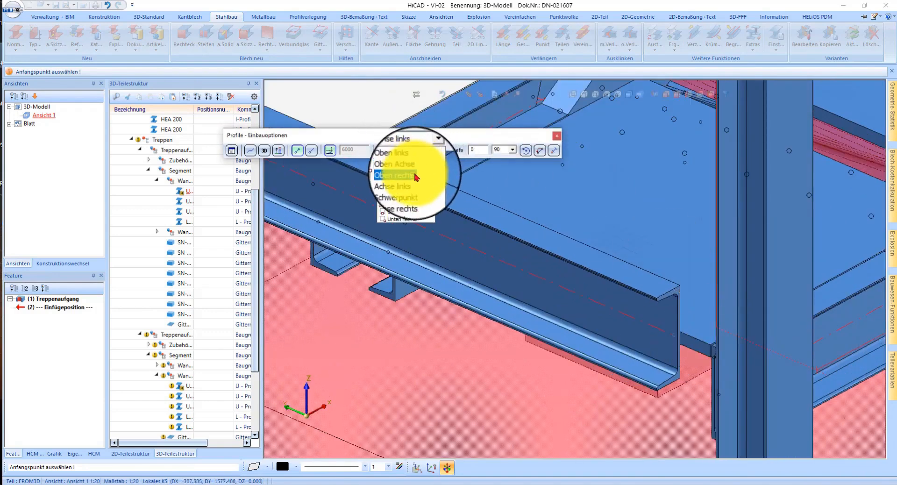
click(416, 176)
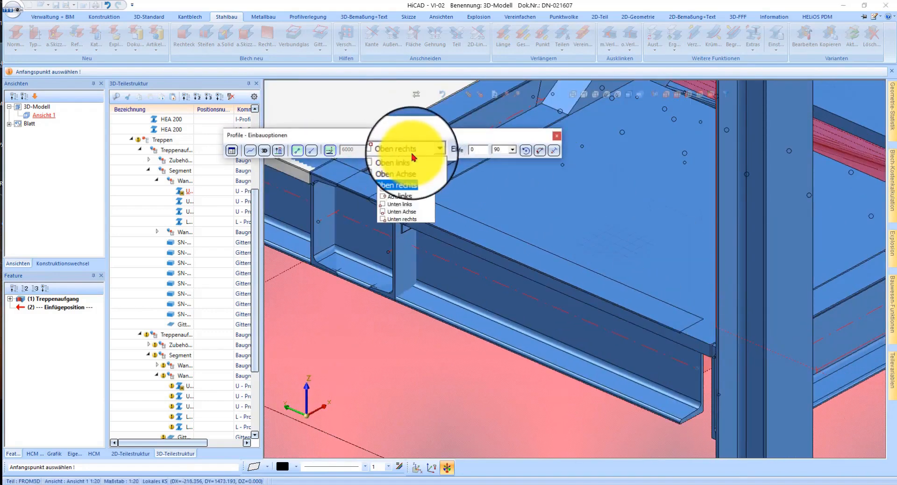
click(409, 159)
scroll(705, 351, down, 3)
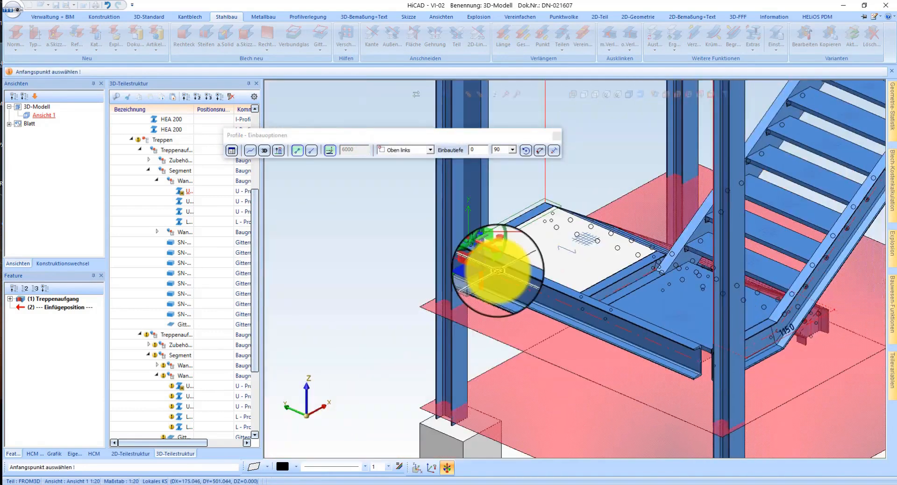
scroll(496, 269, up, 2)
click(461, 229)
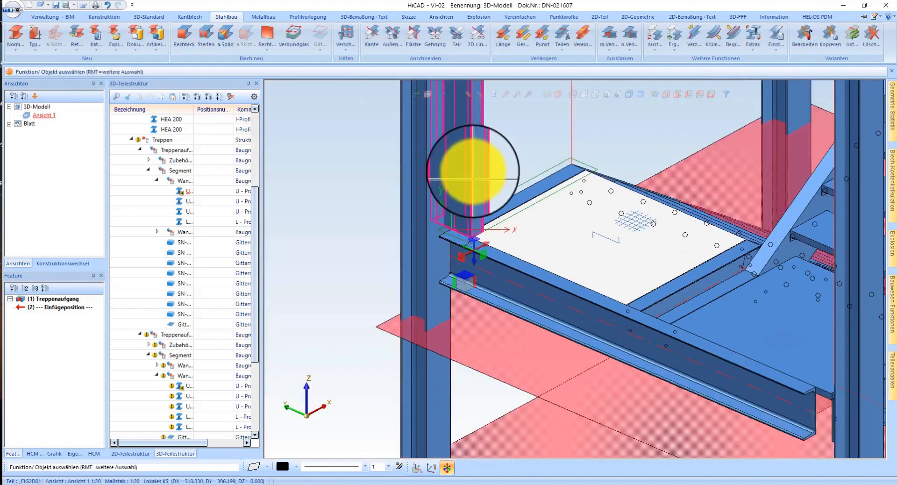
Step: Delete the surplus U 300 profile, activate the remaining one, and widen the part tree's Bezeichnung column
right_click(551, 320)
click(673, 431)
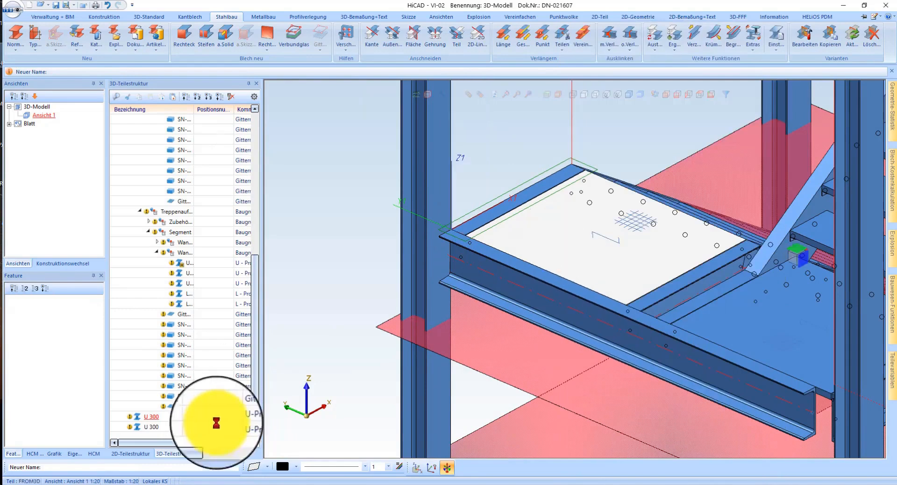
click(500, 289)
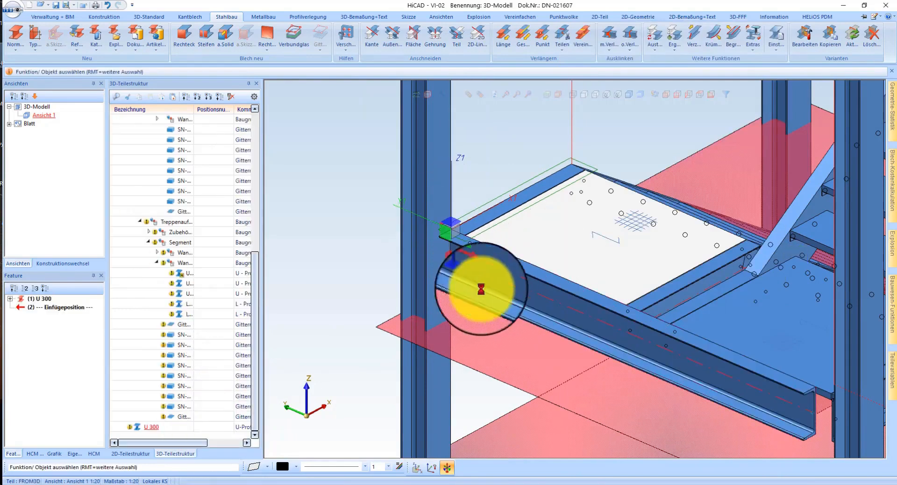
drag(197, 109, 246, 109)
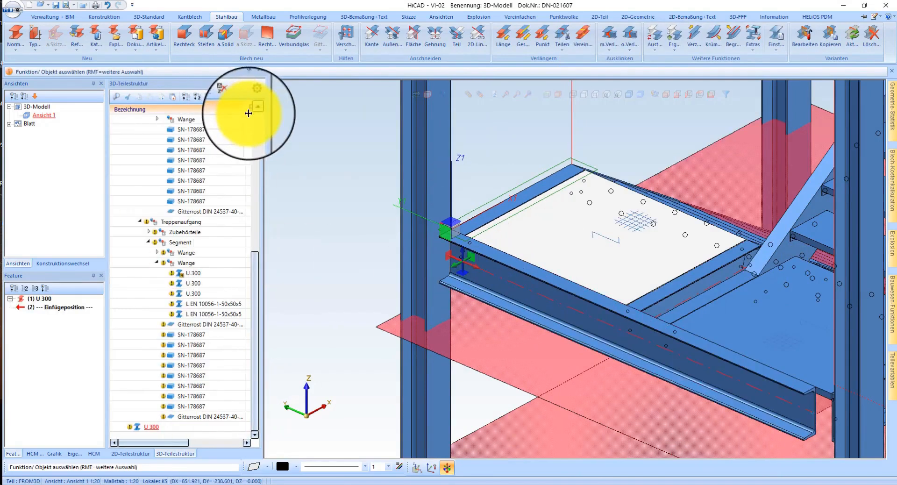
Step: Add a Stirnplattenanschluss an Flansch (2330) between the new U 300 profile's end and the column flange, keeping the default plate settings
middle_drag(467, 237, 526, 252)
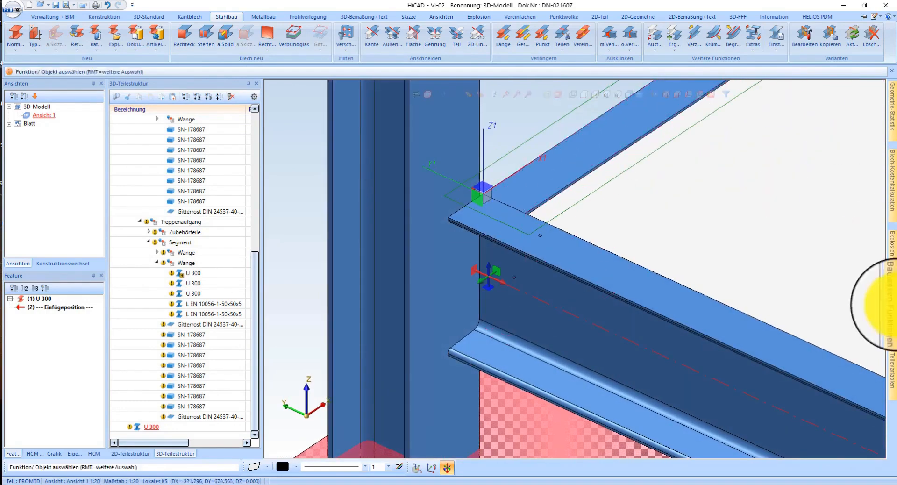
click(895, 331)
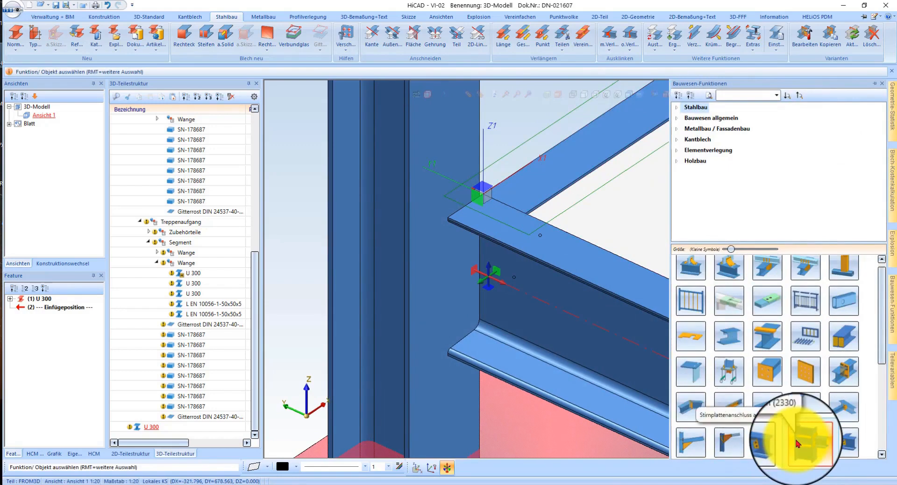
click(805, 449)
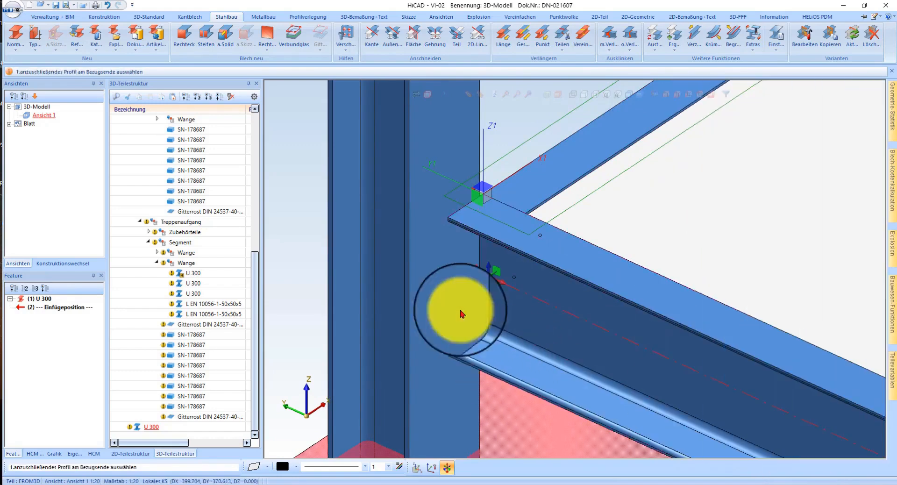
click(437, 322)
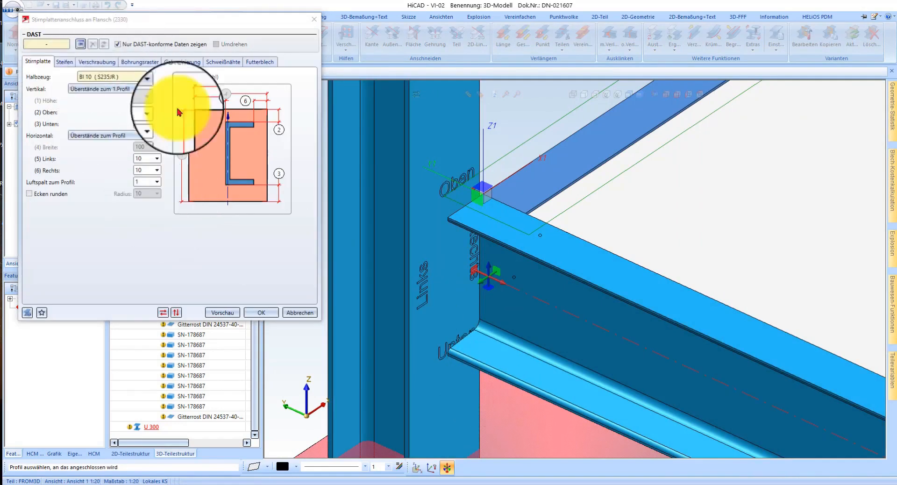
click(258, 316)
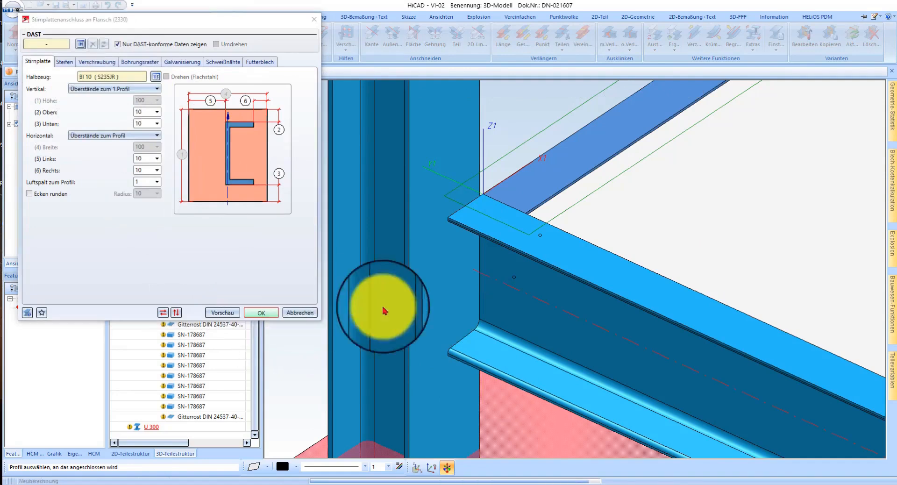
scroll(470, 279, up, 5)
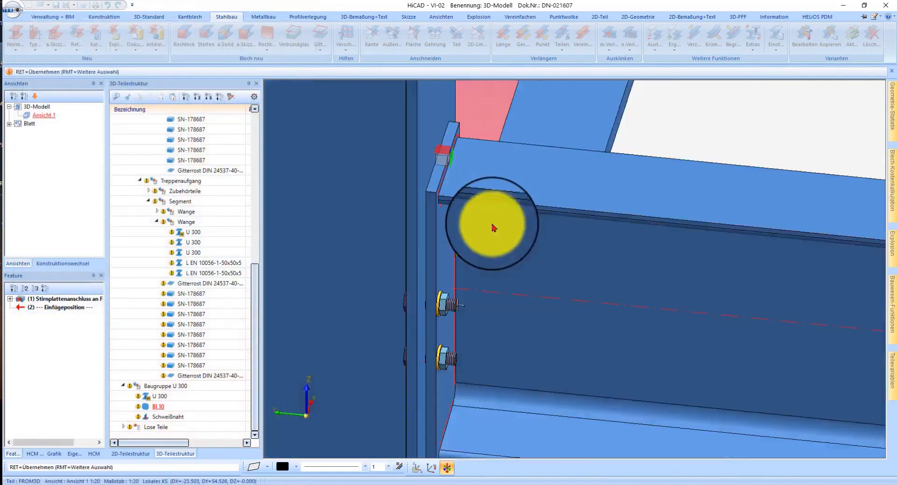
middle_drag(492, 227, 451, 235)
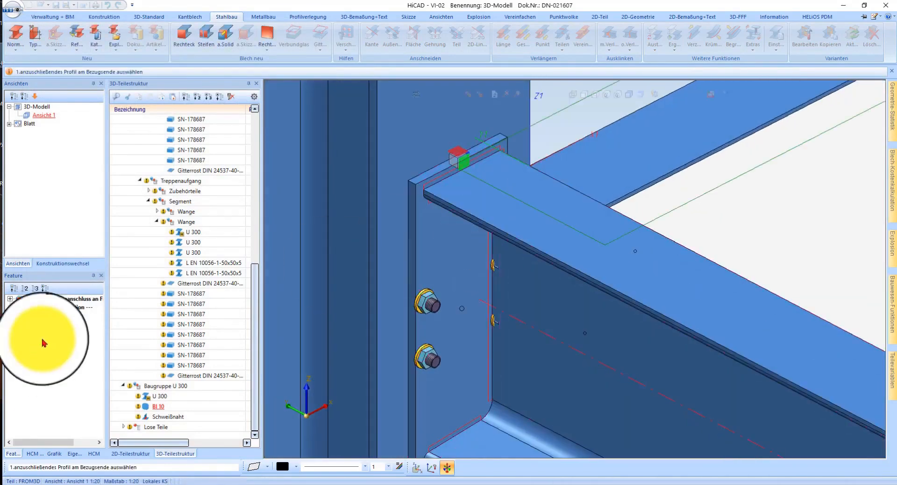
Step: Change the connected U 300 beam's cross-section to HEA 180 from the HEA (DIN 1025-3) profiles
double_click(75, 300)
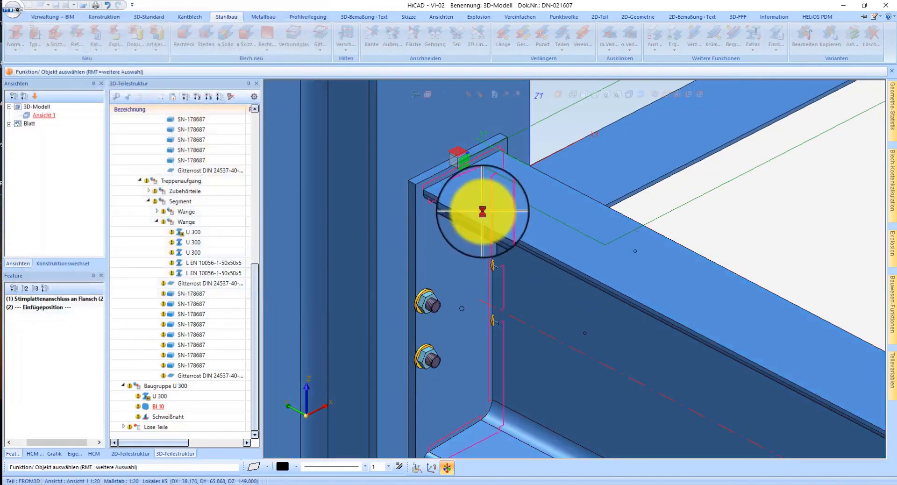
click(522, 238)
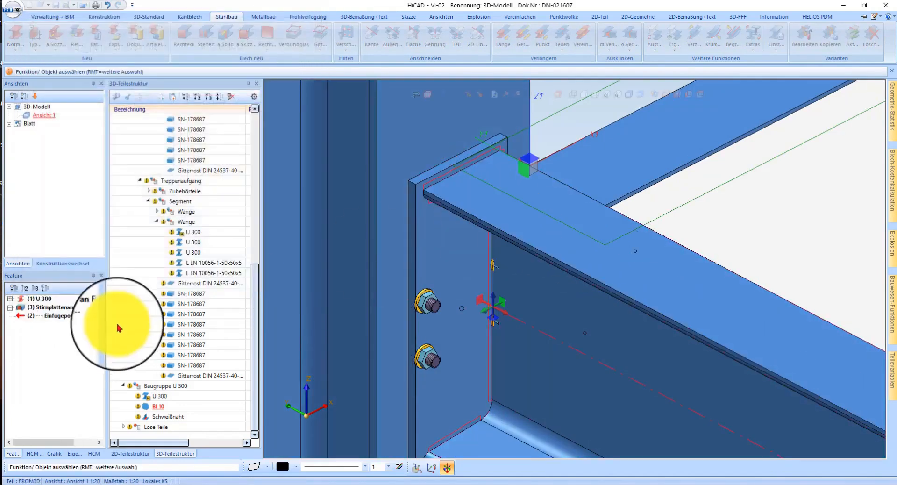
double_click(32, 300)
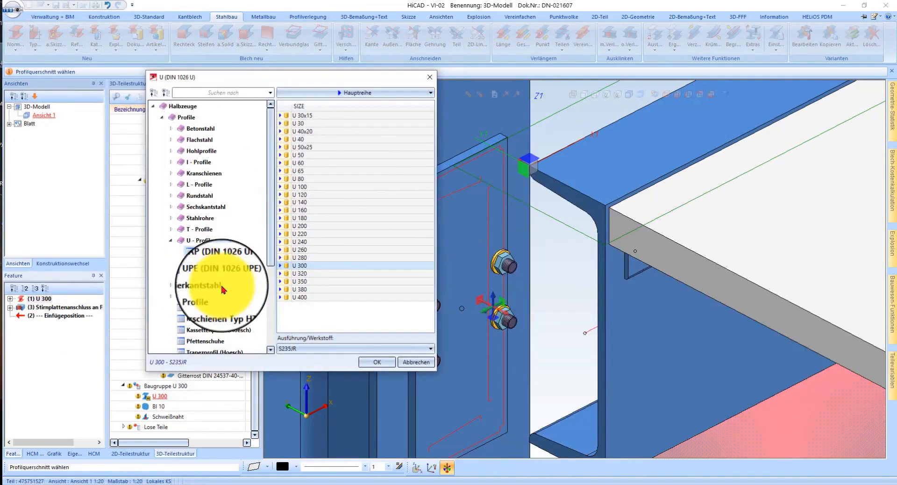
click(199, 163)
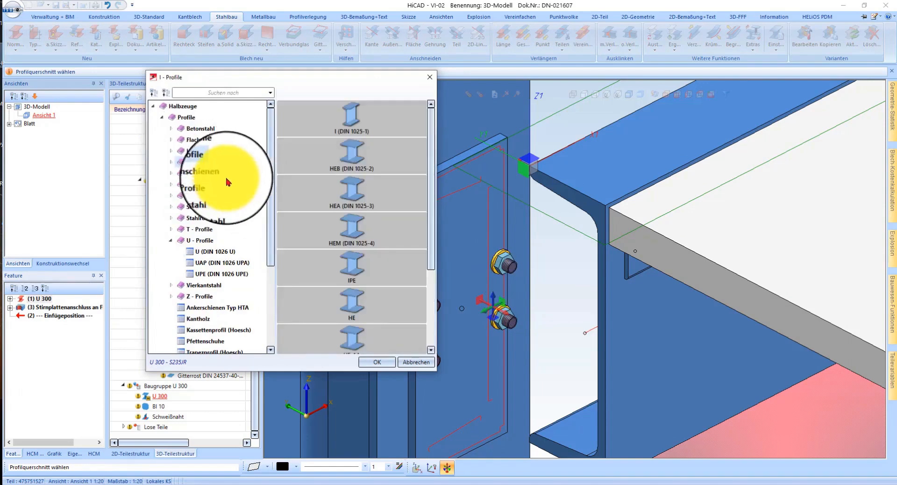
click(210, 196)
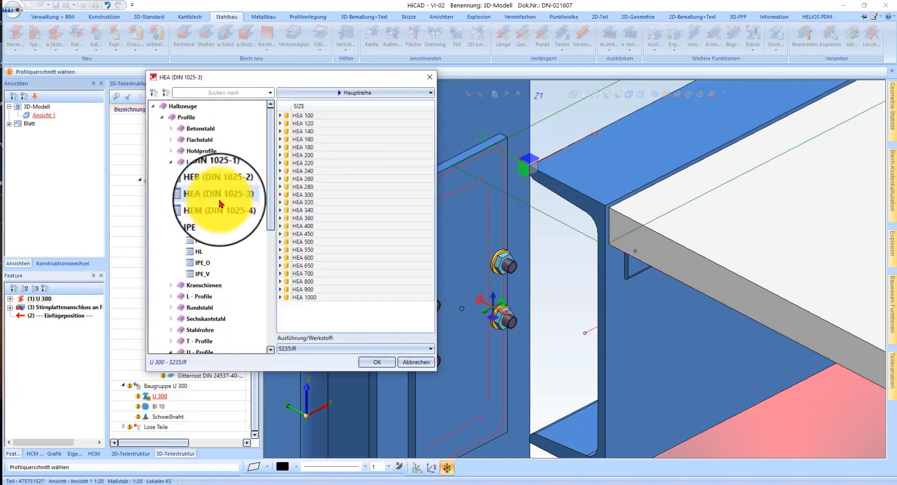
click(312, 148)
click(380, 362)
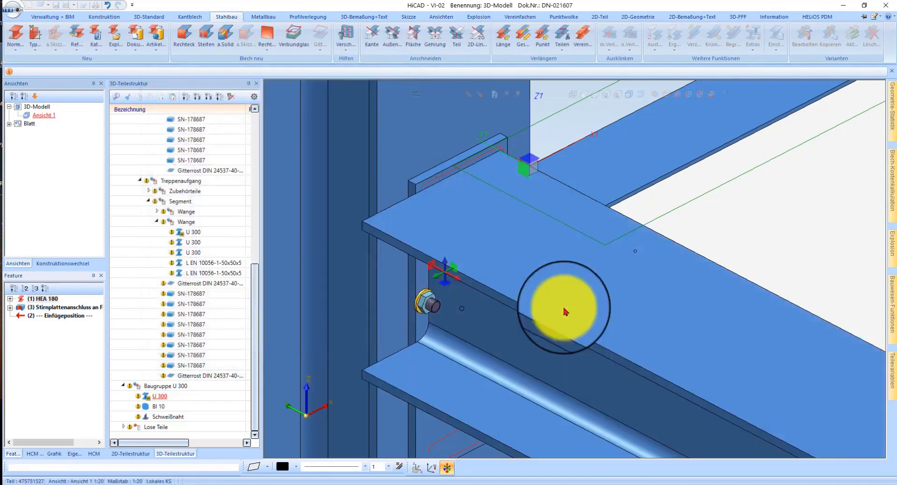
Step: Examine how the HEA 180 beam's end sits against the end plate and the column flange
scroll(419, 201, down, 1)
scroll(422, 188, up, 2)
middle_drag(442, 182, 422, 184)
scroll(422, 183, down, 3)
scroll(420, 166, up, 3)
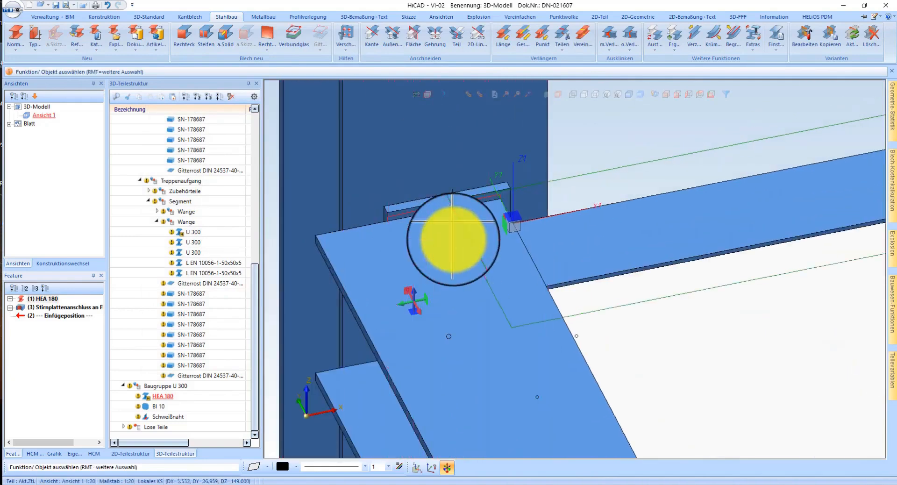
middle_drag(456, 240, 457, 240)
scroll(345, 252, up, 2)
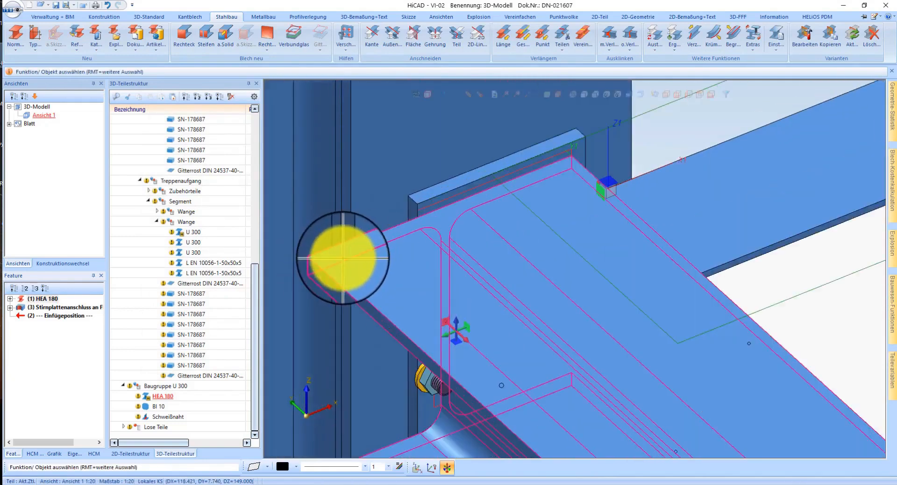
right_click(343, 257)
click(400, 202)
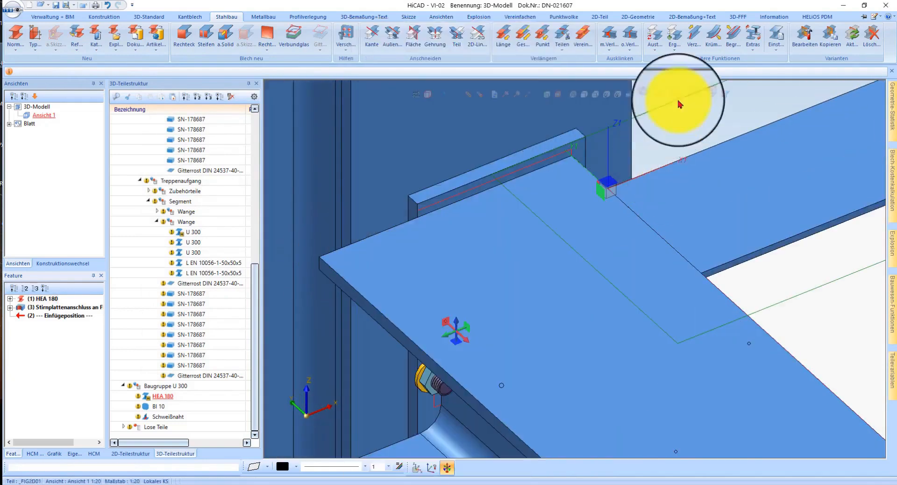
Step: In a wireframe top view, add a vertical auxiliary line through the centre of the corner column's web
click(703, 97)
scroll(729, 103, up, 4)
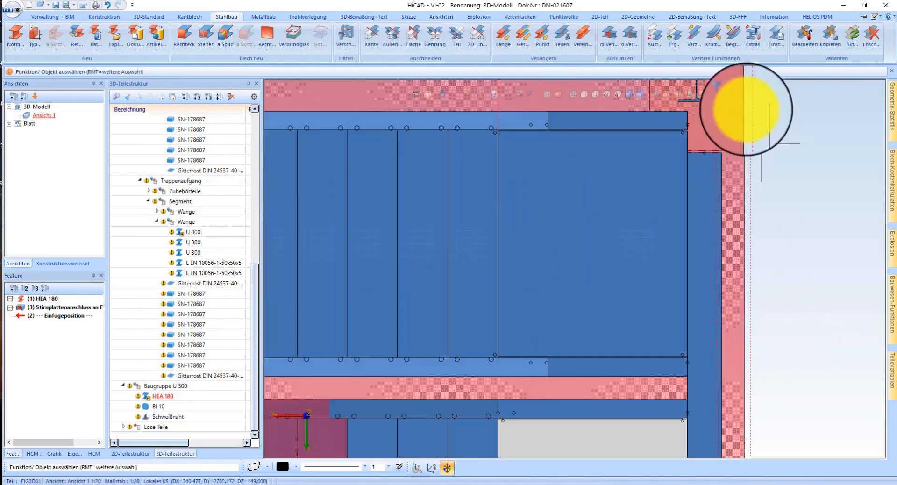
scroll(619, 159, up, 2)
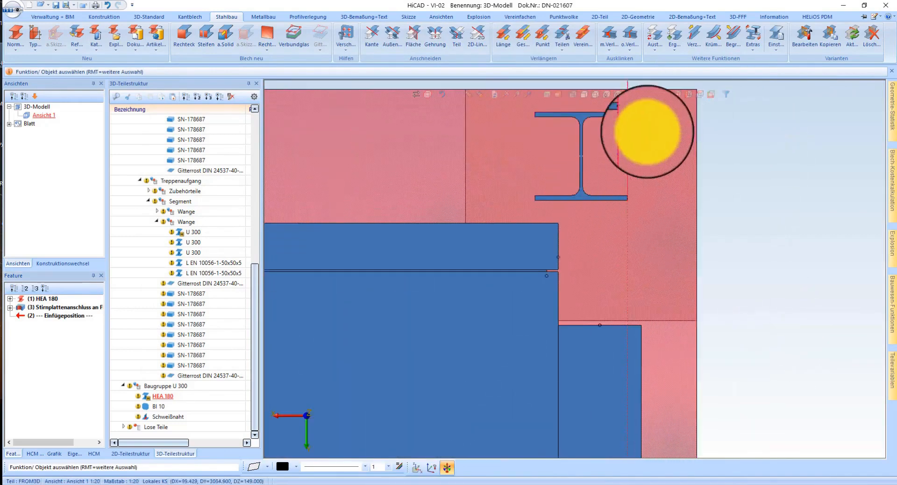
click(573, 97)
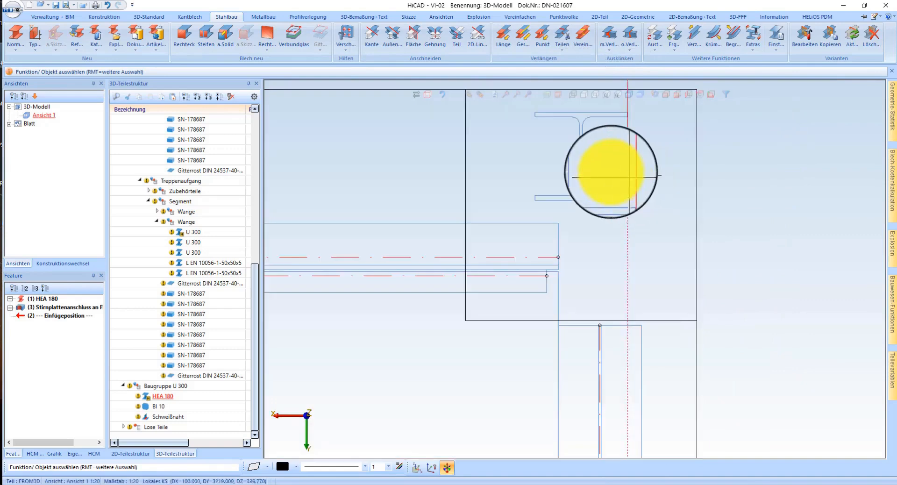
middle_click(624, 153)
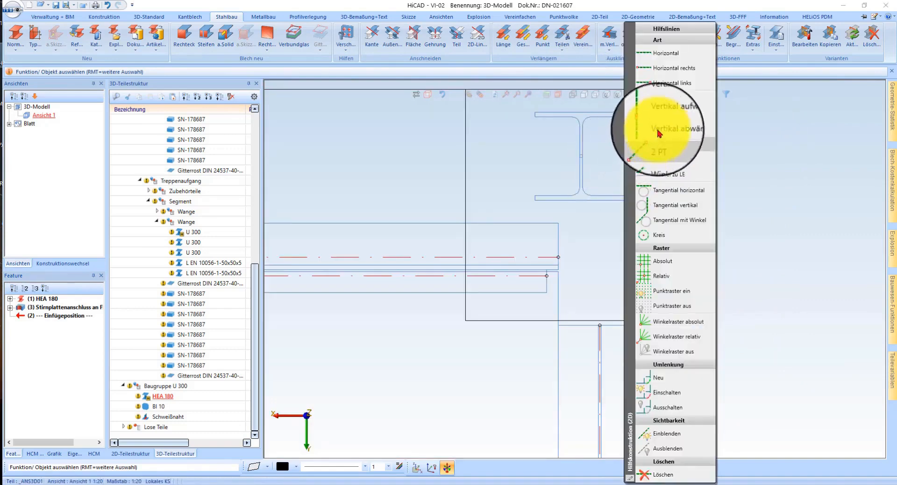
click(666, 102)
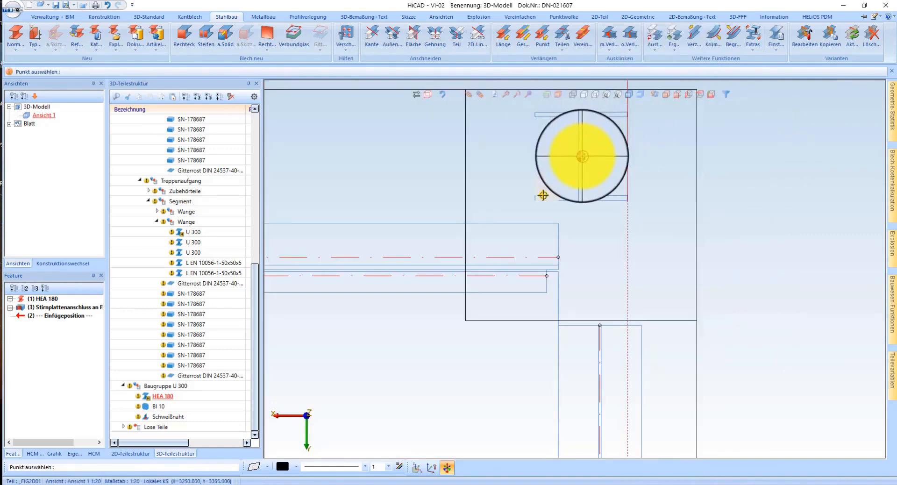
scroll(605, 337, up, 4)
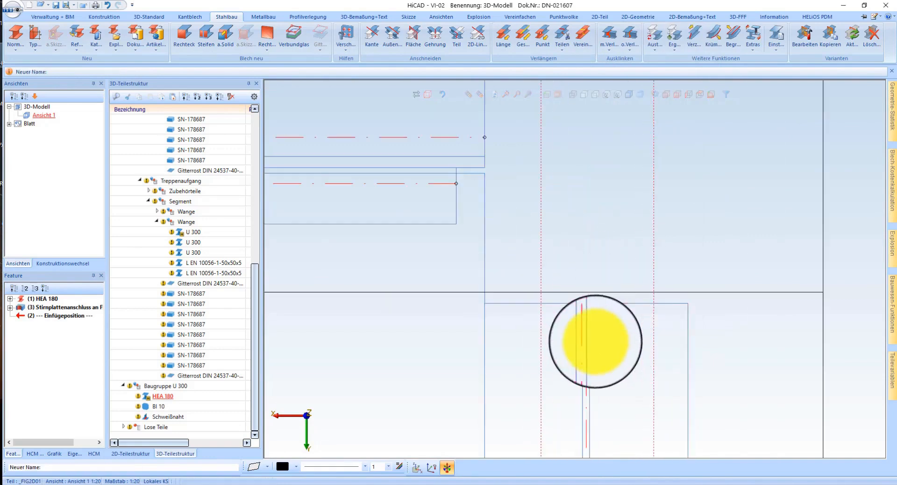
Step: Move the HEA 180 beam sideways from its web axis endpoint onto the vertical auxiliary line through the column's web
right_click(603, 336)
click(690, 186)
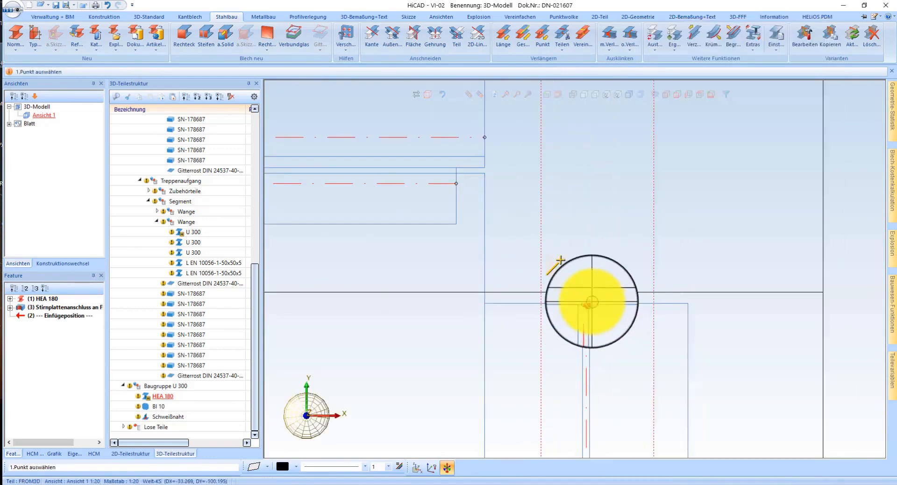
click(587, 303)
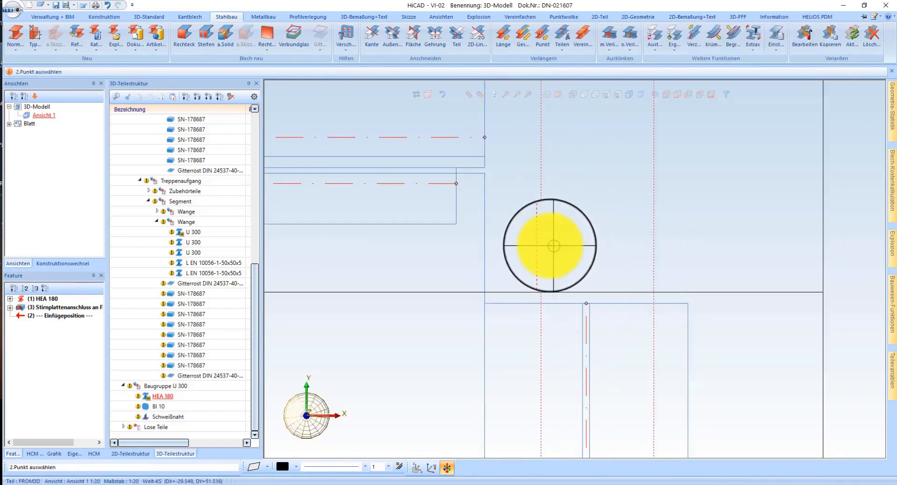
middle_click(694, 262)
scroll(576, 257, down, 8)
Step: Finish aligning the HEA 180 beam with the column's web centre and return to a shaded axonometric display around its end plate
scroll(610, 415, down, 3)
scroll(554, 332, up, 8)
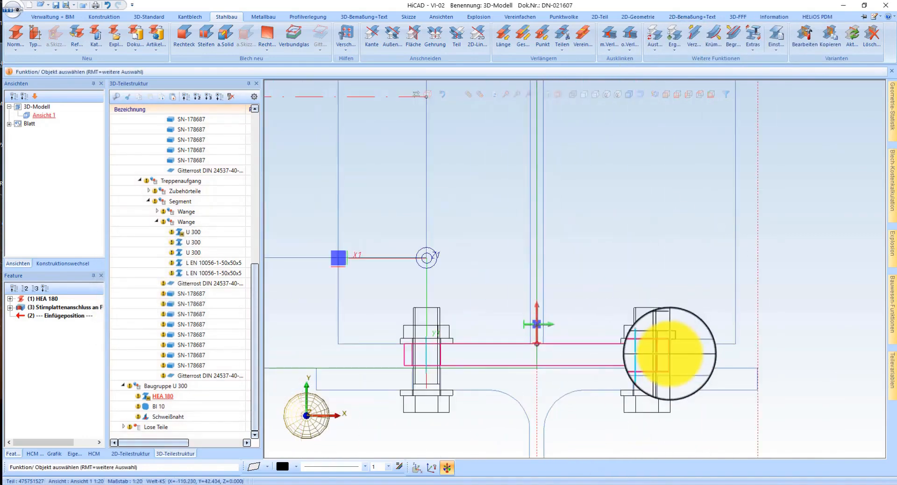
click(670, 354)
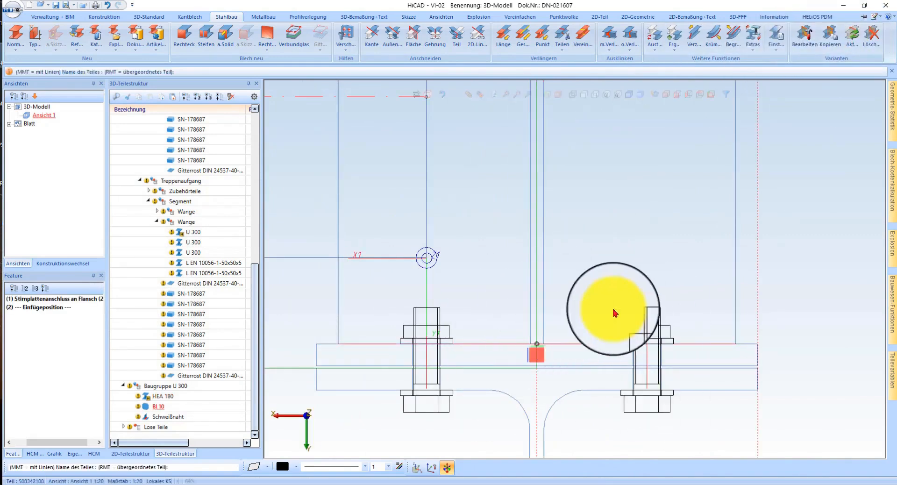
scroll(490, 299, down, 2)
click(633, 95)
click(668, 95)
scroll(588, 308, up, 5)
middle_drag(582, 305, 479, 310)
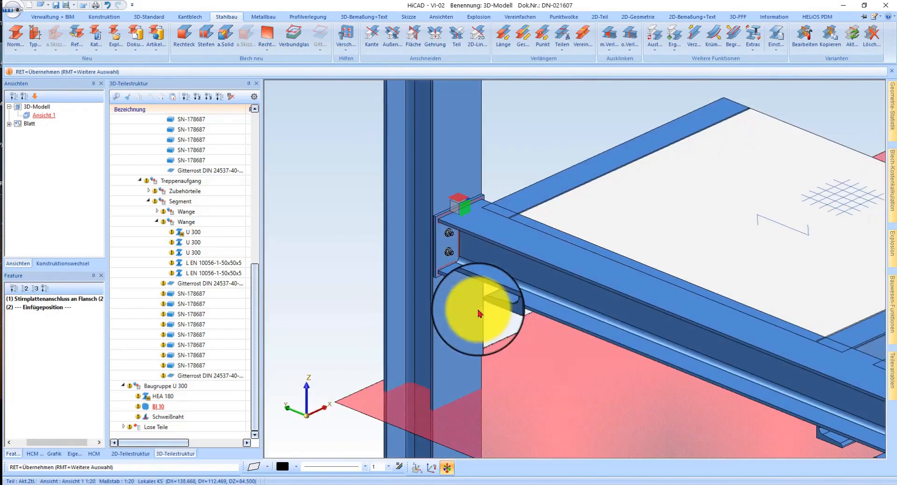
Step: Copy the end plate connection variant to the opposite end of the HEA 180 beam, joining it to the other column
scroll(419, 211, up, 5)
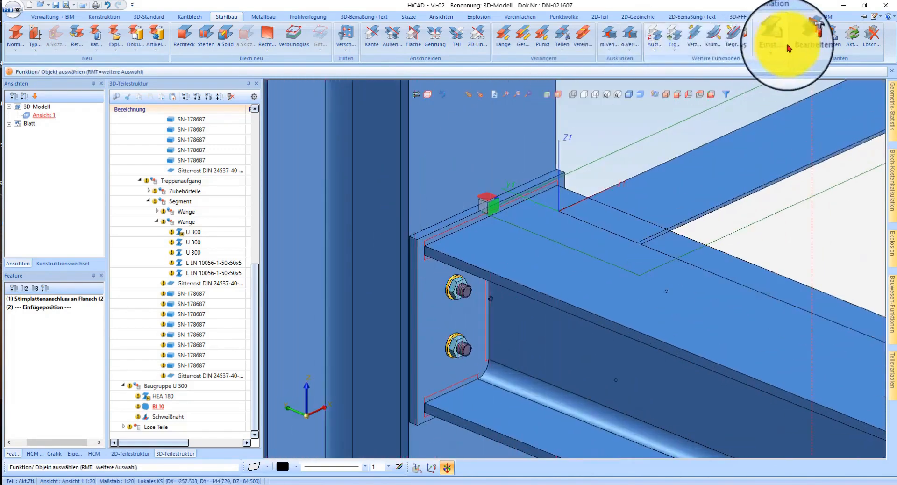
click(825, 42)
click(439, 227)
scroll(448, 180, down, 5)
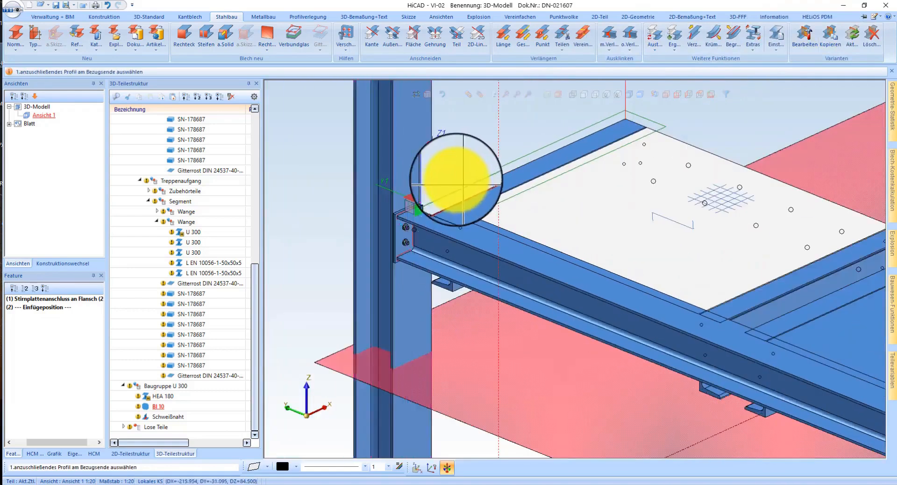
scroll(766, 331, up, 5)
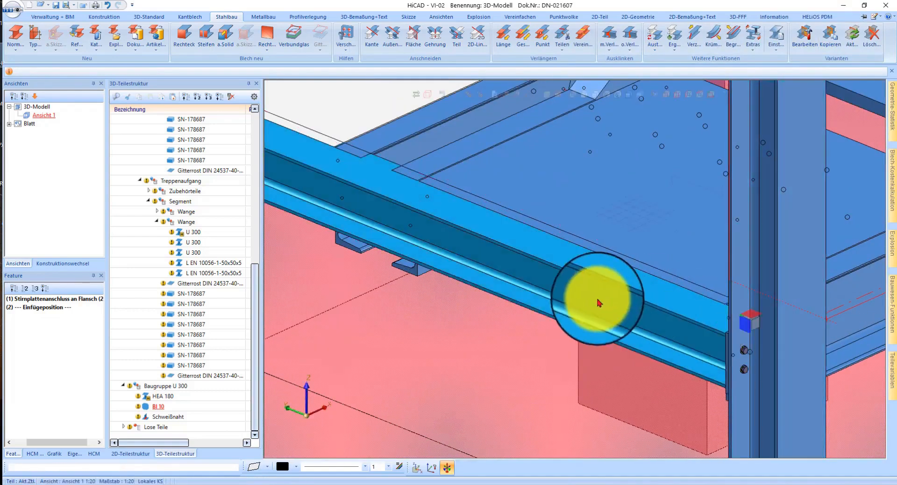
click(667, 337)
scroll(624, 290, down, 5)
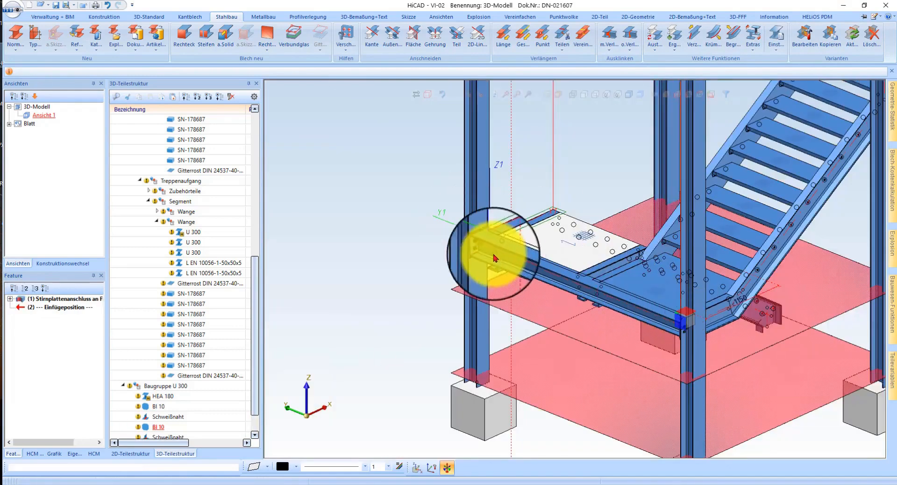
Step: Examine how the end of the U 300 landing stringer meets the HEA 180 beam beside the column
scroll(495, 258, up, 5)
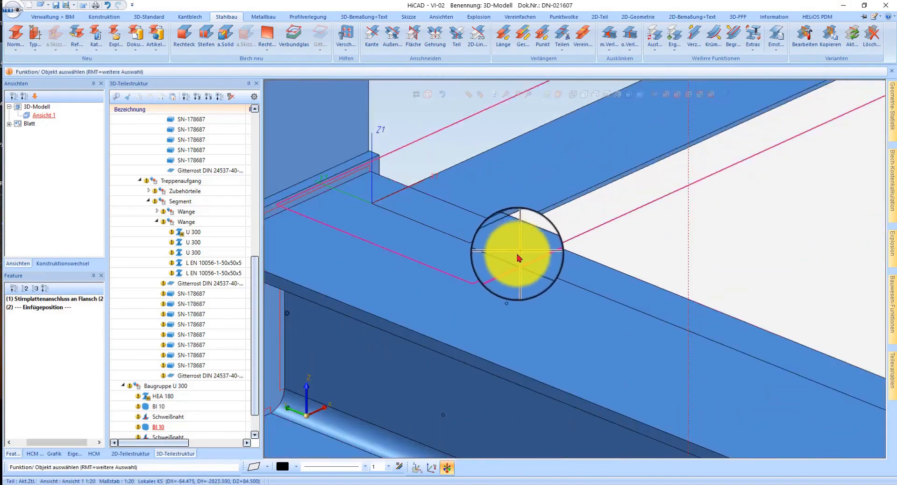
click(517, 258)
scroll(538, 238, up, 3)
scroll(423, 229, down, 3)
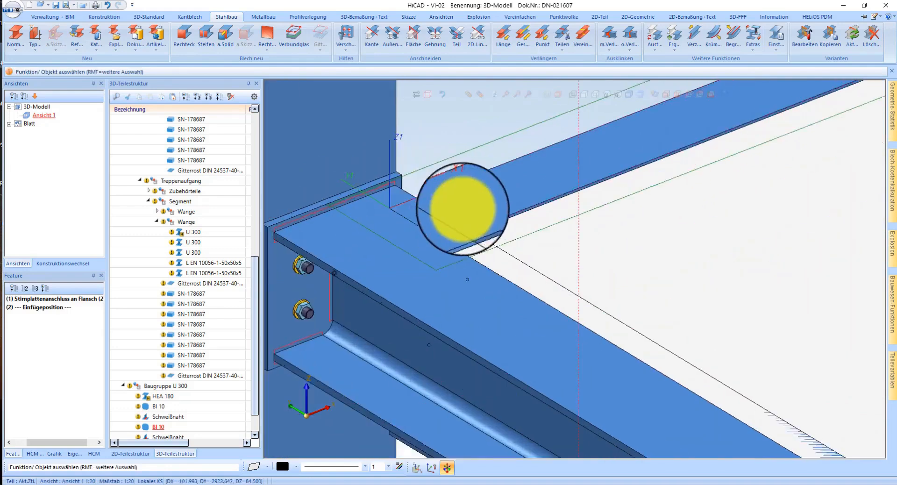
scroll(463, 210, up, 3)
middle_drag(487, 224, 681, 223)
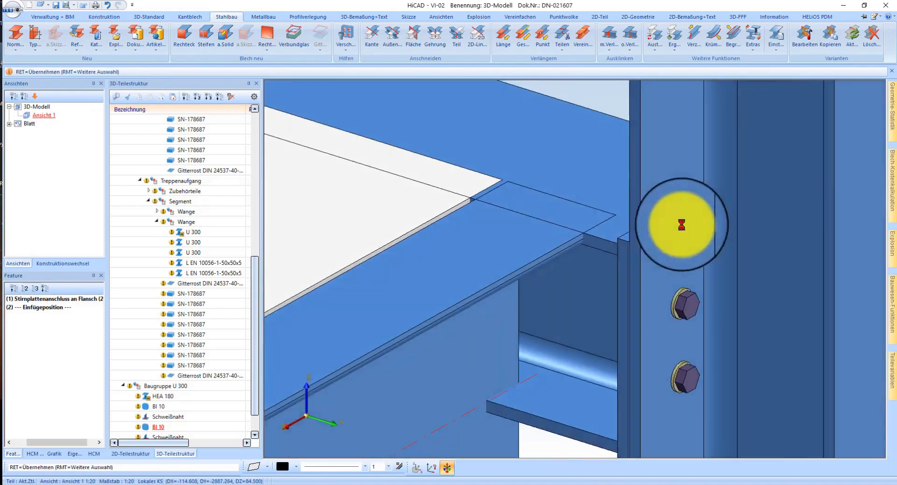
scroll(602, 220, down, 3)
Step: Try to connect the end of the U 300 landing stringer to the HEA 180 beam with a steel construction connection
click(543, 387)
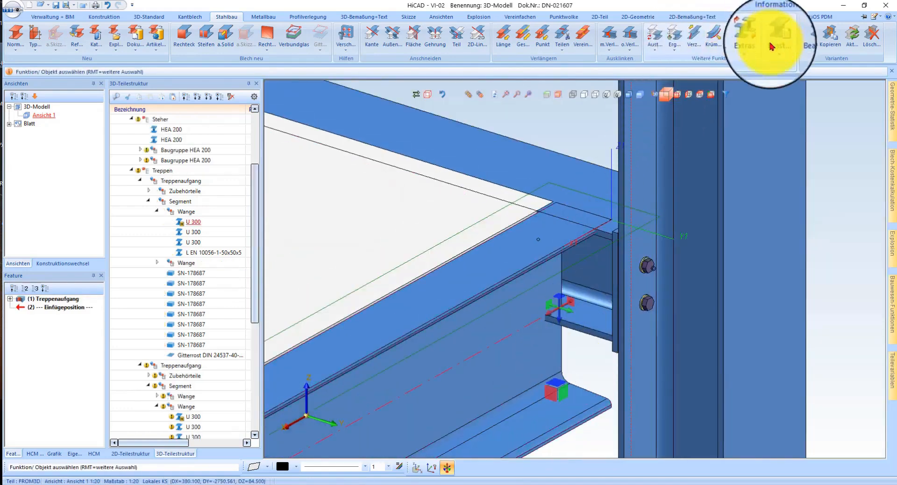
click(892, 318)
scroll(789, 374, down, 3)
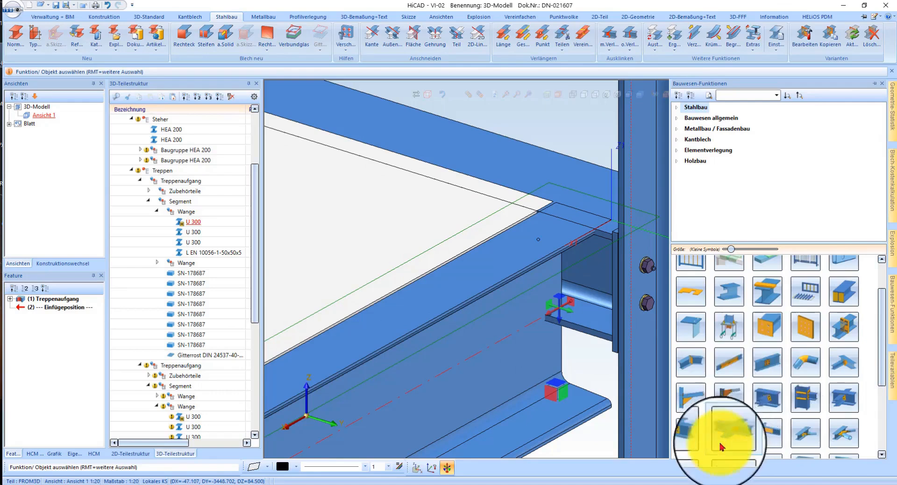
click(842, 361)
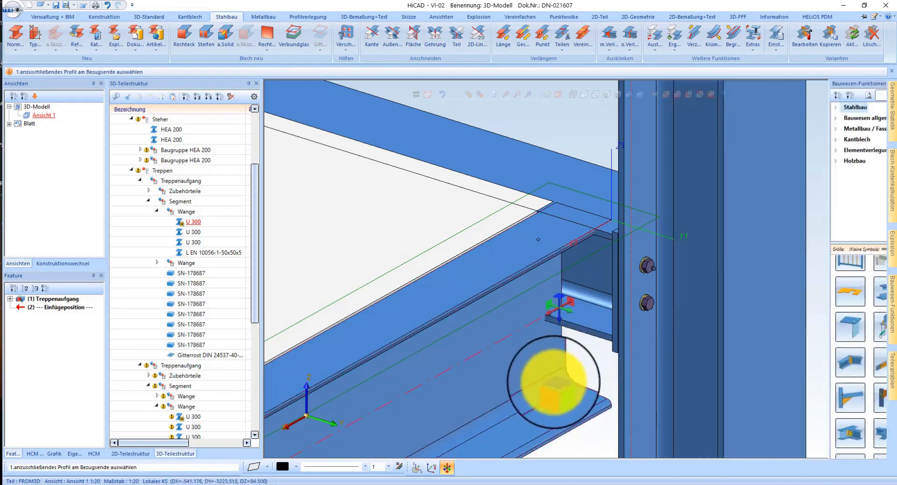
click(550, 390)
click(589, 312)
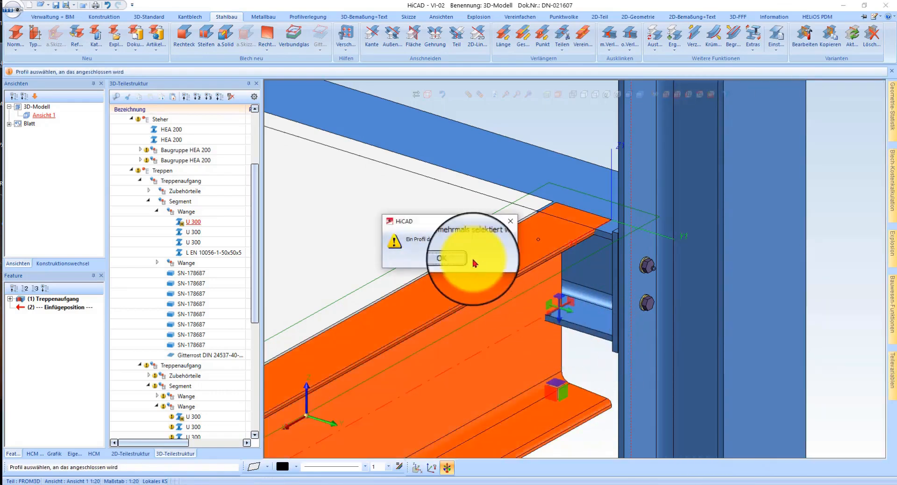
click(449, 257)
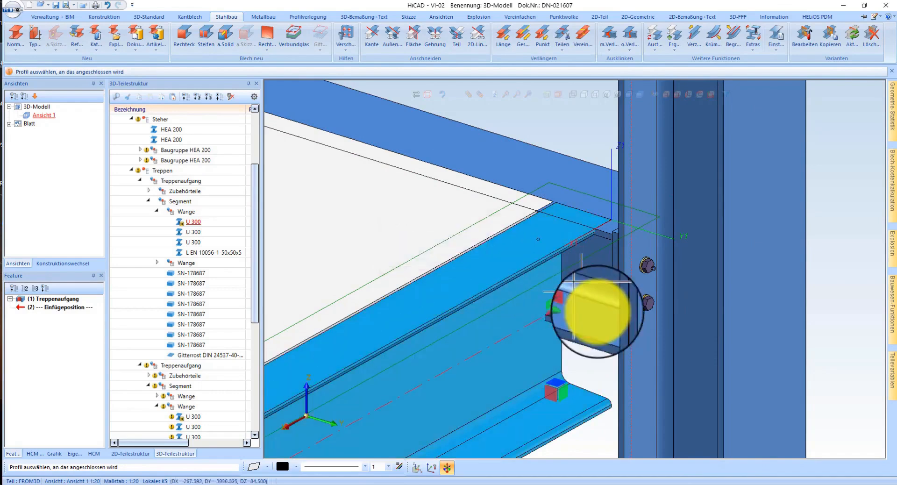
click(592, 326)
click(449, 258)
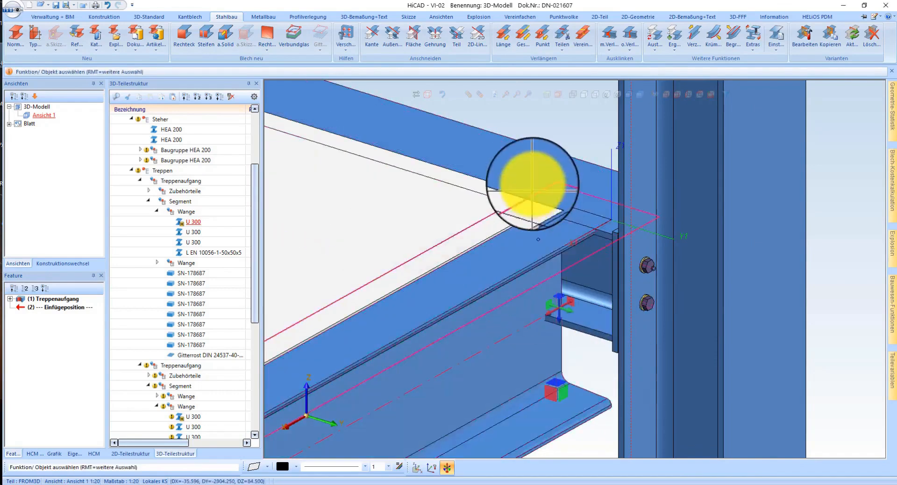
click(565, 290)
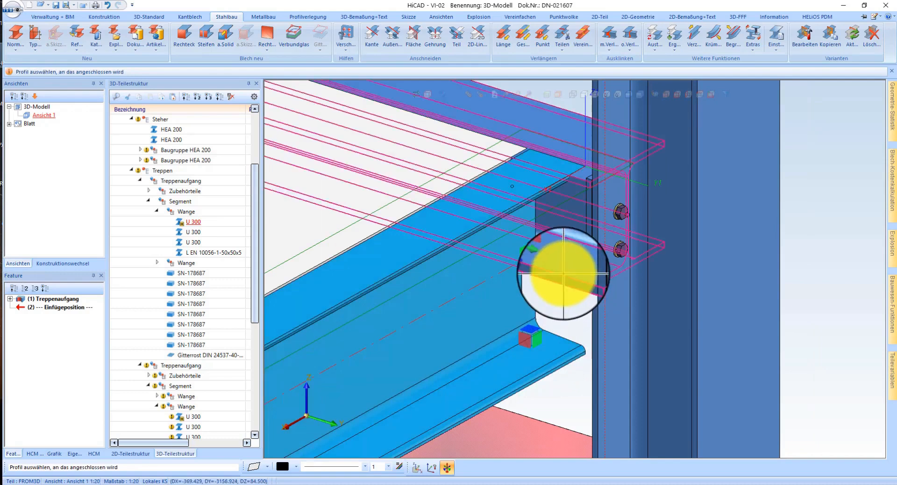
click(563, 274)
click(448, 259)
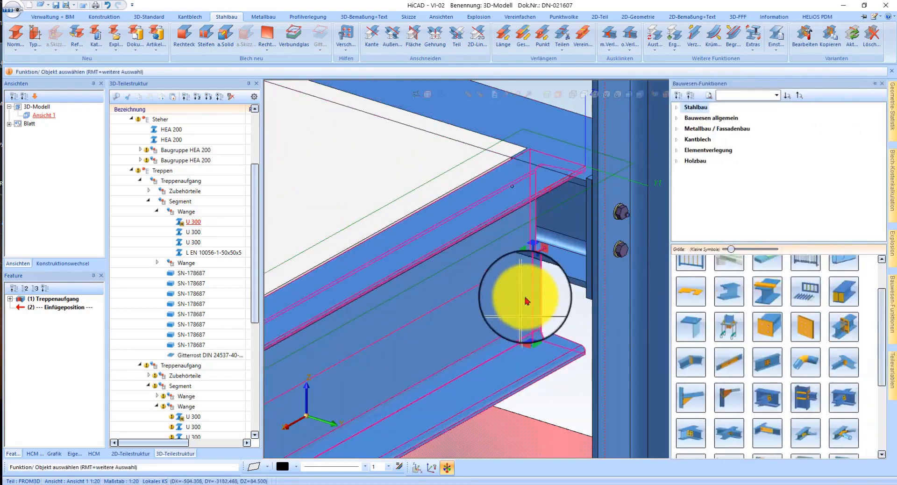
Step: Trim the U 300 stringer's end to the HEA 180 beam's flange edge, with extension enabled and a gap of 0
click(372, 35)
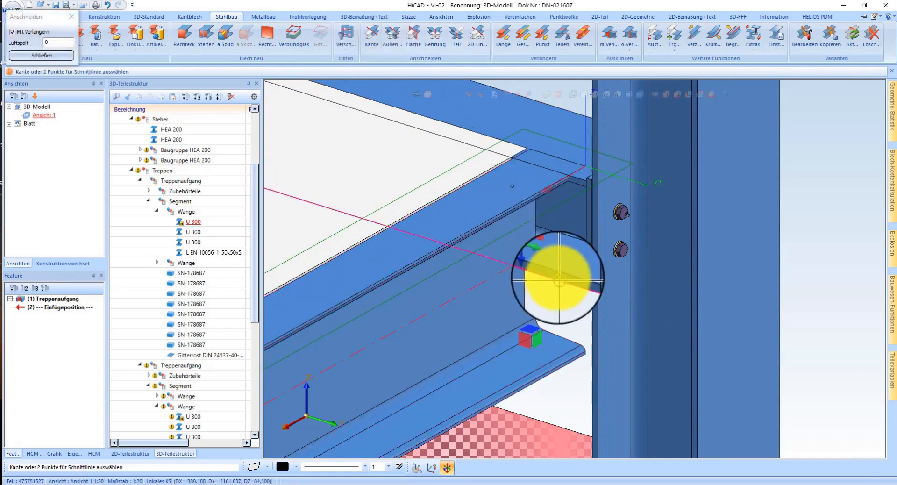
middle_click(578, 225)
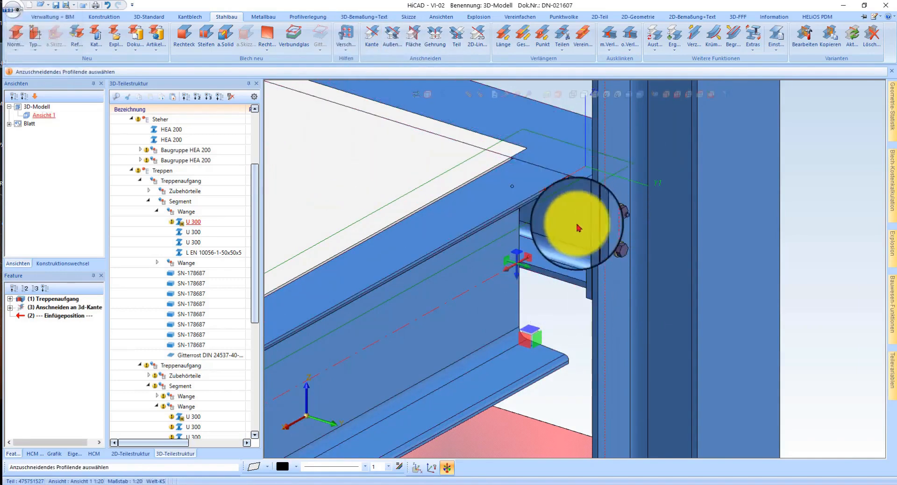
scroll(528, 180, up, 1)
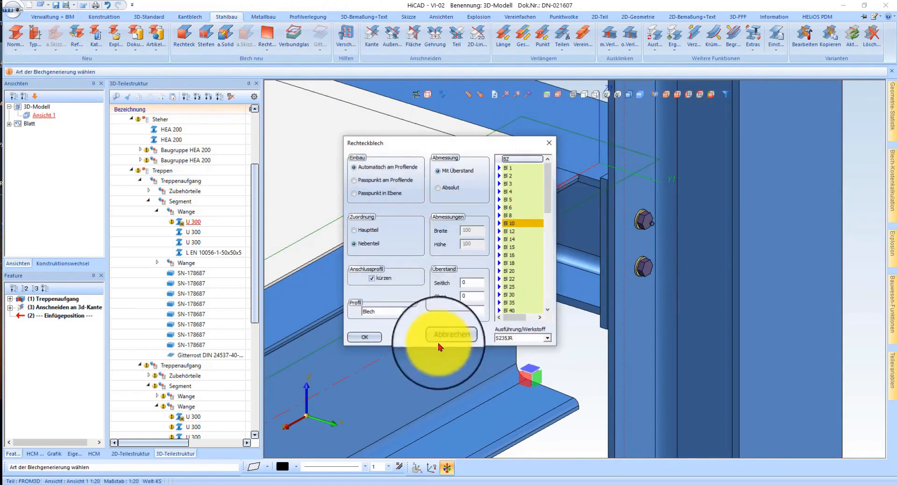
Step: Add two BI 10 rectangular plates in S235JR at the U 300 stringer's end, as subparts with automatic placement and profile shortening
click(360, 335)
click(509, 347)
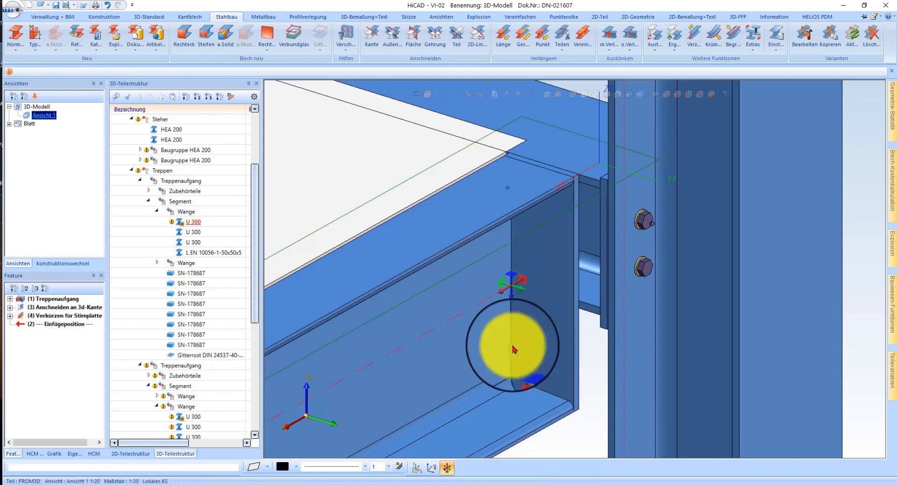
click(365, 337)
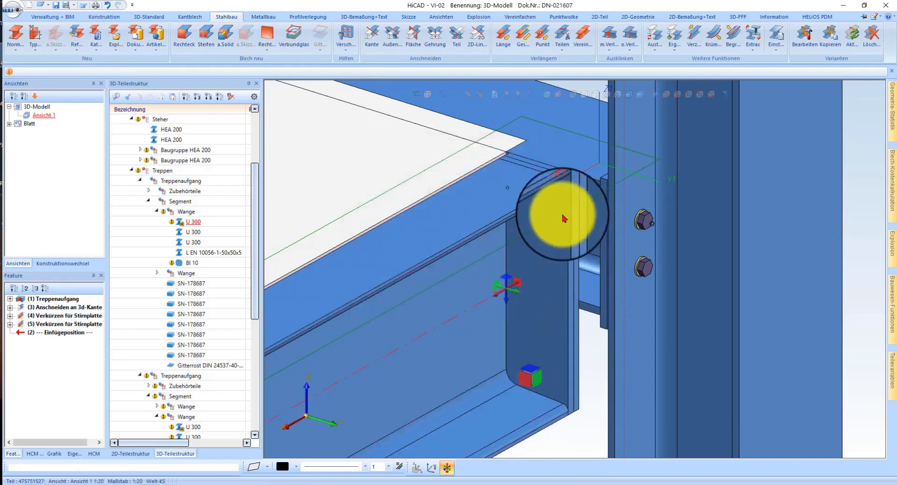
click(576, 194)
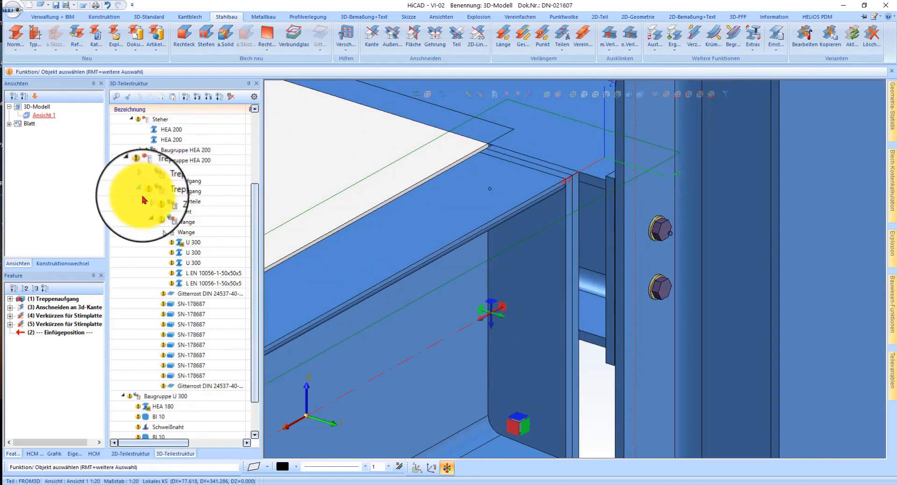
Step: Move one of the two BI 10 plates from the stringer's Wange assembly into the beam's Baugruppe U 300 assembly
click(143, 200)
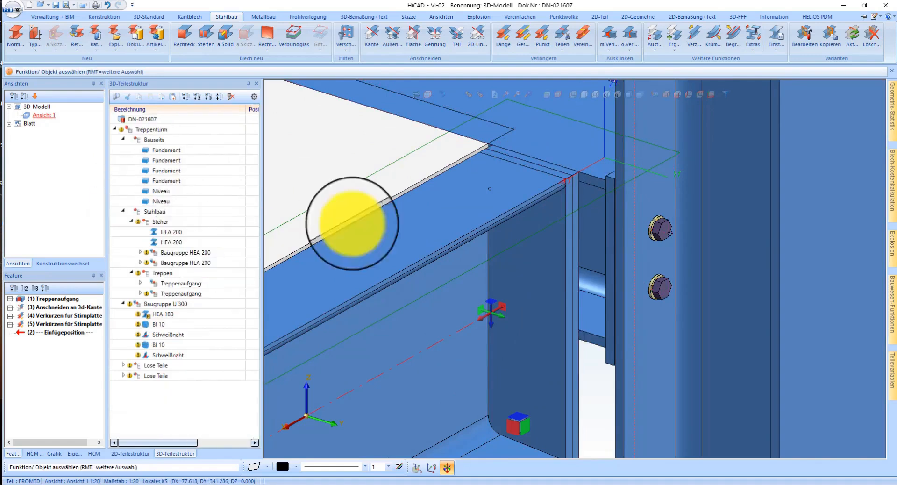
double_click(529, 198)
right_click(436, 241)
click(367, 229)
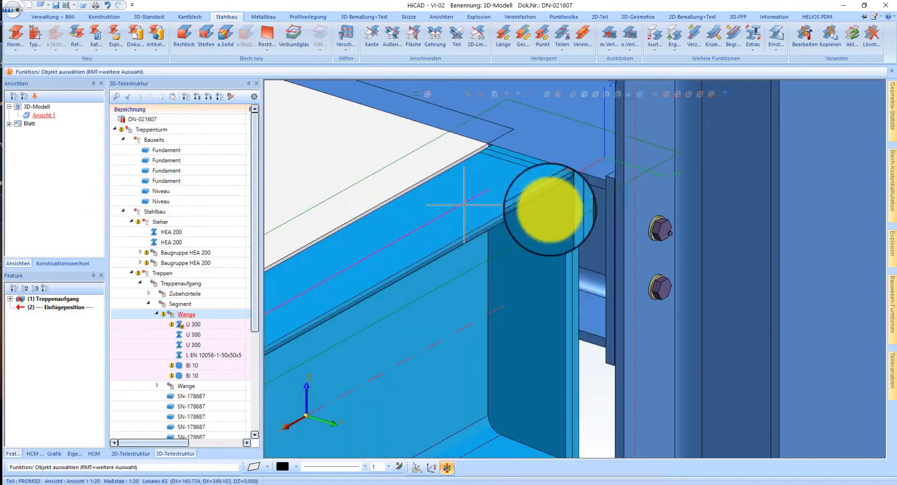
scroll(592, 173, up, 3)
click(587, 177)
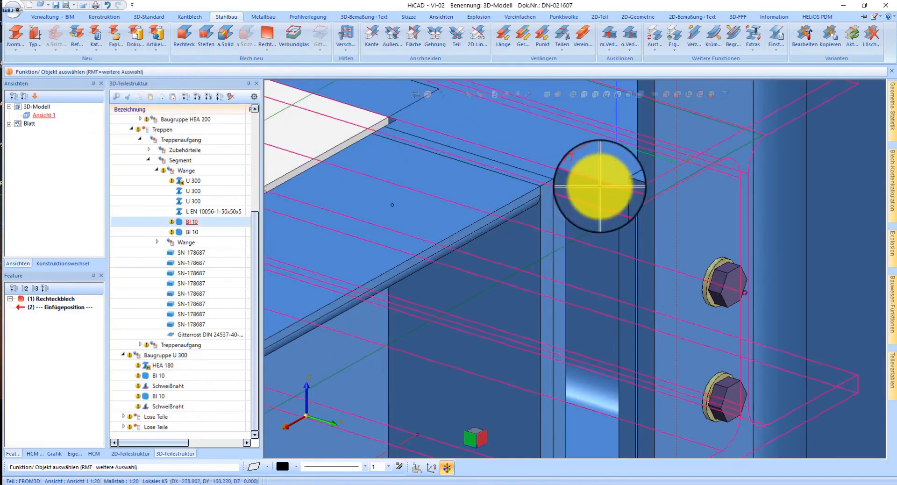
click(577, 169)
click(170, 359)
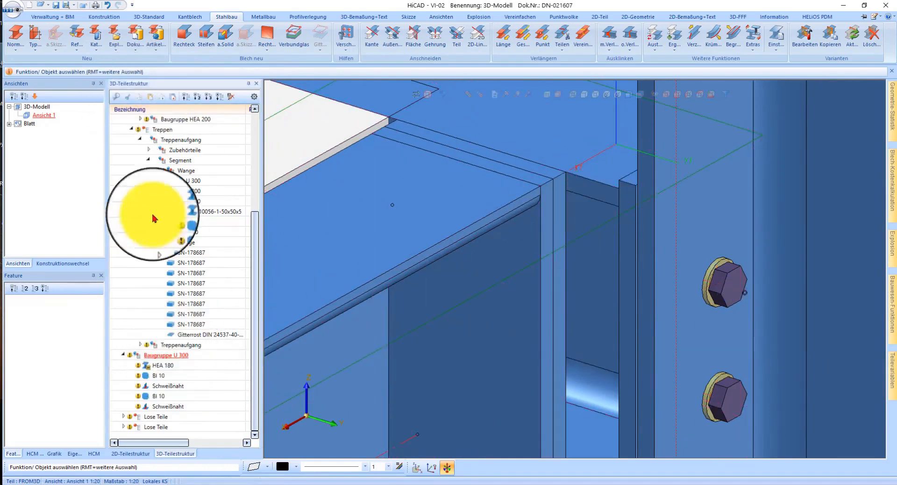
click(151, 101)
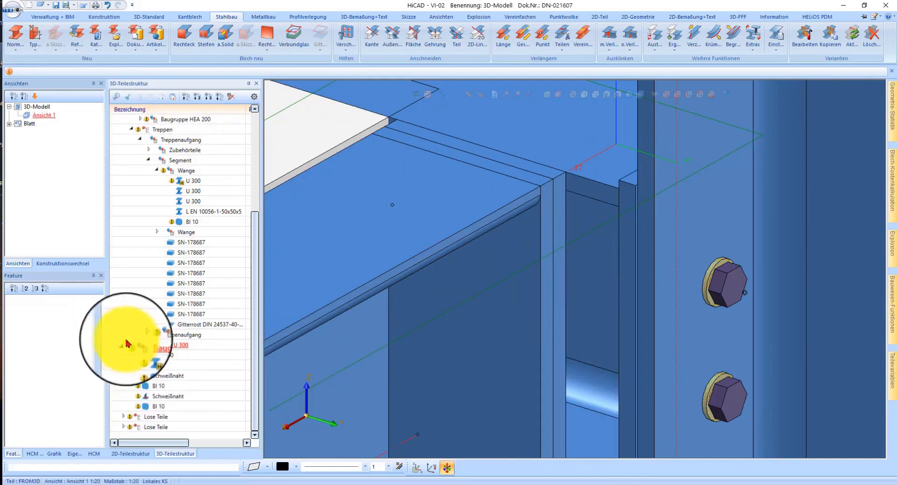
Step: Move Baugruppe U 300 and both Lose Teile groups into the Steher assembly of the part structure
scroll(122, 350, up, 2)
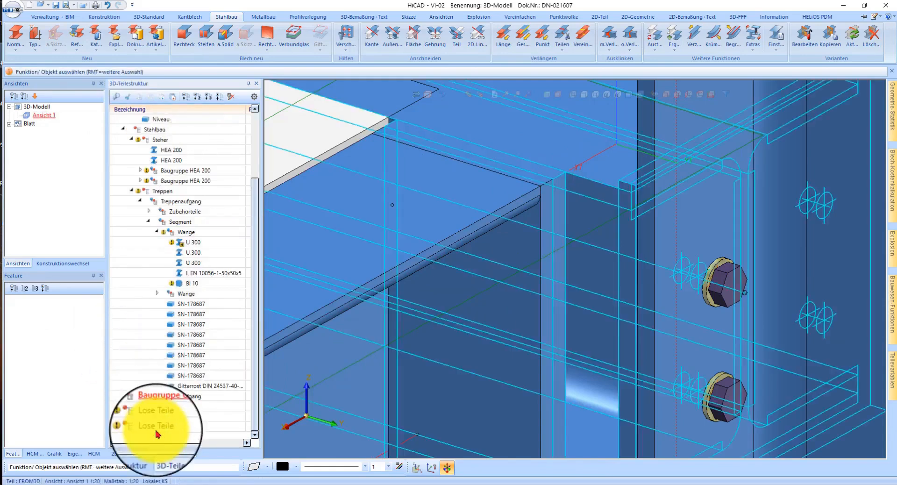
drag(161, 414, 162, 145)
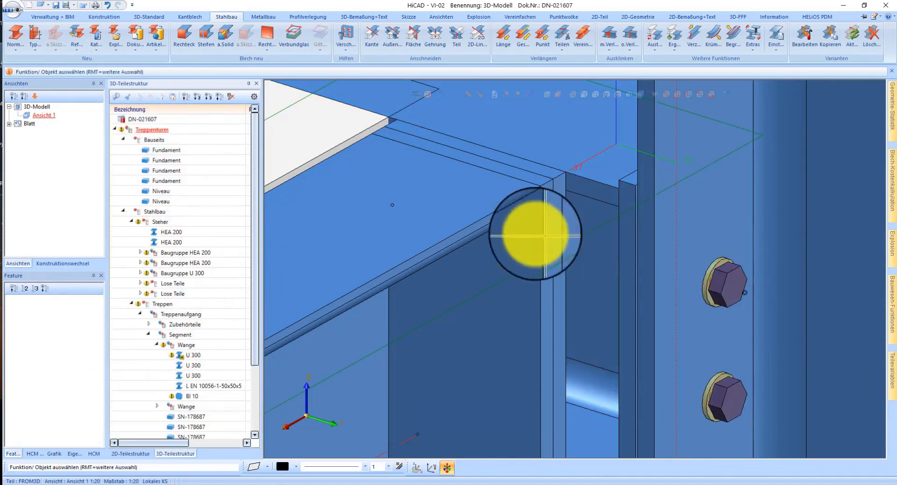
click(586, 172)
scroll(496, 123, down, 3)
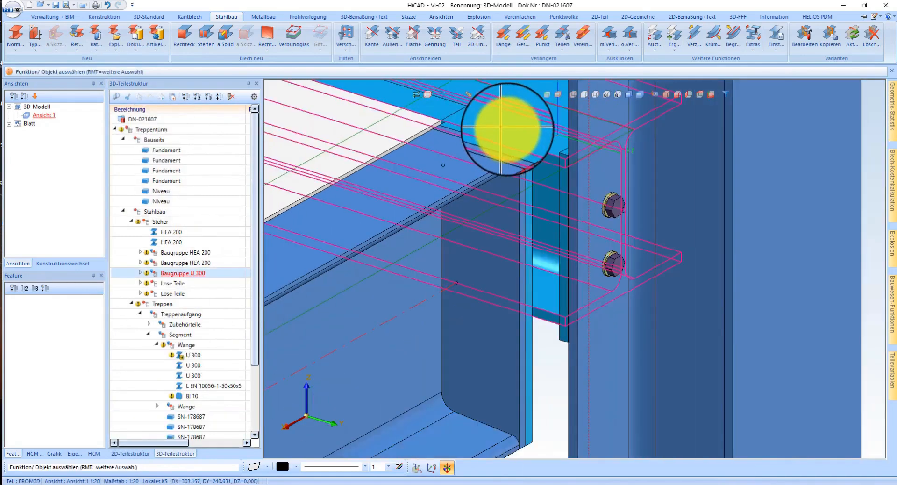
Step: Delete all working planes from the model
middle_drag(508, 130, 551, 246)
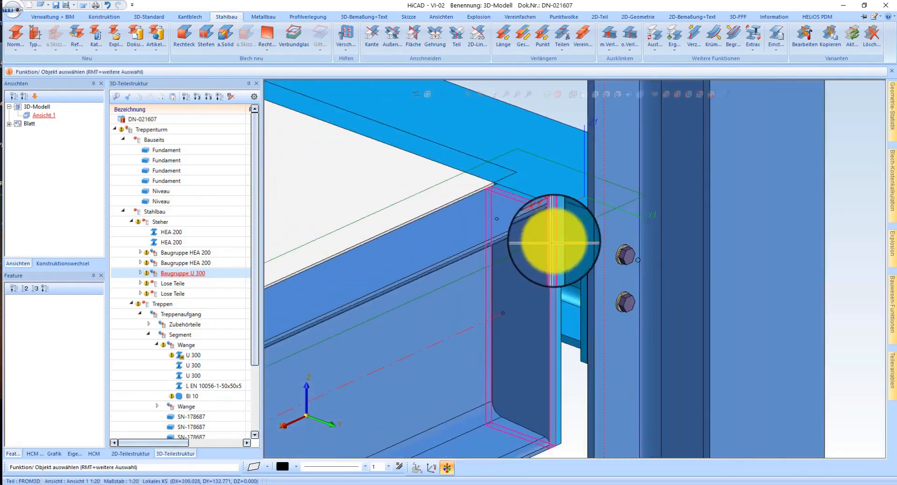
right_click(567, 229)
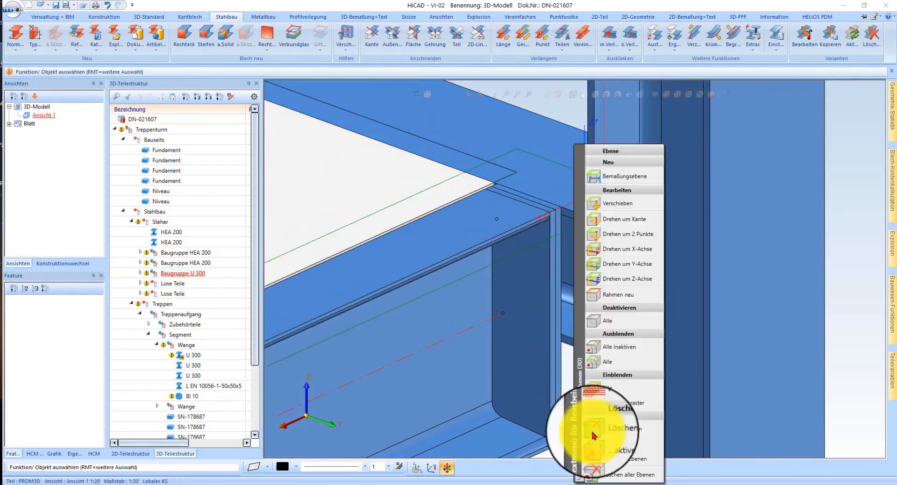
click(628, 475)
middle_drag(569, 311, 538, 211)
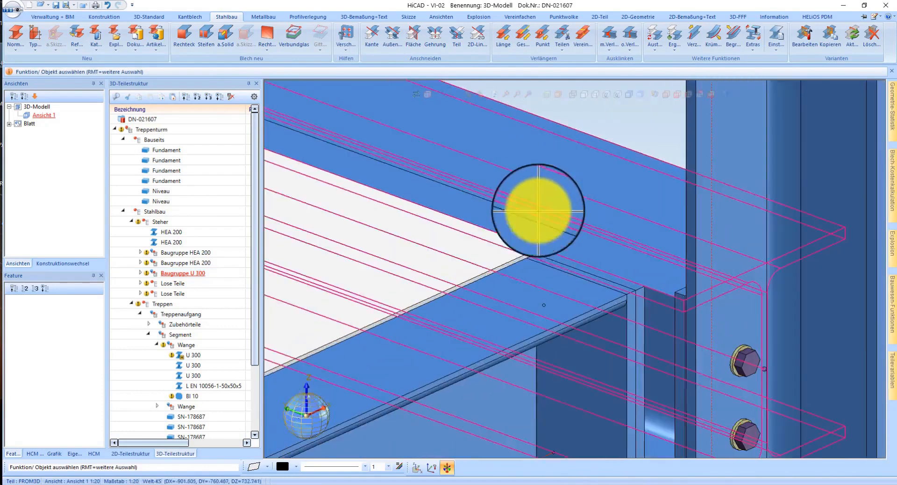
Step: Extend the Gitterrost landing grating's beam-side edge by a vector picked between corner points in wireframe display, and restore the shaded display
right_click(515, 250)
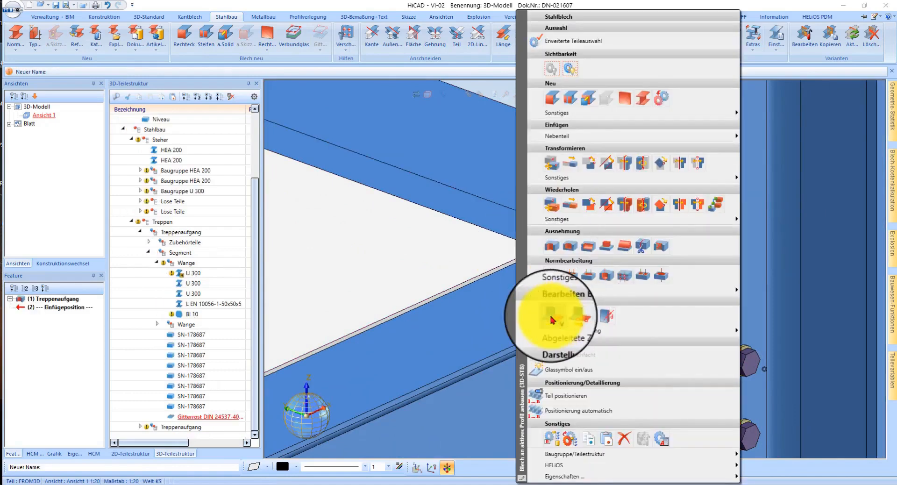
click(571, 316)
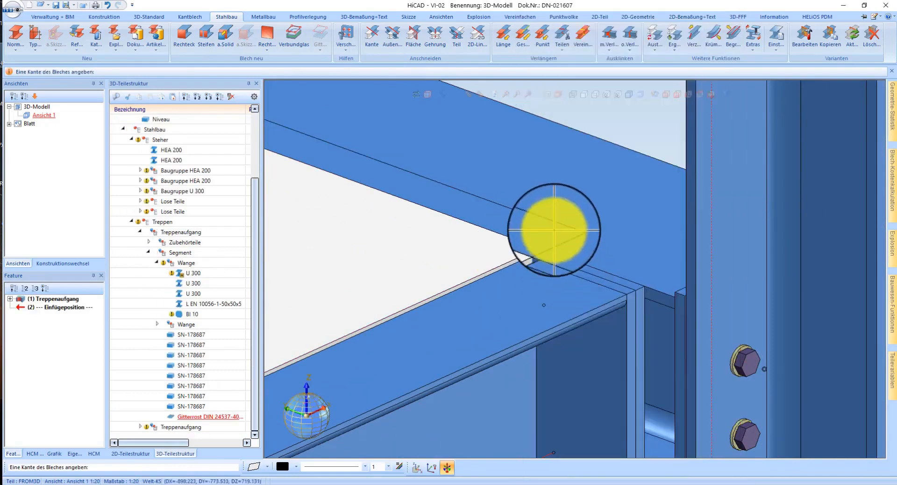
click(558, 94)
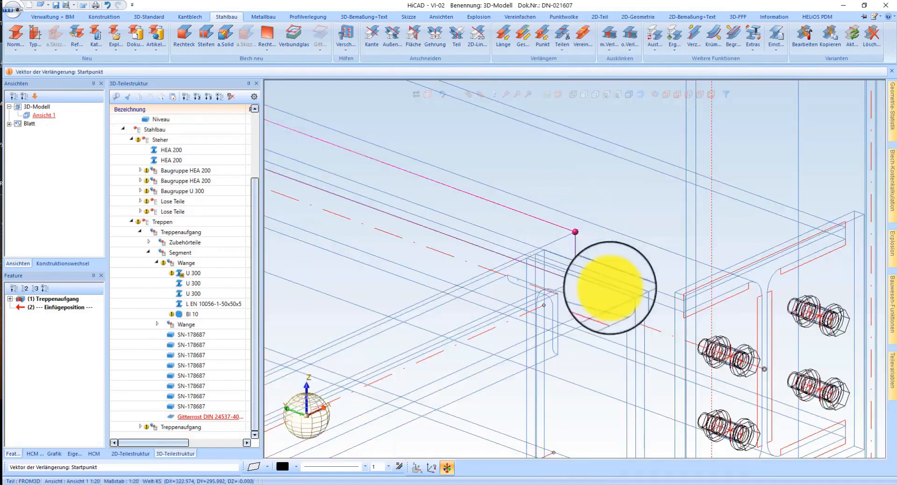
click(627, 295)
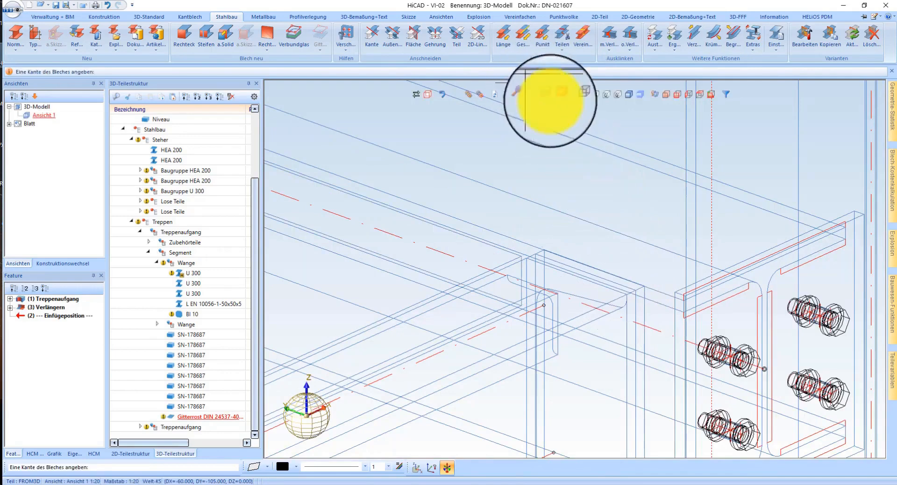
click(627, 95)
Step: Extend the landing grating's beam-side edge again with a second vector picked at the stringer's corner
scroll(526, 243, up, 3)
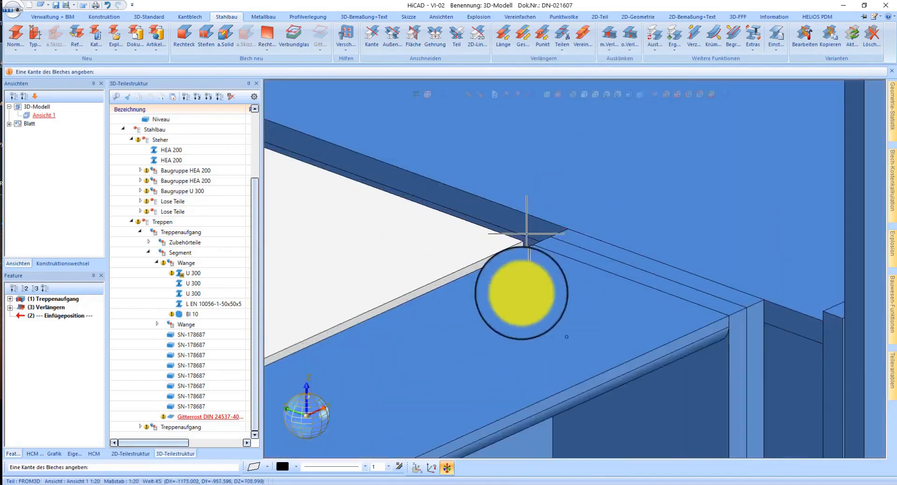
scroll(601, 285, down, 8)
scroll(616, 281, up, 3)
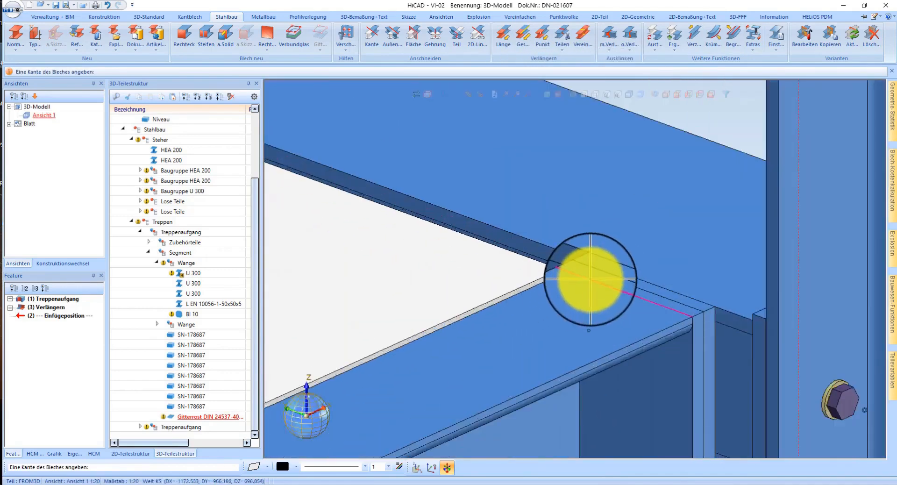
click(590, 279)
scroll(596, 294, up, 5)
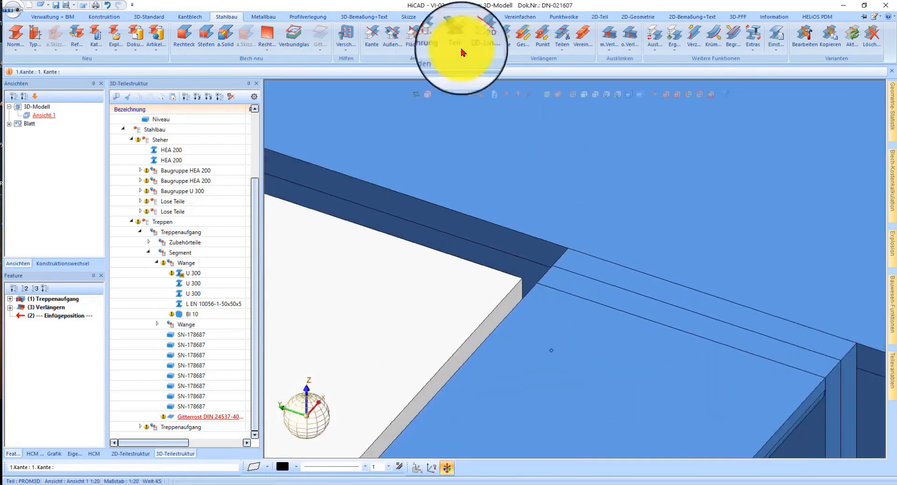
click(407, 49)
right_click(475, 277)
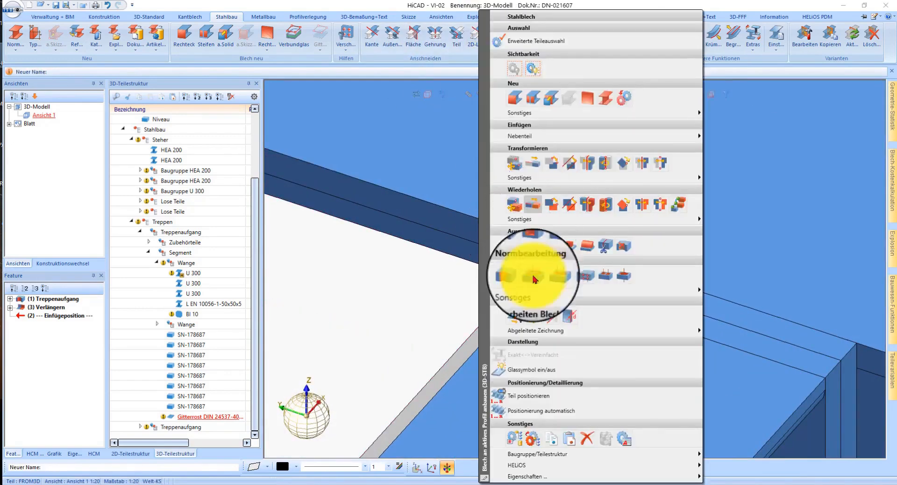
click(549, 312)
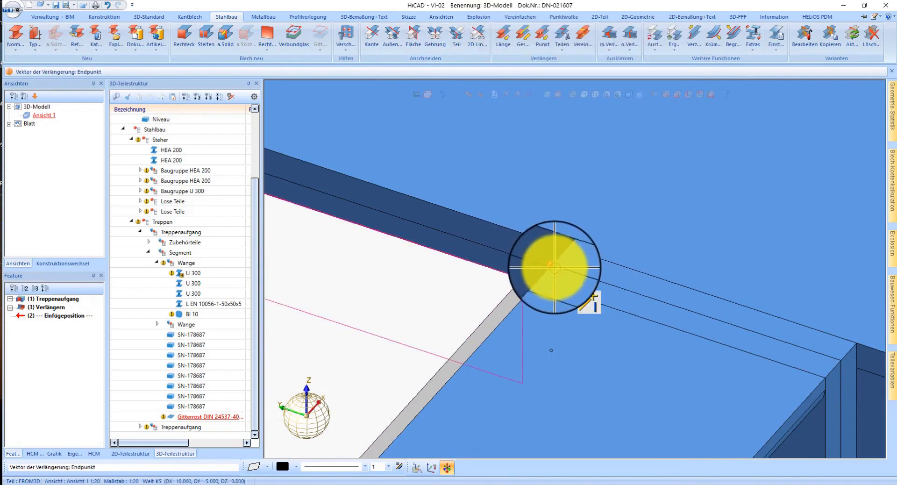
click(619, 261)
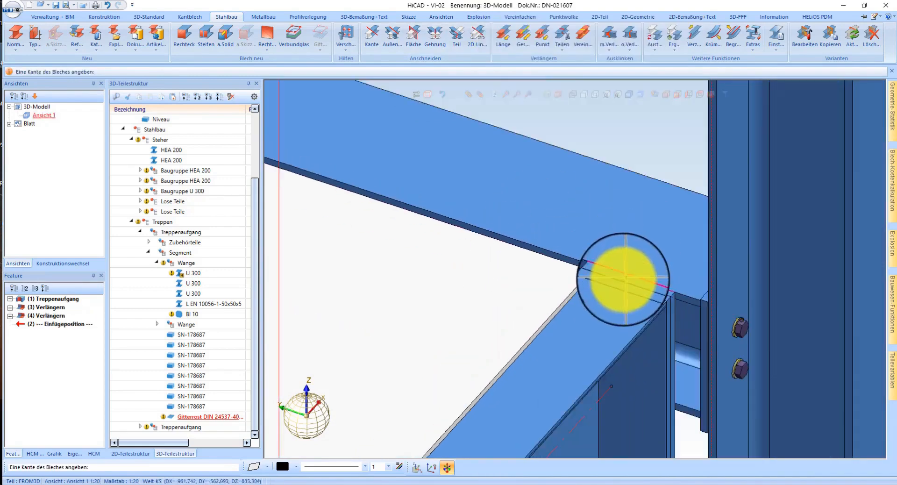
Step: Select the three U 300 stringer end profiles at the opposite landing side and trim them to a 3D edge
middle_click(644, 274)
scroll(637, 269, down, 5)
middle_click(631, 267)
middle_drag(523, 225, 608, 220)
scroll(543, 168, up, 3)
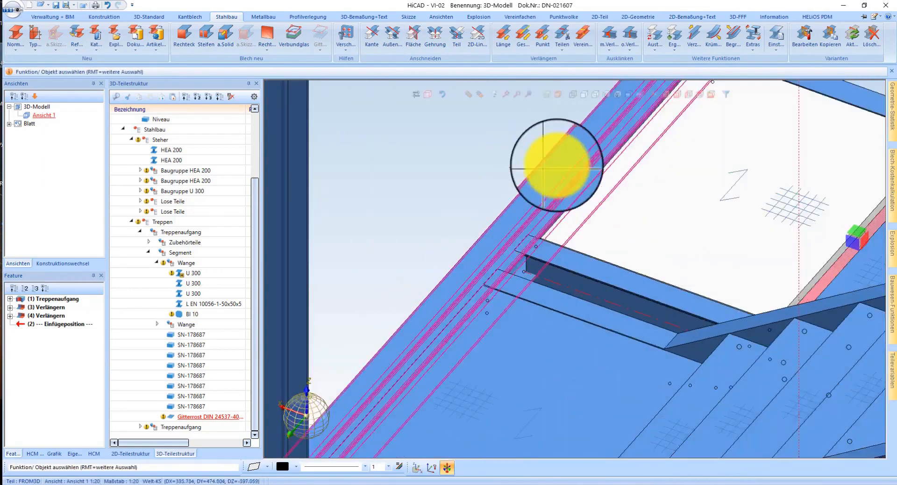
scroll(543, 167, down, 3)
click(538, 227)
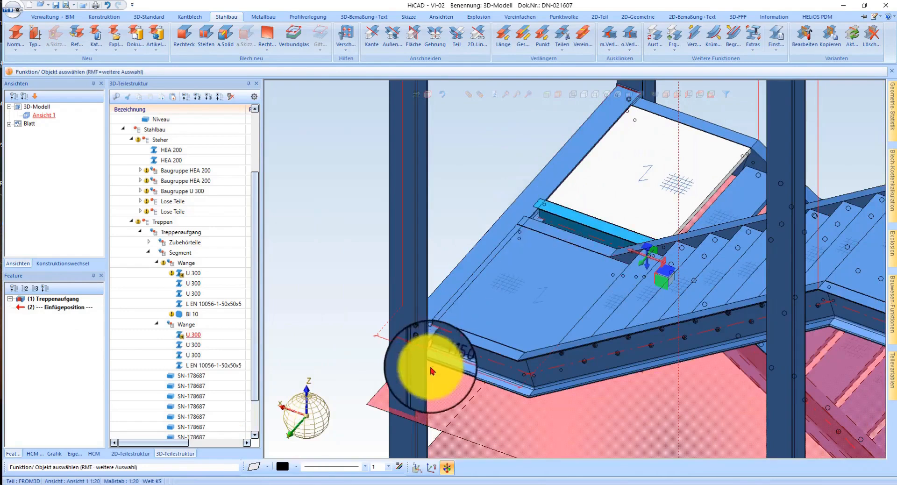
ctrl+click(445, 334)
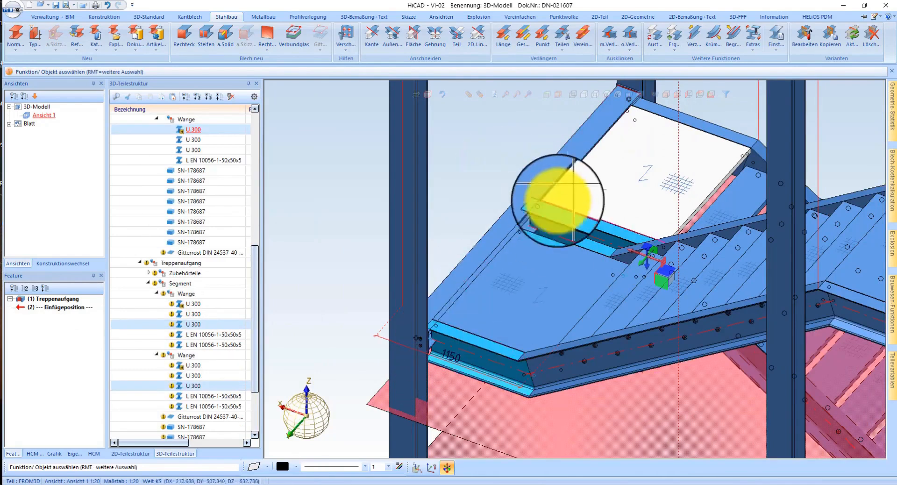
right_click(544, 208)
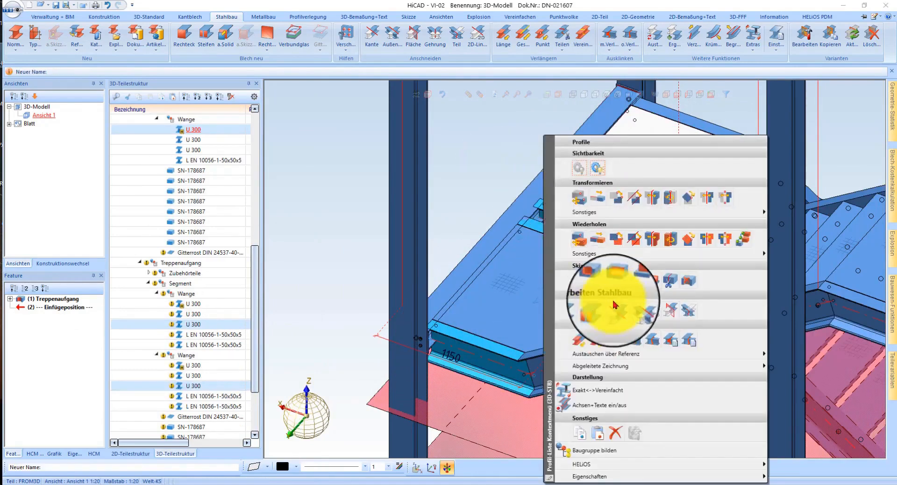
click(601, 310)
scroll(534, 210, up, 3)
click(607, 206)
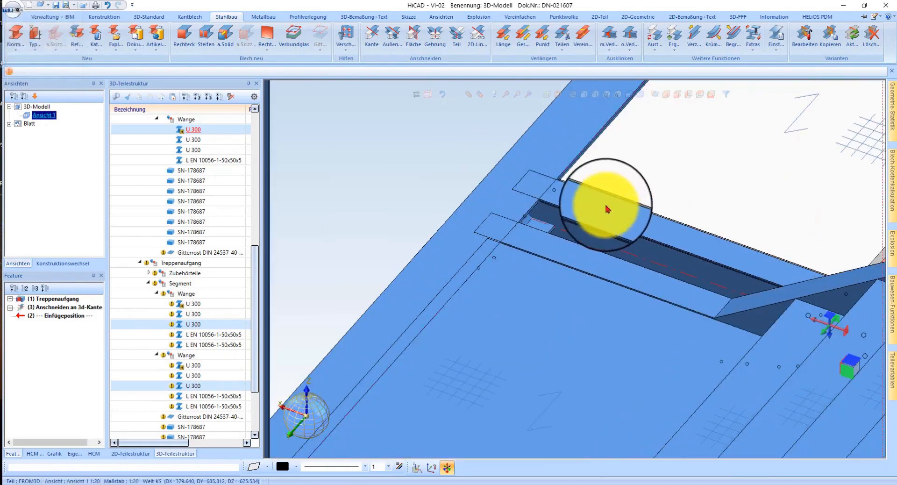
Step: Trim the three selected U 300 end profiles to the edge of the adjoining landing beam
scroll(551, 176, up, 4)
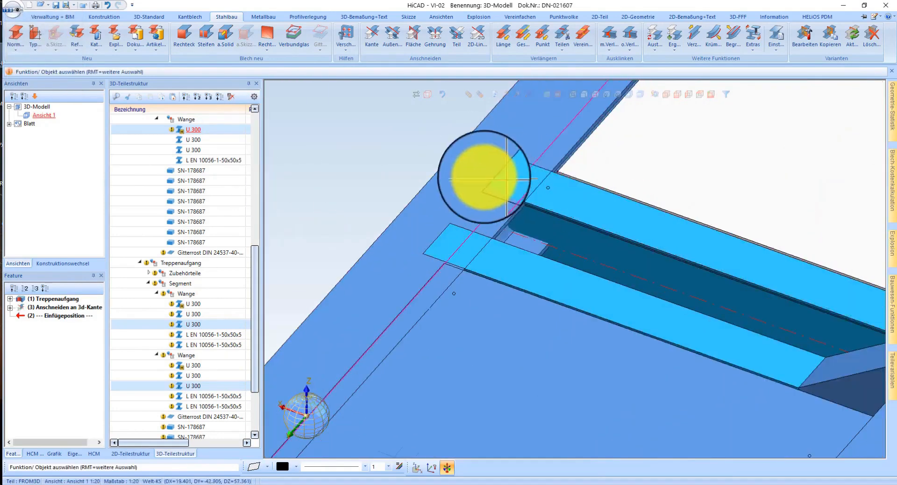
right_click(537, 201)
click(624, 310)
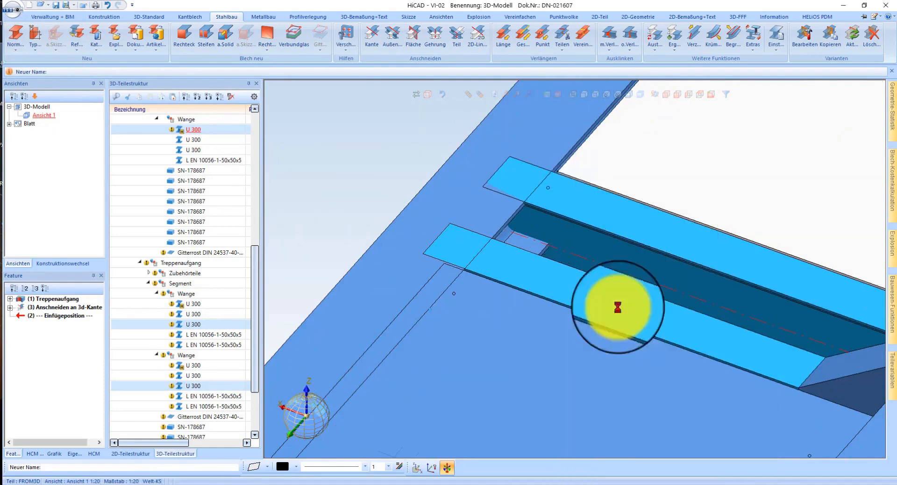
click(512, 214)
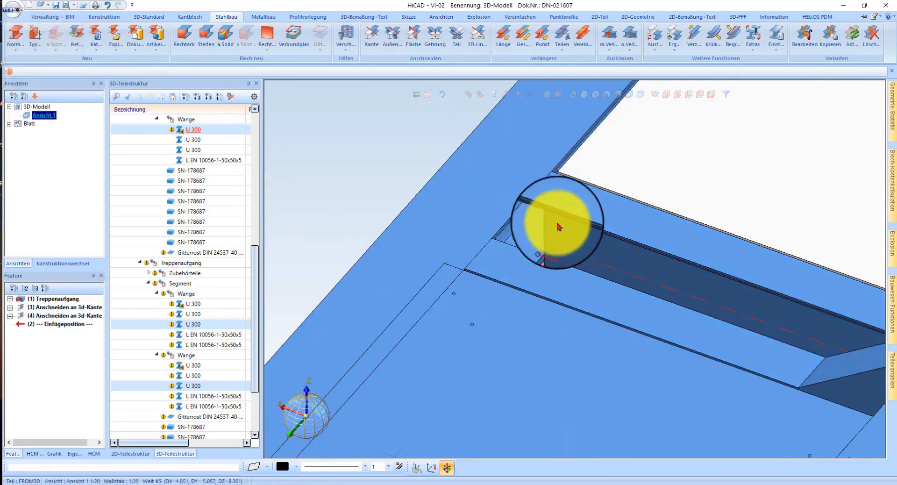
Step: Add a BI 10 rectangular plate in S235JR to two U 300 stringer ends, as subparts with automatic placement and profile shortening
click(184, 37)
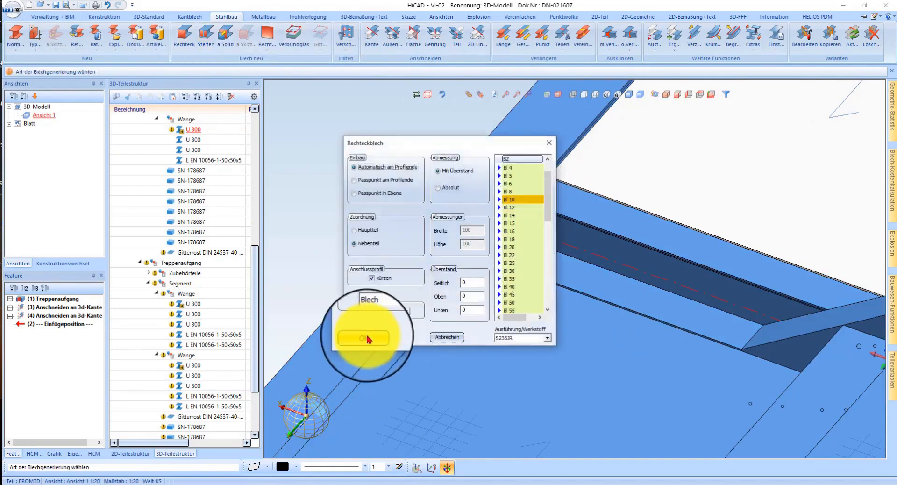
click(364, 337)
click(544, 208)
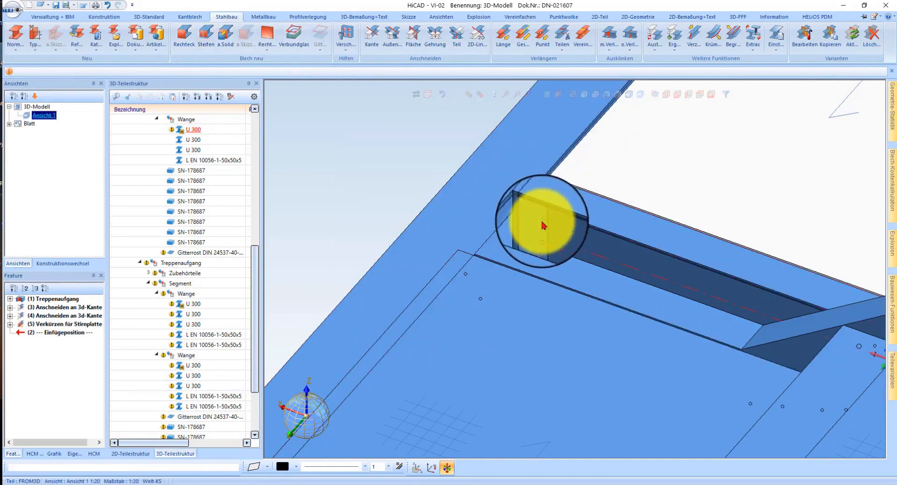
key(Return)
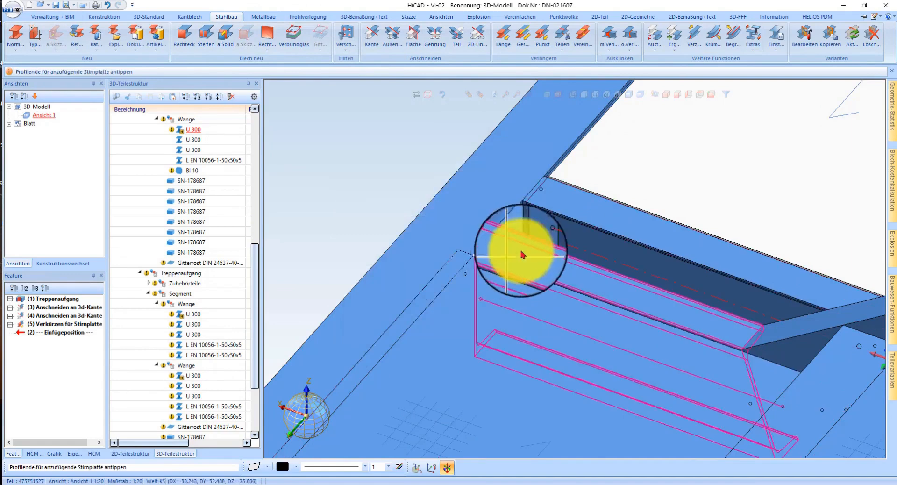
click(523, 254)
key(Return)
Step: Add two BI 10 end plates with the same settings to the outer stringer's U 300 end beside the column
scroll(599, 155, down, 4)
scroll(444, 274, up, 3)
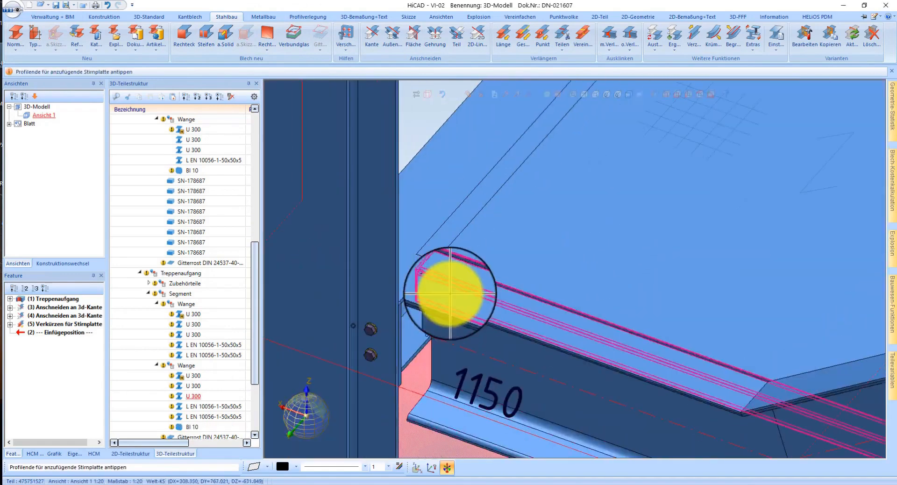
click(450, 307)
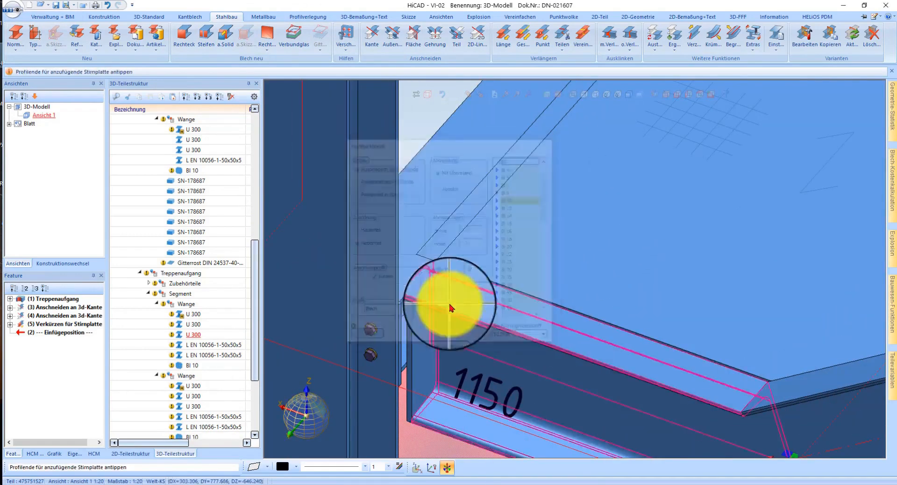
key(Return)
scroll(459, 314, down, 3)
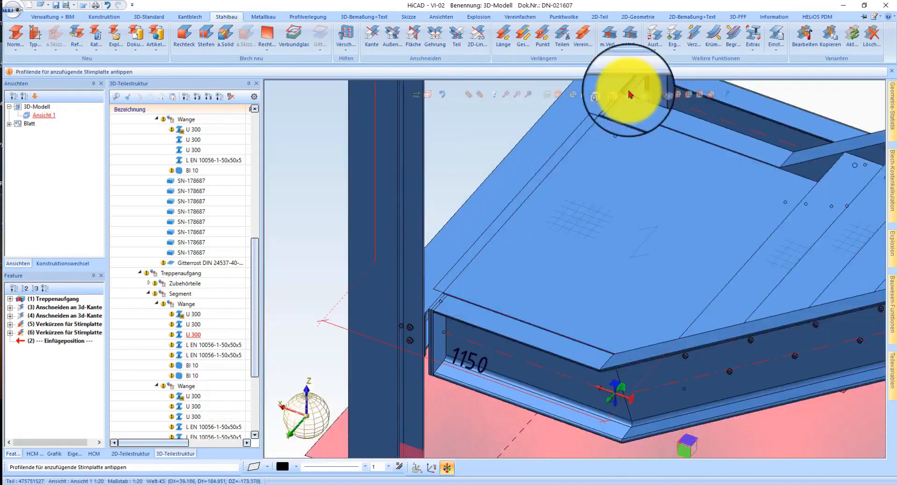
Step: Add a second BI 10 end plate to each of the two inner U 300 stringer ends
scroll(589, 189, up, 4)
click(629, 199)
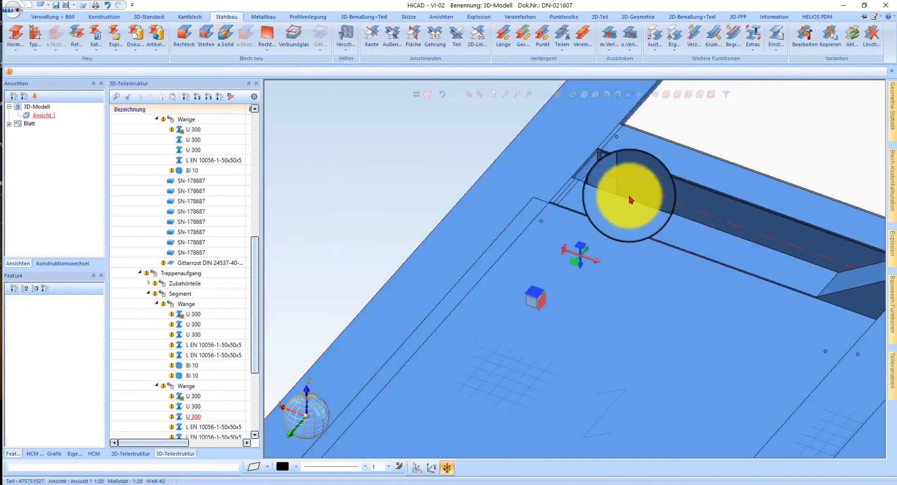
key(Return)
click(631, 171)
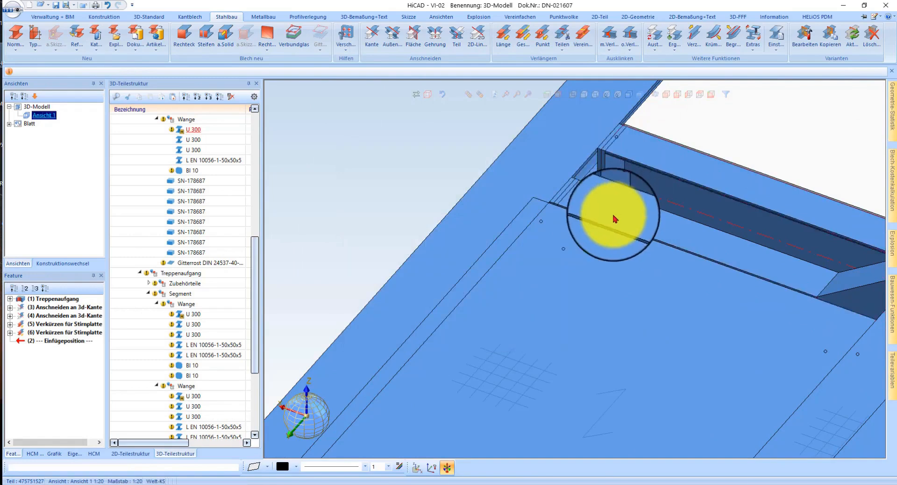
key(Return)
Step: Move the beam-side BI 10 plate of each of the three Wange assemblies into Baugruppe U 300
scroll(549, 261, down, 3)
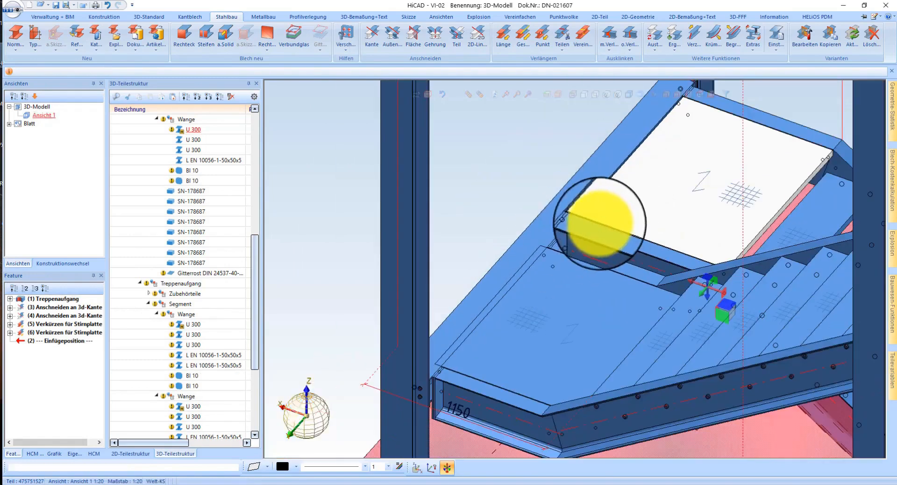
scroll(600, 223, up, 4)
click(518, 253)
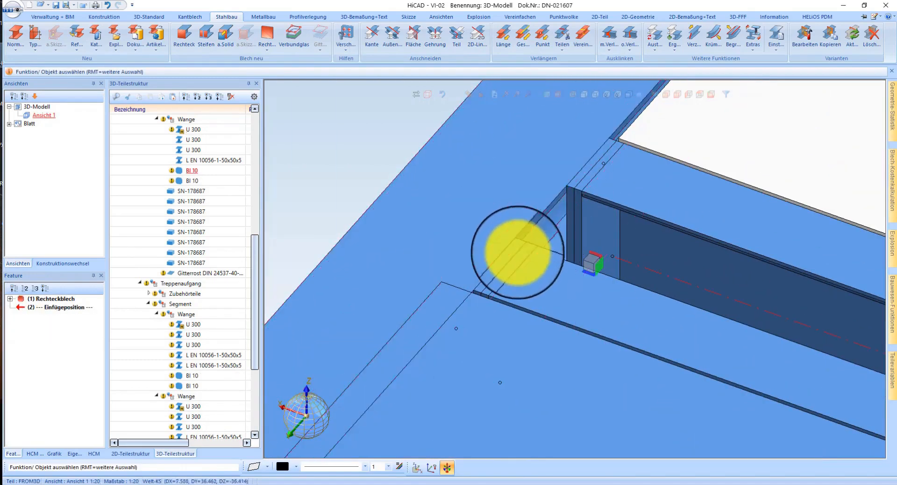
scroll(551, 252, down, 4)
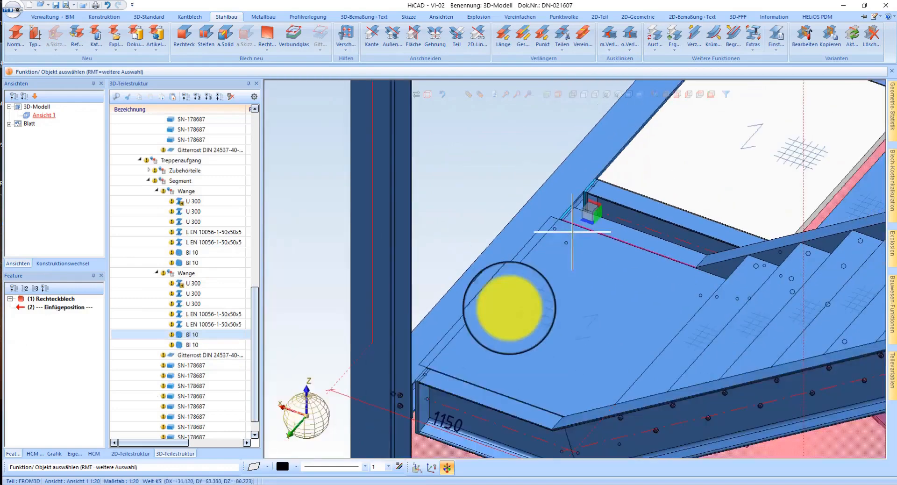
scroll(463, 356, up, 4)
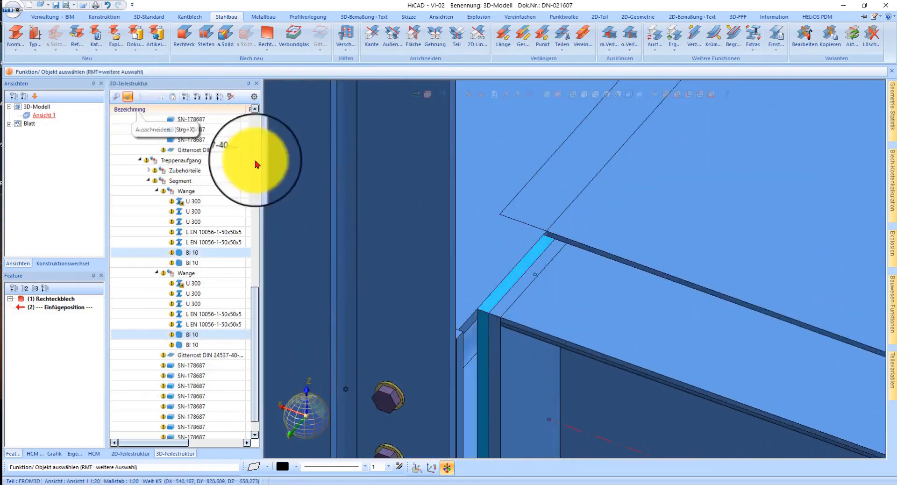
click(465, 316)
click(180, 211)
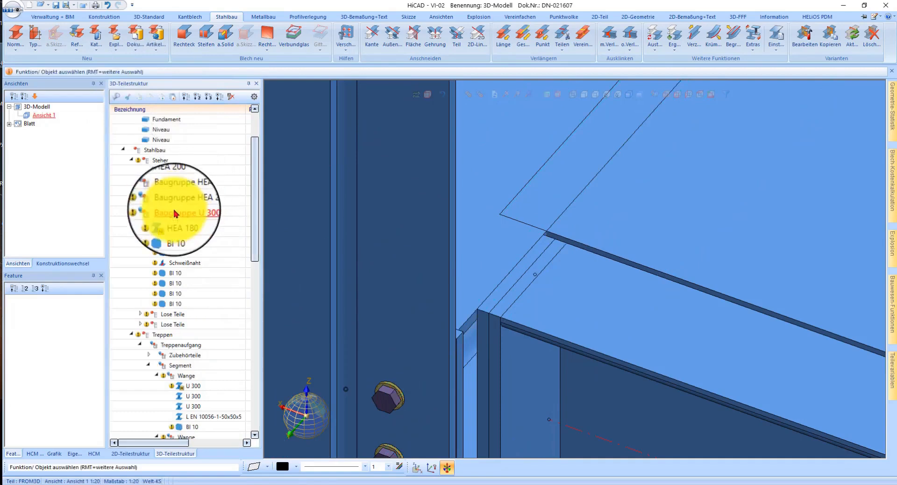
Step: Isolate Baugruppe U 300 to inspect its attached plates, and redisplay all parts
click(482, 96)
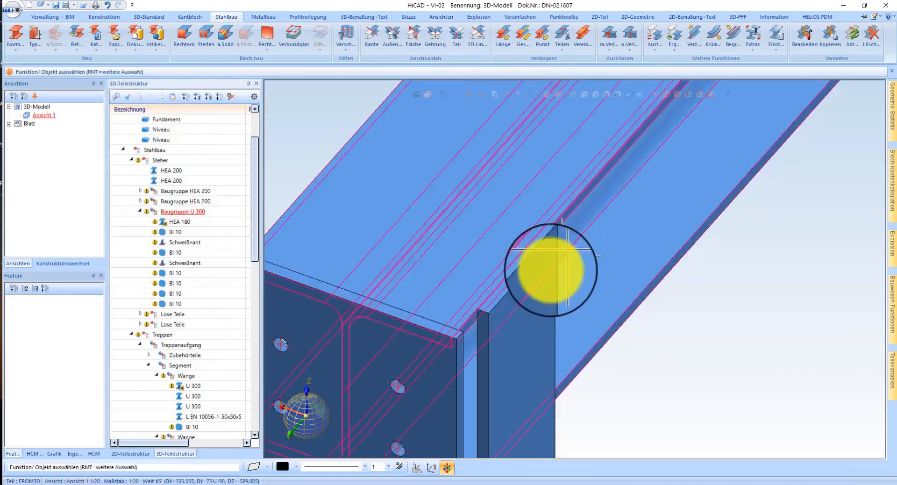
middle_drag(528, 250, 507, 242)
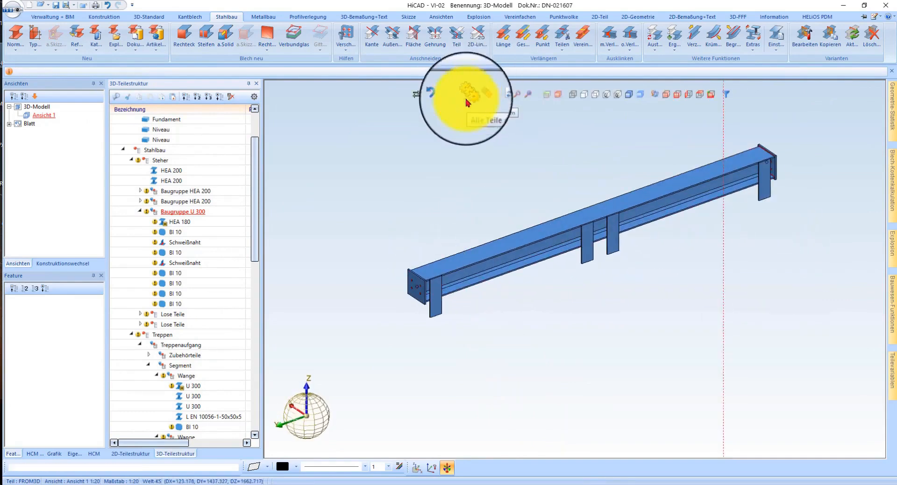
click(467, 97)
Step: Delete the vertical guide line running through the model view
right_click(707, 351)
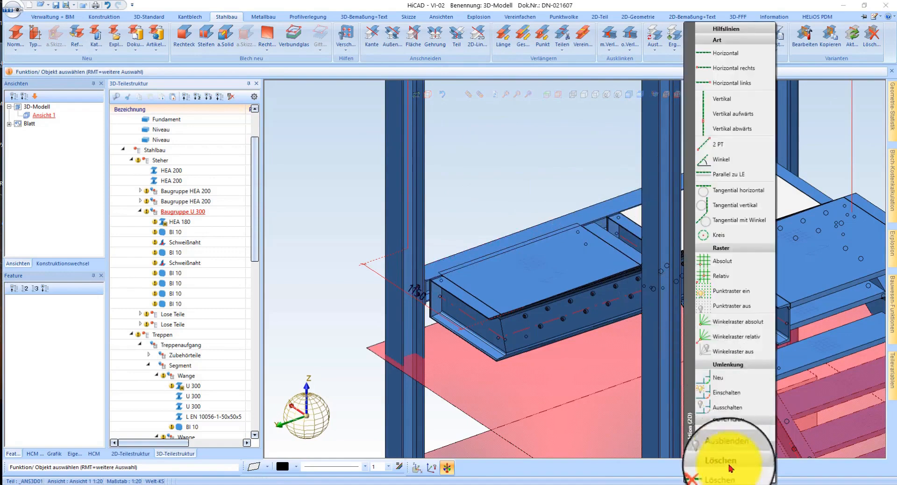
click(730, 463)
scroll(745, 231, up, 5)
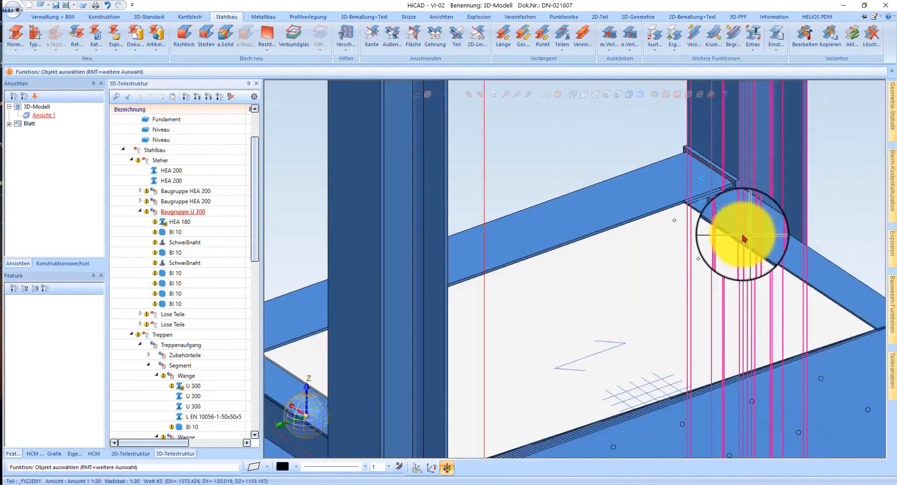
Step: Start a screw connection on the stringer's end plate face, with exact detailing, calculated clamping length and site assembly
middle_drag(704, 227, 682, 222)
scroll(685, 169, up, 5)
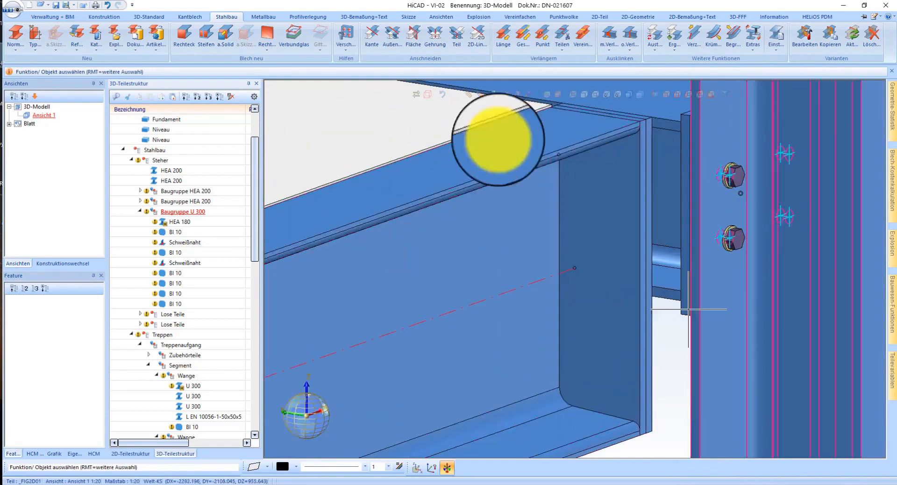
click(150, 17)
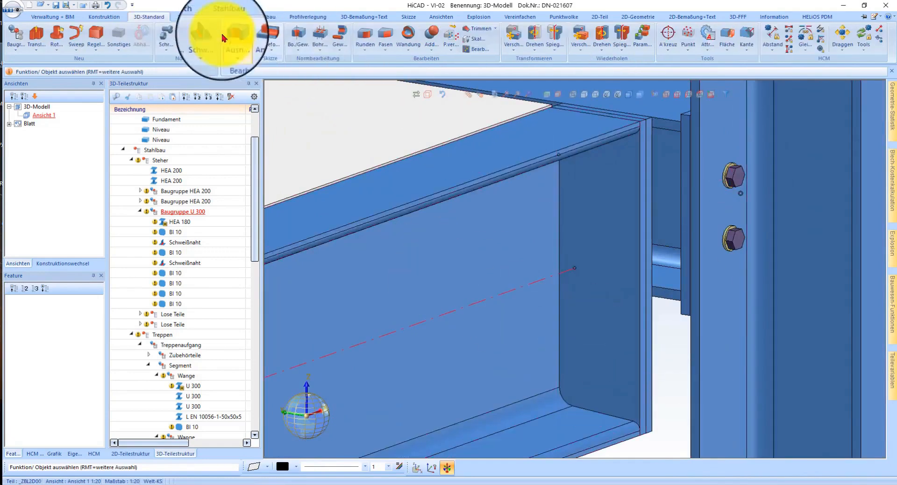
click(189, 41)
click(587, 265)
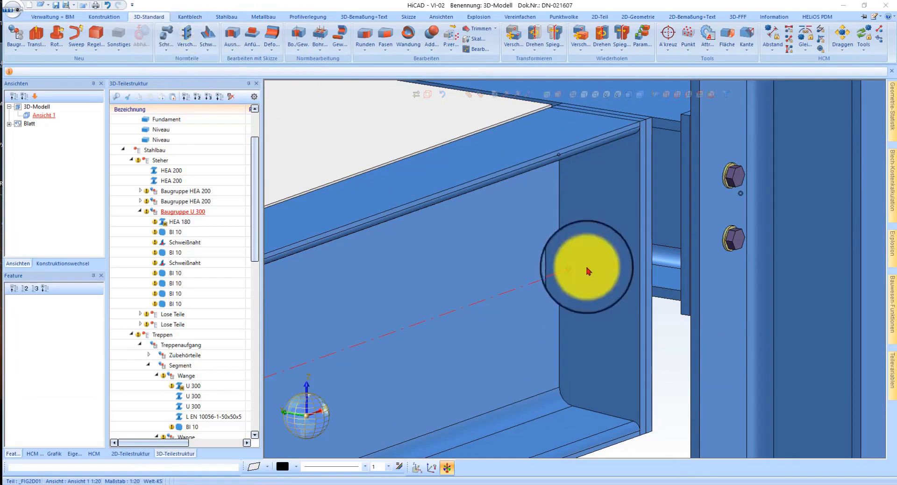
click(37, 55)
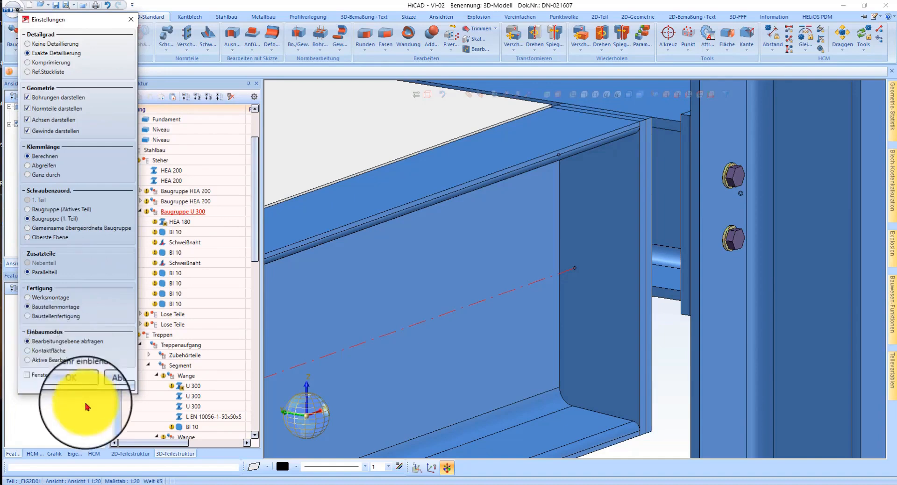
click(75, 386)
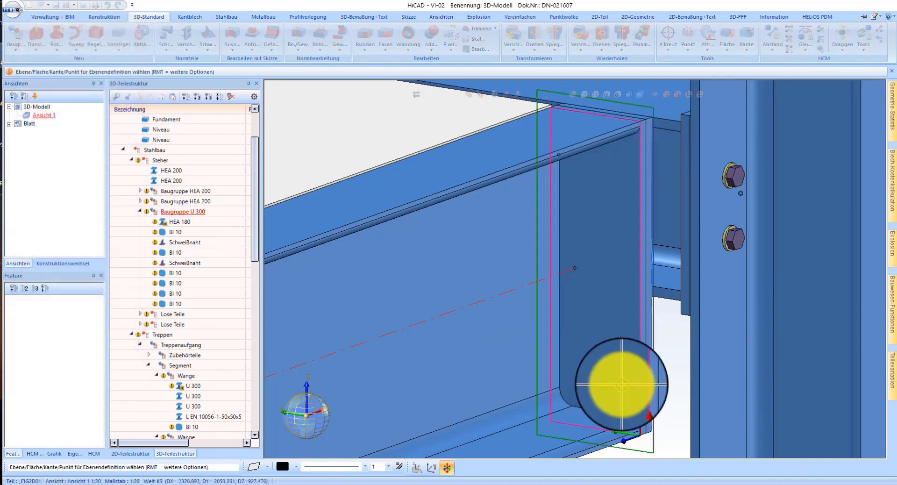
click(608, 397)
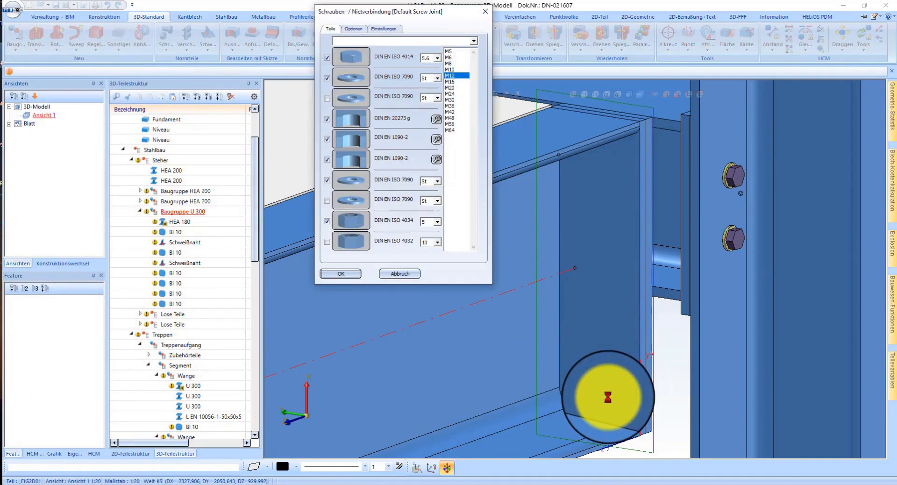
Step: Choose DIN EN ISO 4017 hexagon screws in size M12 for the screw connection
click(352, 58)
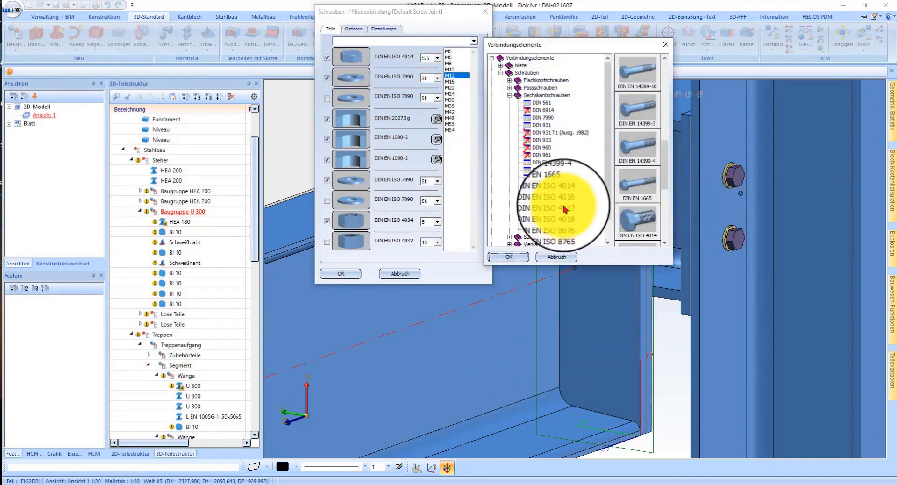
click(564, 207)
click(516, 257)
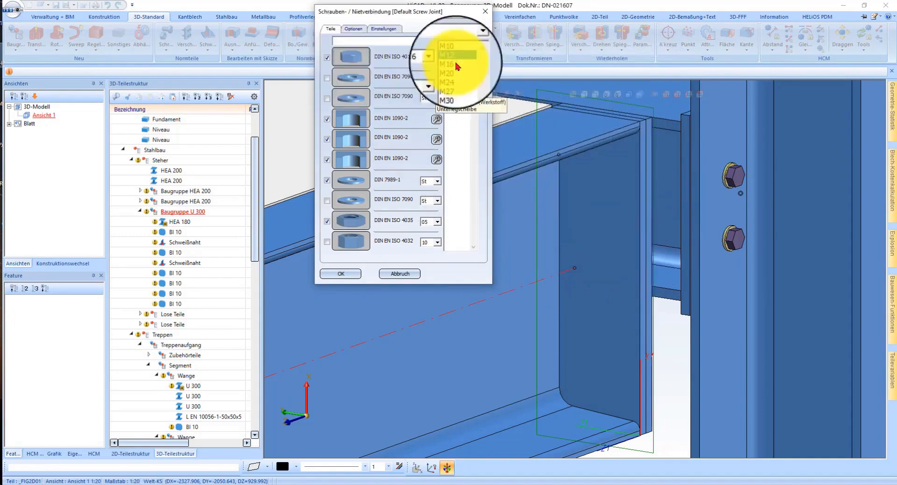
click(346, 276)
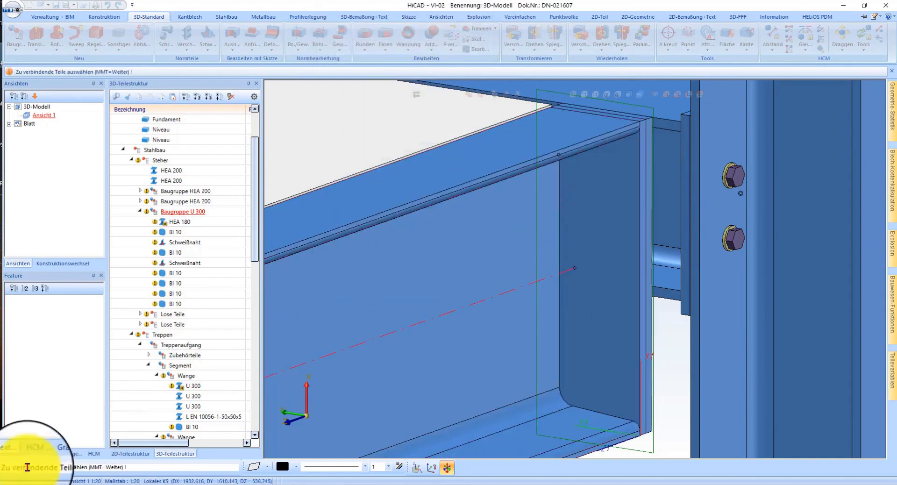
Step: Select the stringer's BI 10 end plate and the adjoining beam-side BI 10 plate as the parts to connect
click(644, 190)
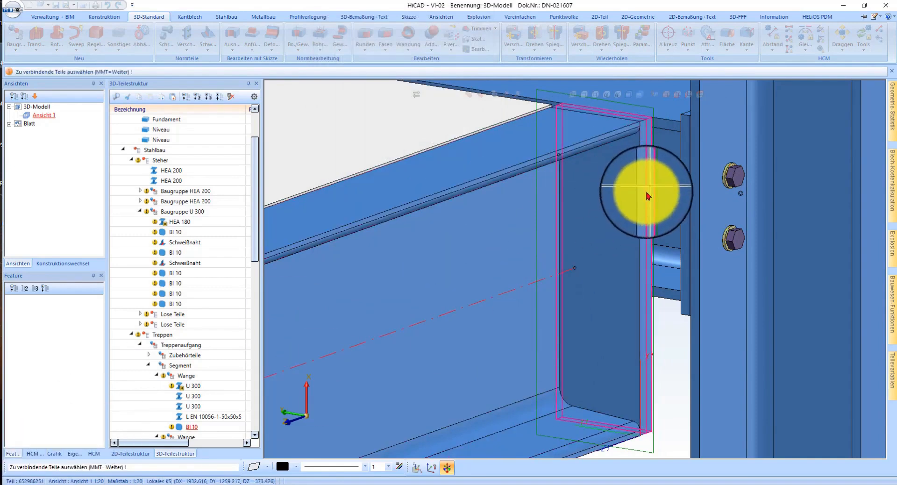
click(648, 192)
middle_click(612, 258)
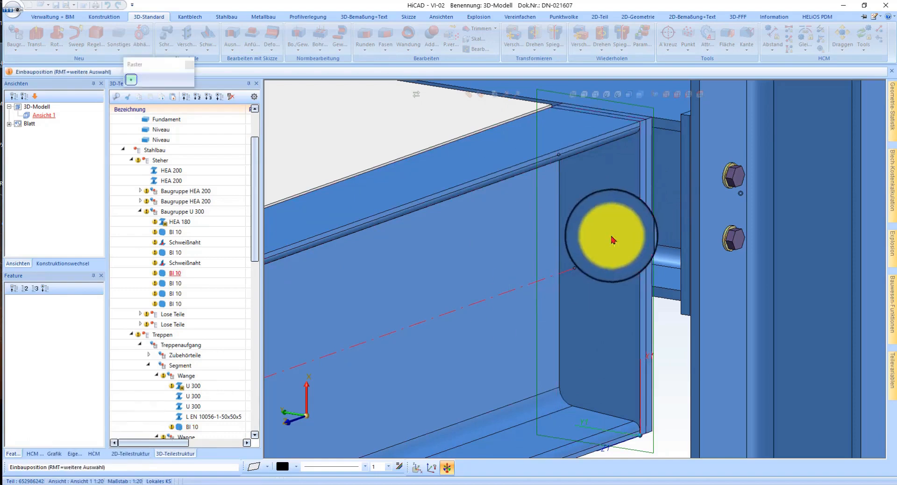
Step: Arrange the screws in a linear grid with nx 2 and ny 1
scroll(604, 208, up, 3)
click(145, 81)
scroll(564, 229, down, 2)
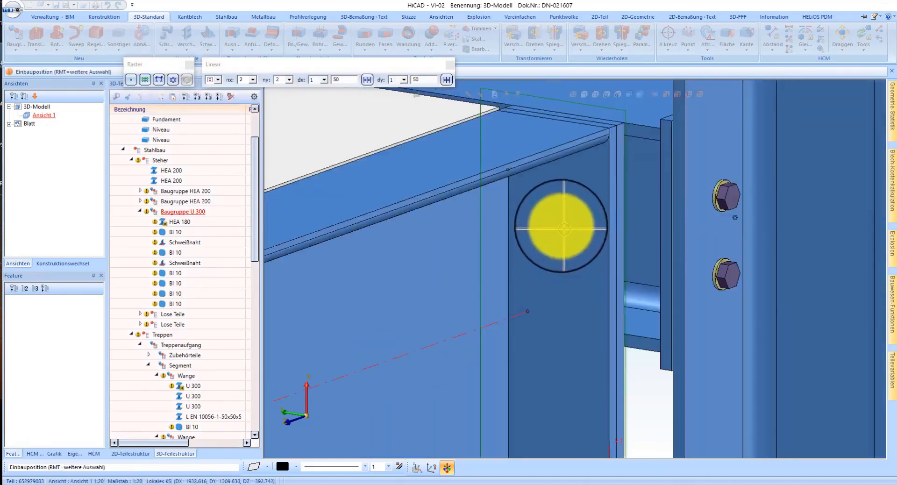
scroll(564, 229, down, 2)
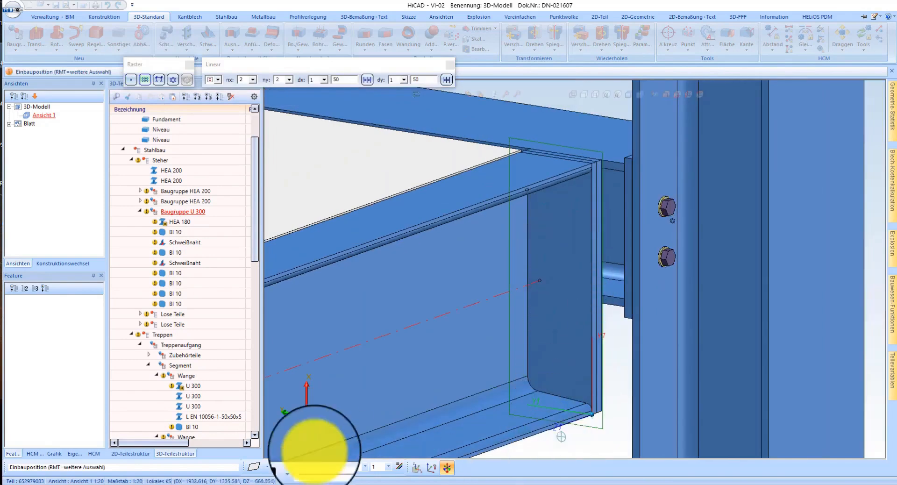
click(289, 80)
click(283, 89)
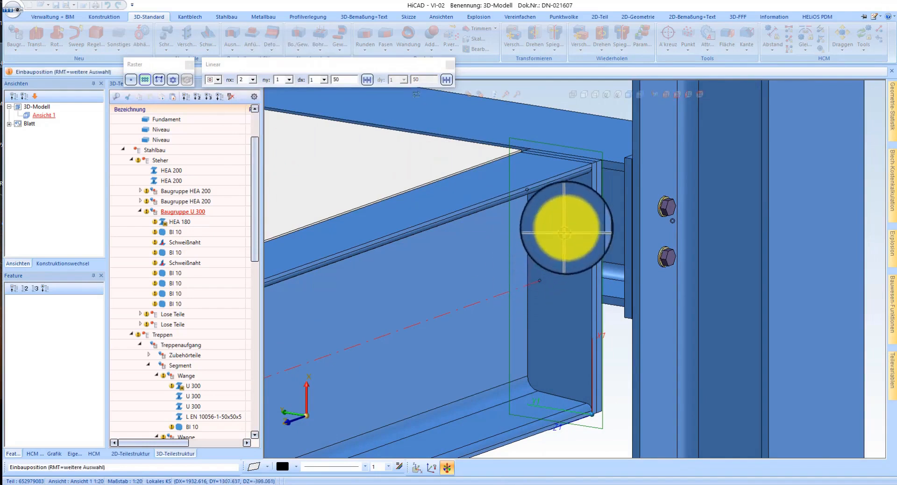
Step: Try several reference points for the linear screw grid and settle on the middle of its right side
scroll(565, 229, up, 2)
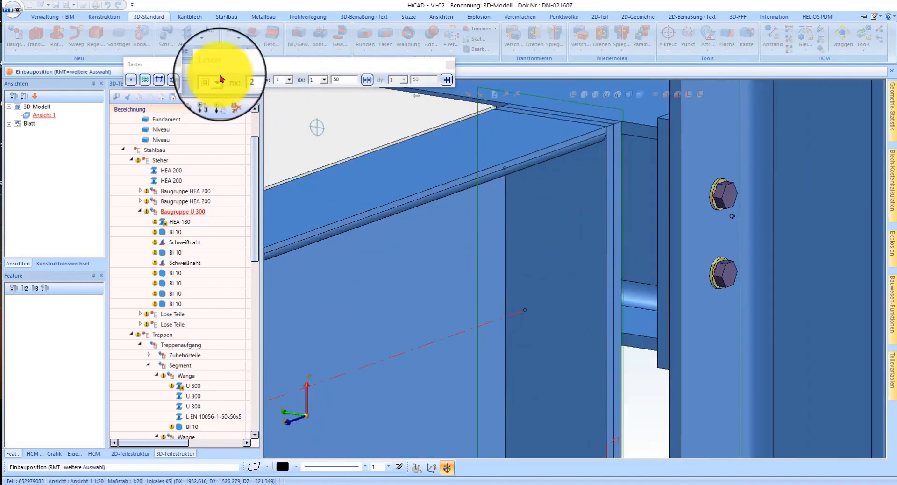
click(216, 93)
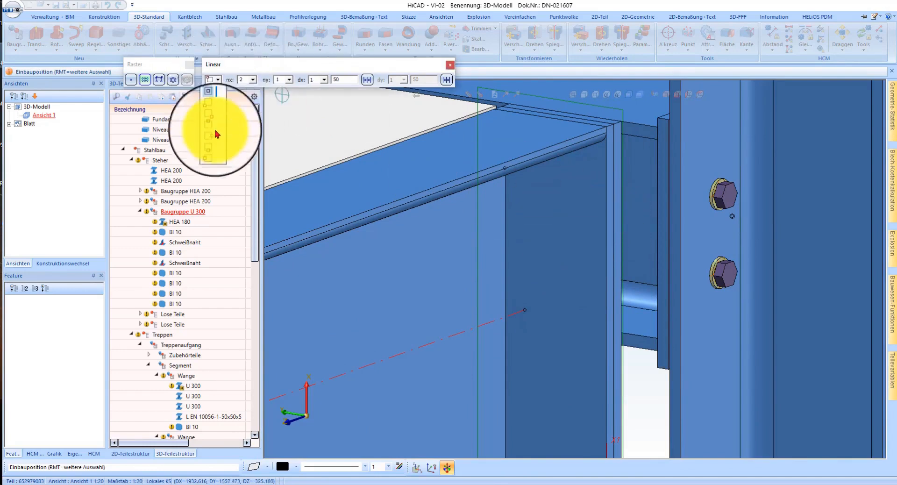
click(215, 148)
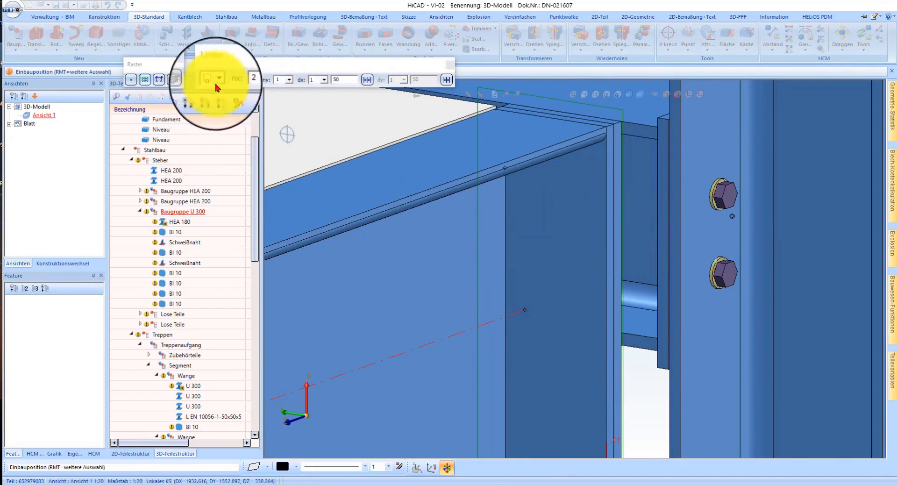
click(213, 114)
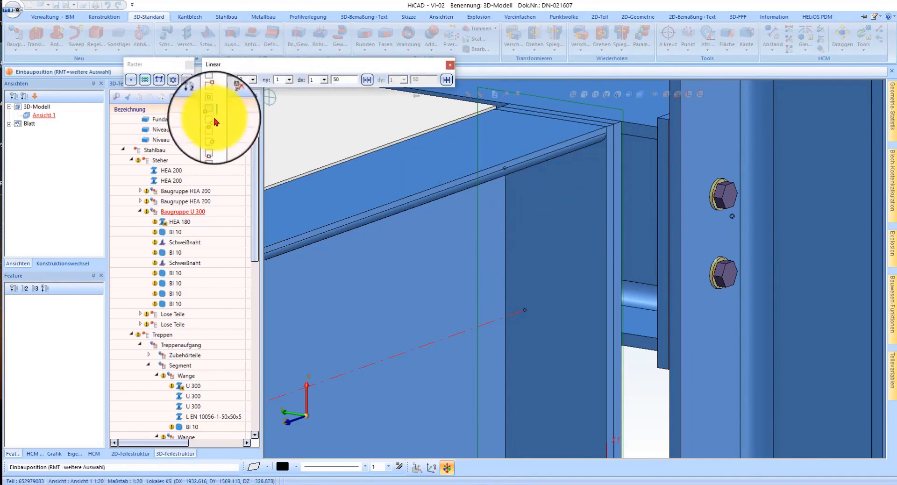
click(216, 128)
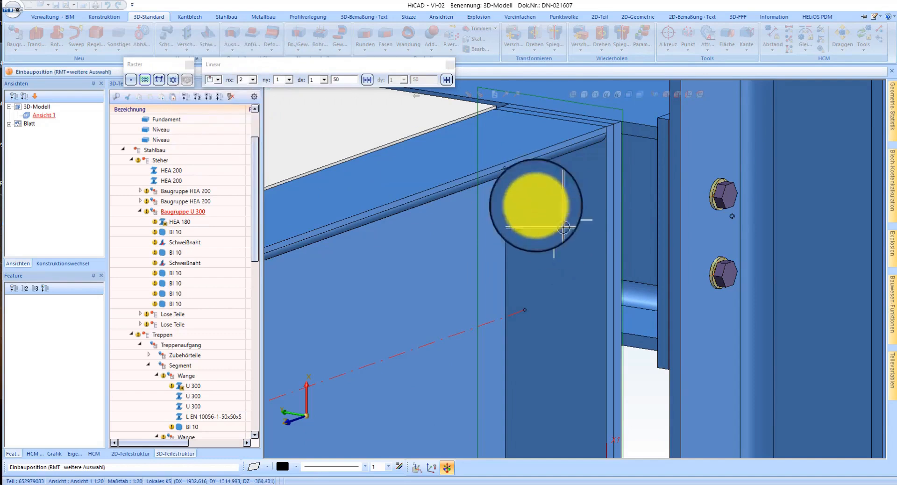
click(216, 83)
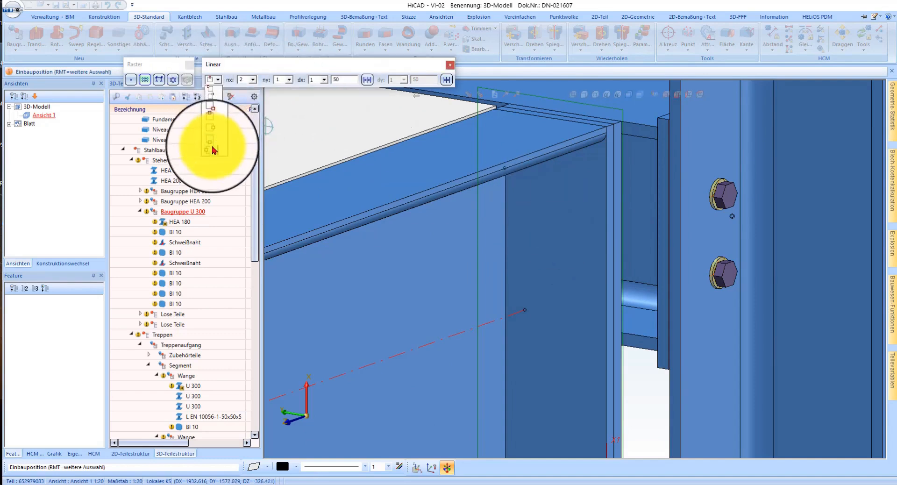
click(214, 149)
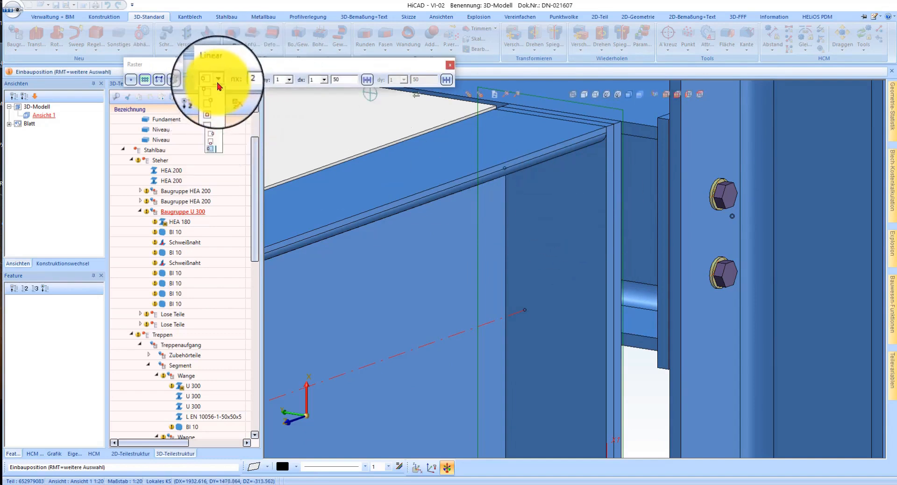
click(218, 135)
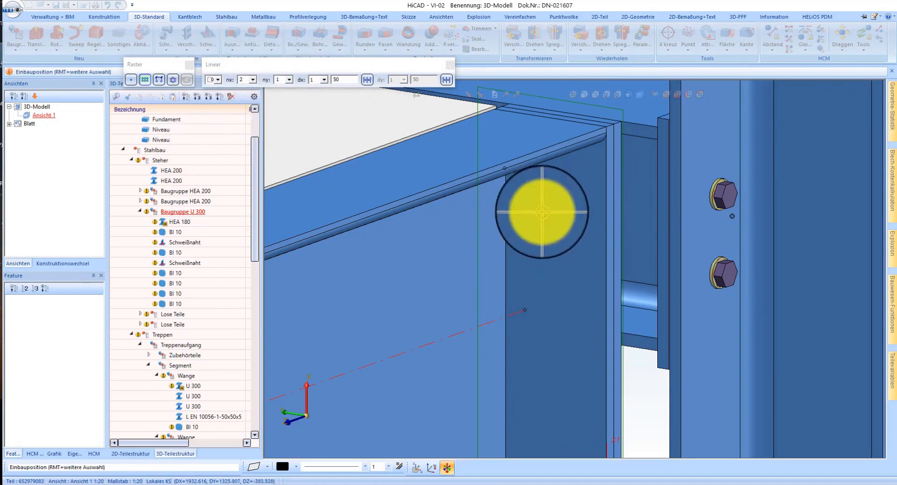
scroll(565, 230, up, 1)
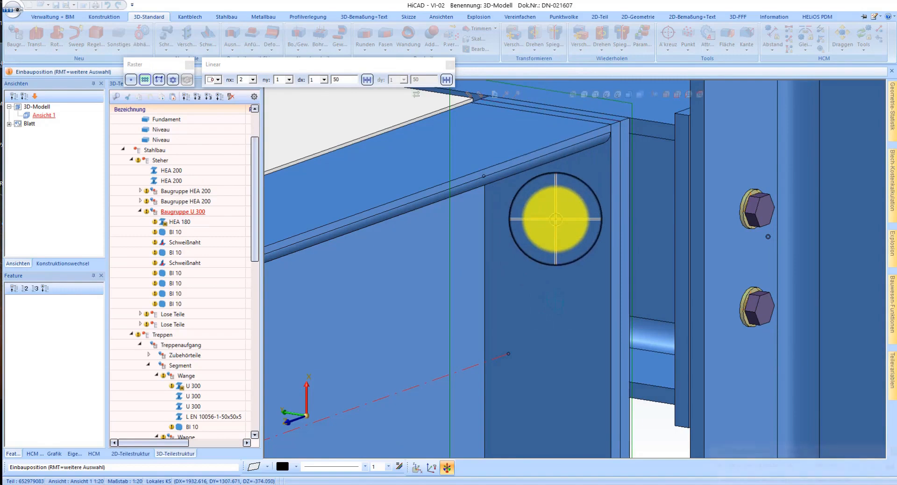
Step: Place the screw pair at a relative offset of -50 from the midpoint of the end plate's upper edge
text(R)
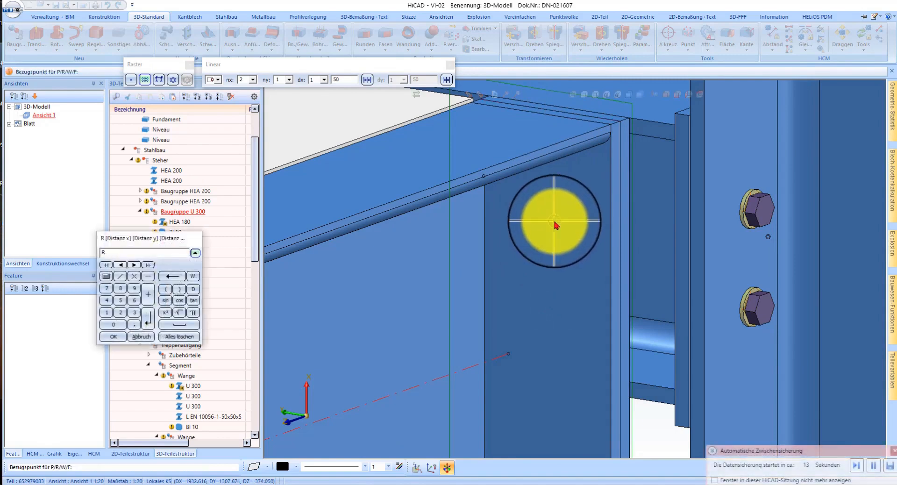
key(Return)
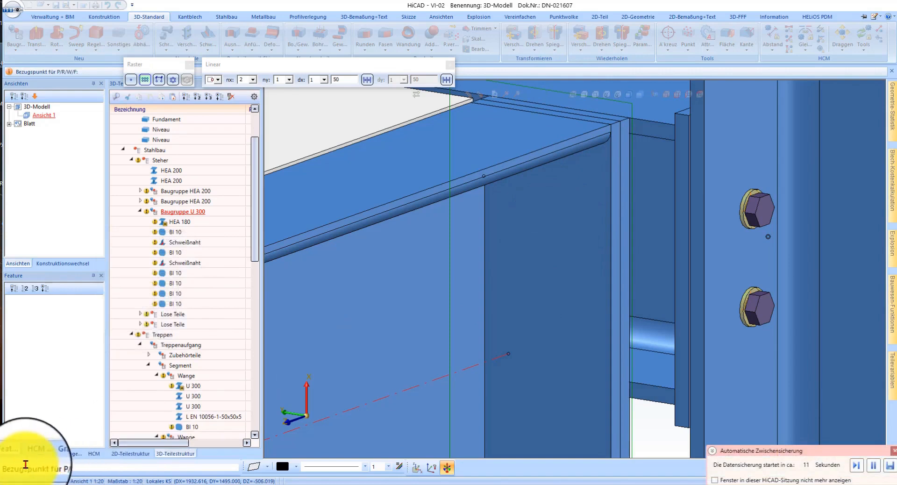
click(552, 111)
text(R -50)
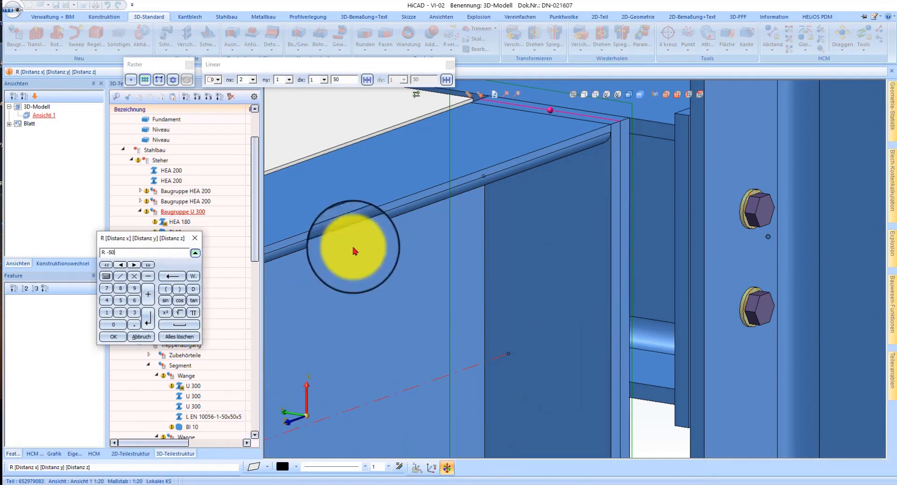
key(Return)
key(Return)
key(Return)
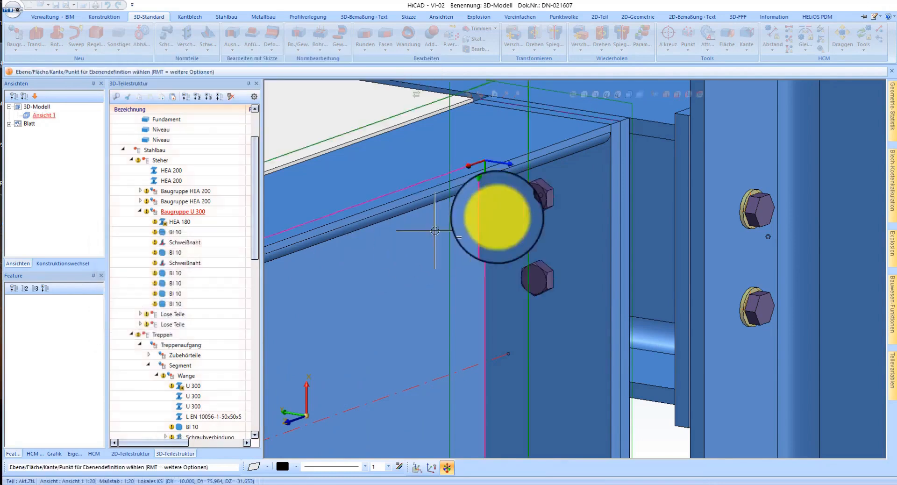
scroll(514, 257, down, 2)
key(Escape)
Step: Add a DIN EN ISO 7090 washer under the heads of the two new M12 screws
scroll(537, 243, up, 2)
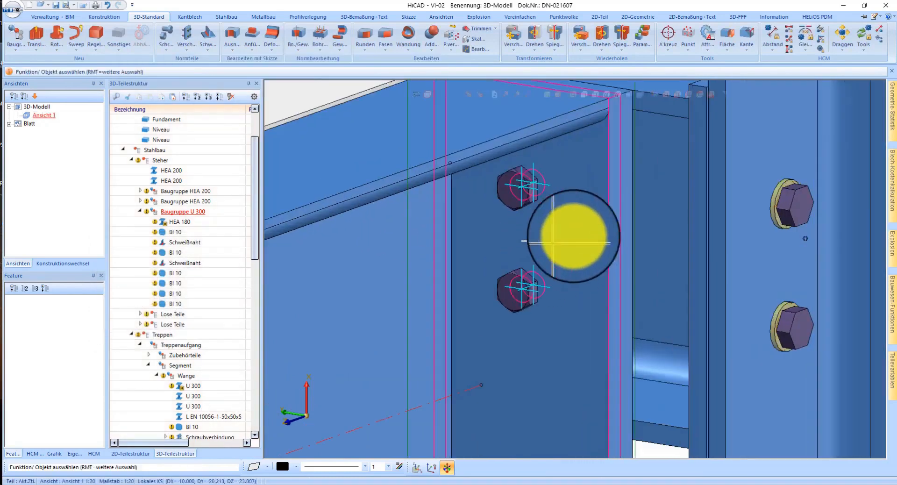
right_click(515, 176)
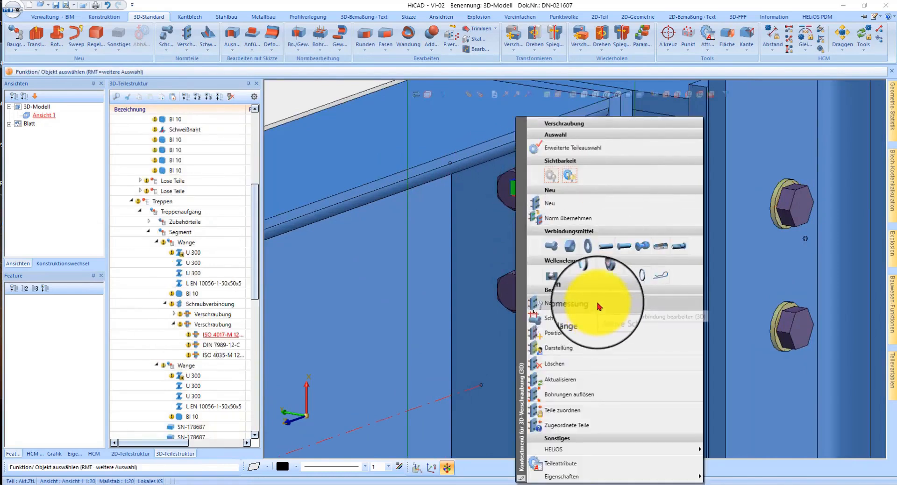
click(599, 306)
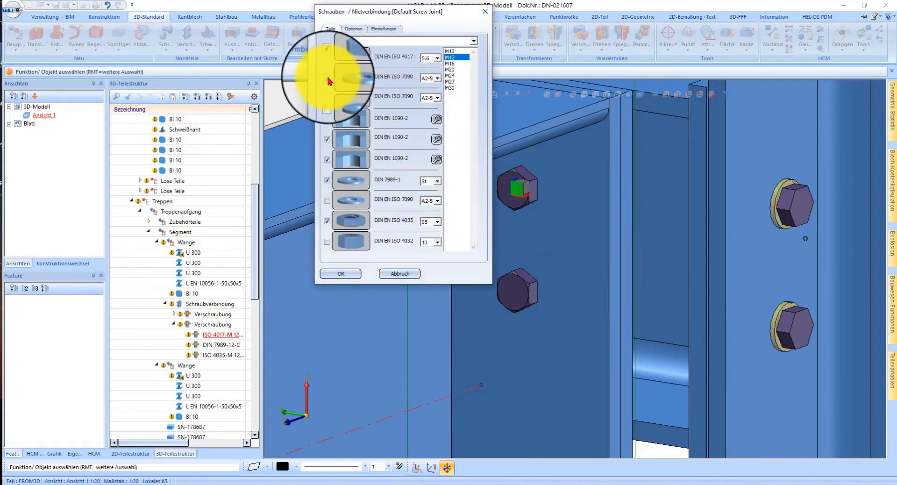
click(337, 273)
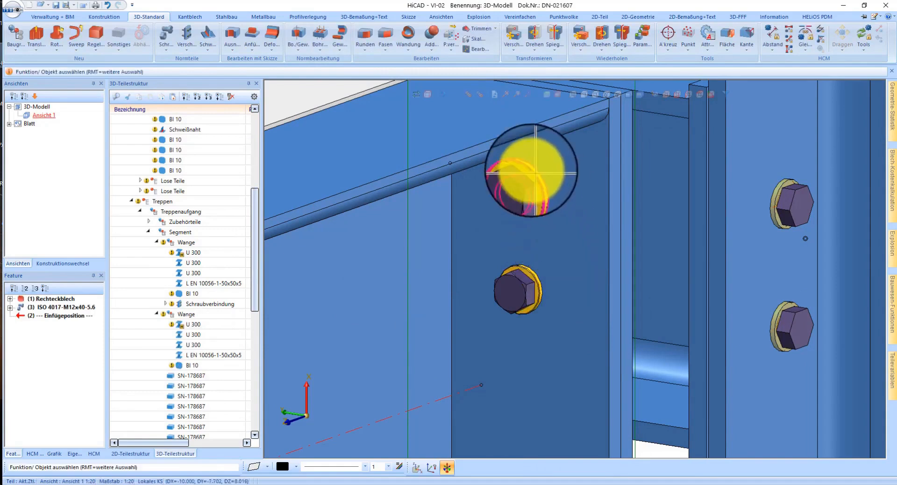
Step: Reverse the installation direction of the screw pair so the nuts sit on the stringer side
right_click(514, 172)
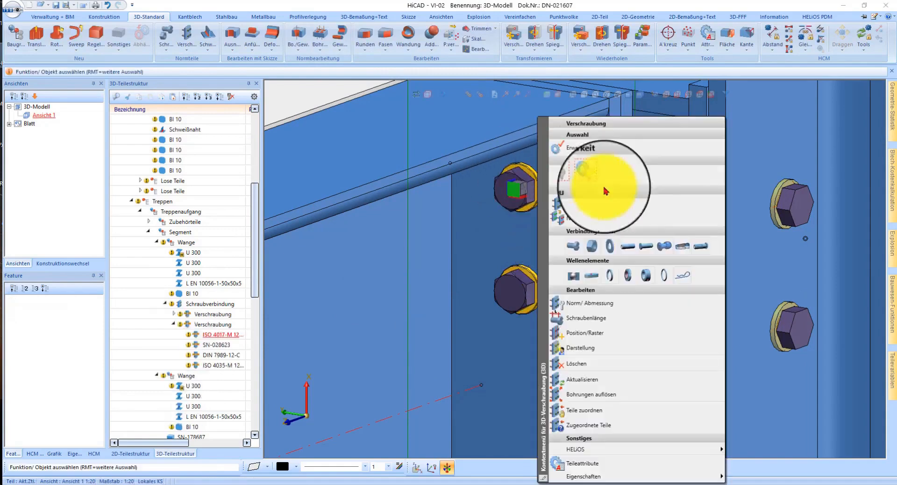
click(596, 334)
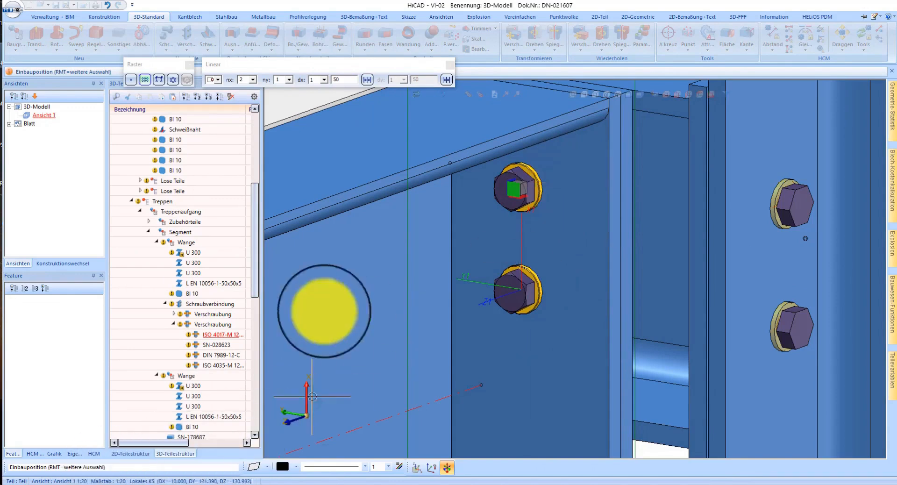
right_click(575, 197)
click(616, 242)
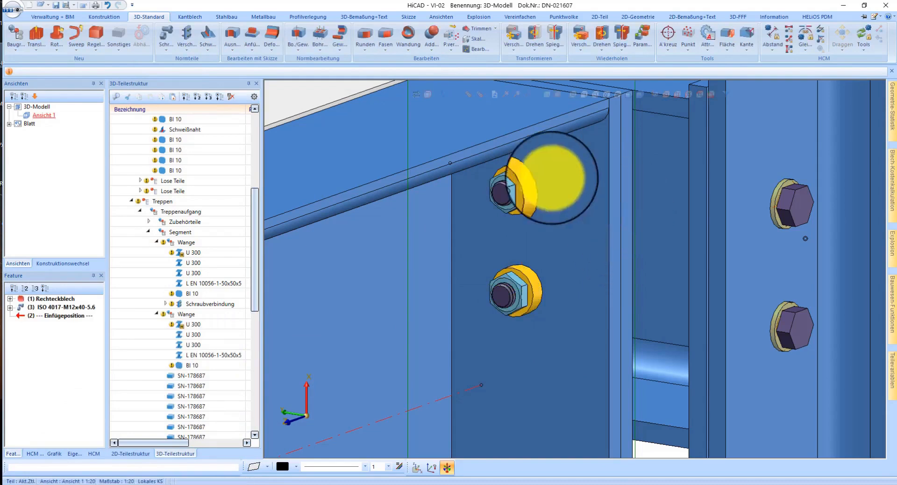
Step: Reverse the installation direction of the screw pair again so the bolt heads sit on the stringer side
right_click(498, 186)
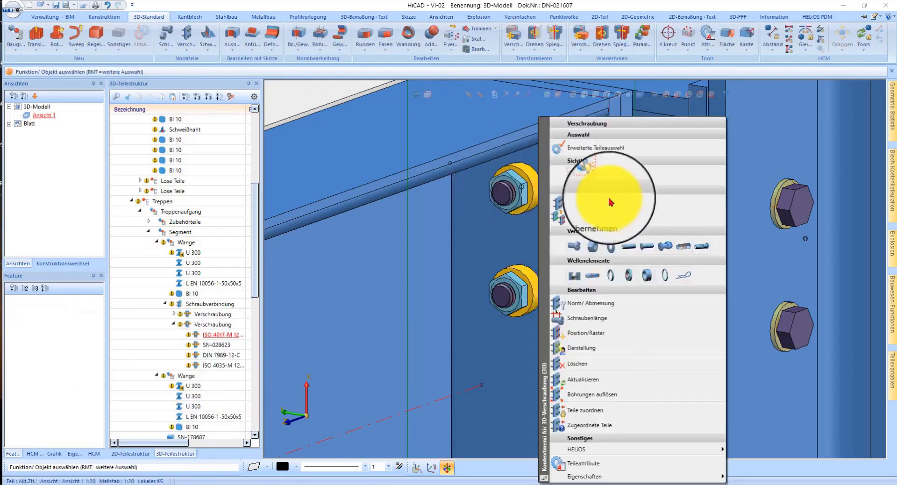
click(595, 336)
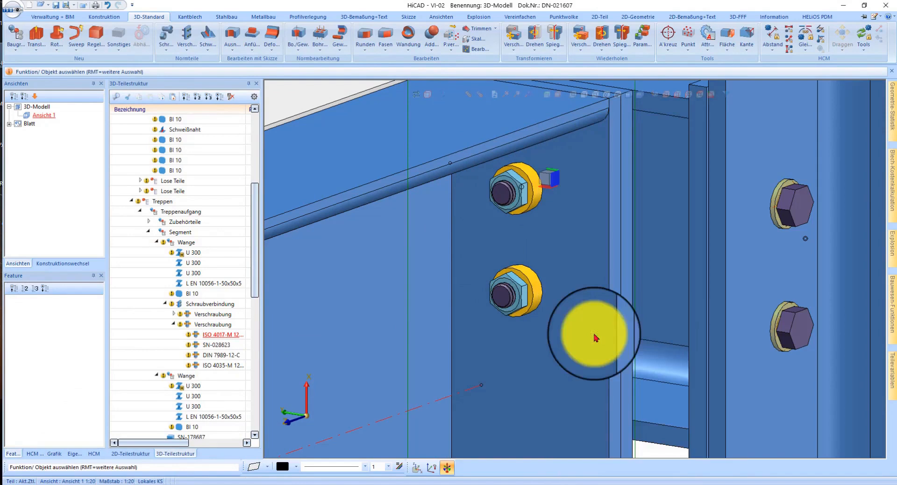
click(580, 210)
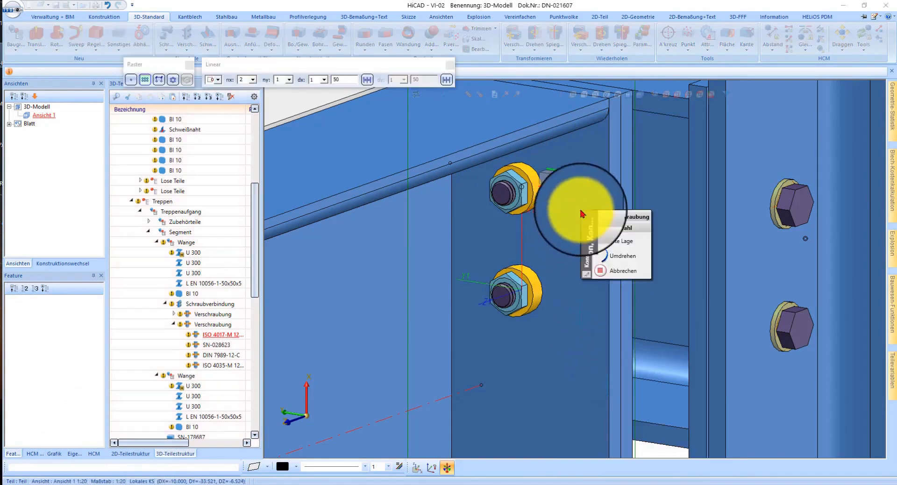
click(604, 259)
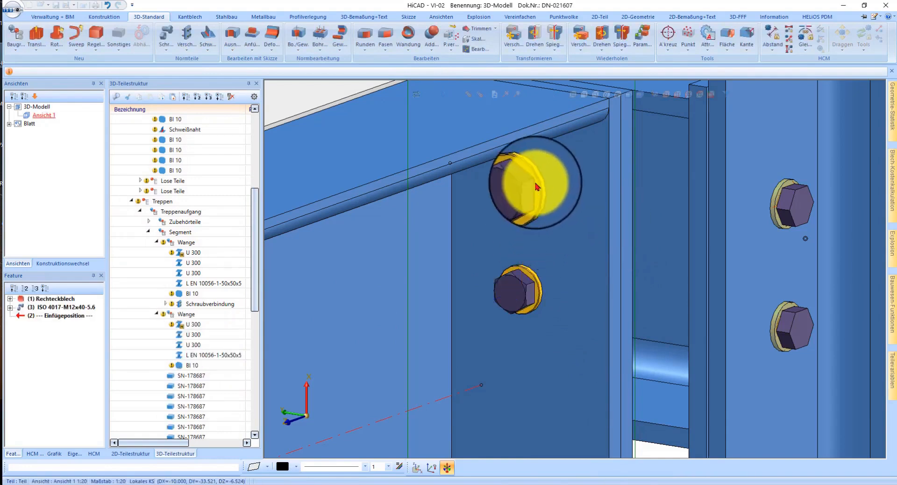
scroll(536, 184, down, 1)
scroll(536, 183, down, 3)
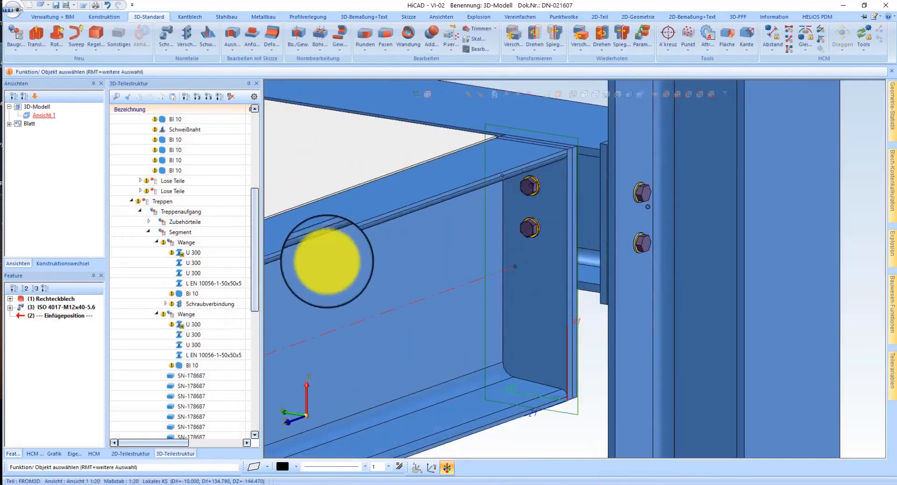
scroll(525, 194, up, 3)
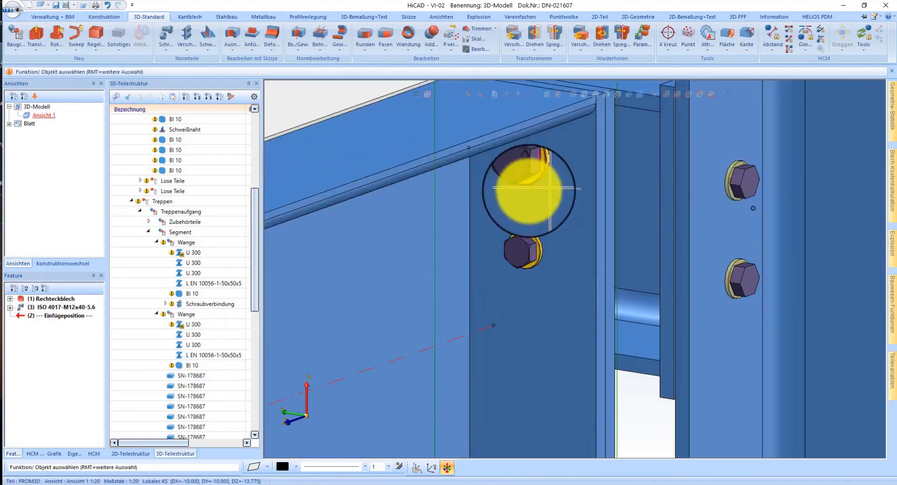
Step: Move the new Schraubverbindung from its Wange assembly into Baugruppe U 300 and update the model
click(519, 158)
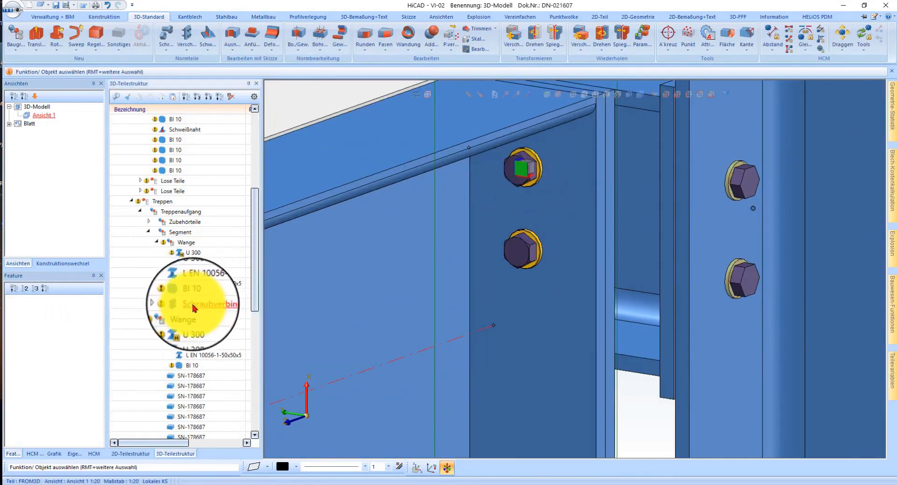
right_click(607, 159)
click(475, 206)
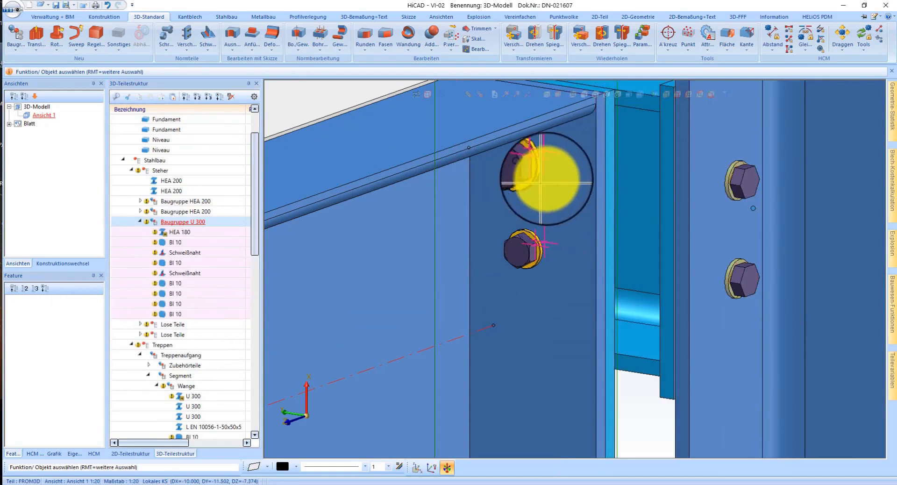
scroll(215, 361, down, 5)
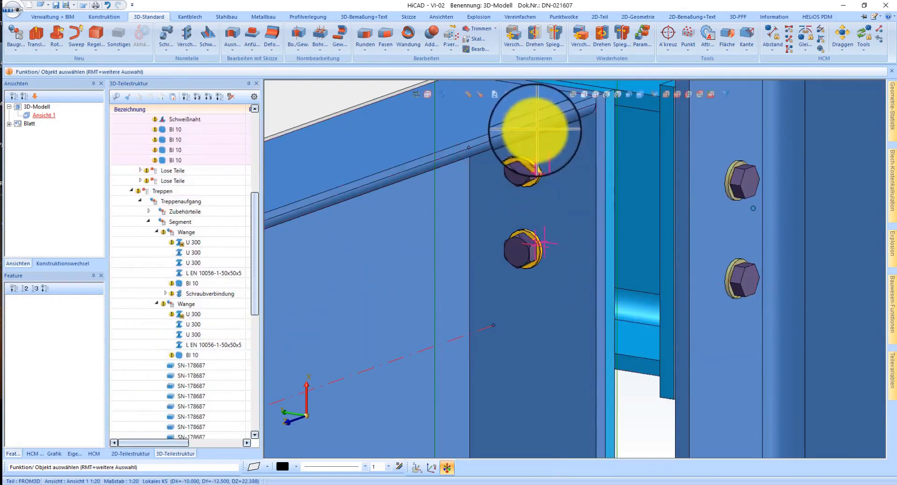
click(520, 160)
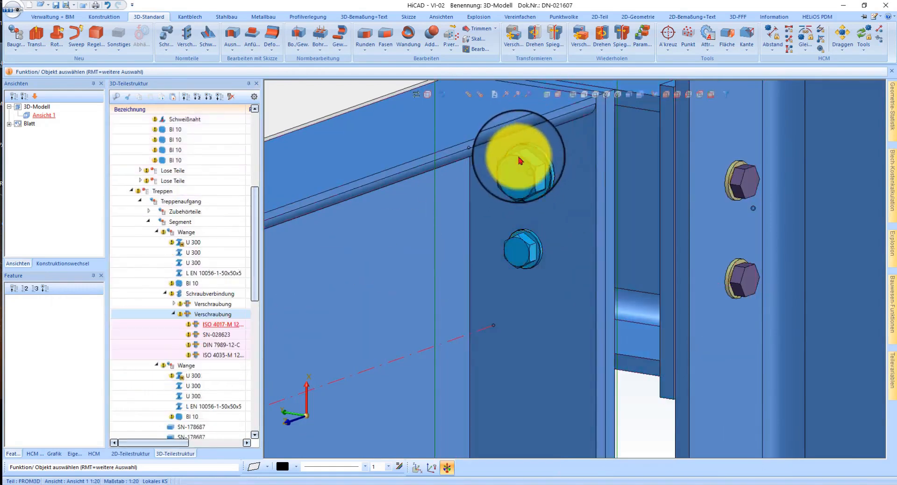
click(186, 294)
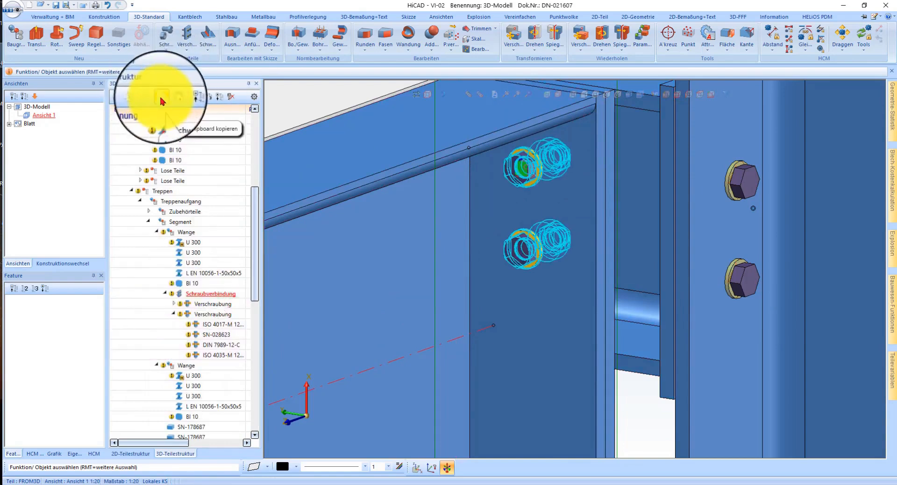
click(131, 99)
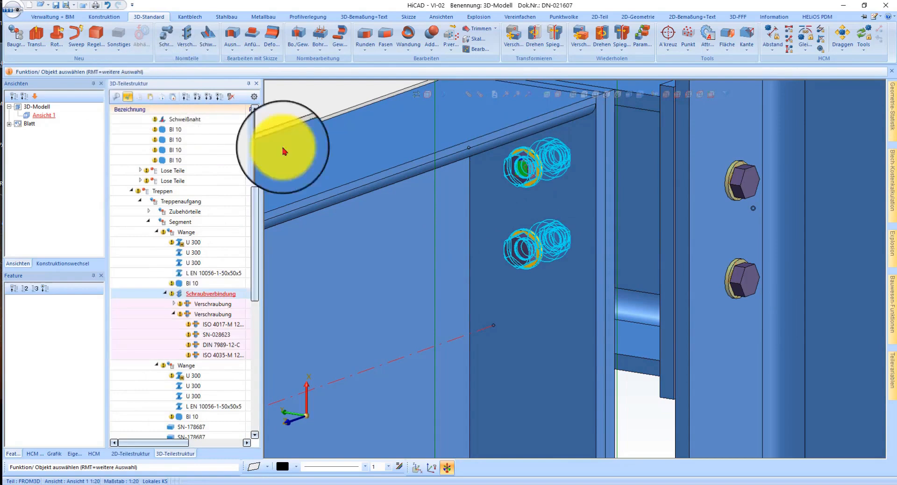
click(635, 355)
click(163, 210)
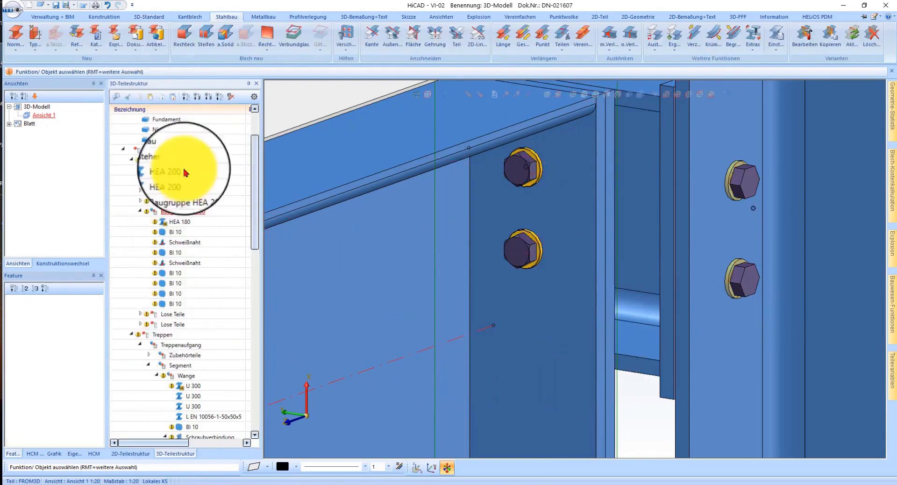
click(150, 99)
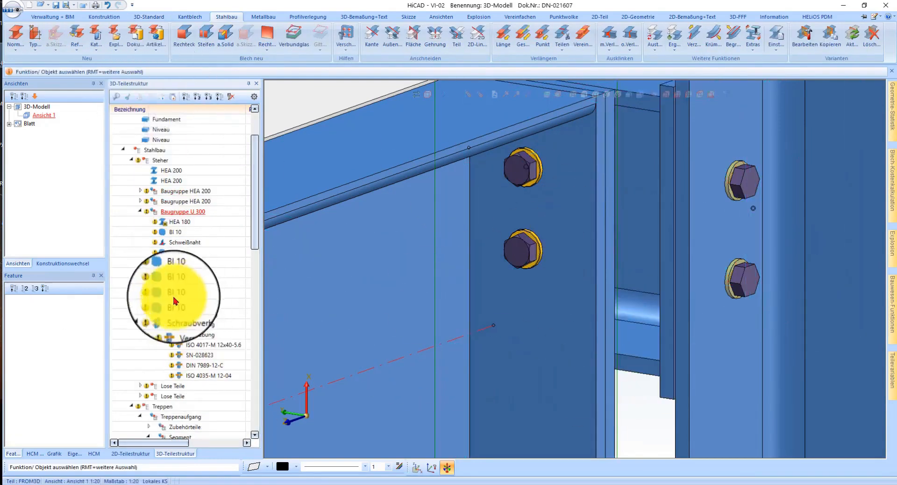
scroll(186, 355, down, 5)
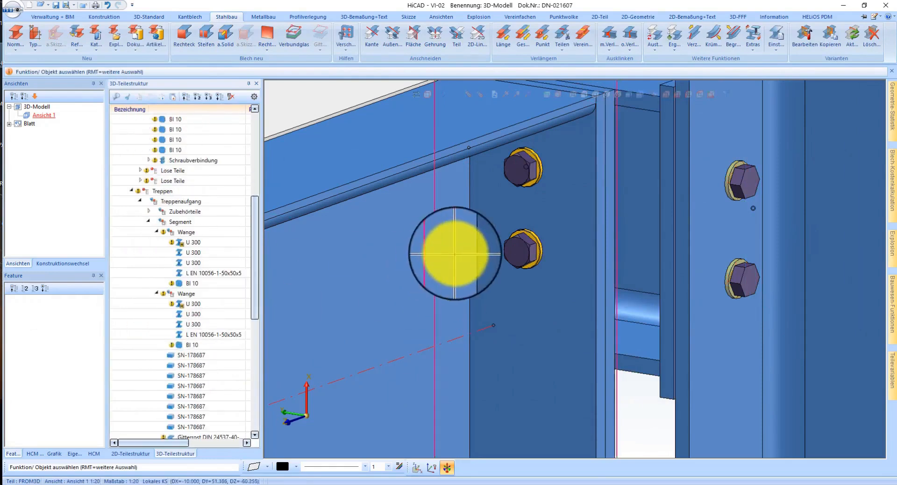
click(524, 281)
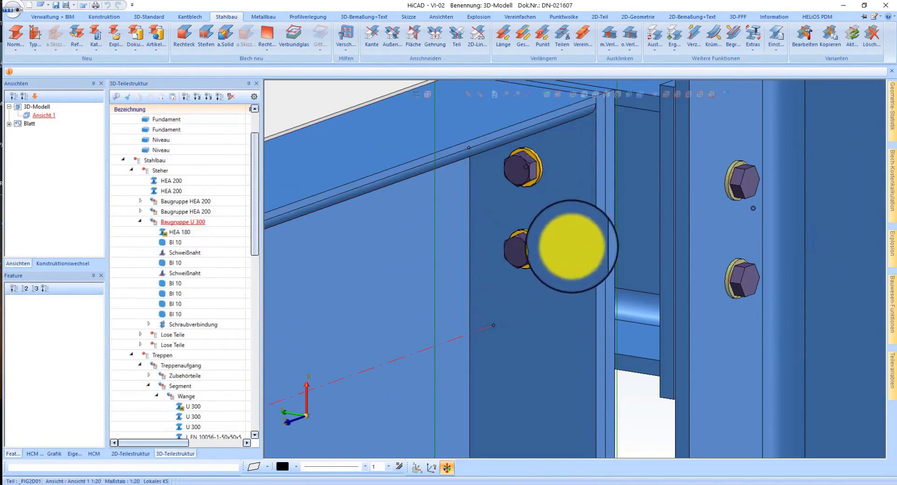
Step: Delete the processing planes shown around the stringer's end plate
scroll(599, 256, down, 1)
scroll(556, 195, up, 1)
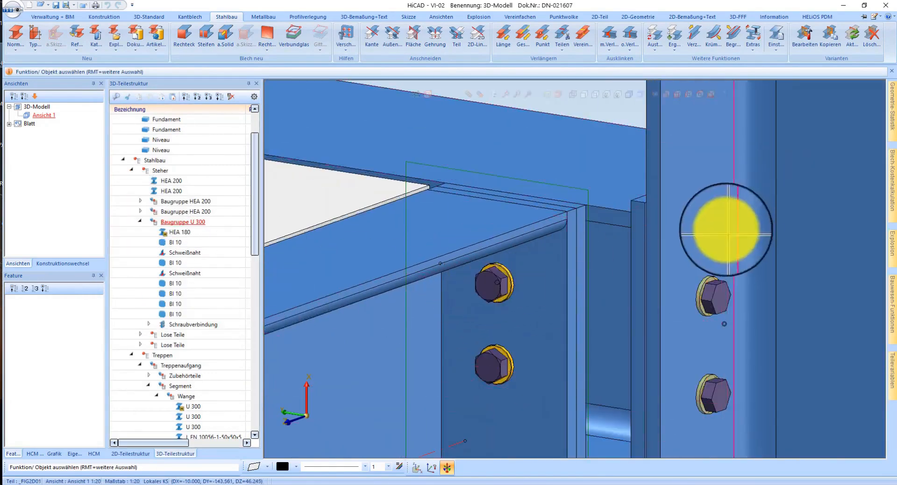
scroll(725, 229, down, 4)
scroll(672, 247, up, 3)
right_click(594, 168)
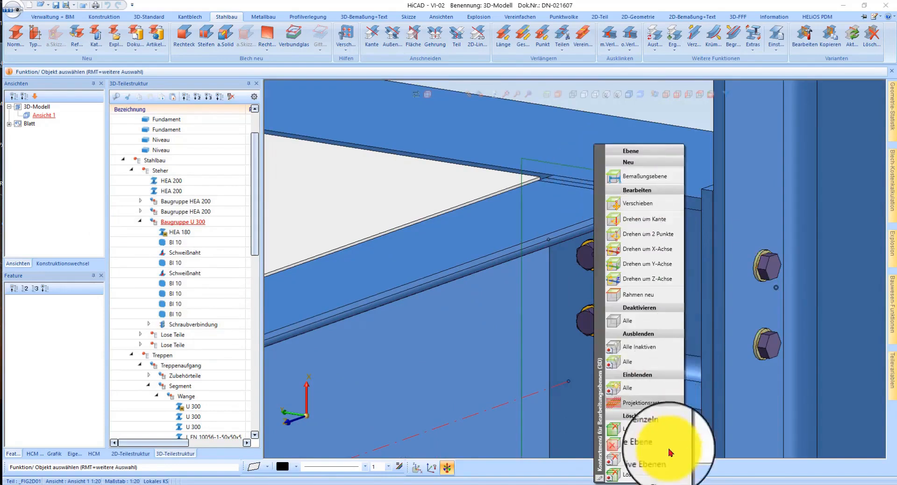
click(663, 475)
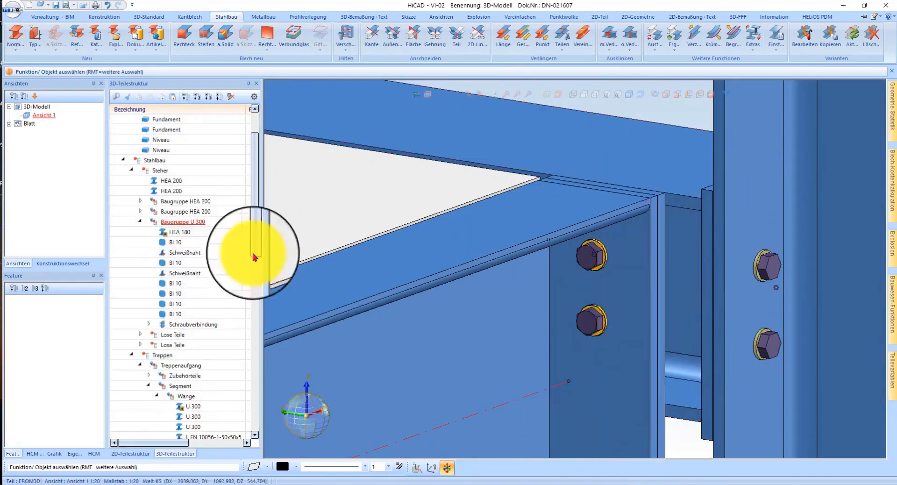
Step: Start repeating the Schraubverbindung in Baugruppe U 300 by translation, using the upper corner of its end plate as base point
right_click(592, 245)
click(180, 326)
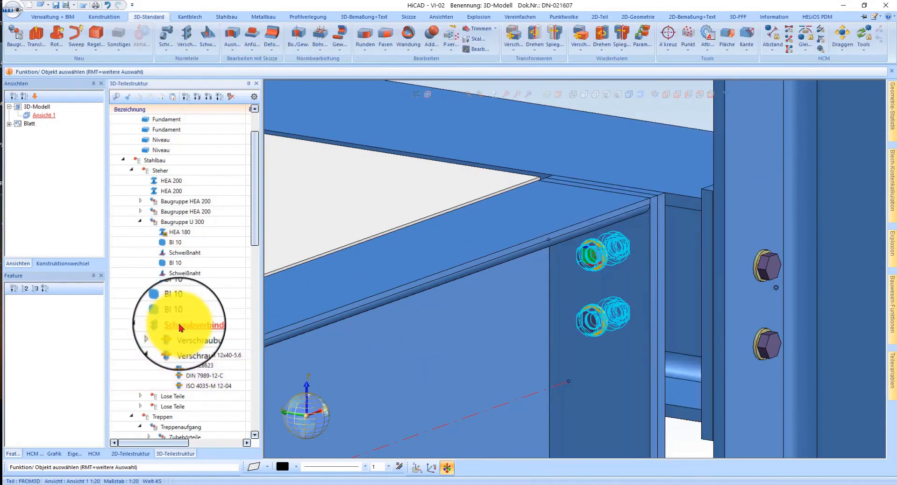
right_click(180, 326)
click(469, 239)
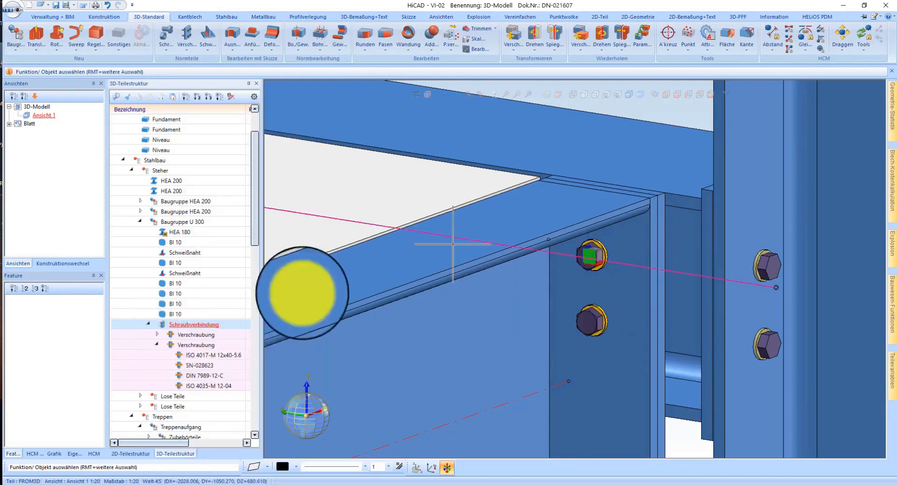
click(583, 31)
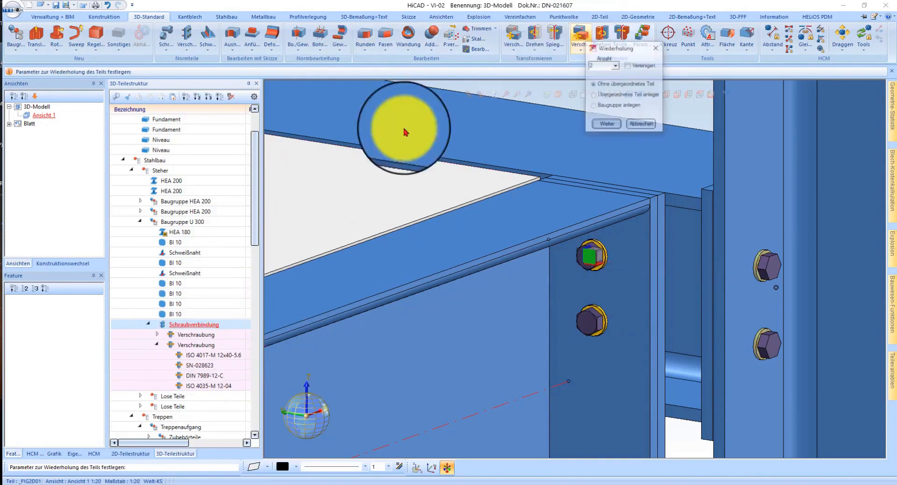
click(602, 126)
click(660, 194)
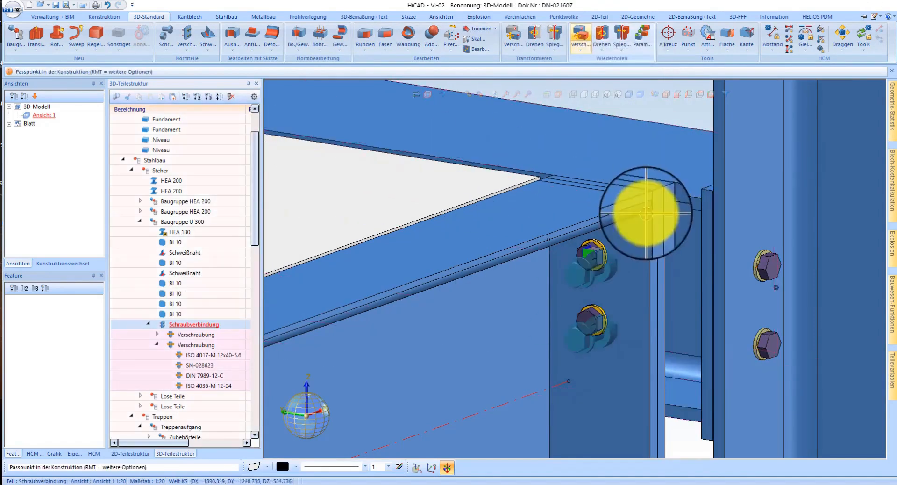
Step: Place the first two copies of the screw connection on the matching upper end plate corners of two other stringers
scroll(673, 237, down, 5)
scroll(371, 185, up, 3)
scroll(475, 200, up, 2)
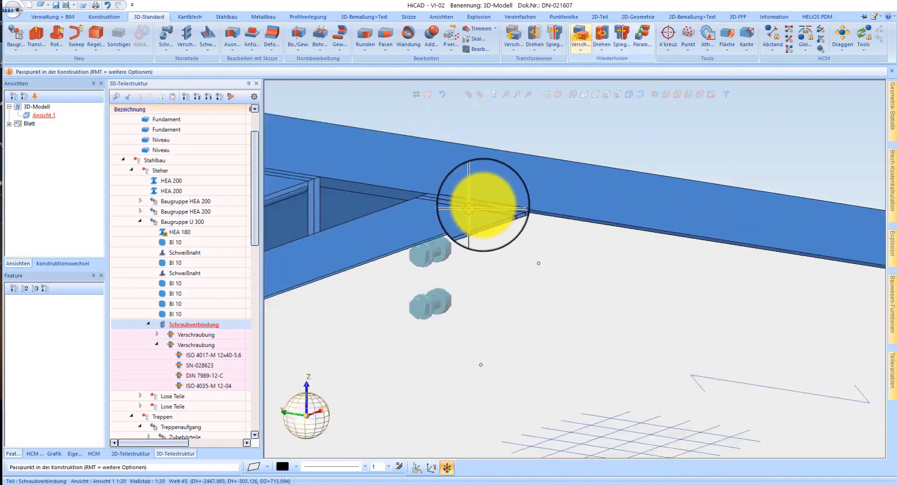
scroll(523, 211, up, 3)
click(537, 213)
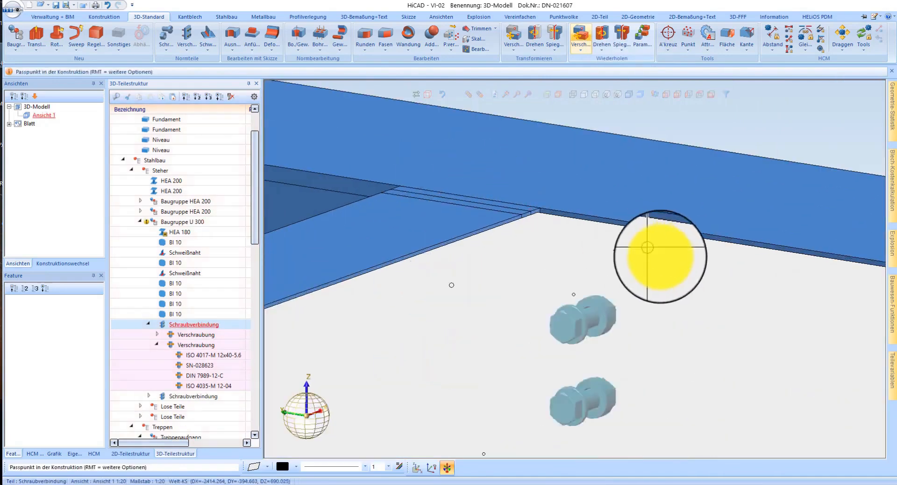
scroll(640, 252, down, 3)
scroll(427, 208, up, 4)
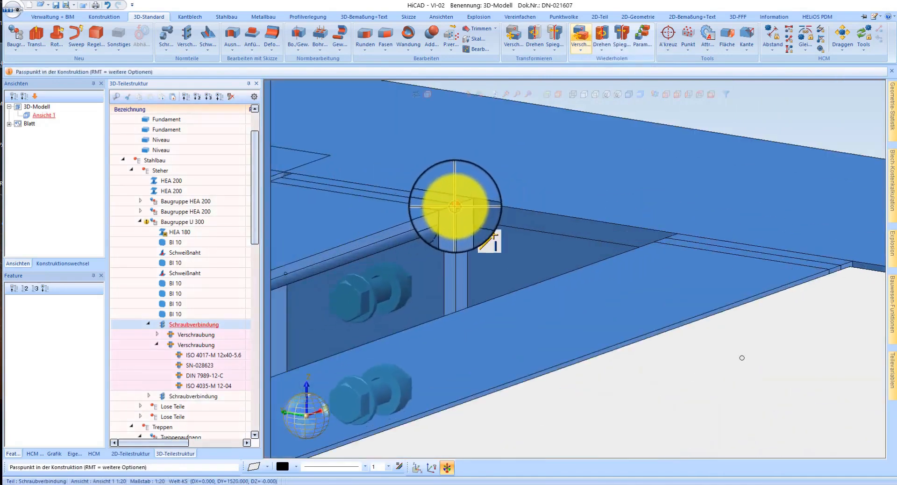
click(454, 206)
Step: Place the third copy of the screw connection on the matching upper end plate corner of the remaining stringer
scroll(686, 280, down, 3)
scroll(657, 276, up, 4)
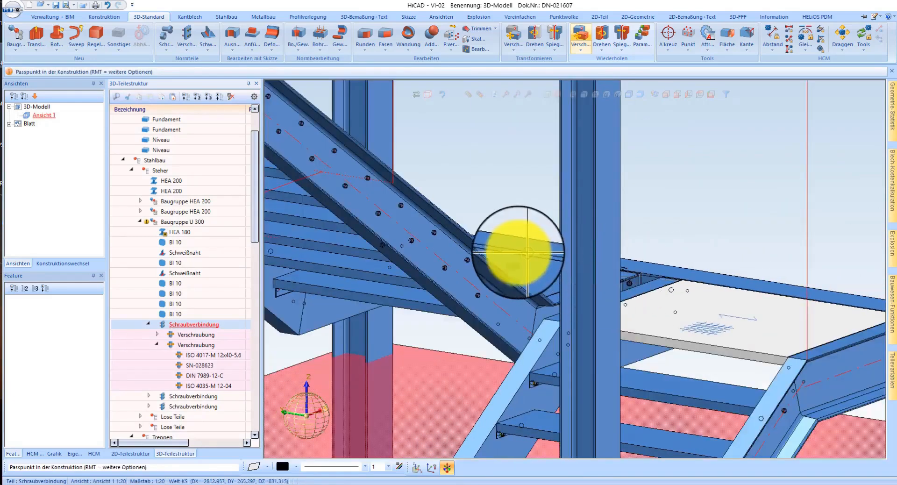
scroll(516, 262, down, 3)
scroll(391, 196, up, 6)
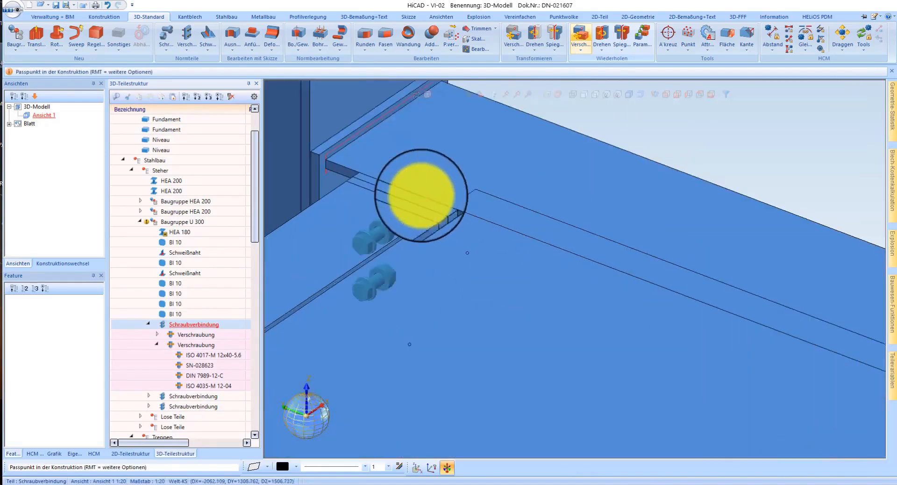
click(443, 210)
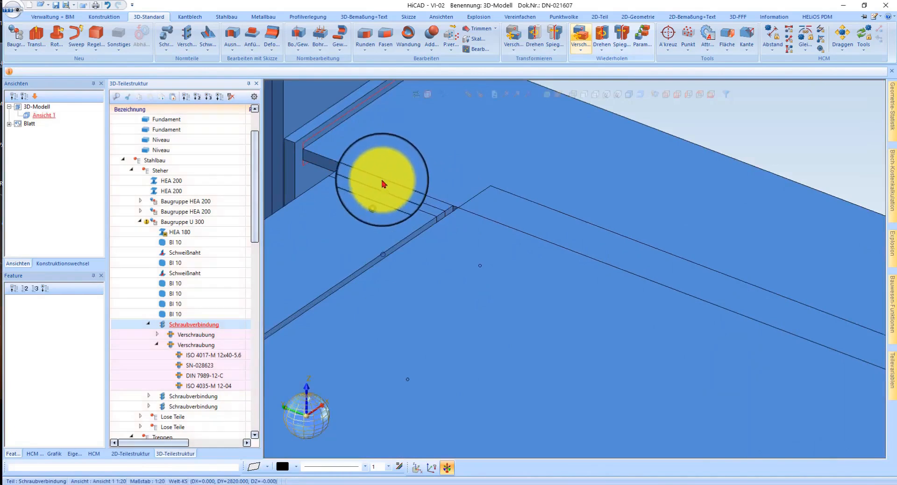
Step: Inspect a copied screw connection at its end plate and highlight the parts assigned to it
scroll(434, 161, down, 3)
scroll(608, 243, up, 5)
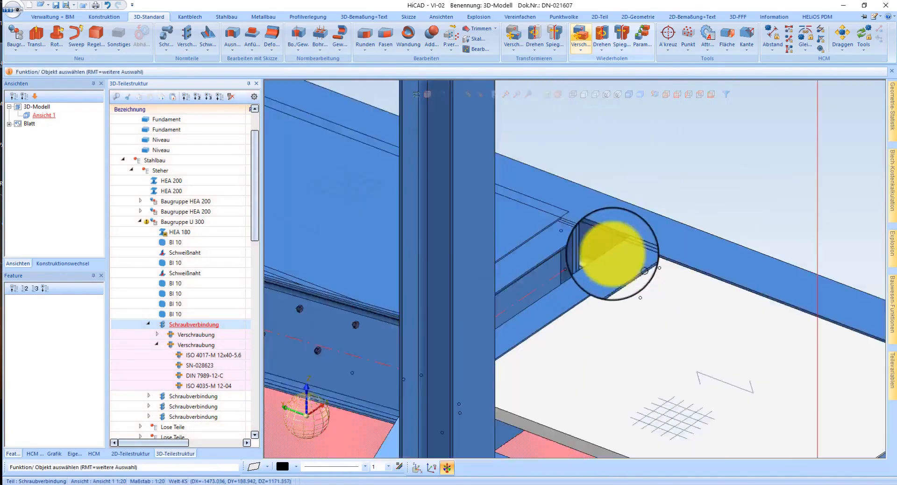
middle_drag(618, 235, 614, 216)
scroll(645, 227, up, 2)
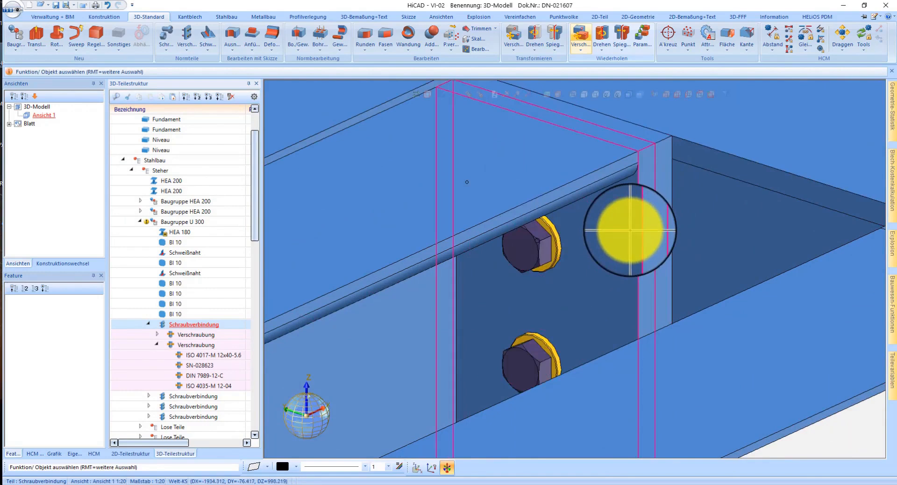
click(632, 230)
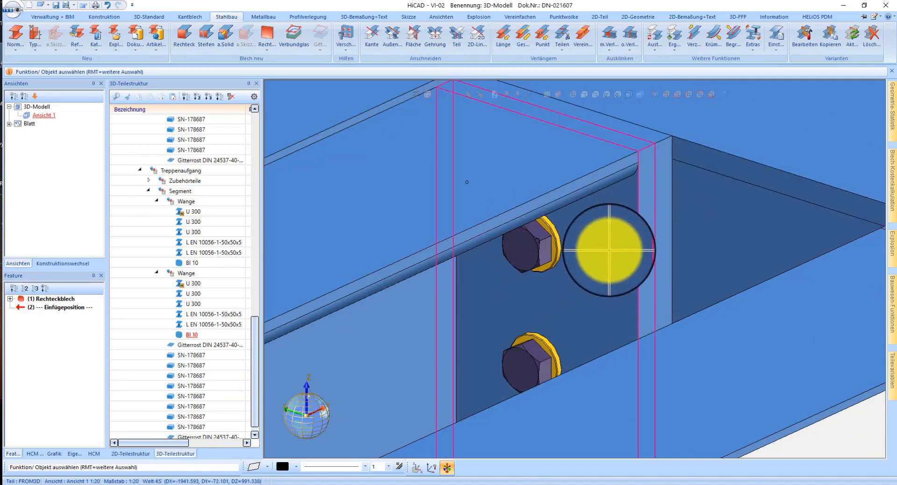
right_click(520, 267)
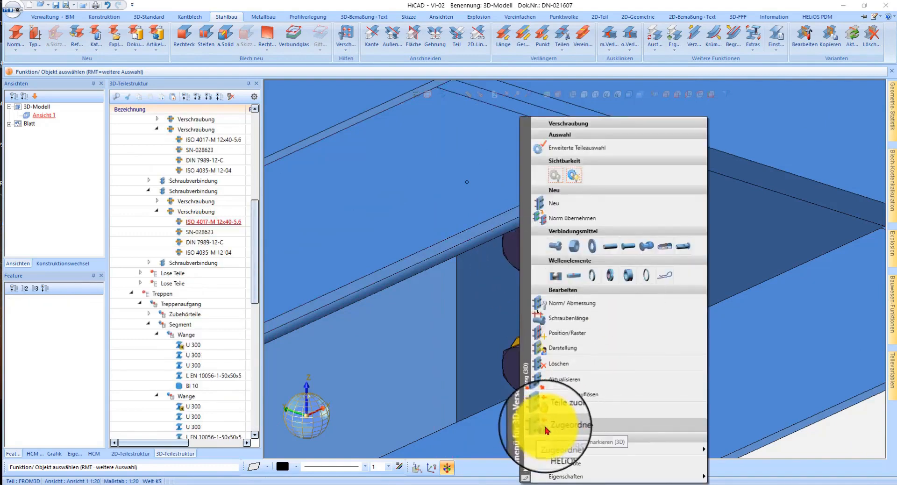
click(547, 428)
click(449, 259)
Step: Check the part assignment of all screw connections in the model and have the results marked
click(143, 18)
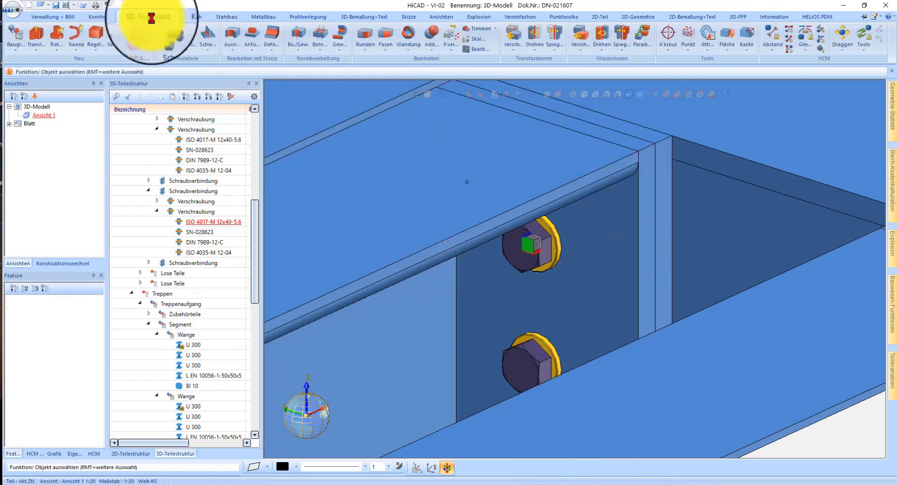
click(187, 49)
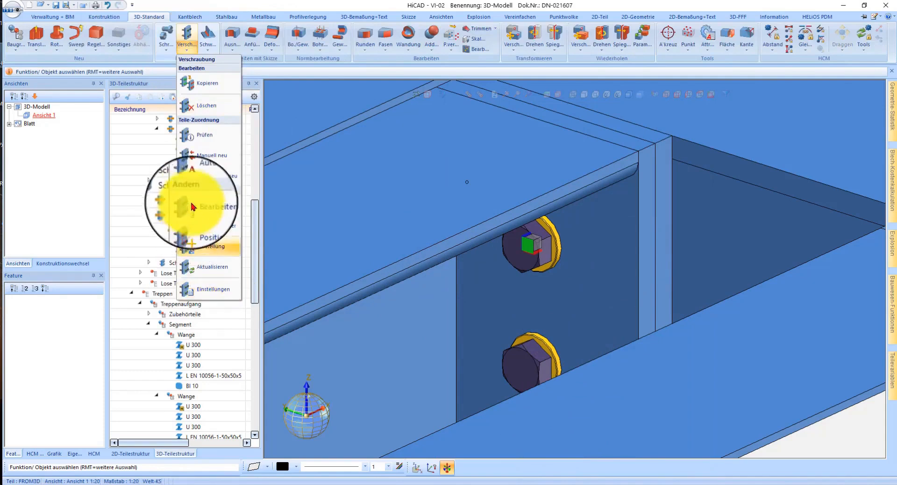
click(202, 136)
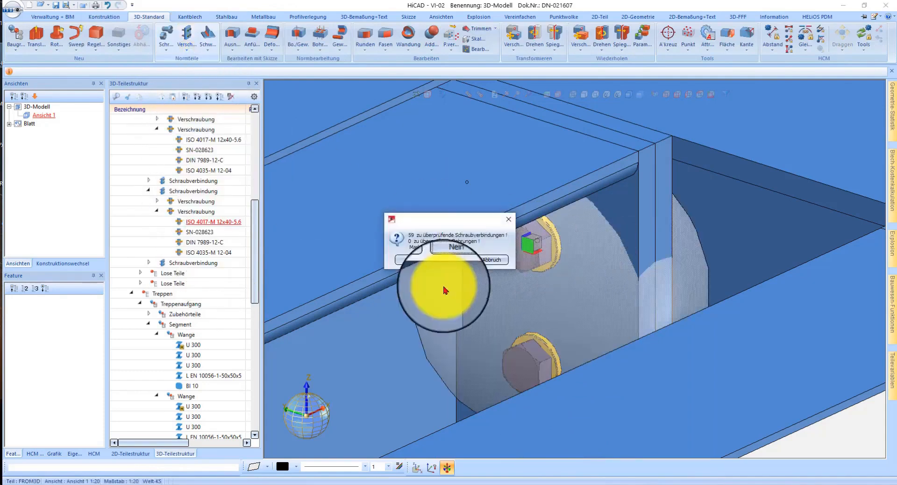
click(406, 261)
scroll(497, 231, down, 4)
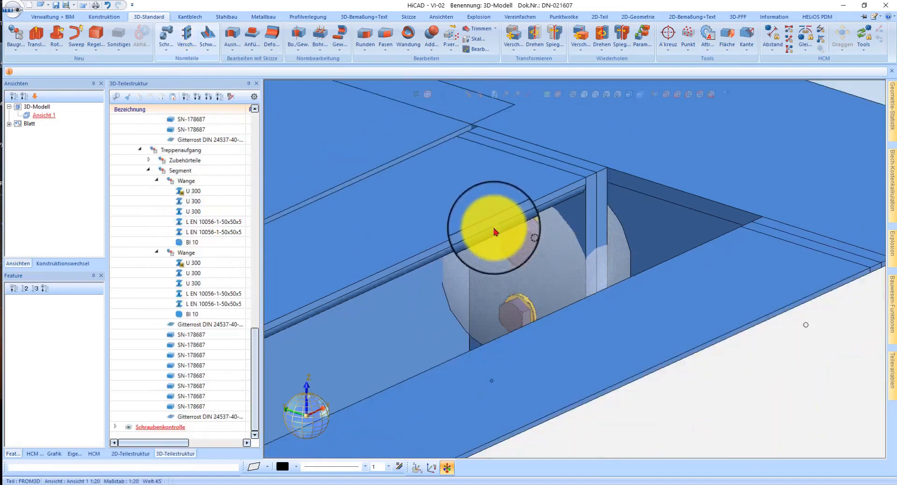
scroll(498, 228, down, 2)
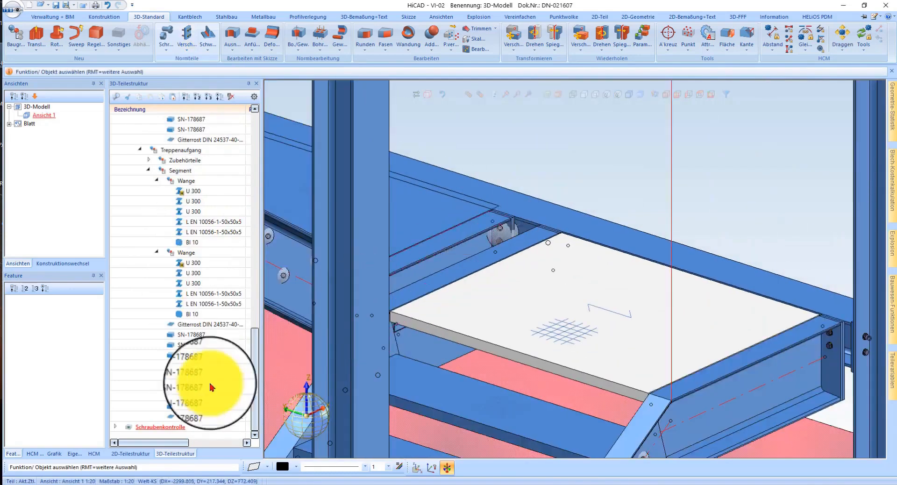
Step: Isolate the Schraubenkontrolle markers, restore the full model and examine the marked screws along the stair stringer
click(177, 425)
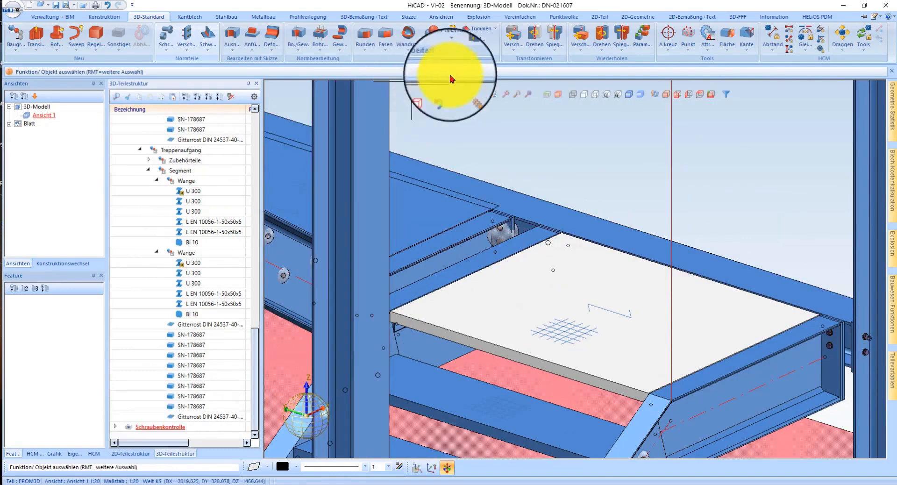
click(481, 97)
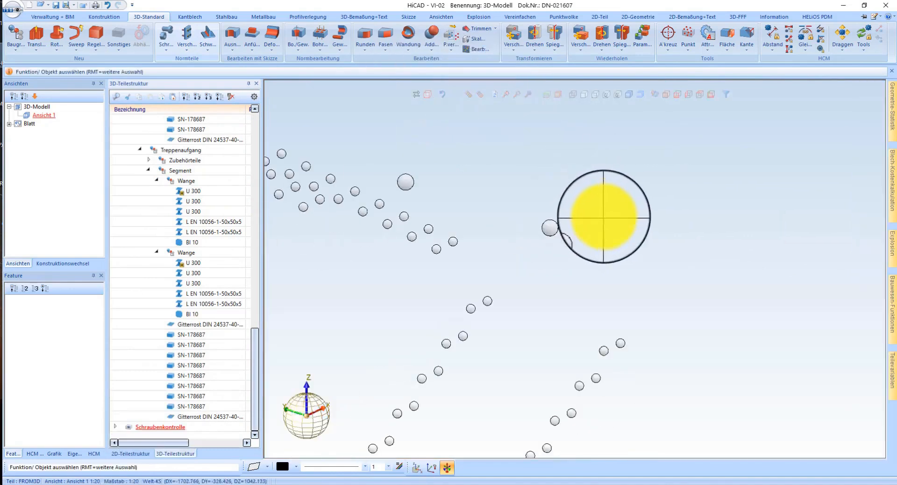
click(470, 97)
scroll(406, 187, up, 5)
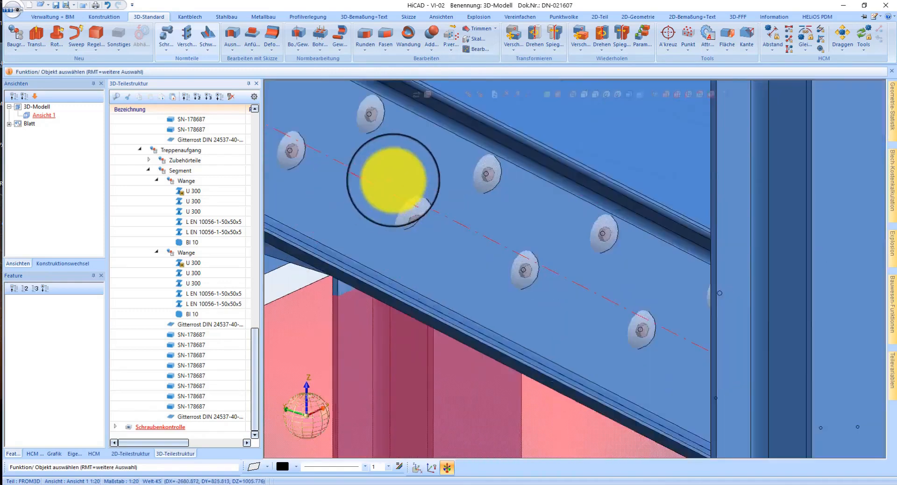
middle_drag(474, 305, 377, 320)
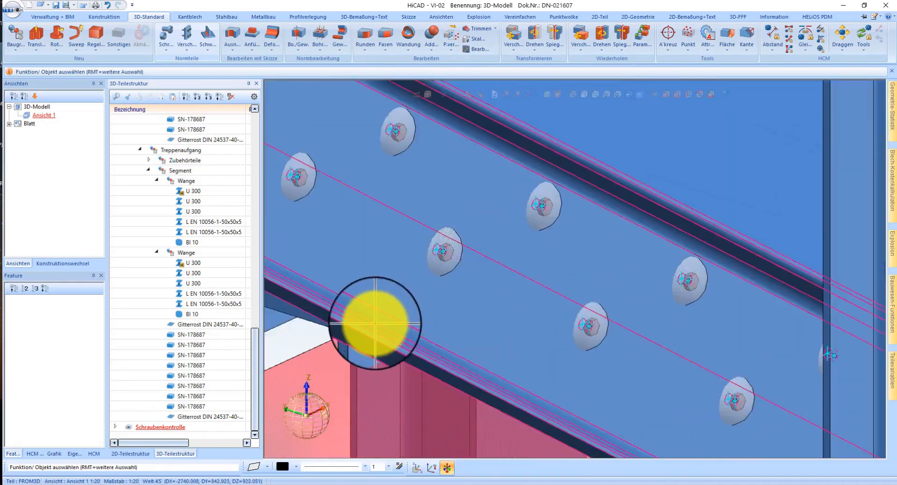
Step: Delete the Schraubenkontrolle part from the model
scroll(376, 322, down, 5)
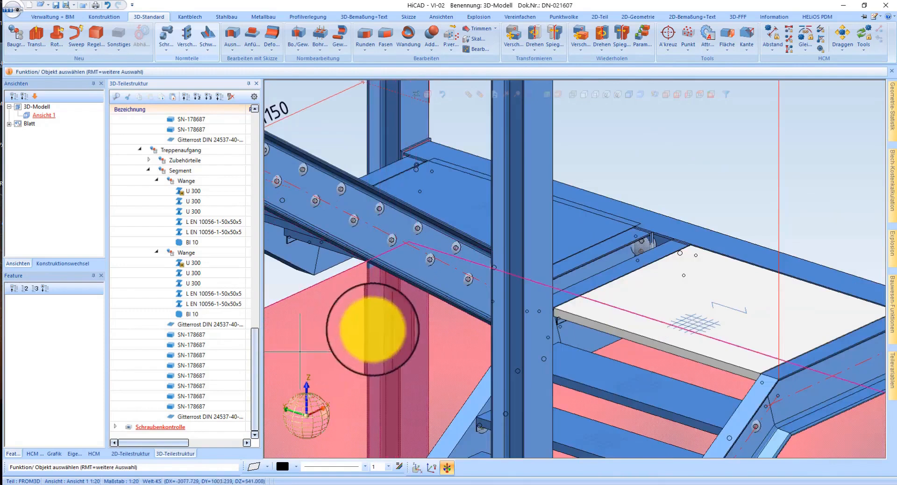
right_click(201, 334)
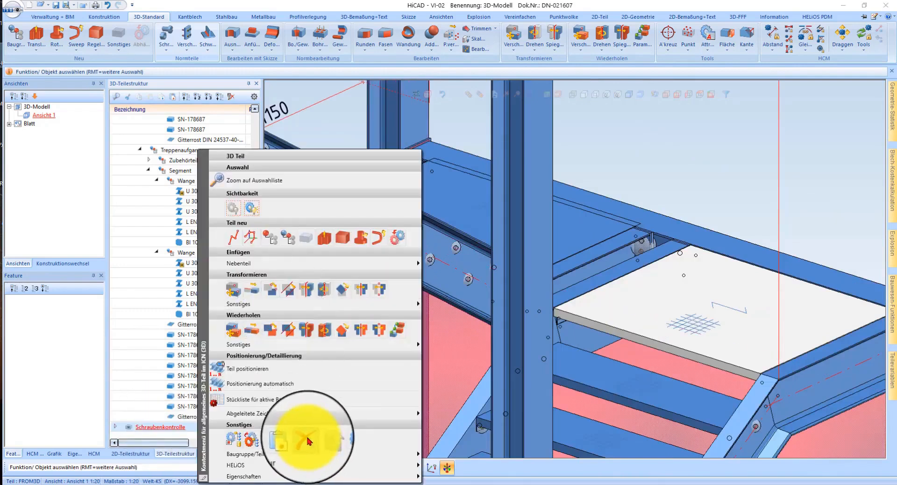
click(305, 439)
Step: Reassign the parts of the screw connections automatically
scroll(635, 240, up, 5)
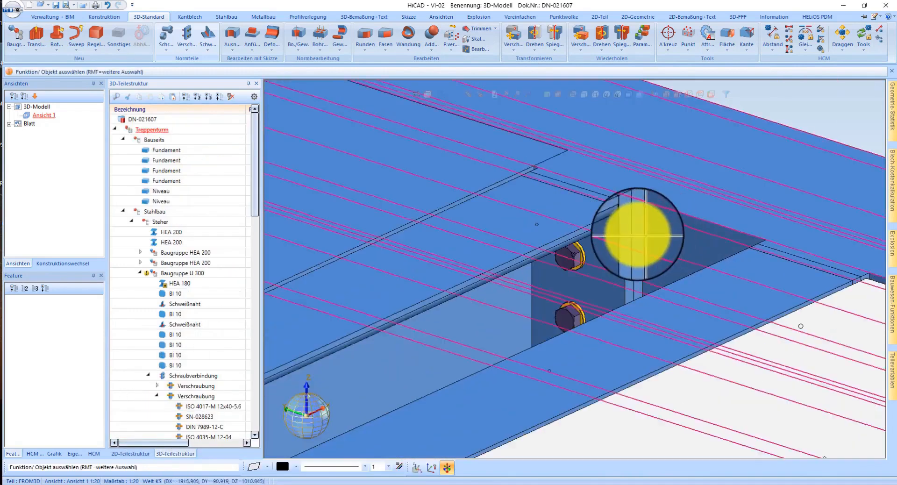
click(186, 46)
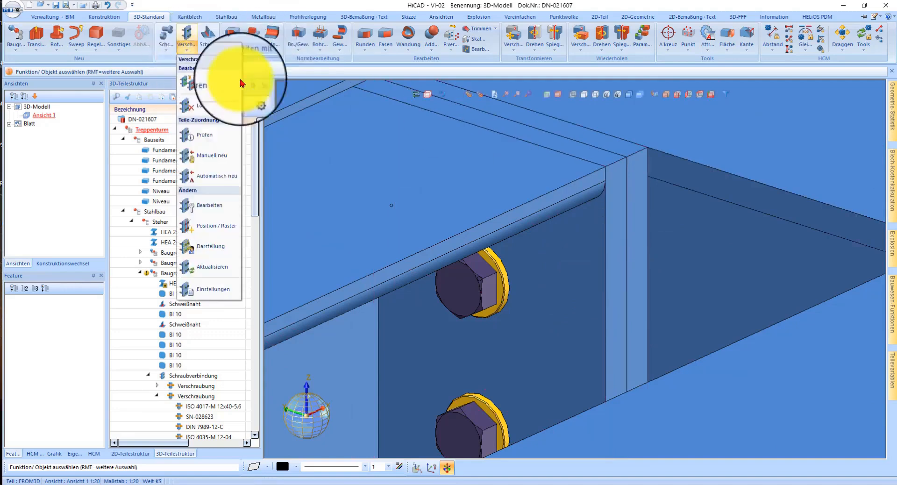
click(210, 177)
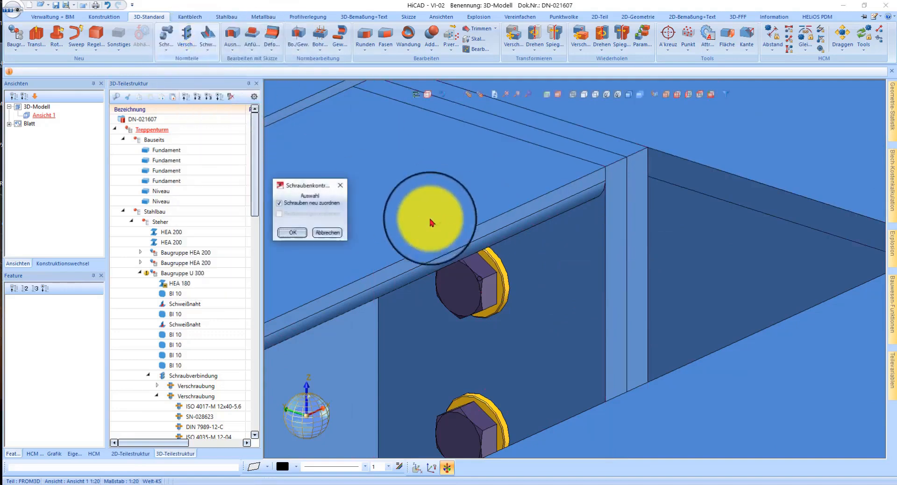
click(290, 234)
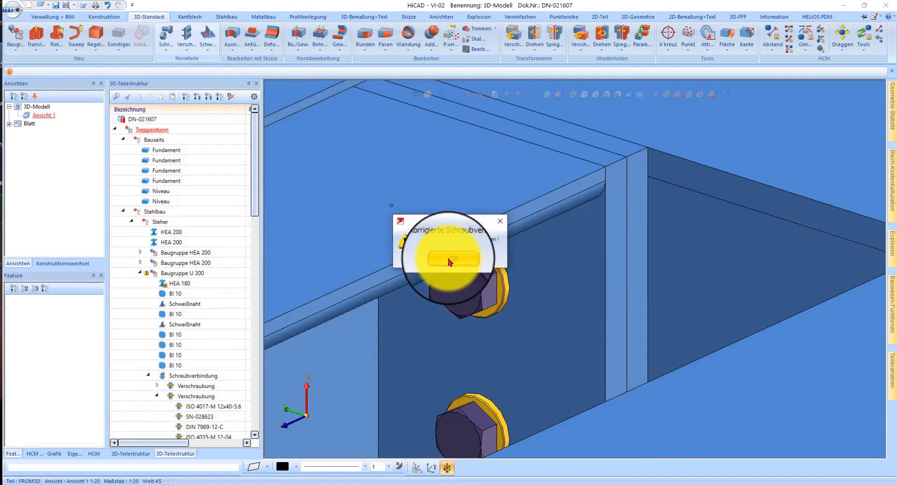
click(450, 259)
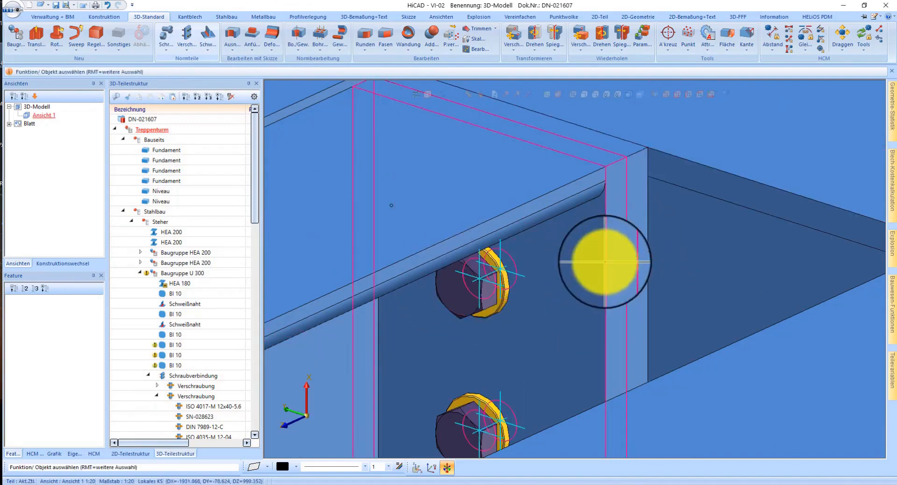
Step: Highlight the parts assigned to the copied screw connection at the stringer's end plate
drag(625, 246, 635, 241)
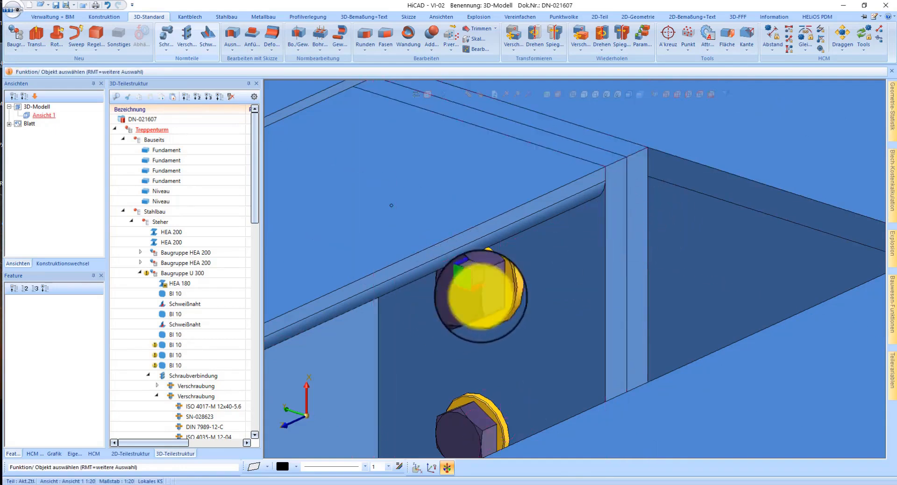
right_click(598, 392)
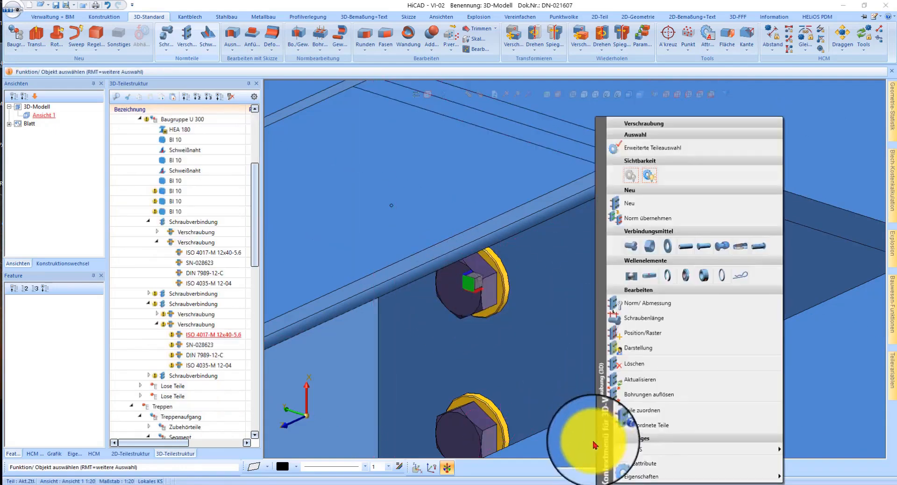
click(643, 427)
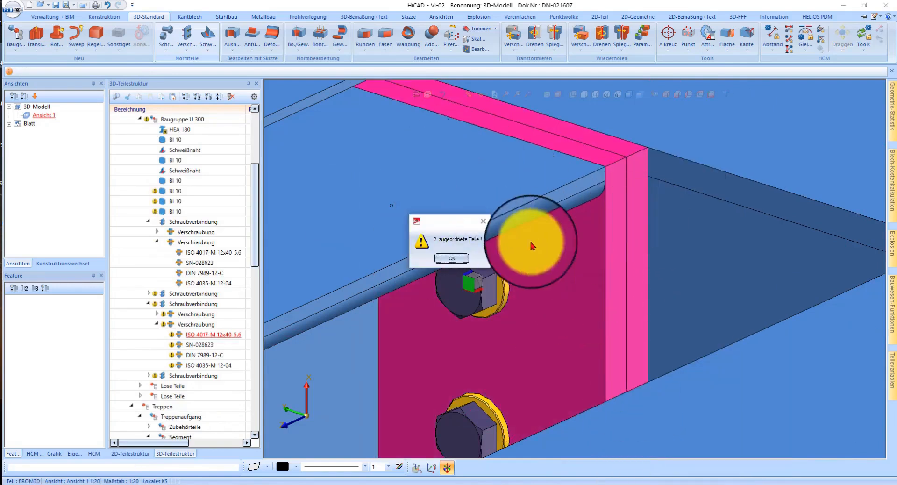
click(467, 259)
Step: Show the model in wireframe at the landing grating's corner beside the bolted end plates
scroll(678, 275, down, 10)
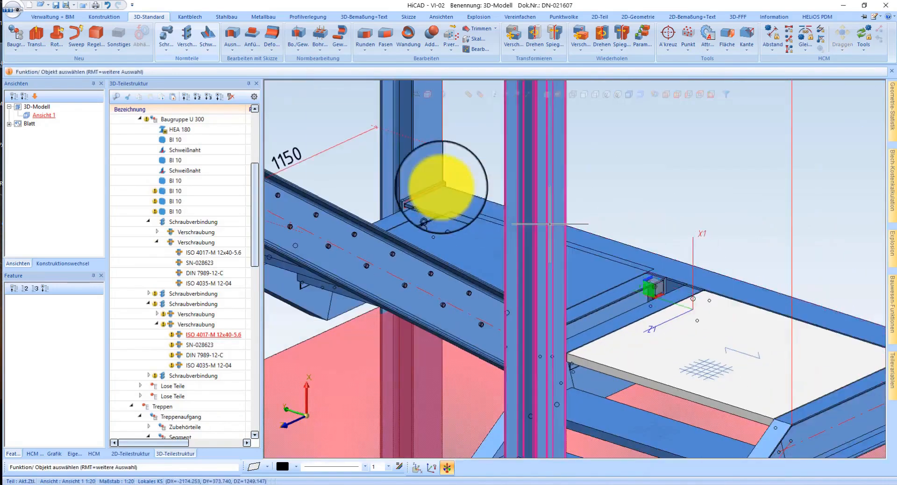
scroll(421, 187, up, 4)
middle_drag(495, 235, 588, 236)
scroll(447, 306, down, 5)
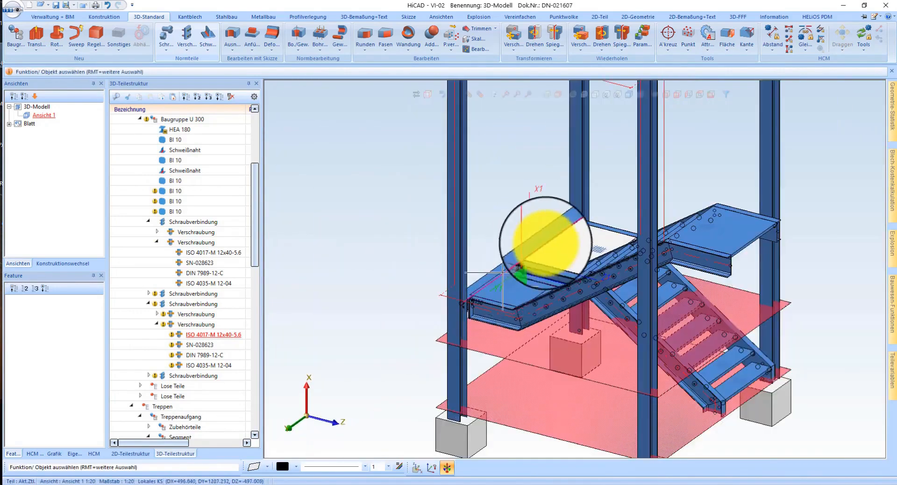
middle_drag(563, 285, 736, 294)
scroll(644, 267, up, 5)
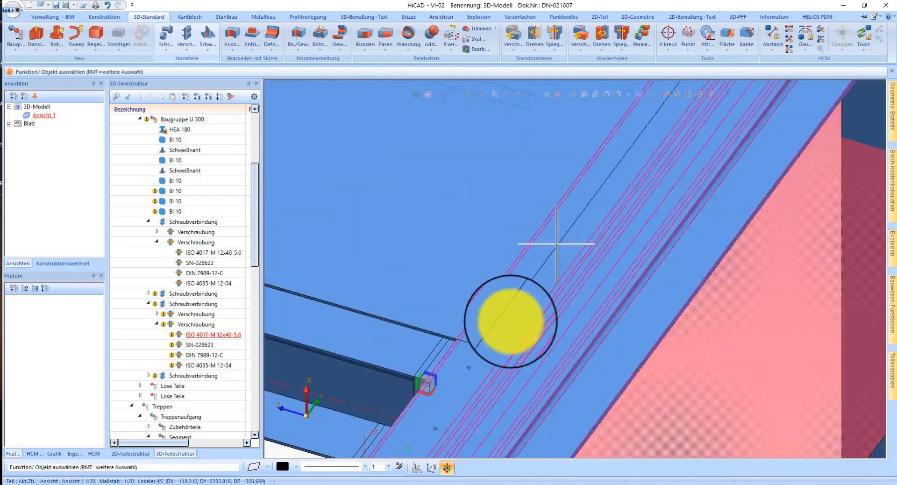
middle_drag(496, 340, 484, 326)
middle_drag(484, 337, 481, 334)
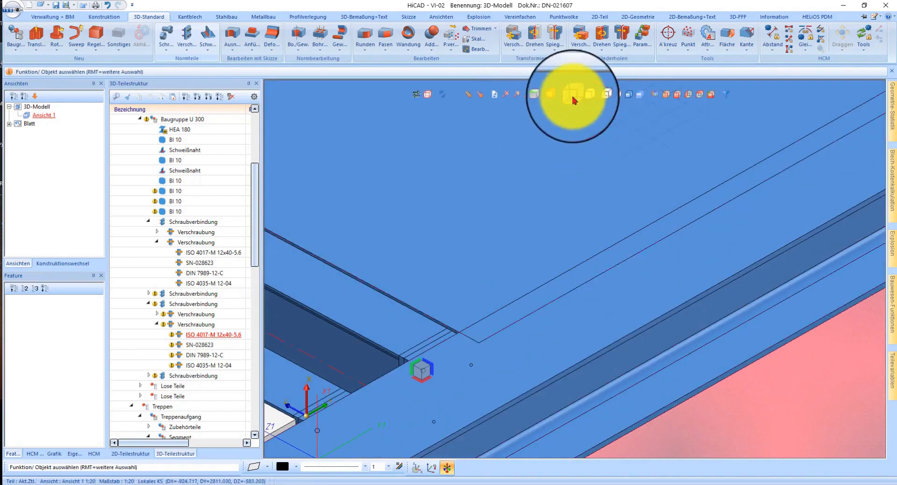
click(574, 96)
Step: Extend the edge of the landing's Gitterrost DIN 24537-40 by a vector ending at the neighbouring stringer's end plate
right_click(524, 325)
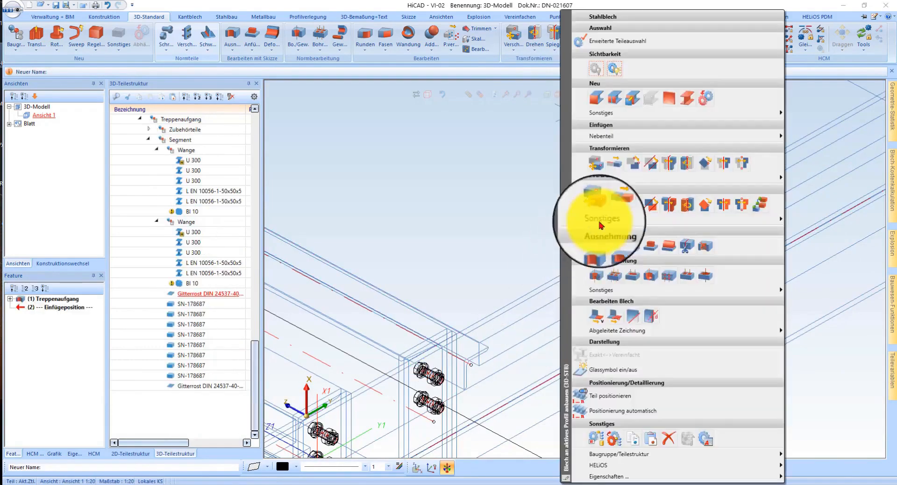
click(617, 317)
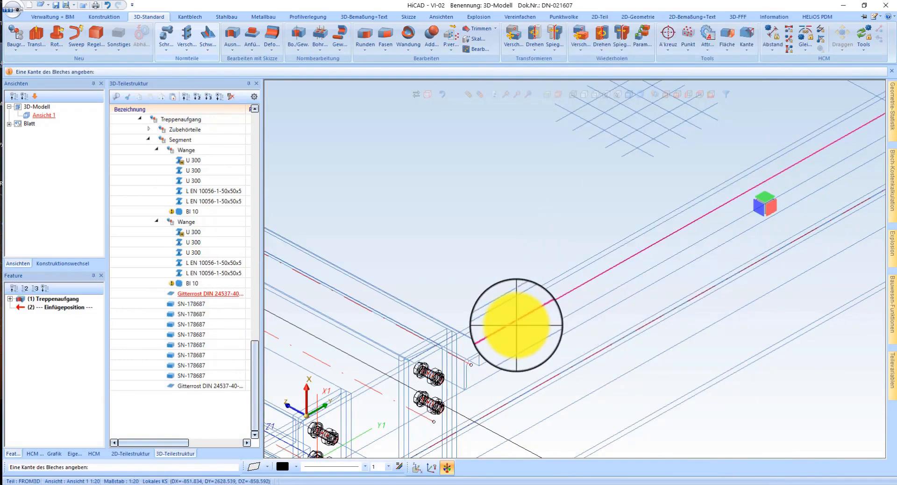
click(481, 366)
scroll(482, 367, down, 3)
scroll(485, 357, up, 8)
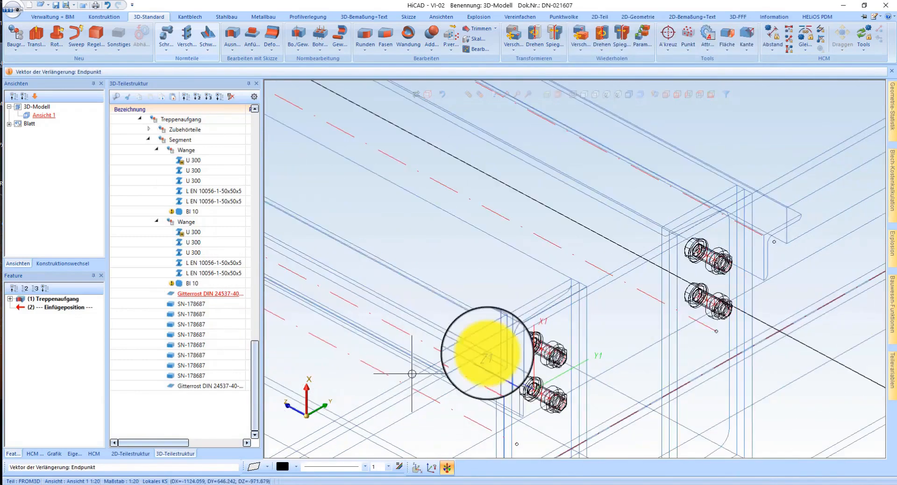
click(536, 356)
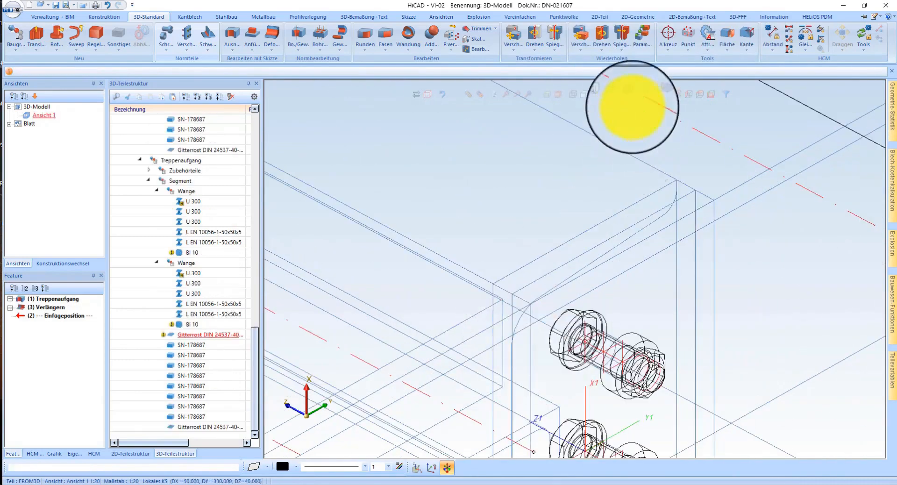
click(590, 271)
Step: Leave the sheet extension and set the working plane on the top flange of the stringer at the upper landing's open end
scroll(591, 264, down, 6)
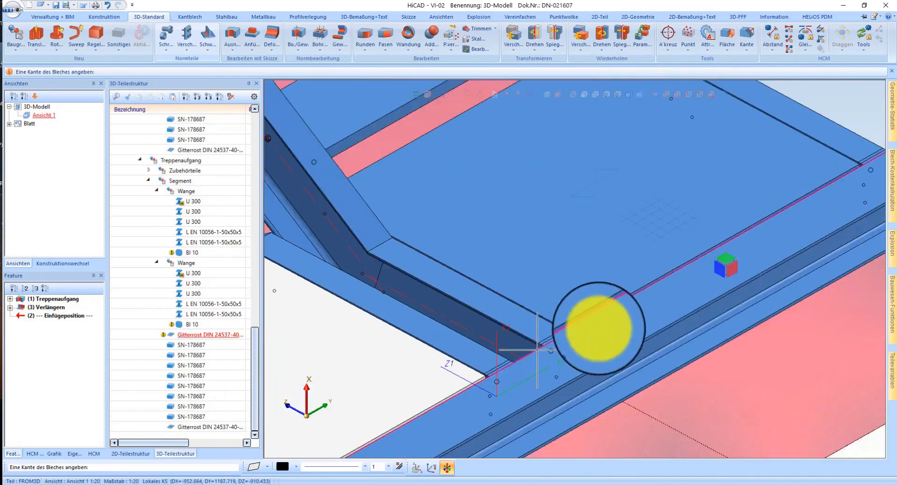
mouse_move(593, 256)
middle_down()
mouse_move(542, 264)
mouse_move(647, 260)
mouse_move(626, 256)
middle_up()
scroll(697, 267, down, 5)
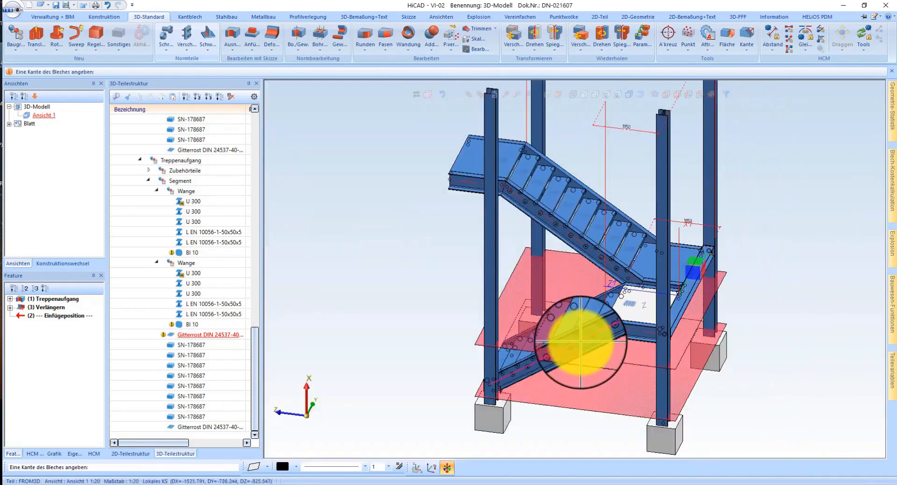
click(580, 342)
mouse_move(581, 343)
middle_down()
mouse_move(631, 340)
mouse_move(623, 347)
middle_up()
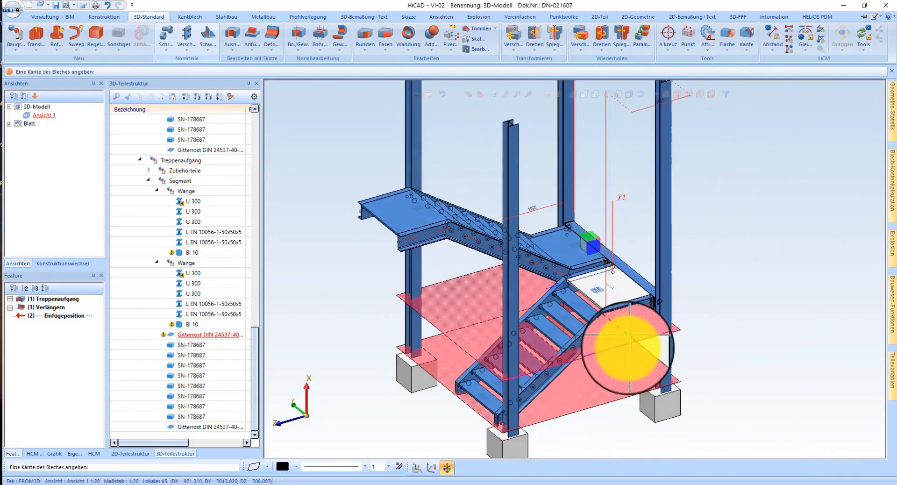
scroll(629, 335, down, 2)
scroll(447, 245, up, 5)
mouse_move(514, 272)
middle_down()
mouse_move(492, 266)
mouse_move(549, 290)
mouse_move(537, 290)
middle_up()
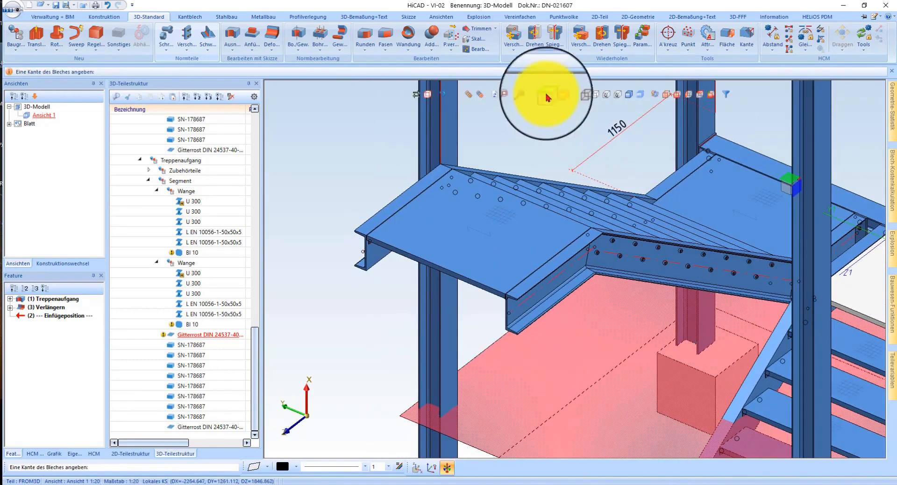
click(548, 96)
scroll(516, 312, up, 4)
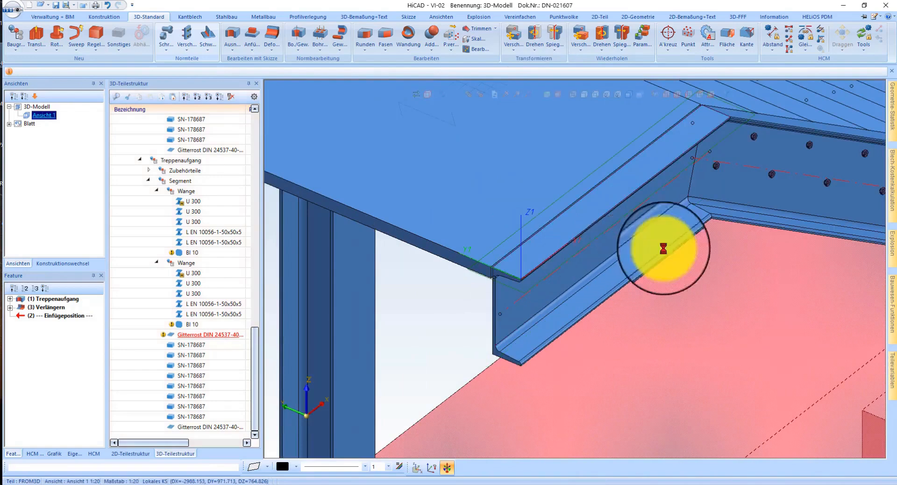
Step: Insert a U 300 profile like the stringer's across the landing's open end, spanning both stringers with its flanges facing outwards
scroll(687, 306, down, 4)
scroll(629, 311, up, 3)
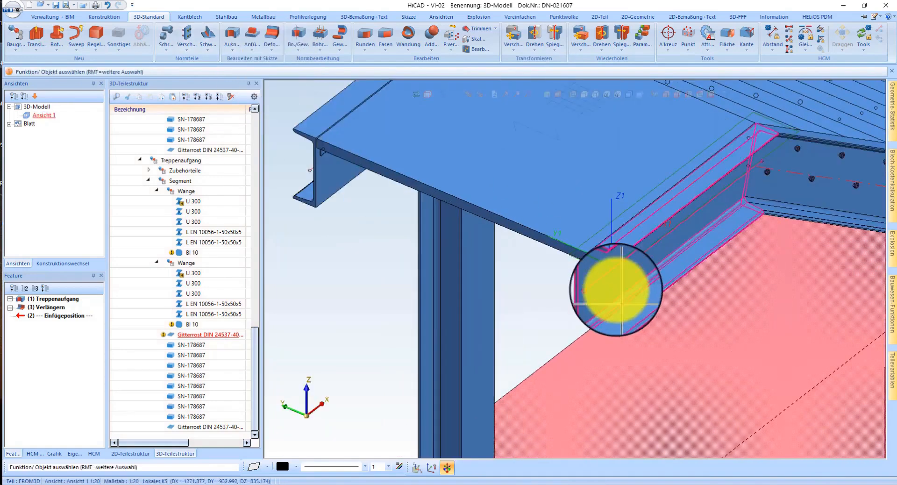
right_click(608, 262)
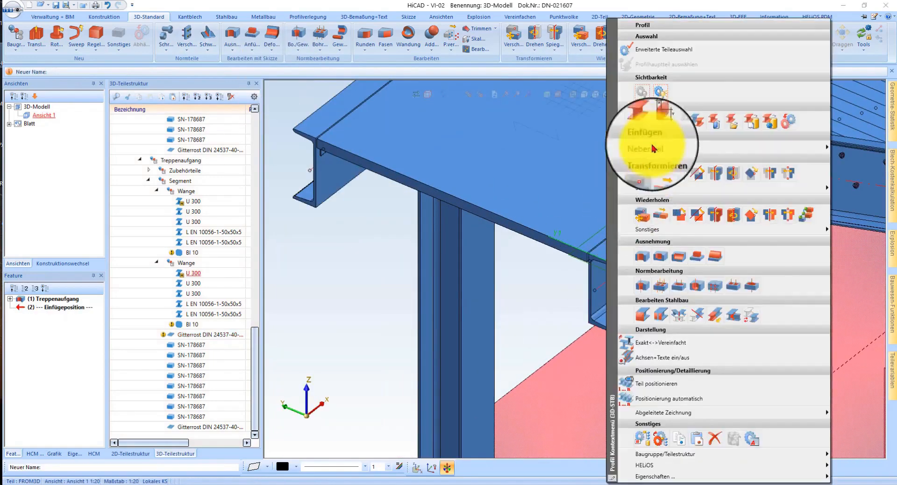
click(691, 120)
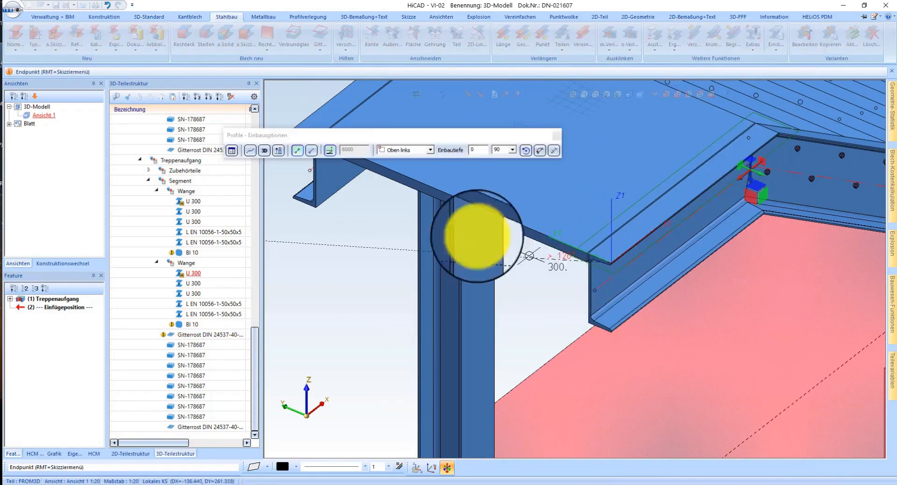
scroll(432, 227, down, 4)
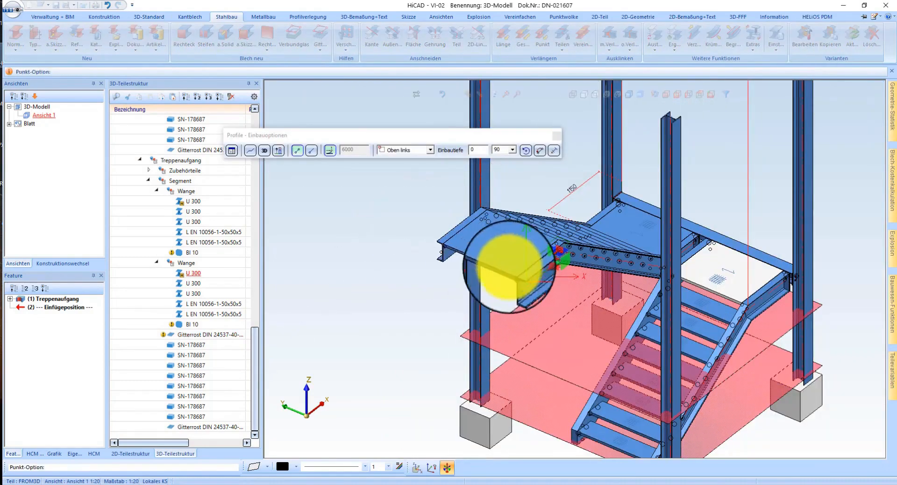
scroll(509, 267, up, 5)
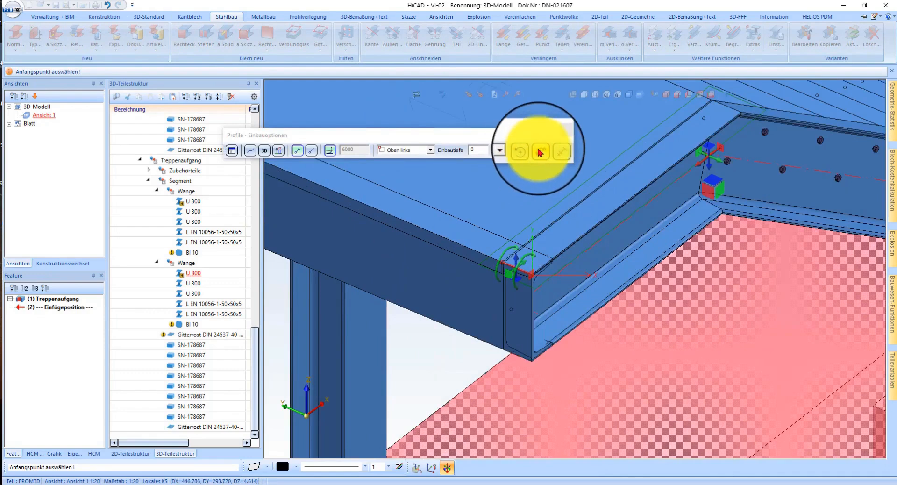
click(540, 152)
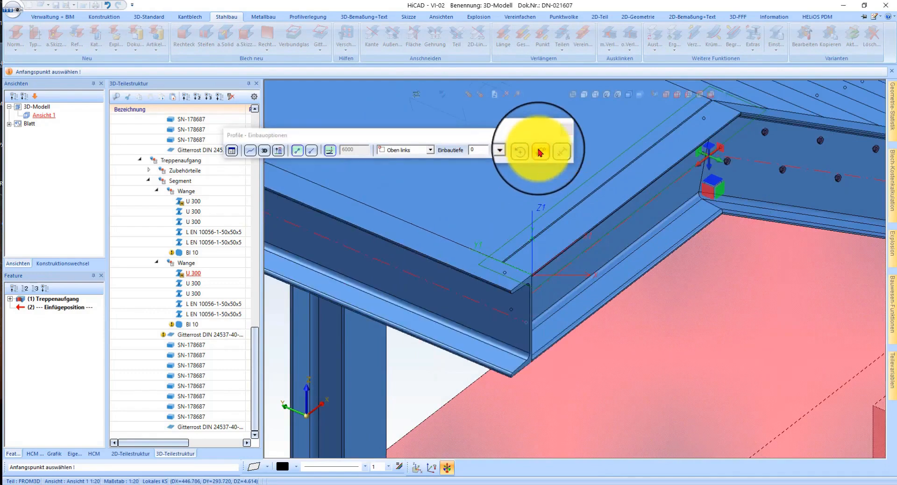
click(516, 332)
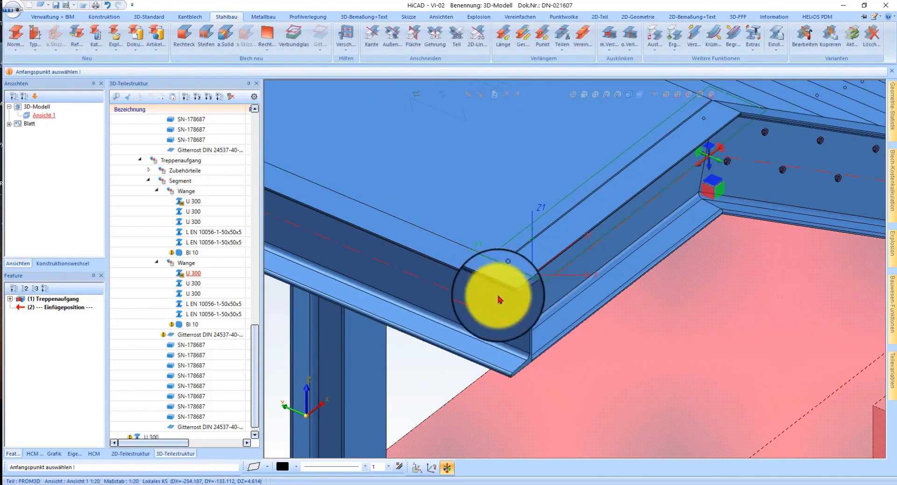
Step: Examine the new U 300 edge profile and its joint with the stringer from several sides of the stair flight
scroll(491, 286, down, 3)
middle_drag(521, 228, 436, 230)
scroll(485, 206, down, 5)
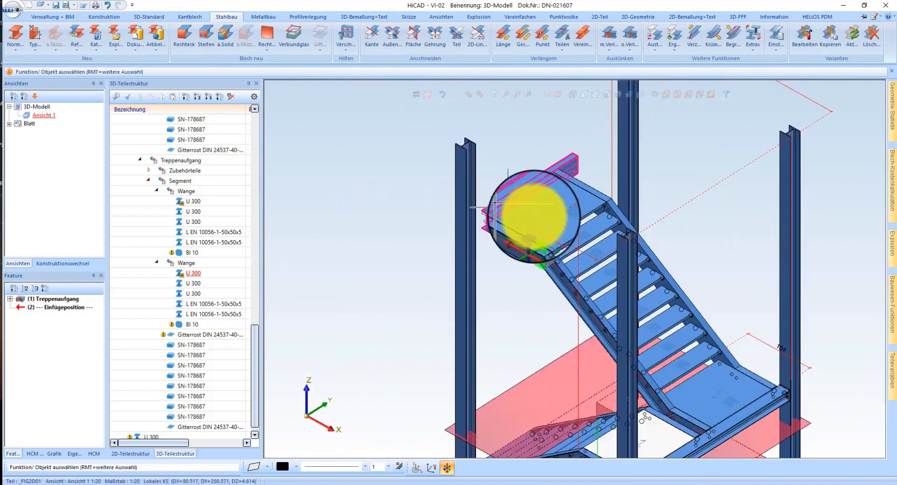
scroll(688, 420, up, 3)
click(693, 416)
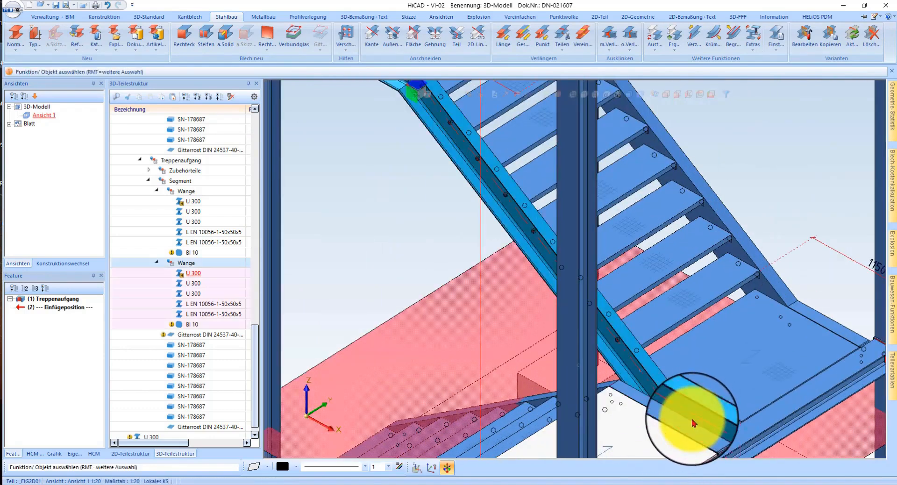
scroll(346, 226, down, 5)
scroll(451, 208, up, 3)
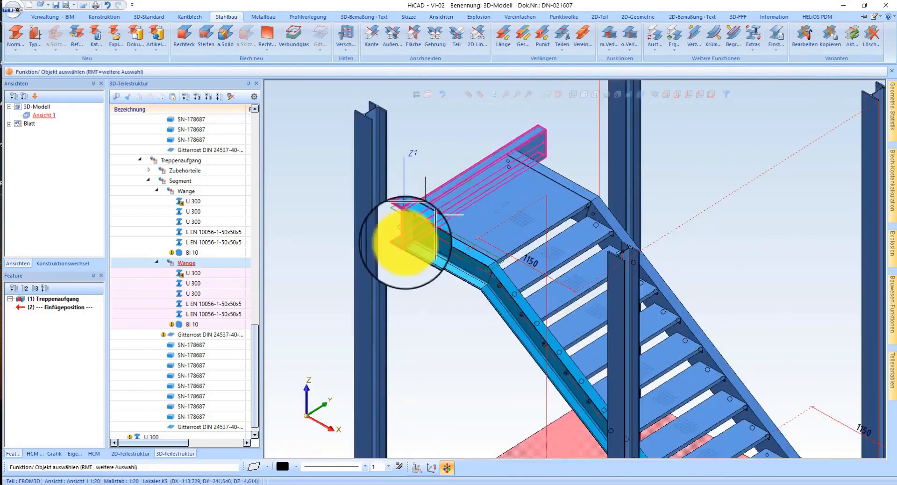
scroll(410, 218, up, 3)
middle_drag(413, 239, 547, 267)
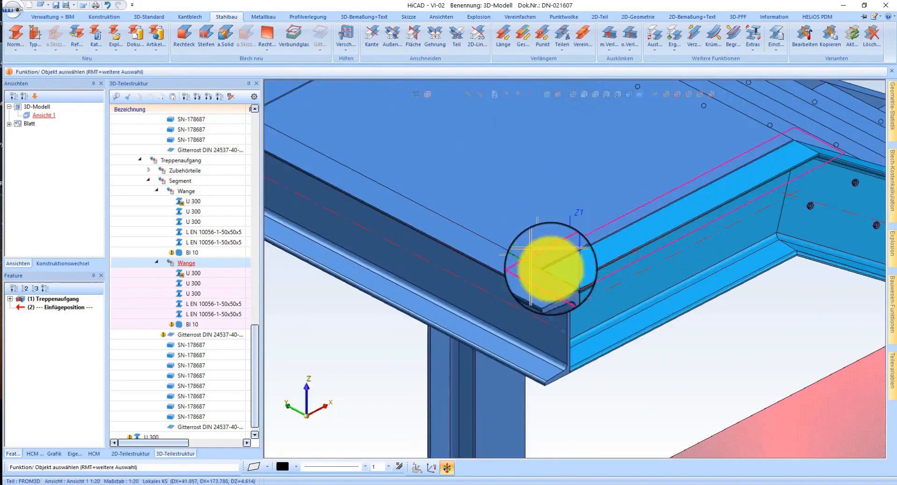
Step: Move the new U 300 profile into the second Wange assembly of the upper stair flight's Segment
click(550, 374)
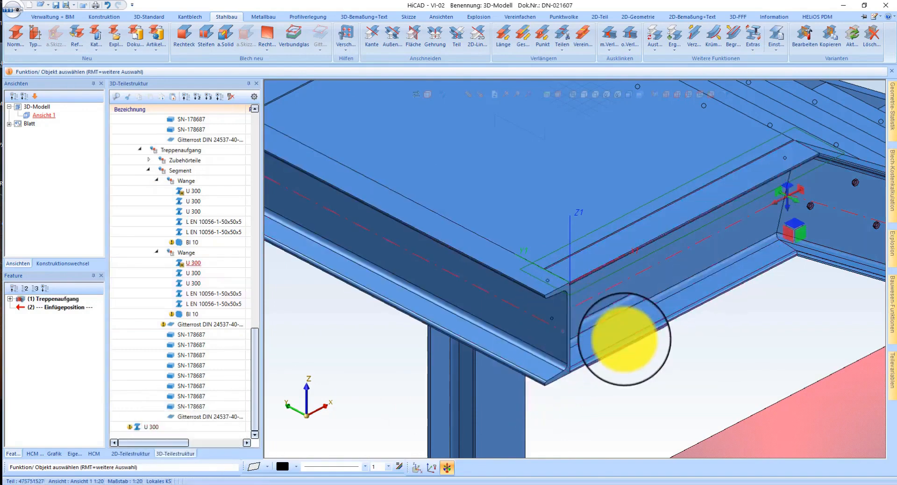
click(187, 98)
drag(600, 343, 187, 217)
click(614, 336)
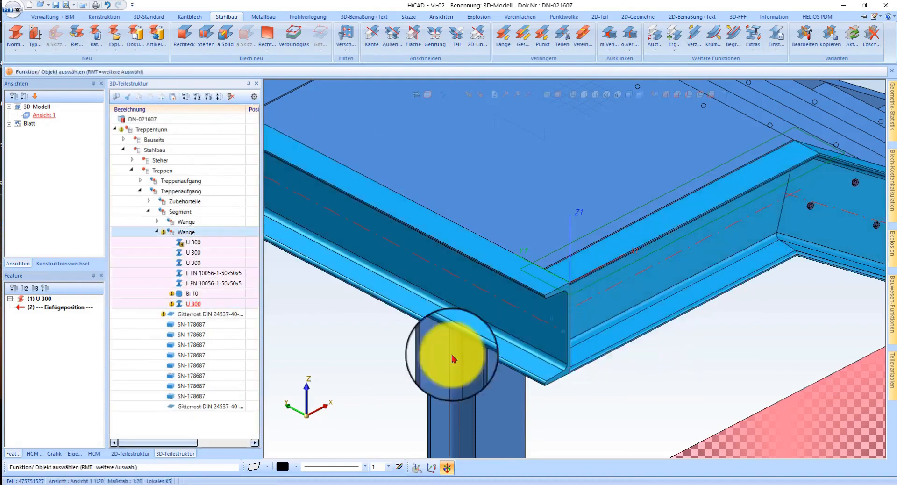
right_click(370, 357)
click(313, 353)
scroll(577, 312, down, 3)
scroll(681, 306, down, 2)
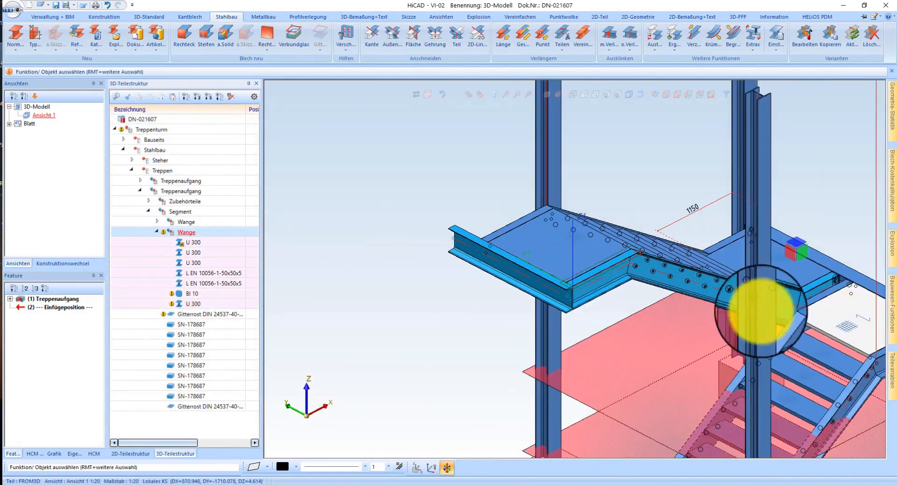
Step: Mitre the landing's new U 300 edge profile with the adjoining stringer end, using an air gap of 0
scroll(584, 262, up, 4)
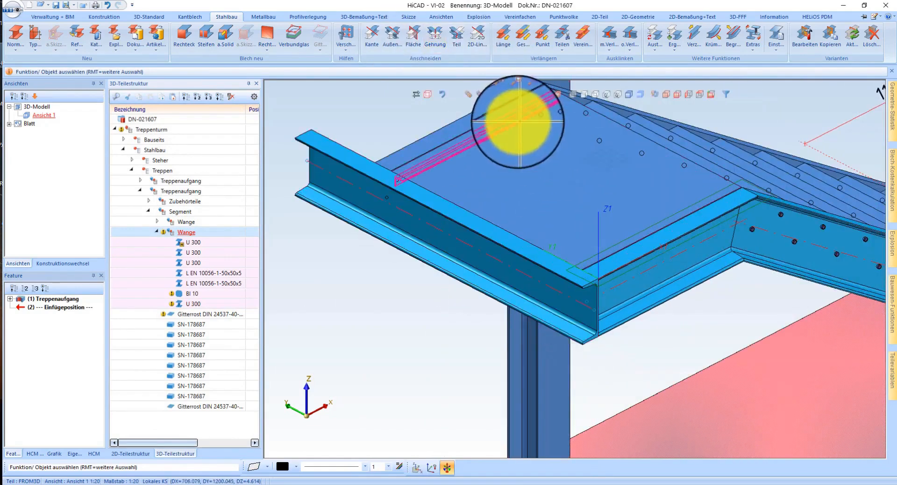
click(434, 42)
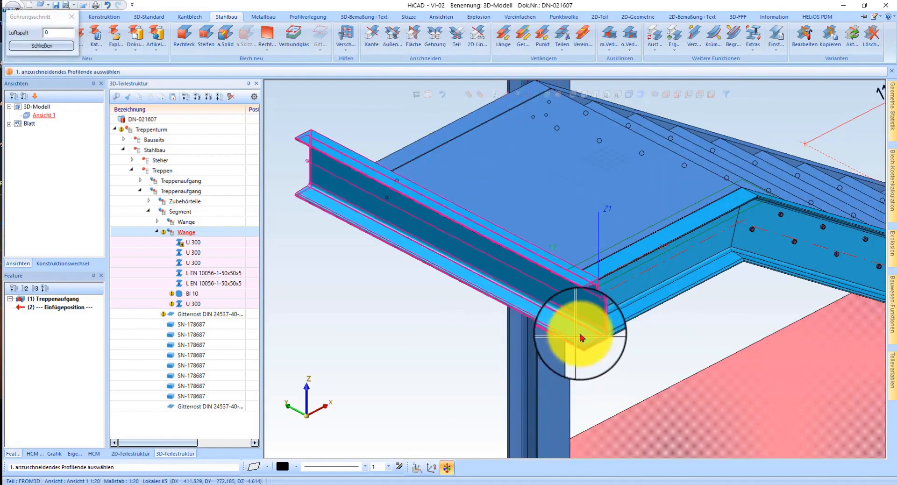
click(581, 333)
click(622, 306)
middle_click(624, 357)
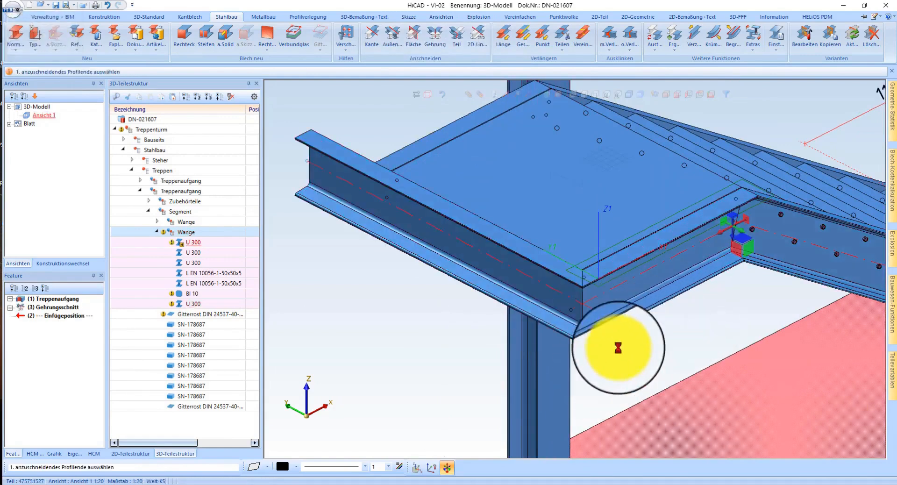
Step: Dimension the landing's depth from its stair-side edge to the new U 300 edge profile with an axis-parallel linear dimension
scroll(618, 336, down, 2)
scroll(601, 234, up, 2)
mouse_move(593, 242)
middle_down()
mouse_move(533, 243)
mouse_move(591, 244)
middle_up()
scroll(378, 218, down, 2)
scroll(540, 226, up, 1)
scroll(540, 225, up, 1)
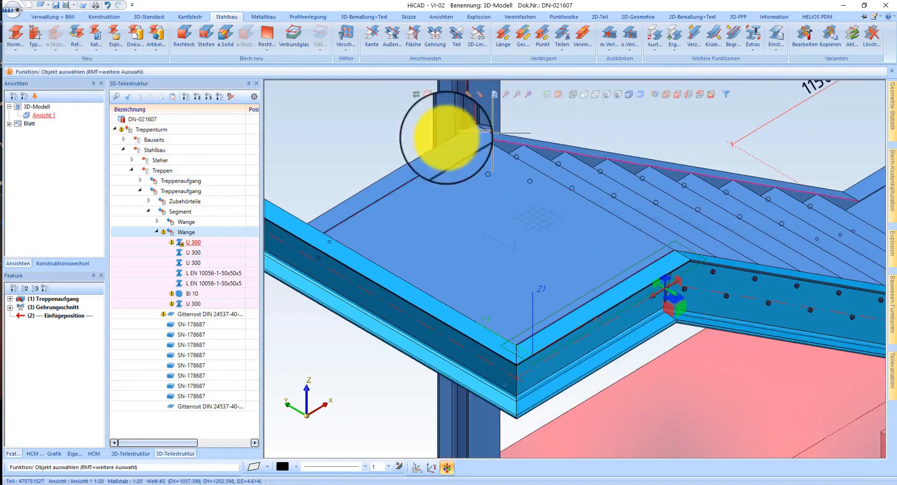
click(363, 16)
click(15, 36)
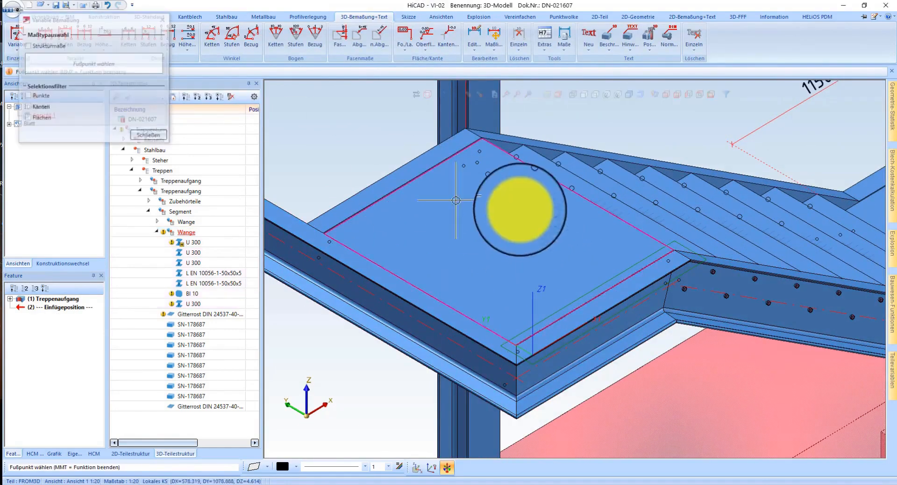
click(569, 192)
click(479, 342)
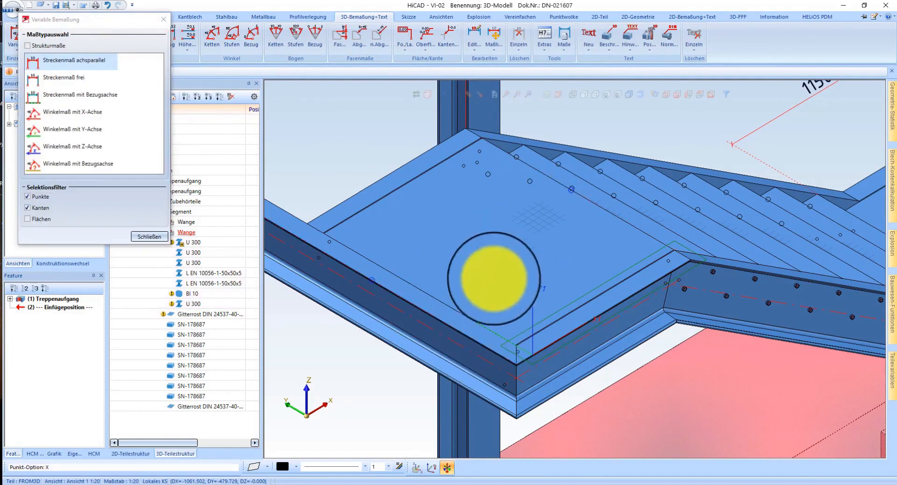
click(380, 193)
scroll(404, 199, down, 2)
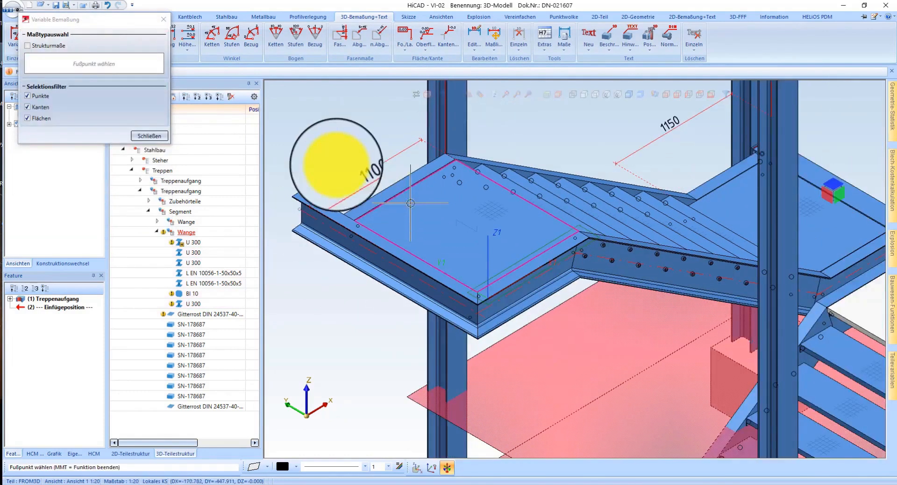
key(Escape)
Step: Shift the U 300 edge profile 150 mm outwards from the landing along the stringer's edge direction
scroll(329, 156, up, 2)
right_click(314, 244)
click(422, 188)
right_click(316, 244)
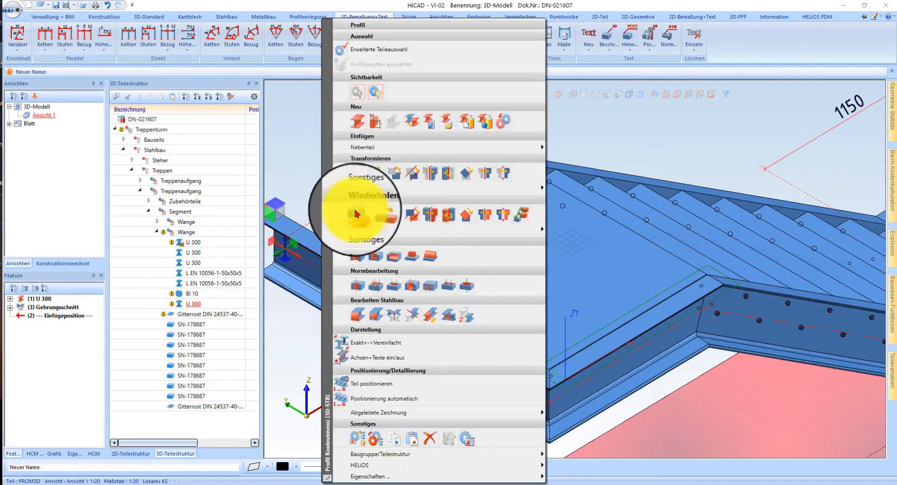
click(360, 176)
click(463, 170)
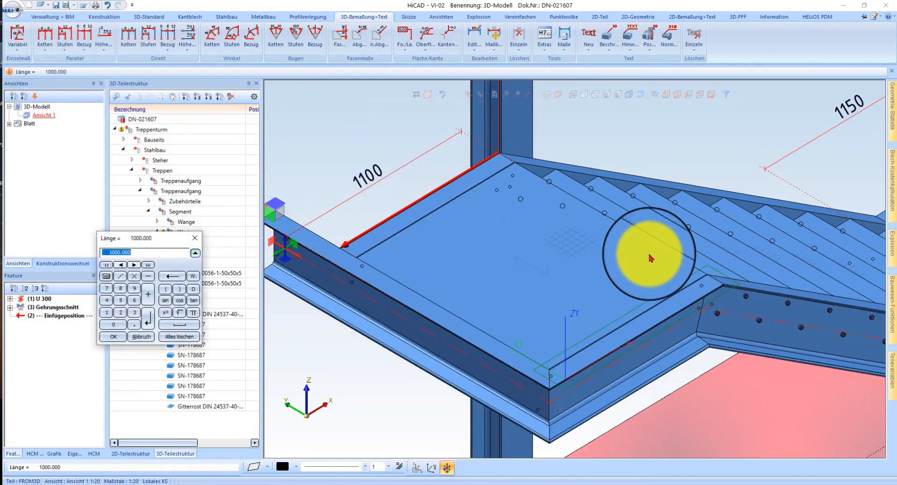
text(150)
key(Return)
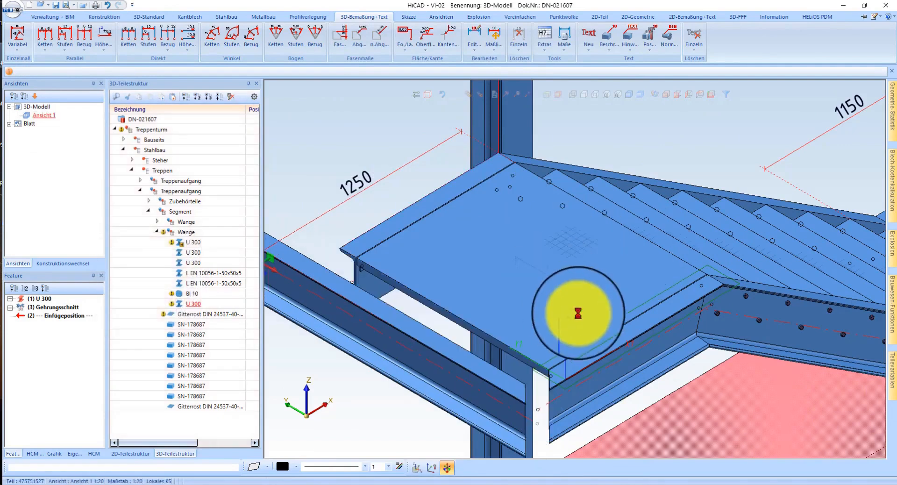
Step: Recalculate the features of the shifted U 300 edge profile and the adjoining stringer profile to update their mitre
right_click(64, 401)
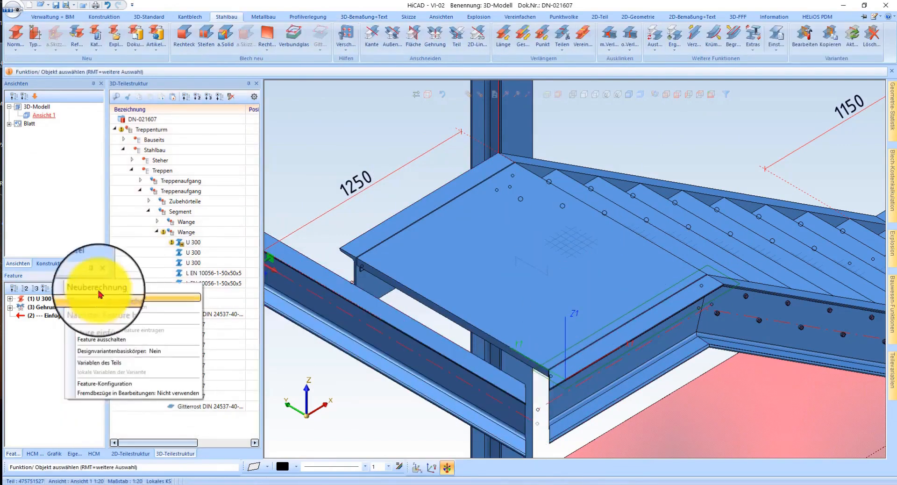
click(99, 292)
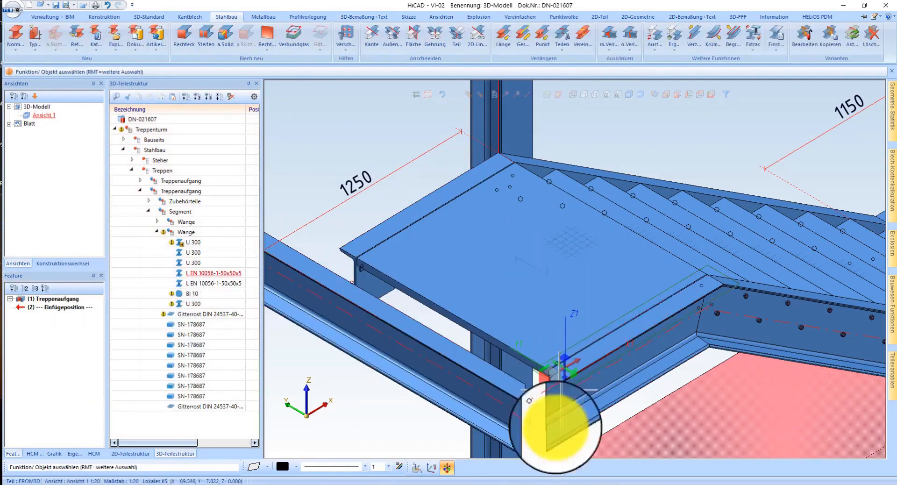
scroll(556, 402, up, 3)
right_click(51, 398)
click(92, 297)
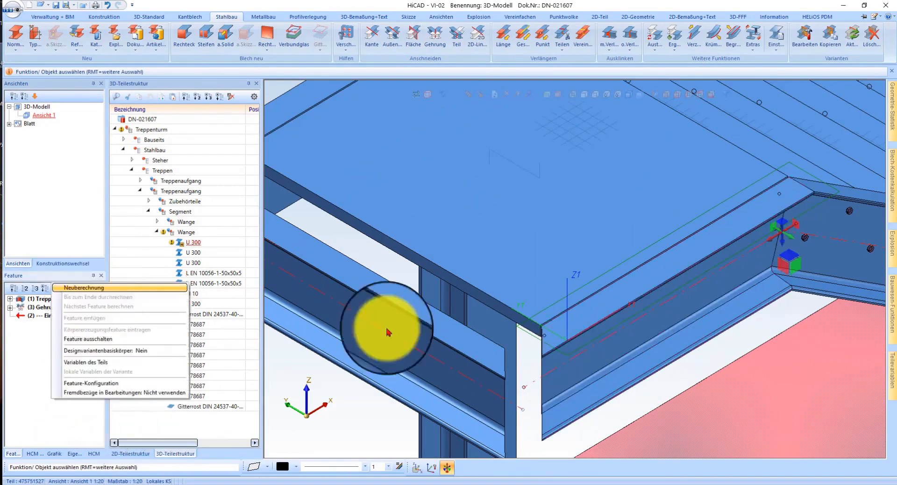
Step: Check the gap between the landing grating and the shifted edge profile, and open the Bauwesen-Funktionen catalogue
scroll(347, 198, up, 3)
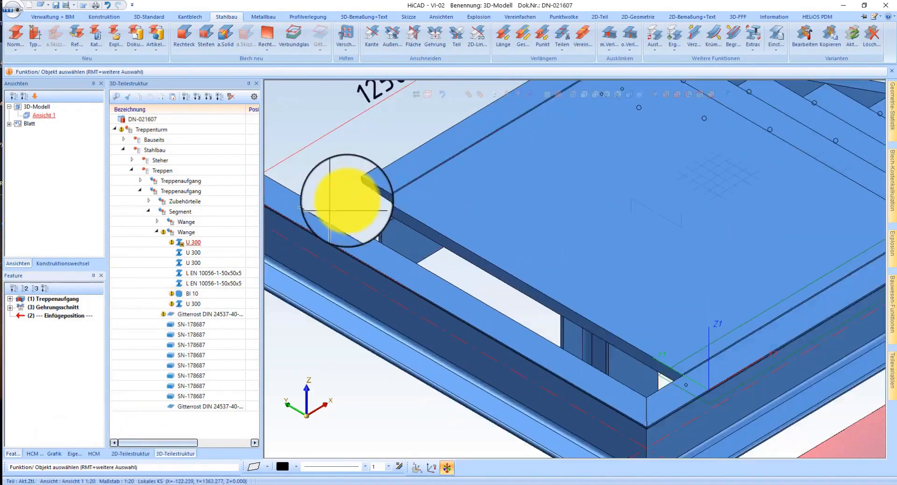
scroll(420, 216, down, 5)
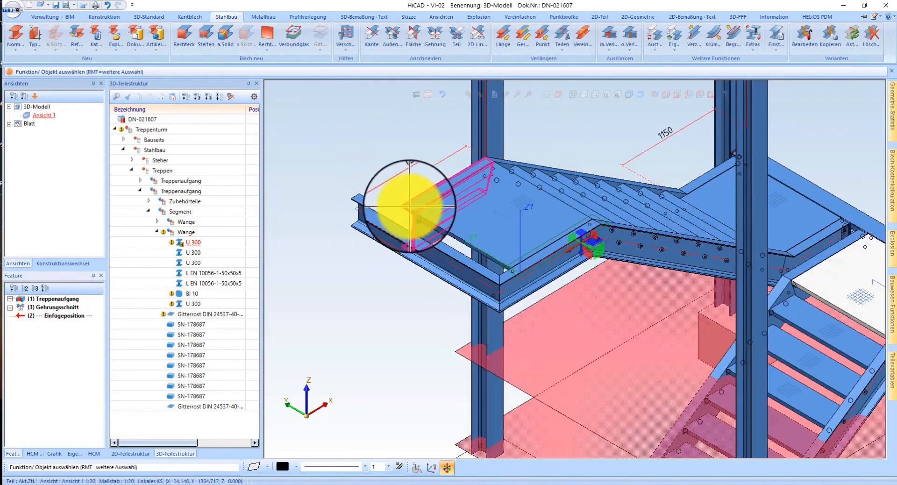
scroll(450, 200, up, 4)
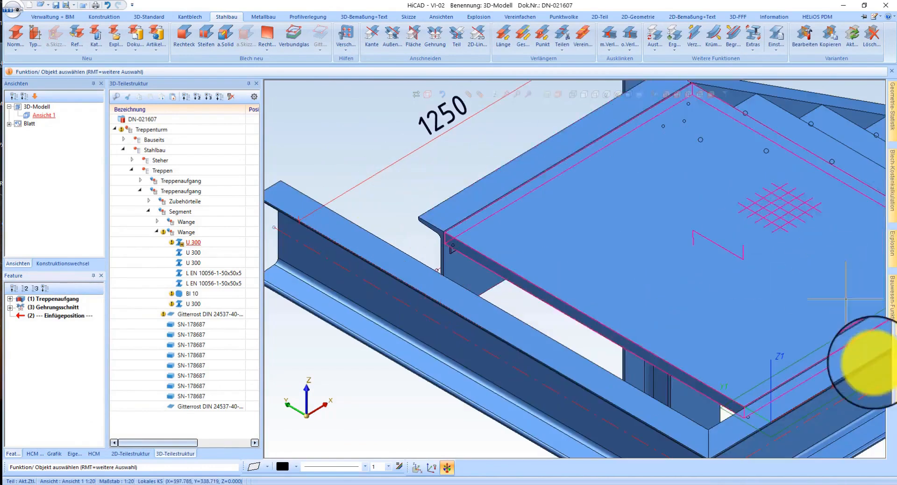
click(892, 301)
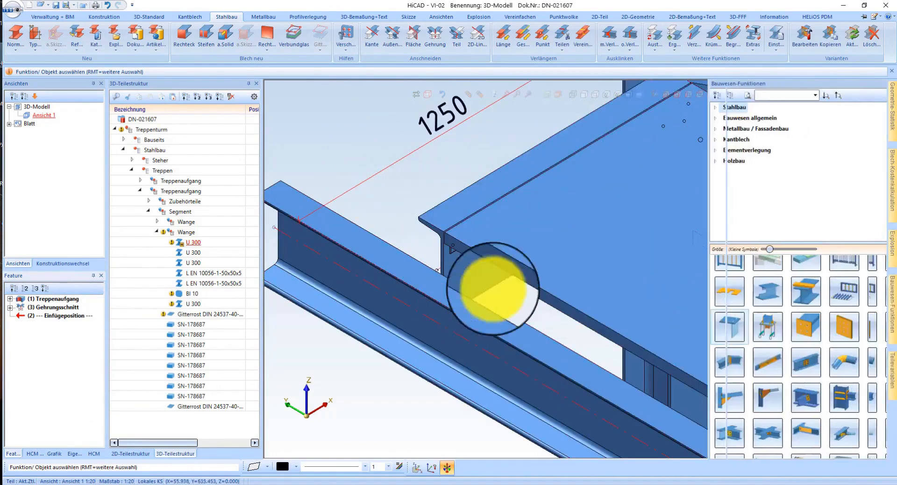
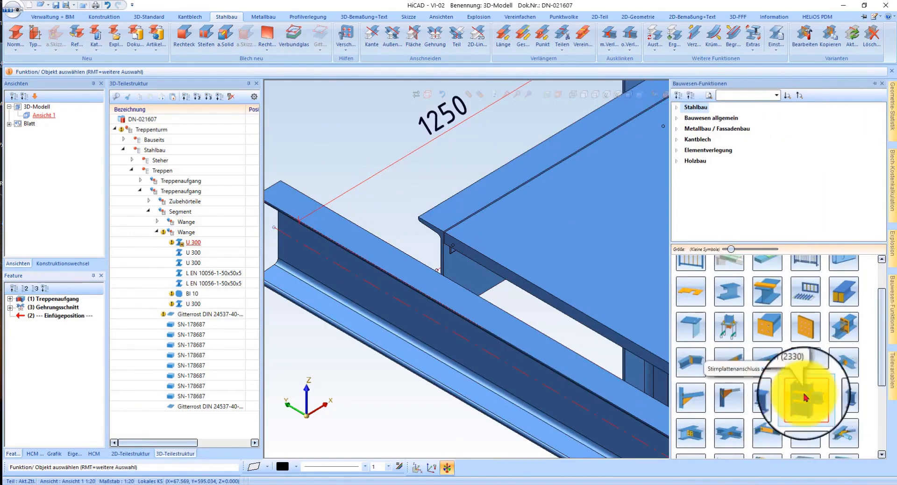
click(779, 403)
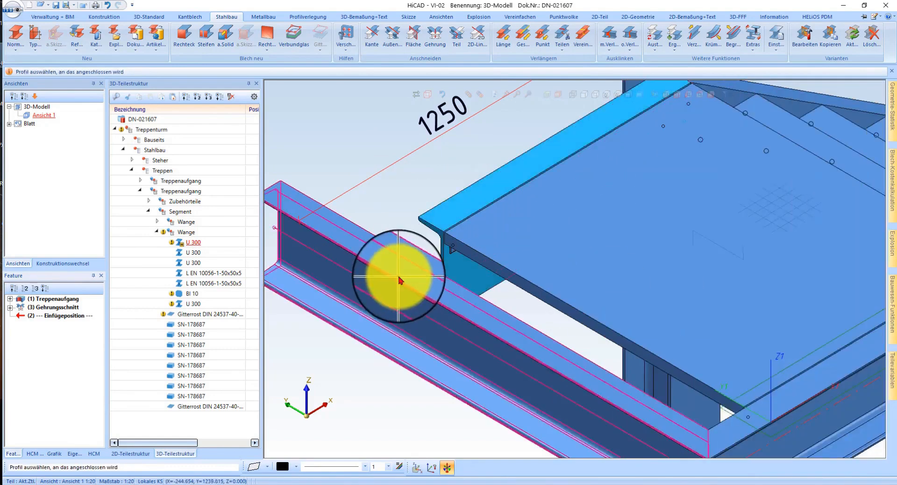
click(399, 281)
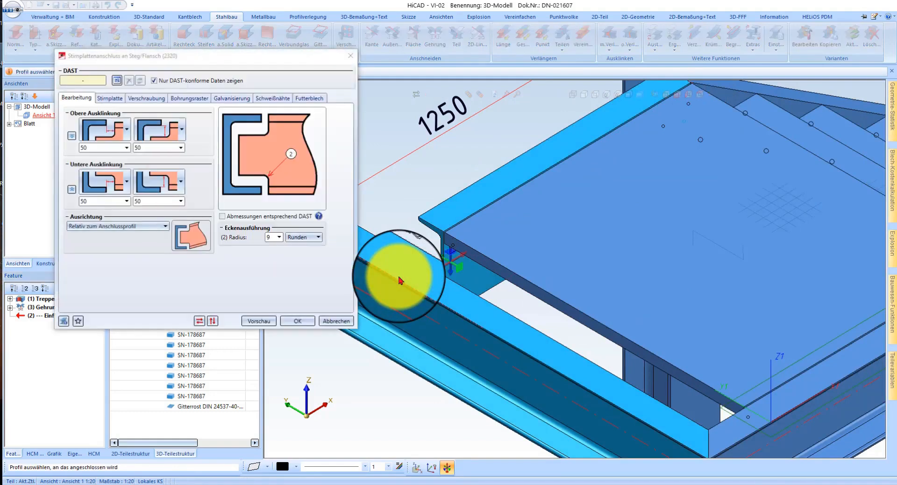
click(336, 321)
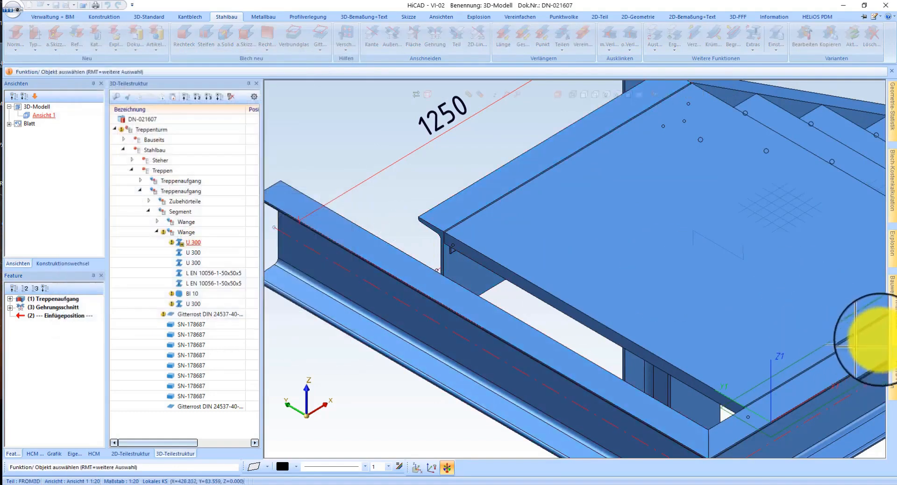
Step: Set up a Laschenanschluss (2310) with stiffener between the U 300 profile ending at the landing and the shifted U 300 edge profile, and preview it
mouse_move(895, 326)
scroll(815, 402, down, 3)
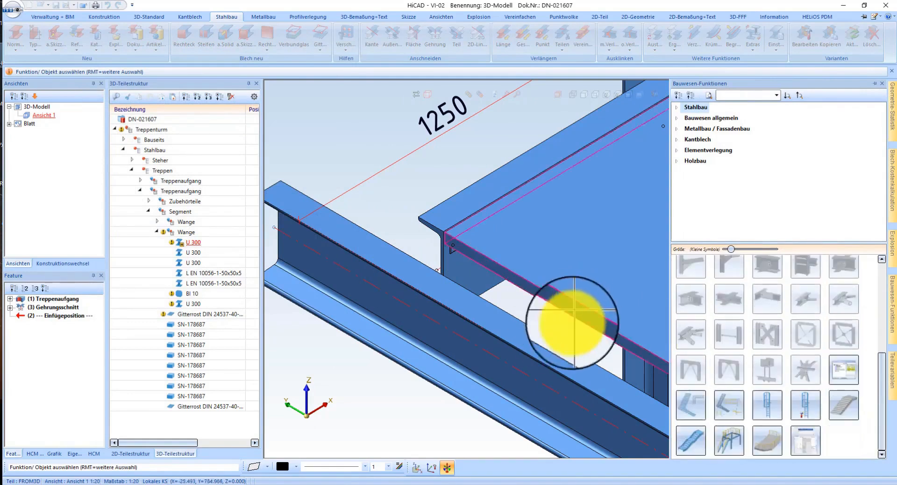
mouse_move(895, 303)
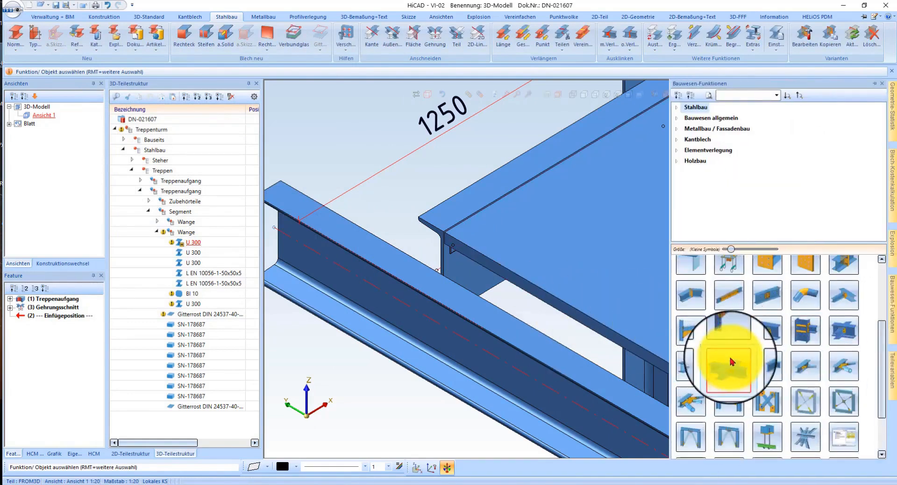
click(767, 366)
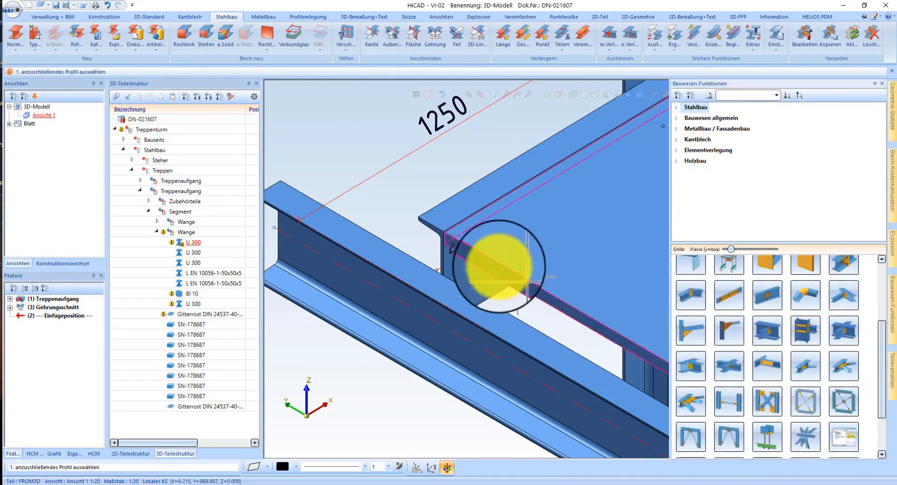
click(375, 245)
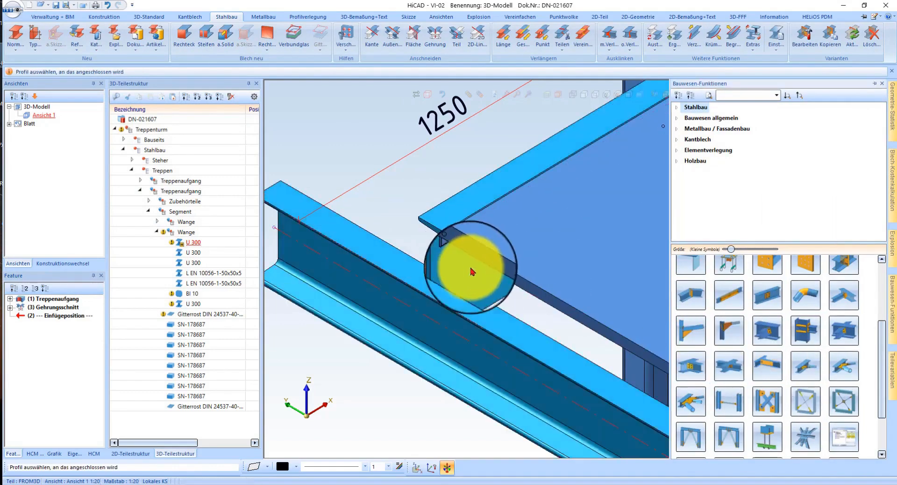
click(473, 277)
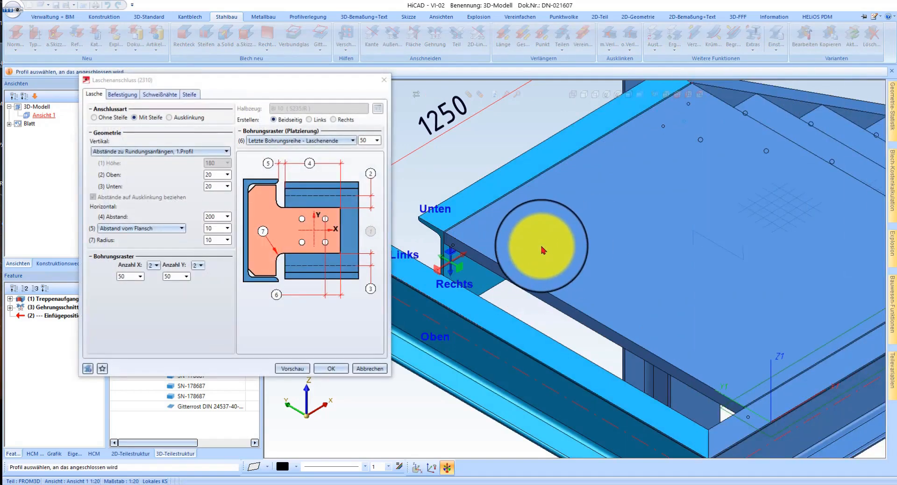
middle_drag(572, 256, 734, 248)
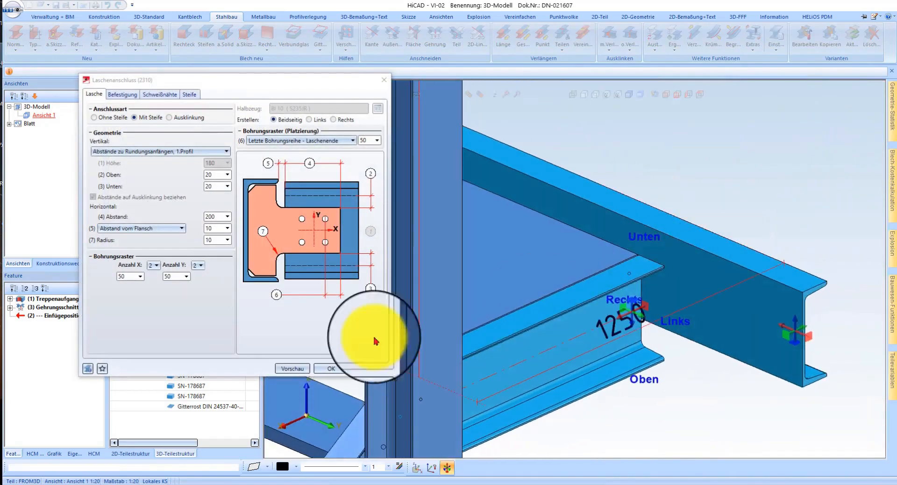
click(297, 369)
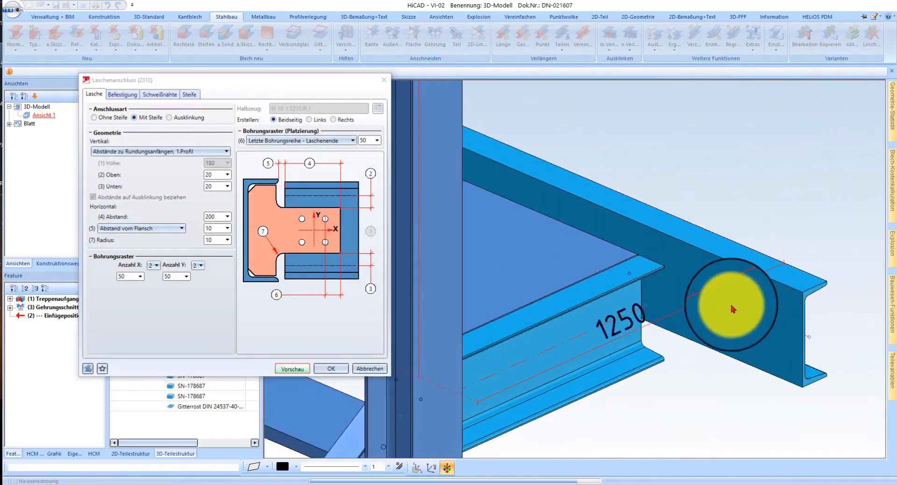
Step: Restrict the Laschenanschluss to a plate on the Links side only, confirm the connection and check the bolted joint
scroll(661, 292, up, 3)
middle_drag(646, 268, 710, 276)
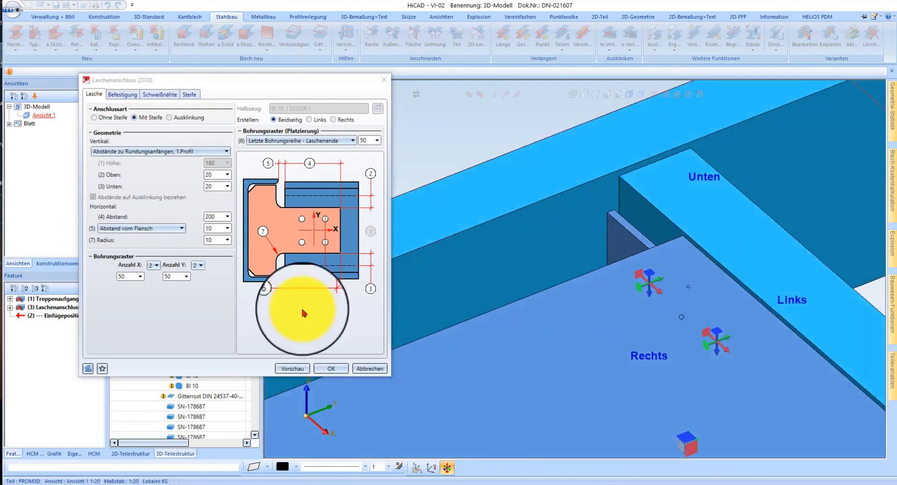
click(130, 100)
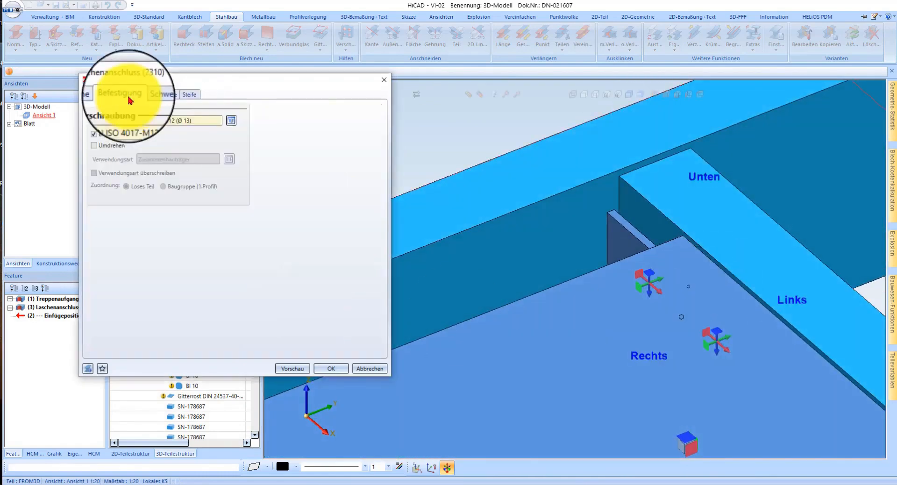
click(93, 94)
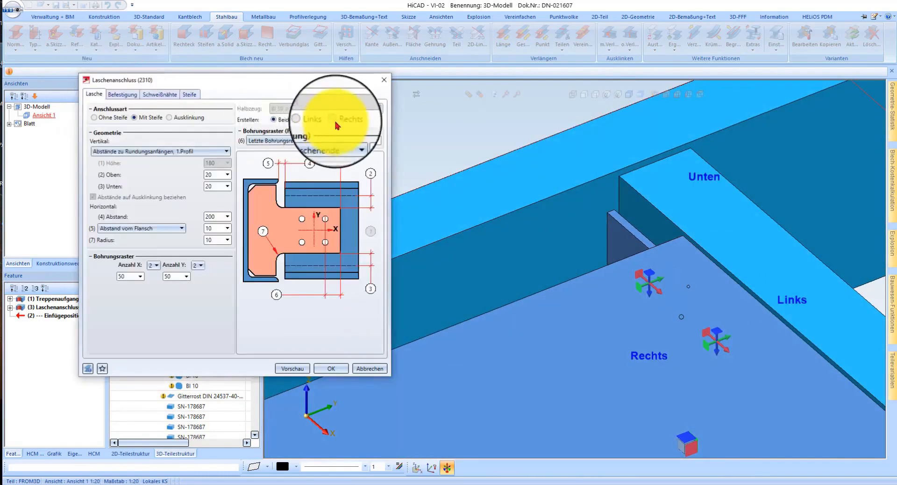
click(319, 121)
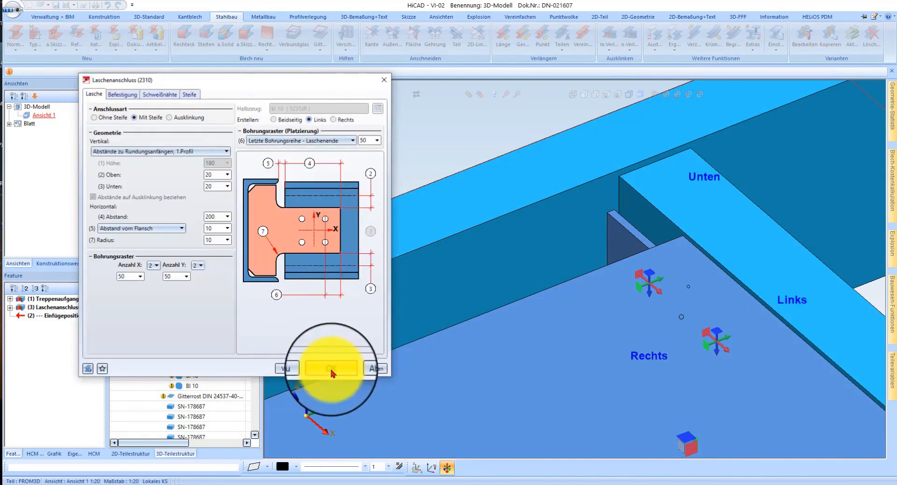
key(Return)
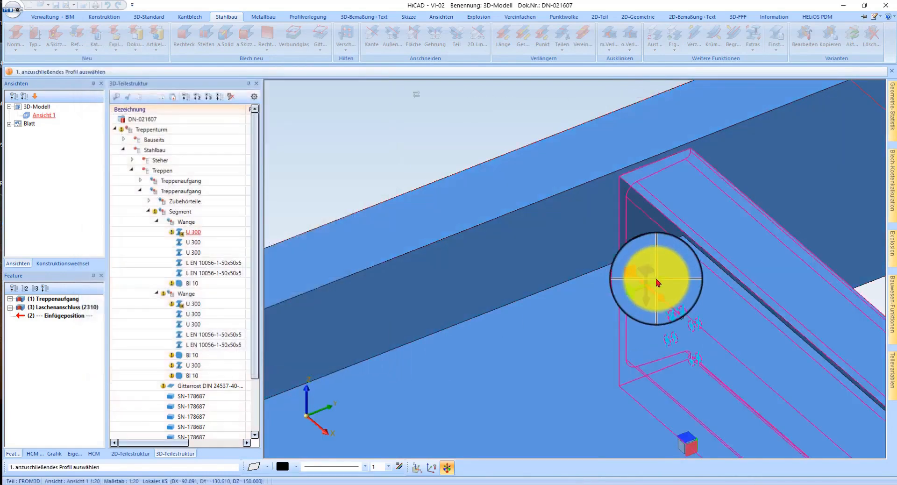
scroll(664, 290, down, 5)
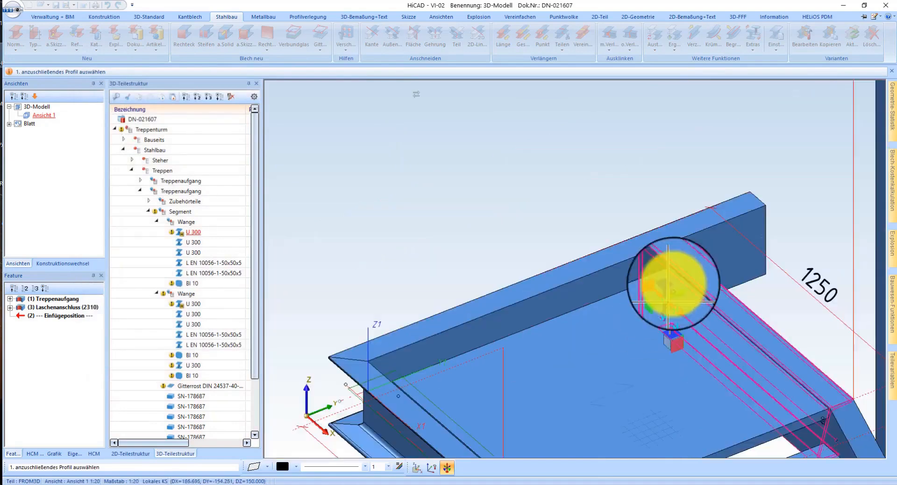
scroll(674, 279, up, 2)
middle_drag(662, 333, 573, 321)
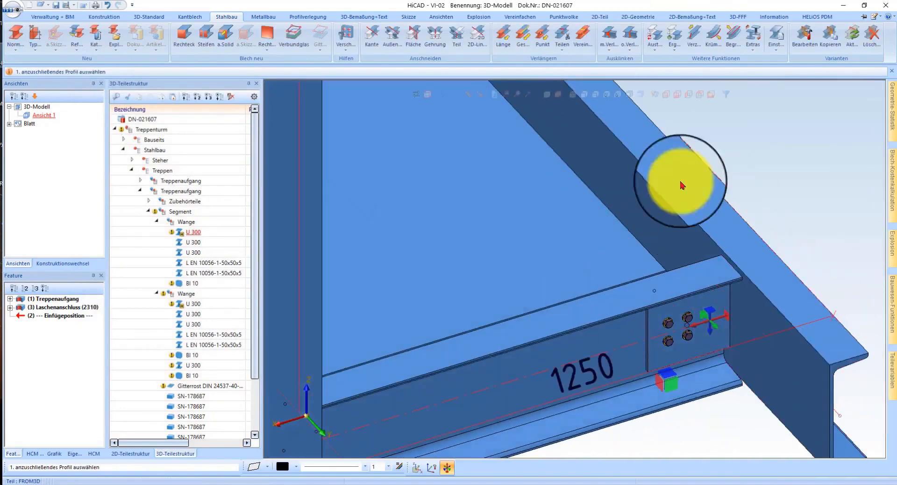
scroll(672, 236, up, 5)
key(Escape)
Step: Extend the upper landing's grating by a vector from its corner to the web of the outer U 300 edge profile
click(550, 294)
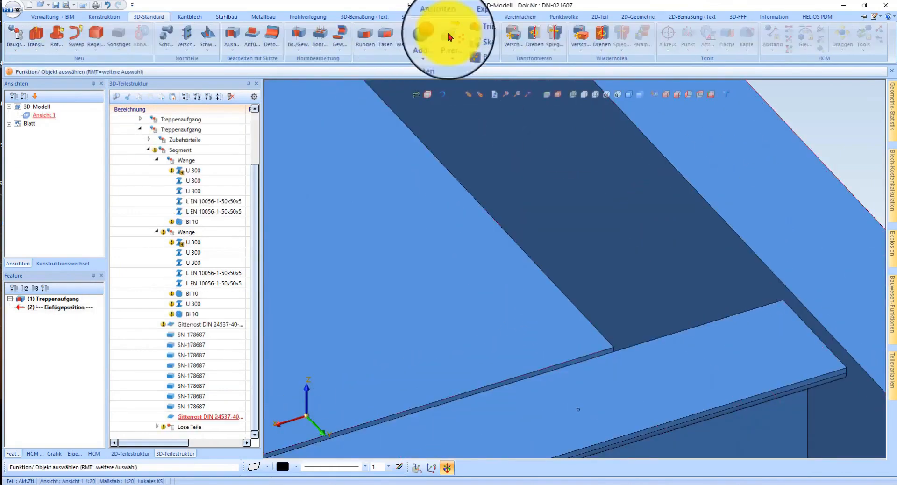
right_click(543, 287)
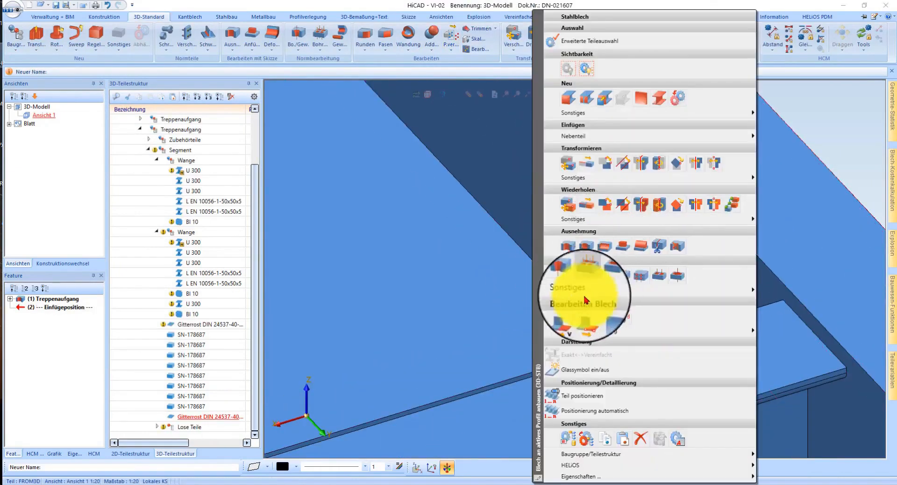
click(567, 321)
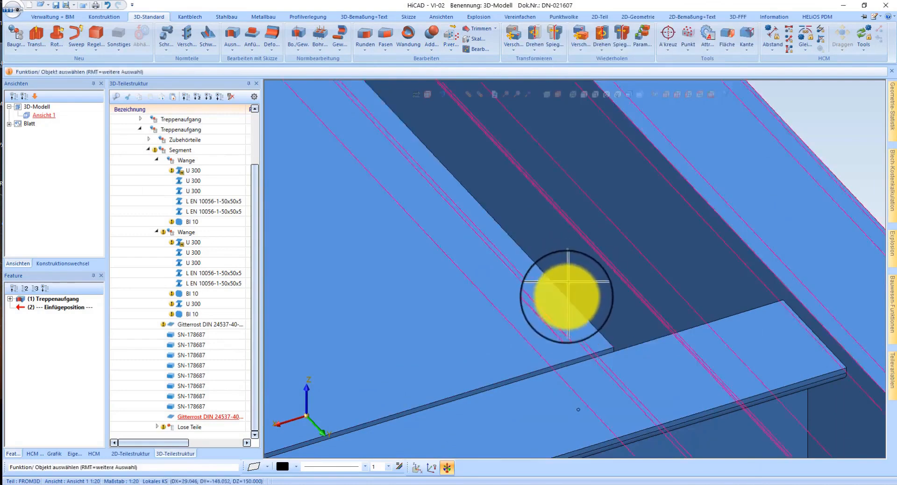
right_click(578, 291)
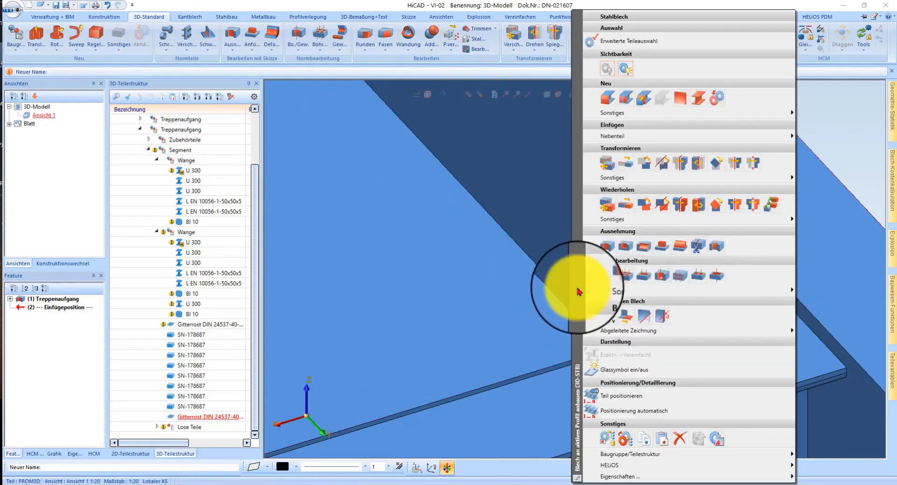
click(623, 317)
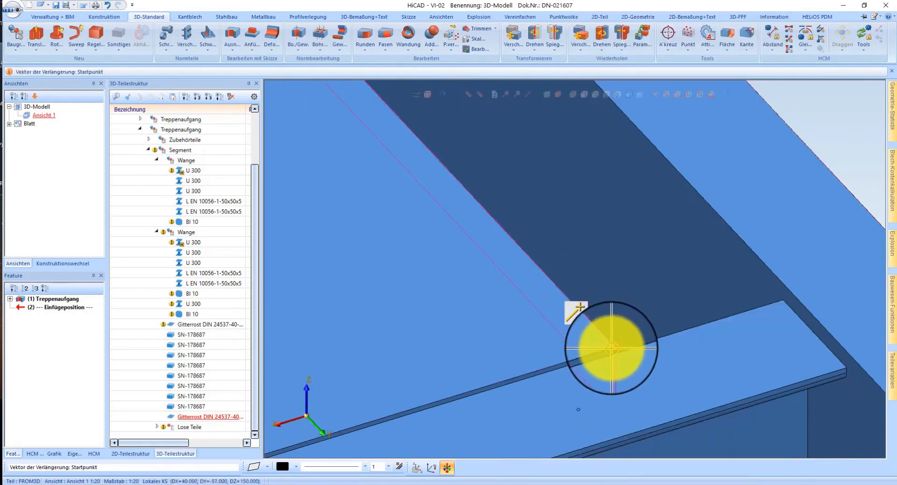
click(611, 348)
scroll(594, 270, down, 4)
scroll(807, 382, up, 2)
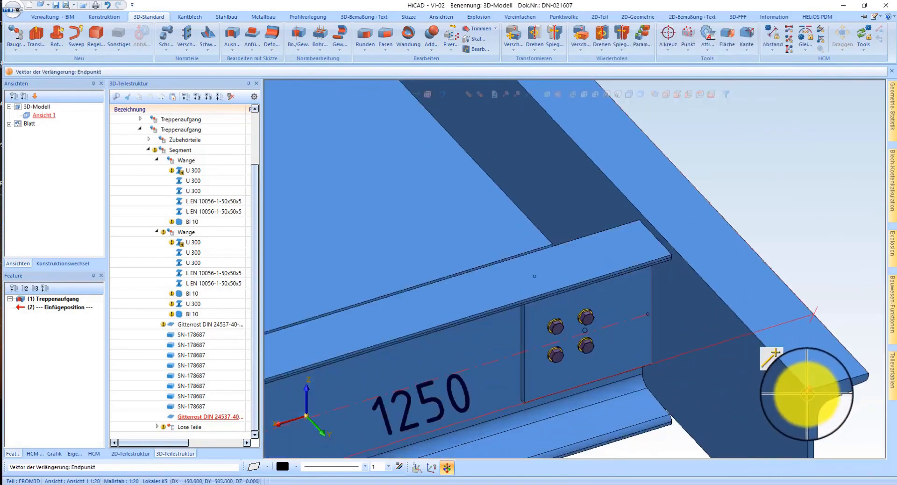
click(807, 394)
scroll(654, 208, up, 5)
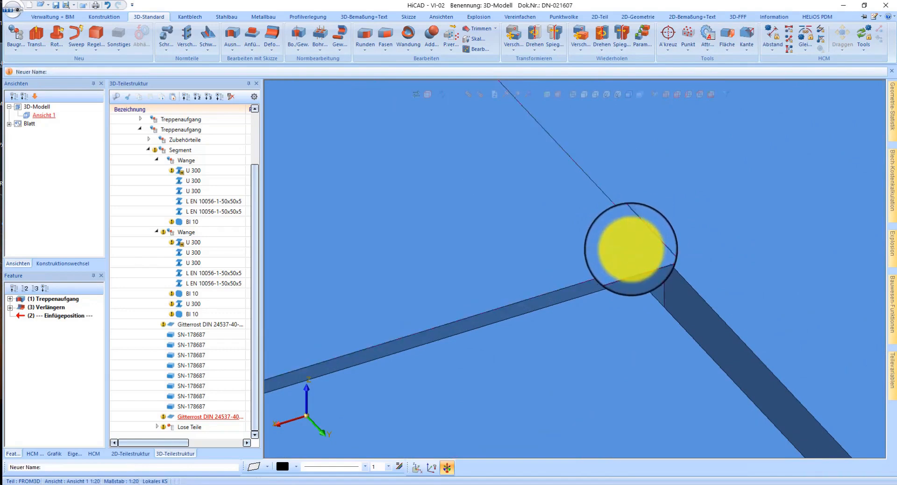
Step: Apply a second Verlängern to the grating's outer edge to pull it back slightly from the U 300 web
right_click(630, 249)
click(675, 316)
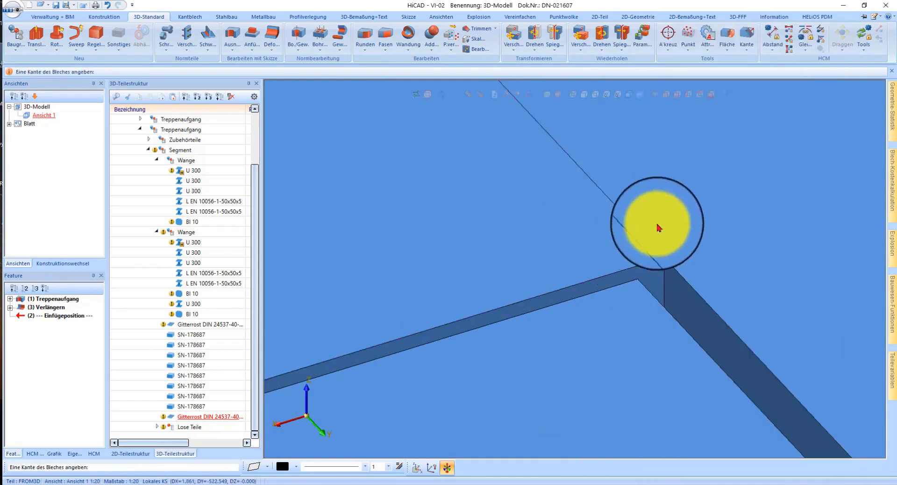
click(694, 259)
key(Return)
scroll(694, 260, up, 6)
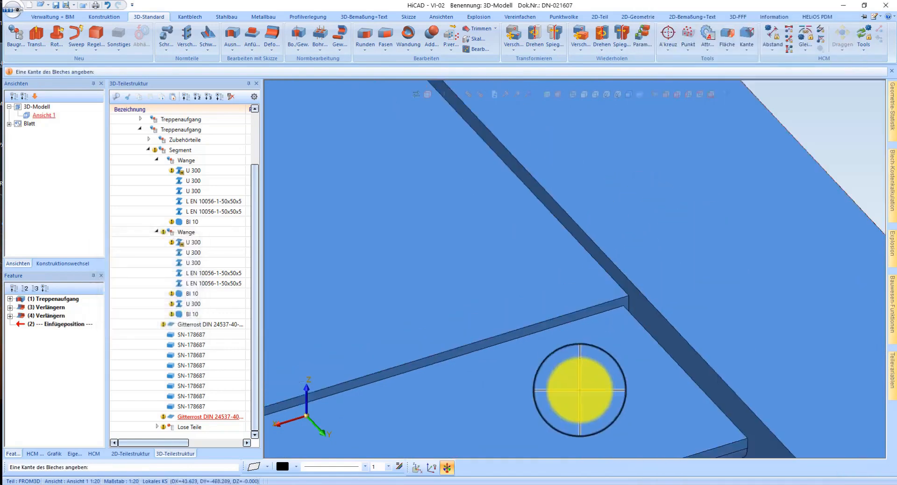
middle_click(702, 371)
scroll(710, 336, down, 5)
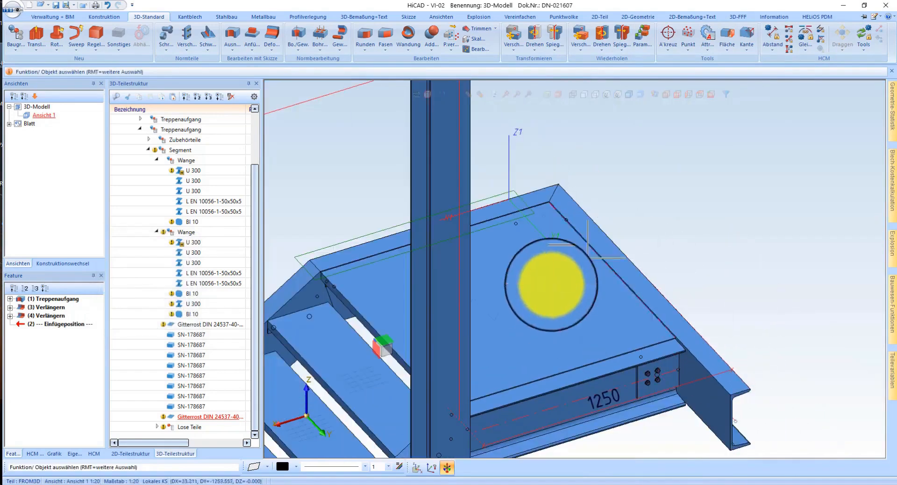
Step: Examine the whole stair tower, including both flights, the landings and their connections to the columns
scroll(551, 285, down, 8)
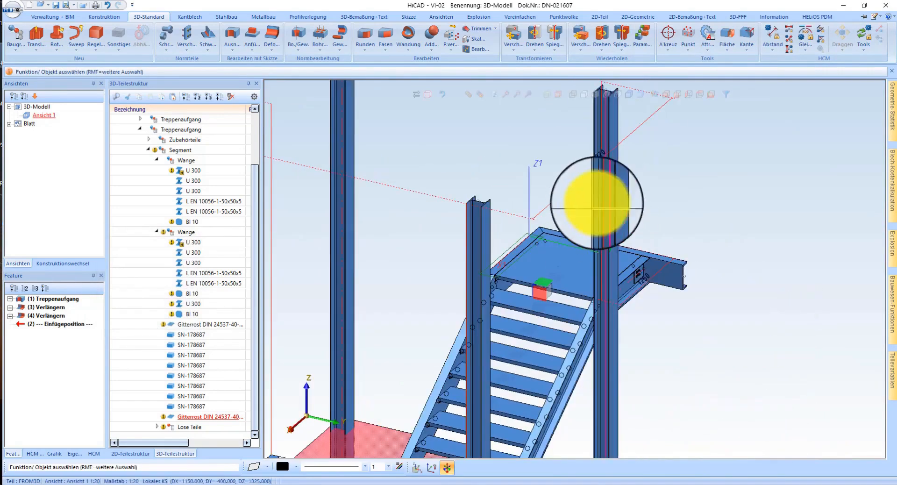
scroll(551, 282, up, 6)
middle_drag(489, 266, 613, 310)
scroll(603, 322, down, 5)
scroll(559, 196, up, 2)
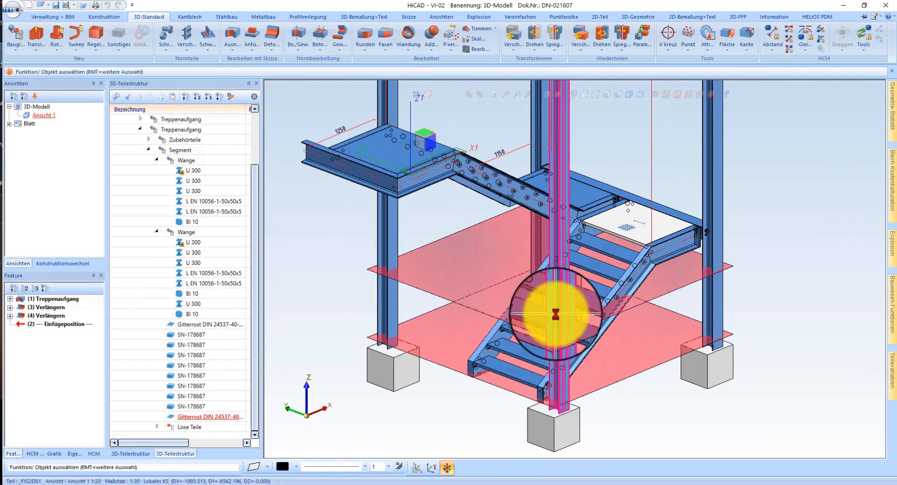
middle_drag(589, 235, 575, 249)
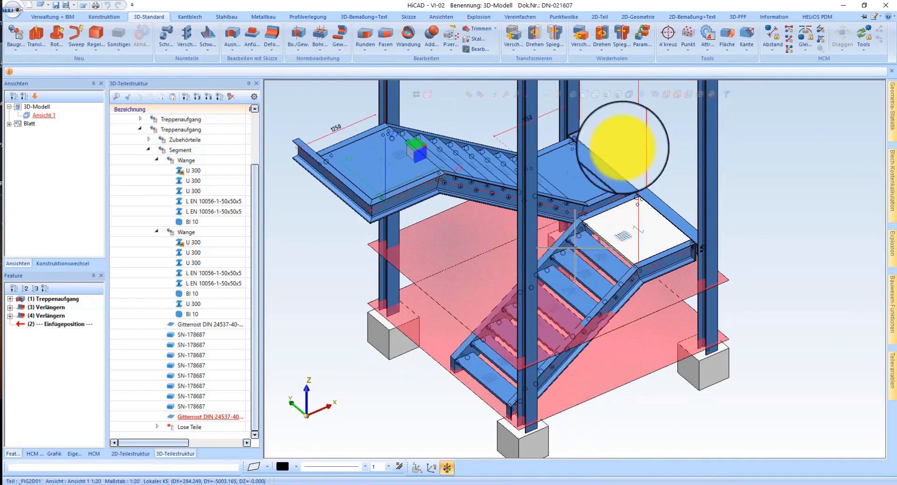
scroll(596, 176, up, 2)
scroll(543, 195, down, 4)
scroll(505, 324, up, 2)
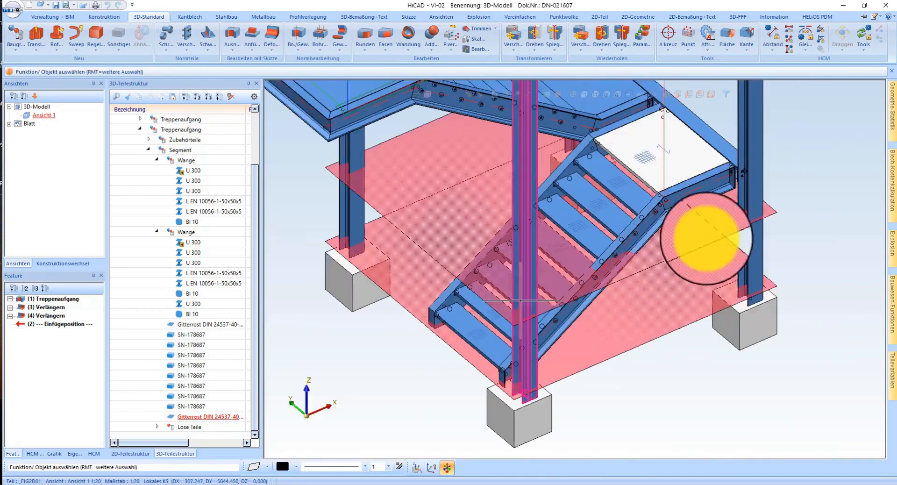
Step: Start the Geländerkonfigurator for profiles and pick the lower flight's outer stringer and adjoining landing profile as the first railing sections
mouse_move(894, 309)
scroll(711, 371, down, 3)
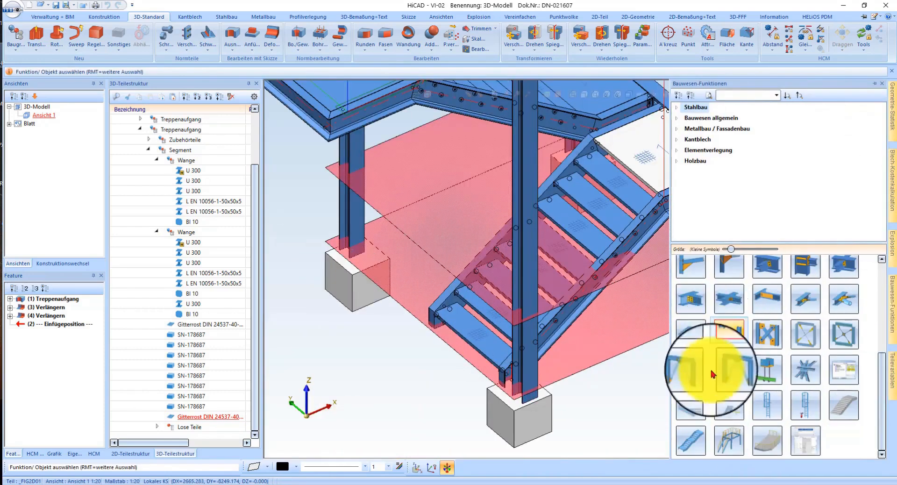
click(732, 442)
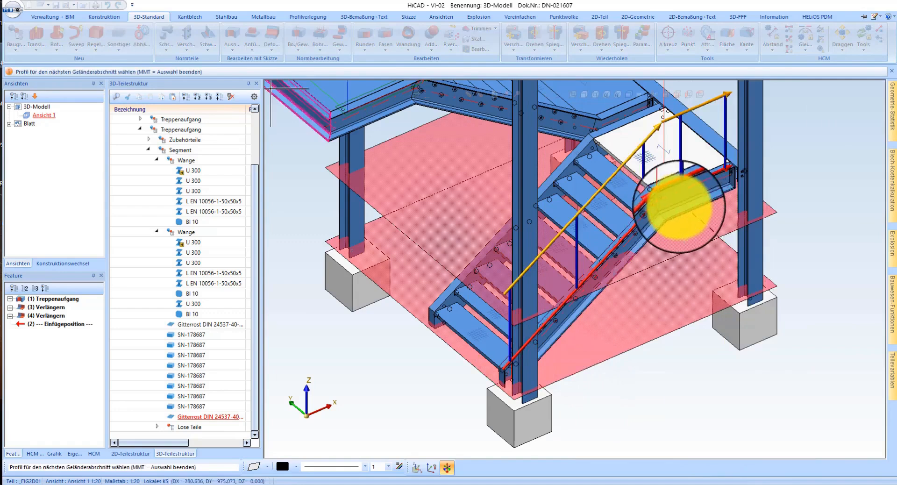
Step: Add the intermediate landing's outer edge profiles and the upper flight's outer stringer as the following railing sections
scroll(682, 181, down, 2)
scroll(683, 207, up, 3)
middle_click(683, 208)
middle_drag(683, 209, 527, 206)
middle_click(526, 205)
click(687, 241)
scroll(550, 257, down, 4)
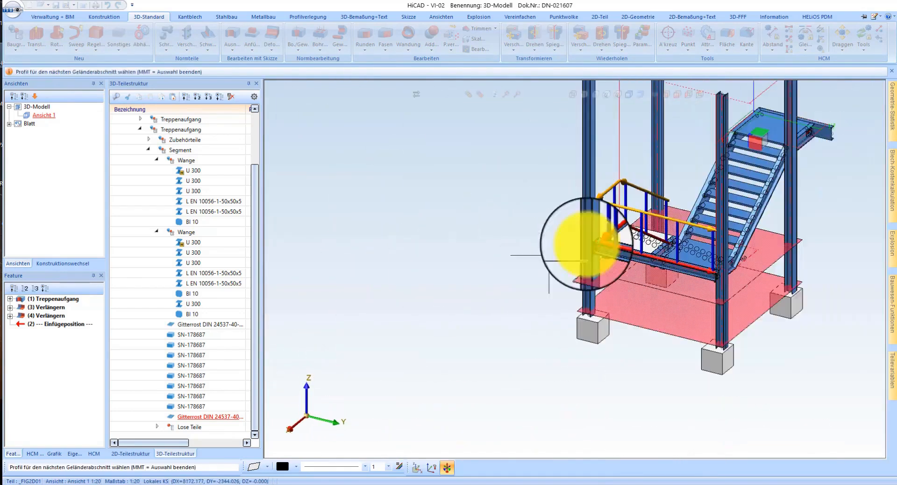
scroll(727, 271, up, 4)
scroll(520, 356, down, 3)
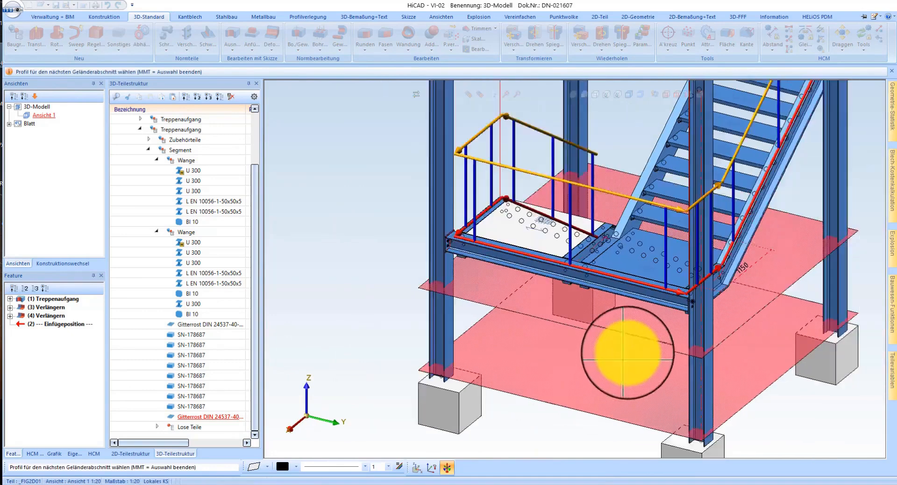
Step: Add the upper landing's side profile with the 1250 label as the last railing section and finish the profile selection
scroll(741, 217, up, 4)
middle_click(712, 260)
middle_drag(710, 261, 691, 276)
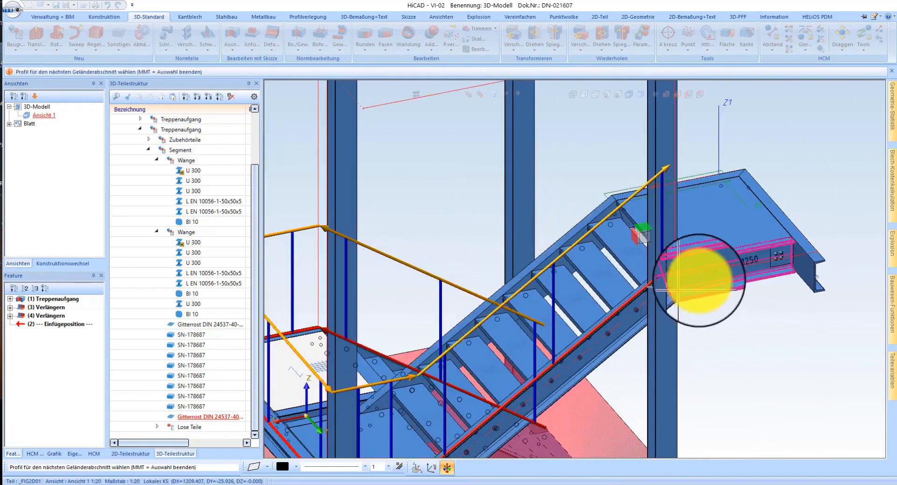
scroll(698, 282, up, 3)
click(695, 285)
scroll(703, 400, down, 3)
scroll(707, 327, up, 3)
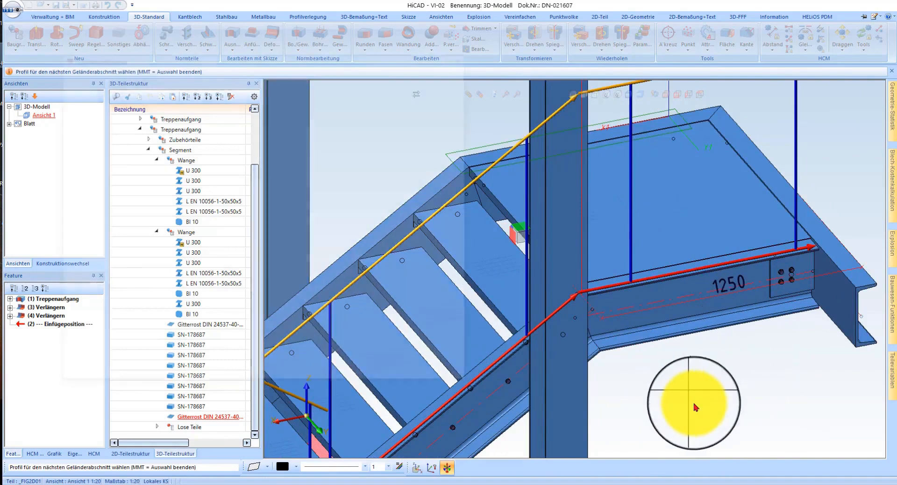
middle_click(692, 399)
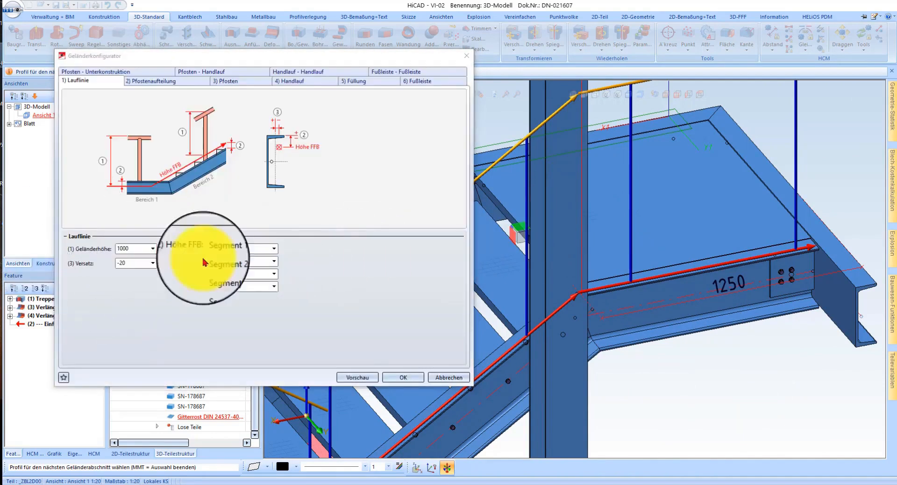
Step: Try a Versatz of 0 for the railing's Lauflinie on the stringer
scroll(663, 246, down, 5)
scroll(585, 341, up, 6)
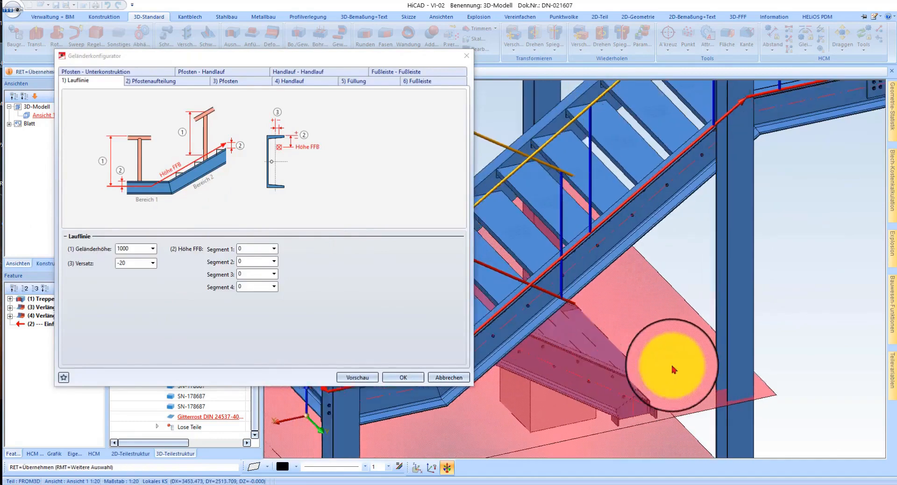
middle_drag(761, 382, 869, 360)
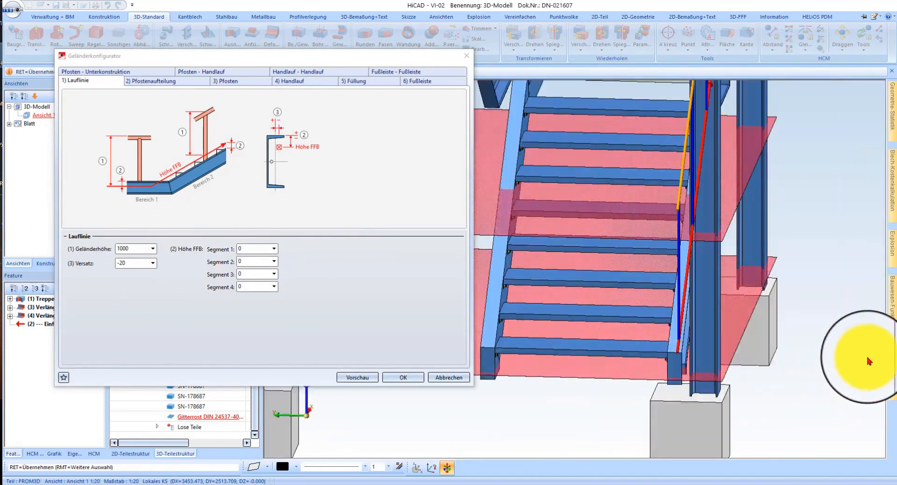
scroll(701, 341, up, 4)
click(150, 264)
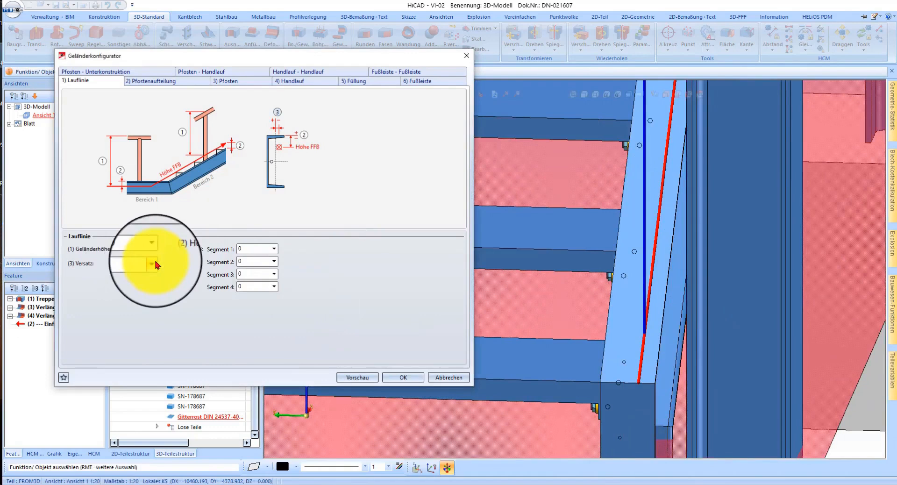
text(0)
click(257, 249)
scroll(611, 422, down, 8)
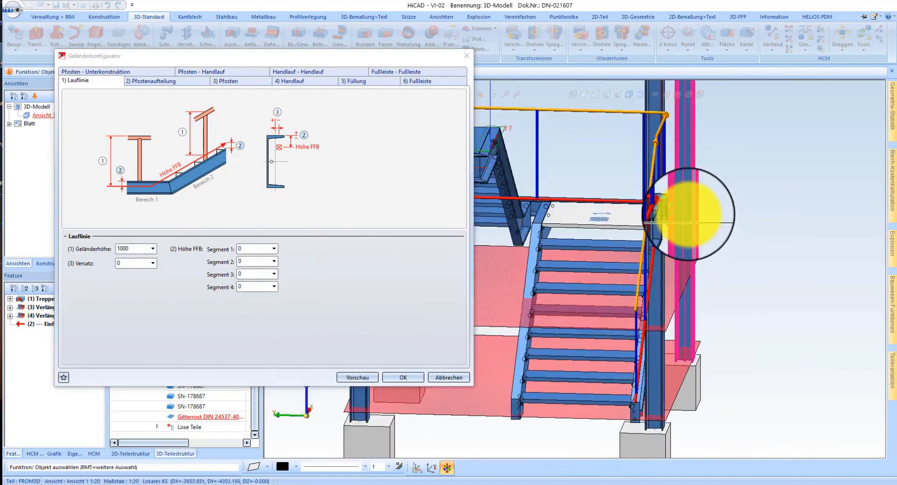
Step: Inspect the running line at the landing corner and try a Versatz of 20 for the Lauflinie
scroll(601, 222, up, 6)
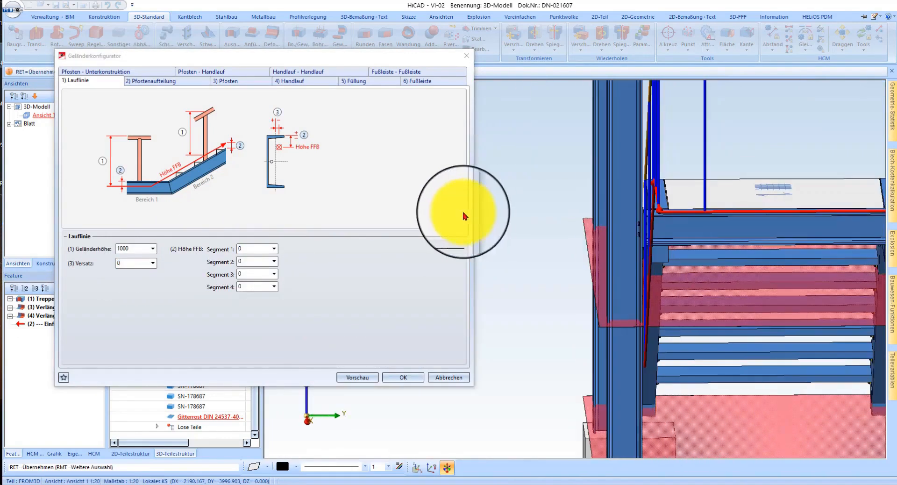
middle_drag(462, 253, 516, 240)
scroll(727, 201, up, 5)
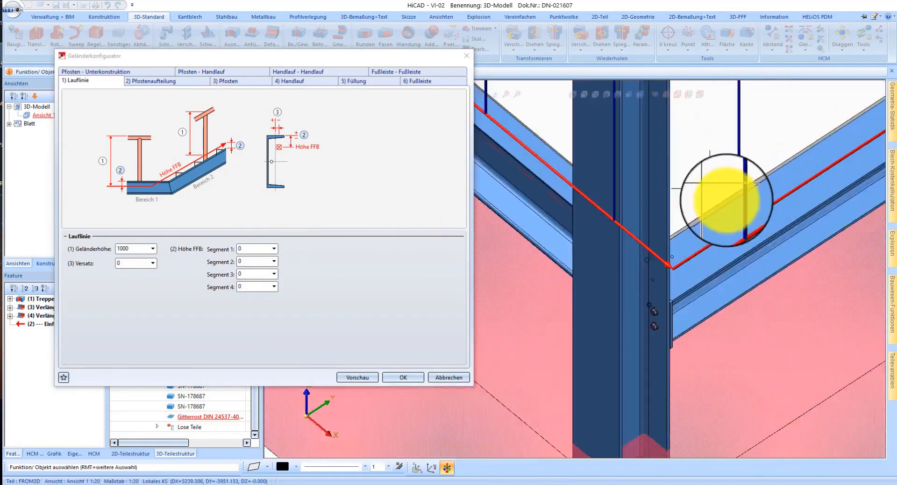
middle_drag(720, 215, 660, 210)
click(127, 264)
text(20)
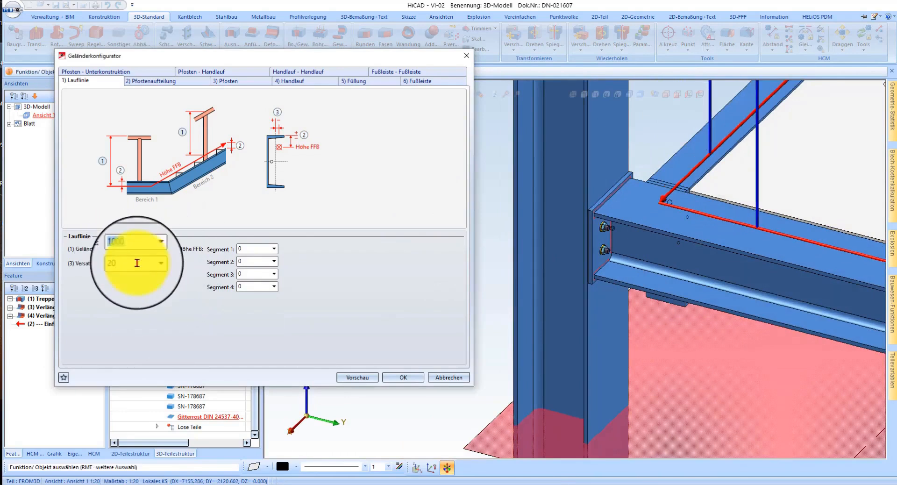
Step: Set the Lauflinie's Versatz to -20 and check the line at the landing corner
click(133, 264)
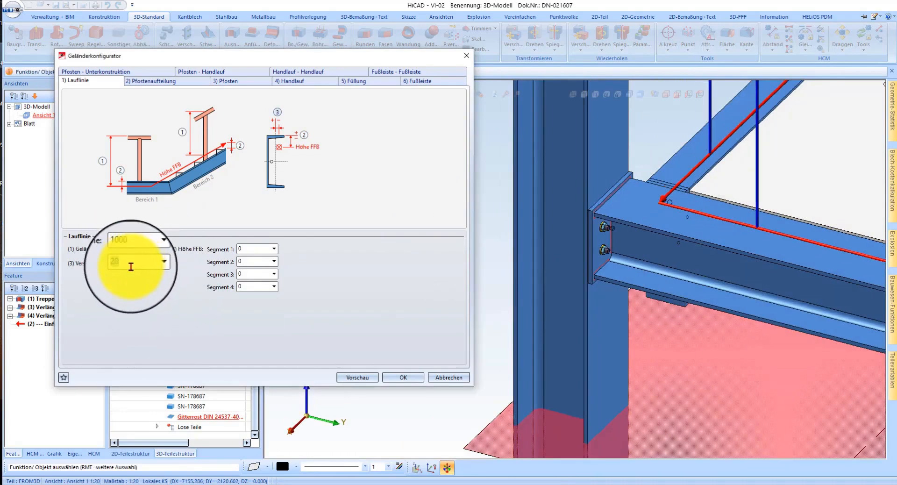
text(0)
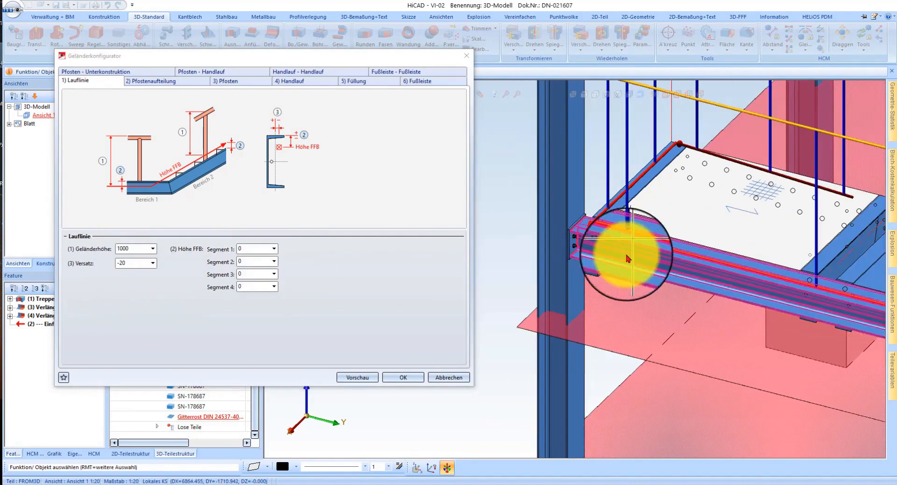
middle_drag(627, 255, 537, 247)
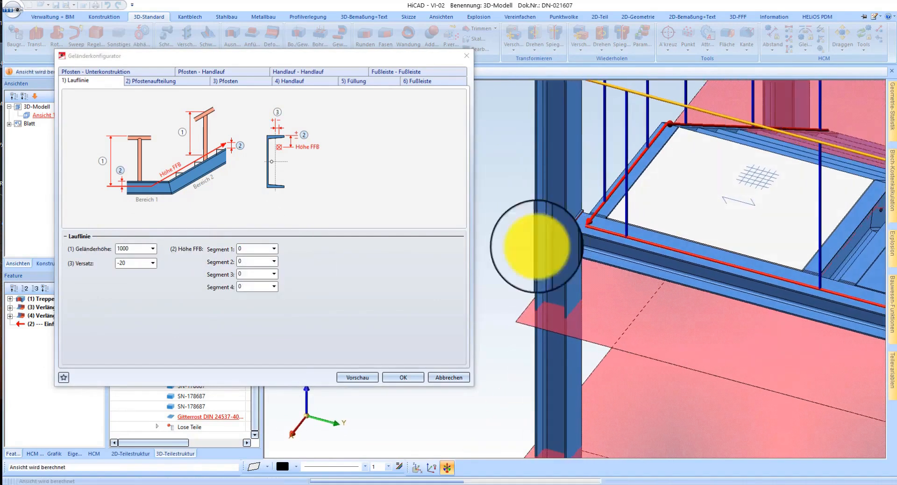
Step: In the Pfostenaufteilung settings, set the Endabstand to 1000 for the railing's end at the upper landing
click(160, 83)
scroll(372, 291, down, 3)
scroll(504, 269, down, 5)
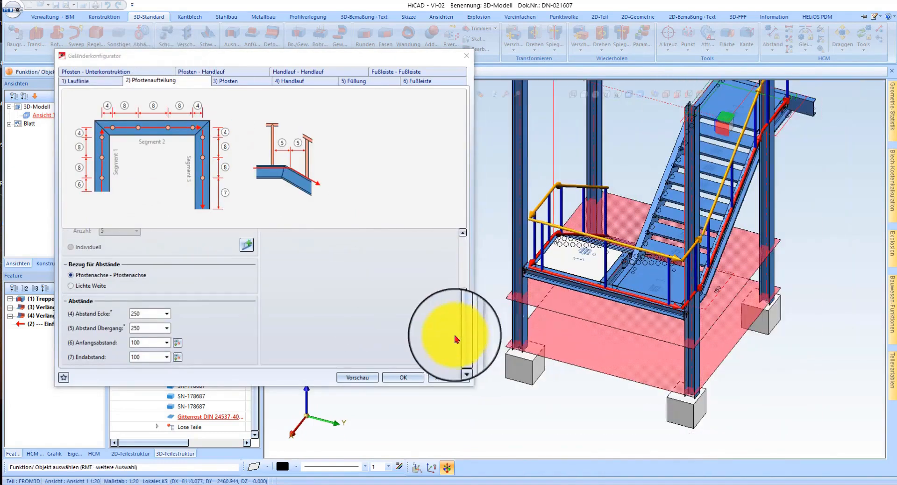
scroll(712, 216, up, 5)
middle_drag(710, 219, 651, 252)
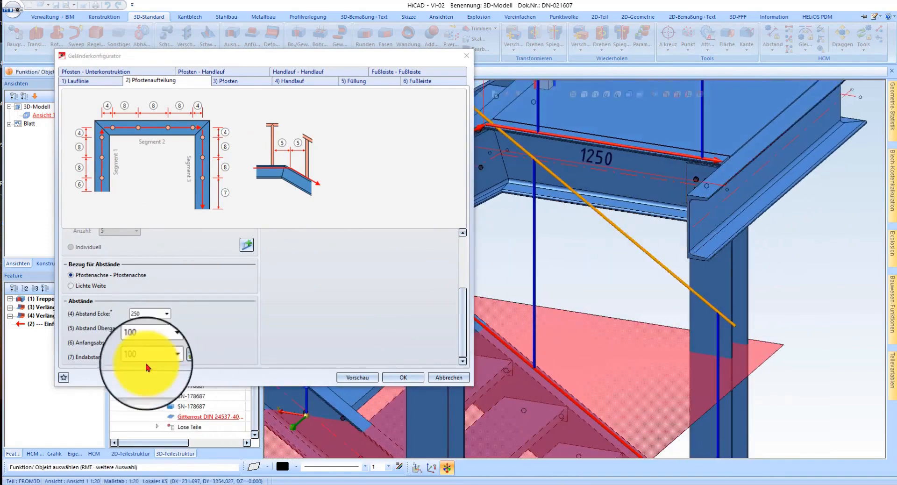
scroll(533, 200, up, 5)
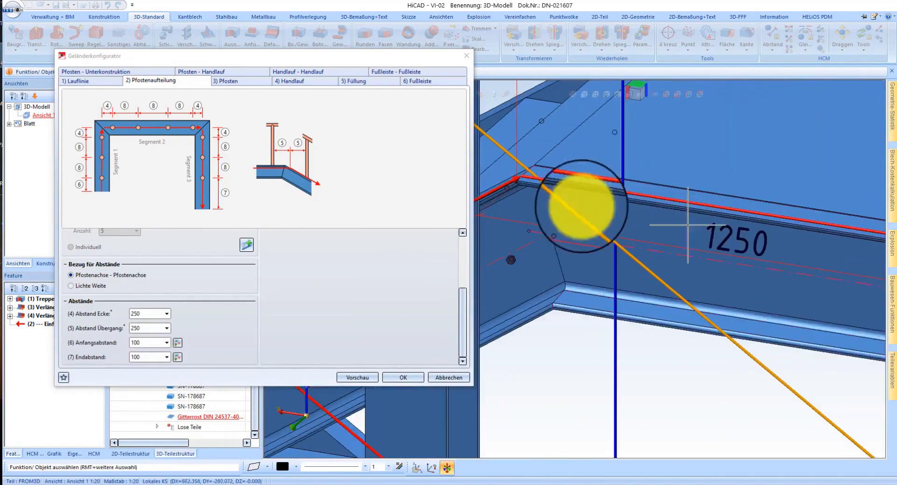
click(149, 357)
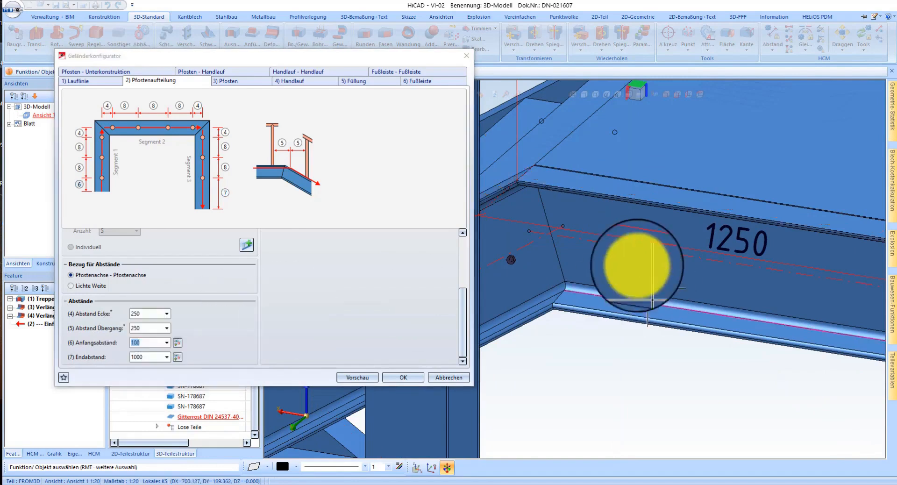
Step: Try an Endabstand of 800 for the last post on the upper landing
scroll(663, 259, down, 5)
scroll(664, 259, up, 5)
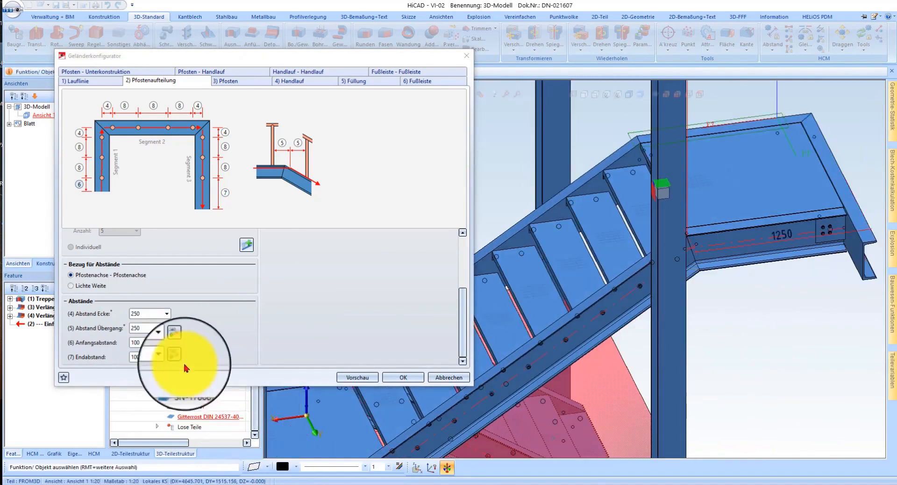
click(149, 357)
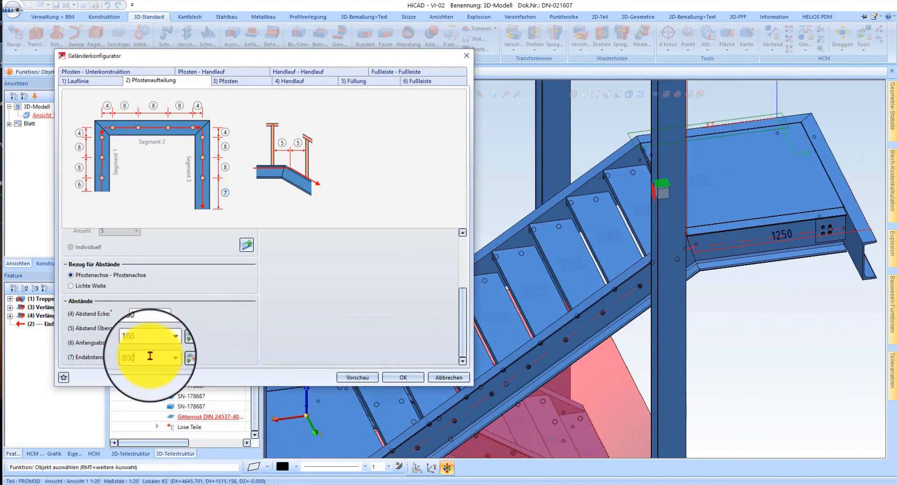
click(158, 343)
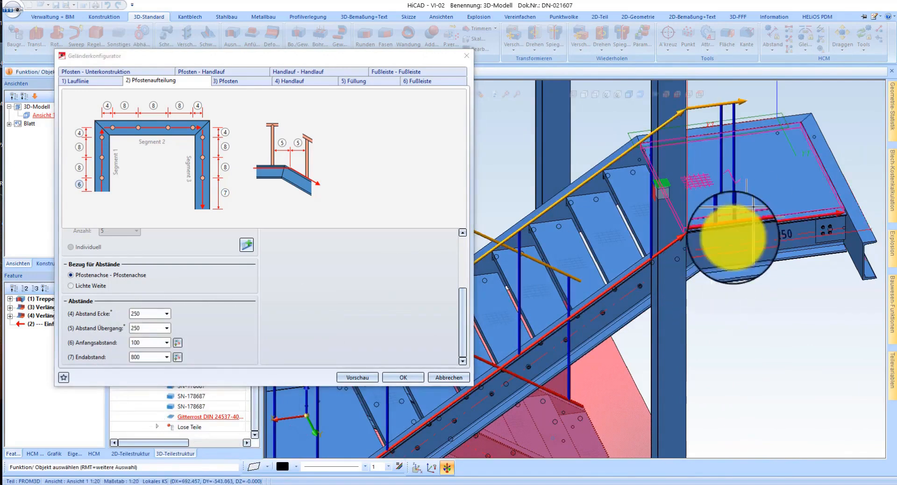
Step: Set the posts' Abstand Übergang to 100 and the Endabstand to 1000
scroll(733, 240, down, 1)
middle_drag(736, 253, 504, 336)
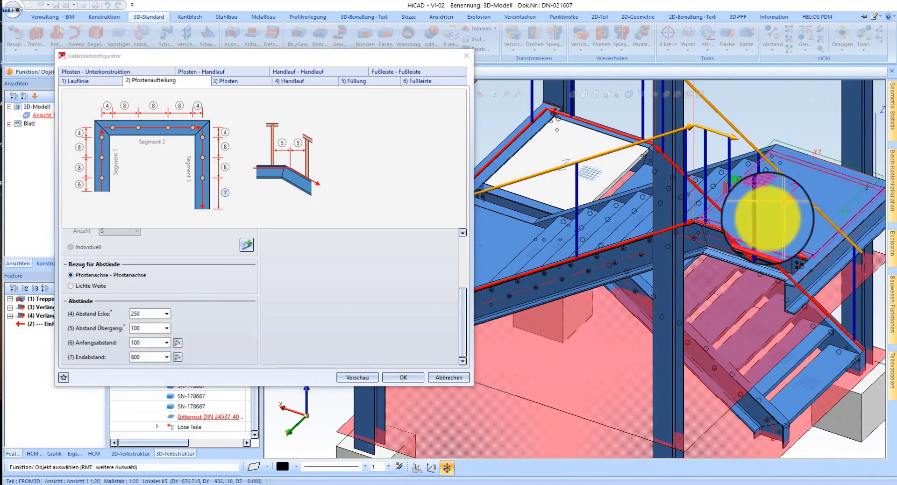
scroll(770, 217, up, 2)
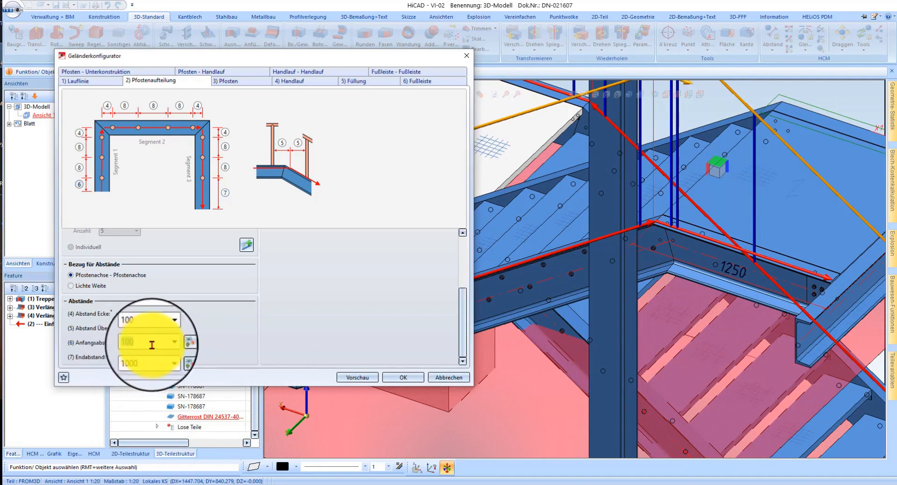
scroll(750, 260, down, 2)
scroll(710, 280, up, 4)
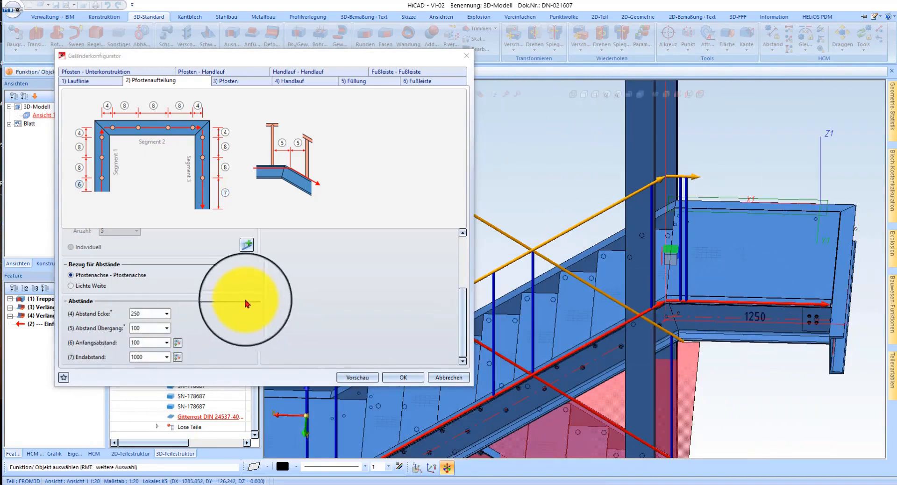
Step: Enable Übergangspfosten erzeugen so that posts stand at the transitions between flights and landings
scroll(281, 304, up, 4)
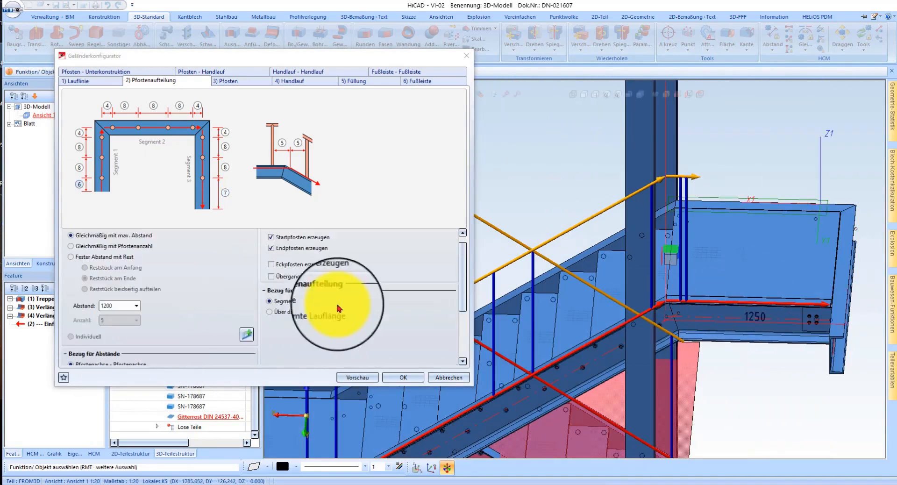
click(293, 275)
middle_drag(700, 299, 782, 236)
scroll(783, 234, down, 4)
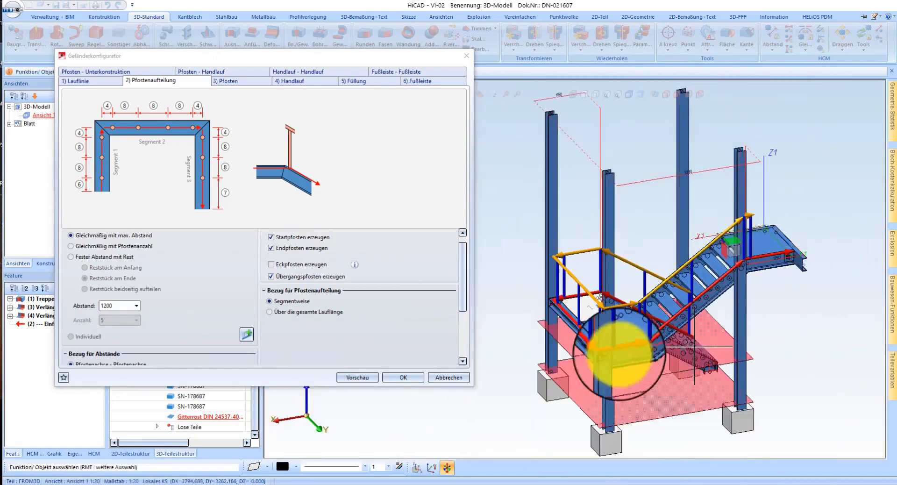
Step: Examine the previewed post distribution along both flights and landings together with the post spacing settings
scroll(619, 350, up, 3)
scroll(127, 314, up, 1)
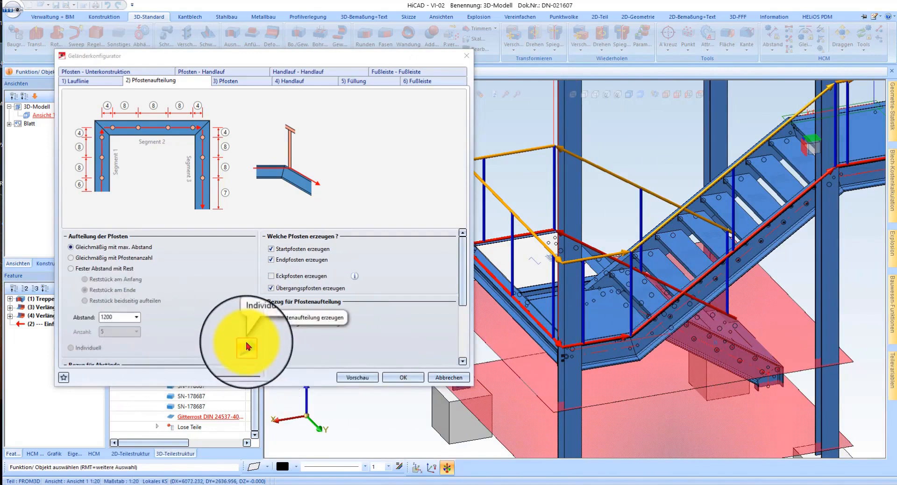
middle_drag(580, 279, 743, 273)
scroll(734, 281, down, 3)
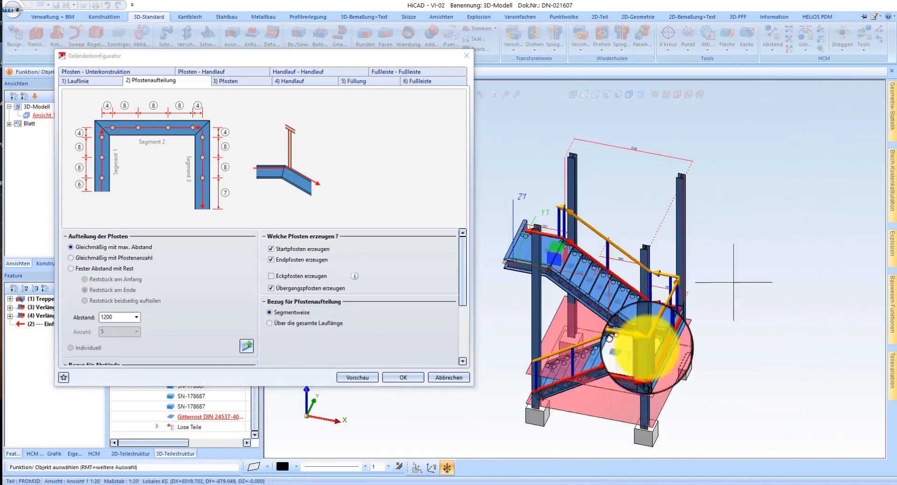
scroll(606, 344, up, 4)
middle_drag(623, 348, 677, 338)
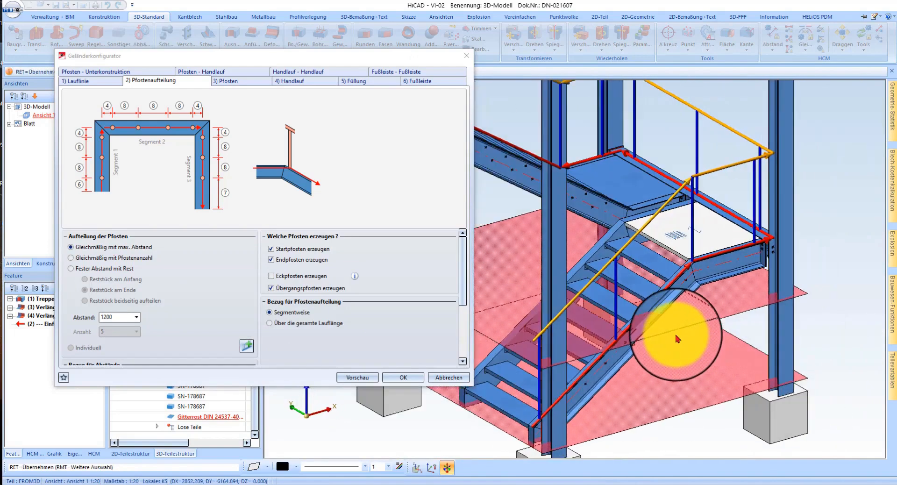
scroll(719, 322, up, 1)
scroll(768, 290, down, 4)
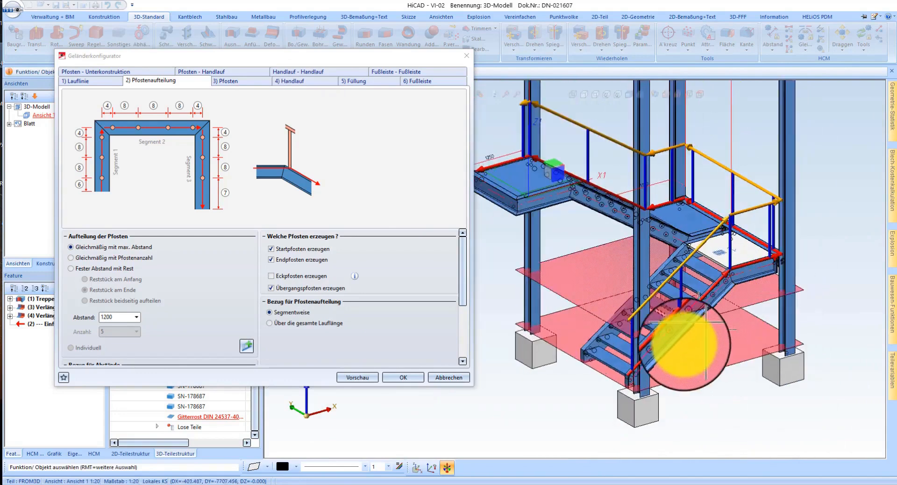
scroll(681, 329, up, 4)
scroll(140, 309, down, 4)
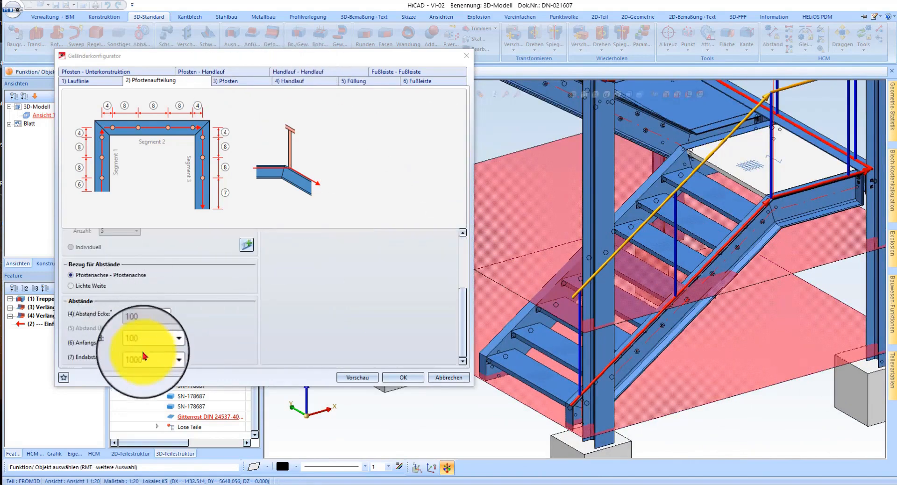
Step: Go through the railing's Pfosten and Handlauf settings and change the Füllung variant to Füllung mit Knieleisten
click(226, 81)
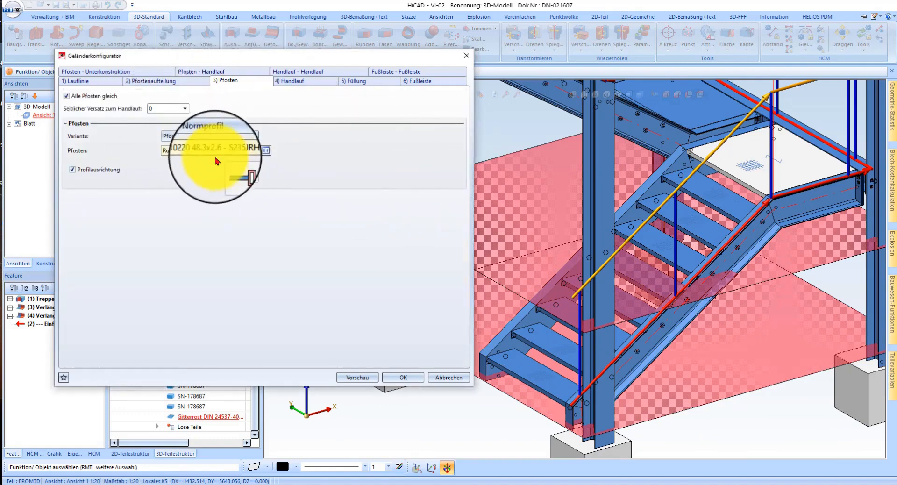
click(294, 81)
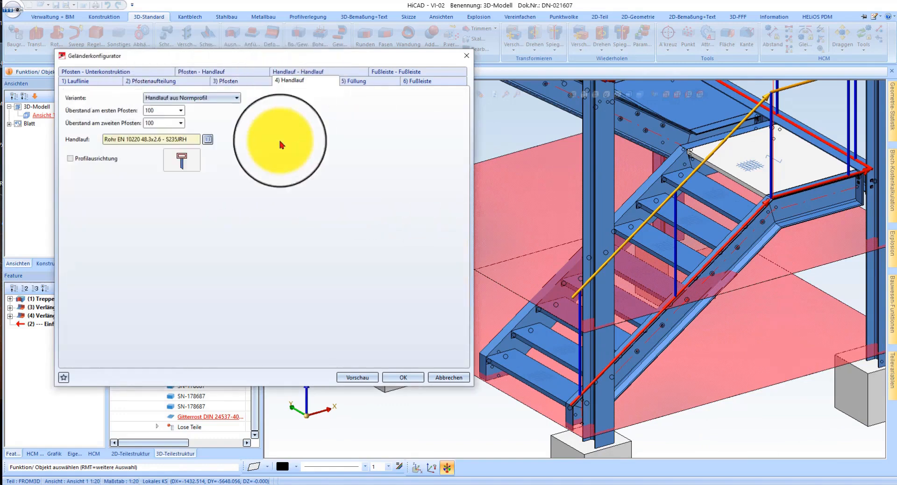
click(360, 81)
click(140, 111)
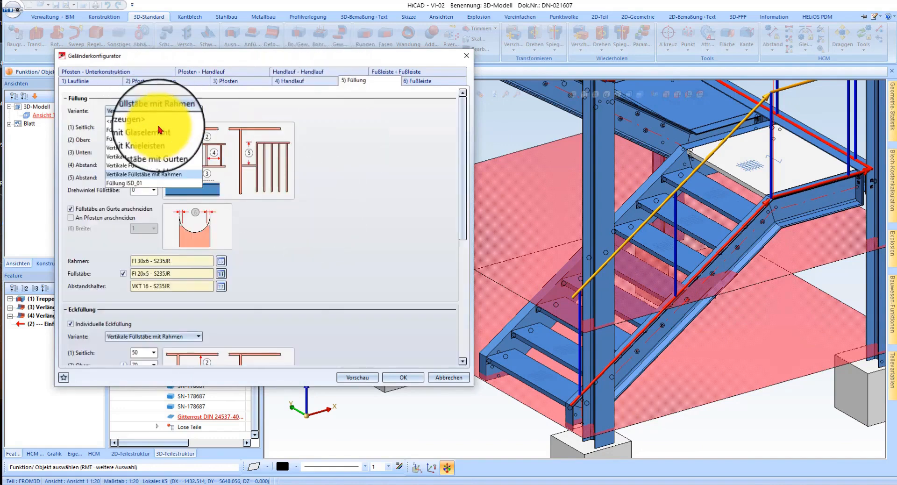
click(150, 140)
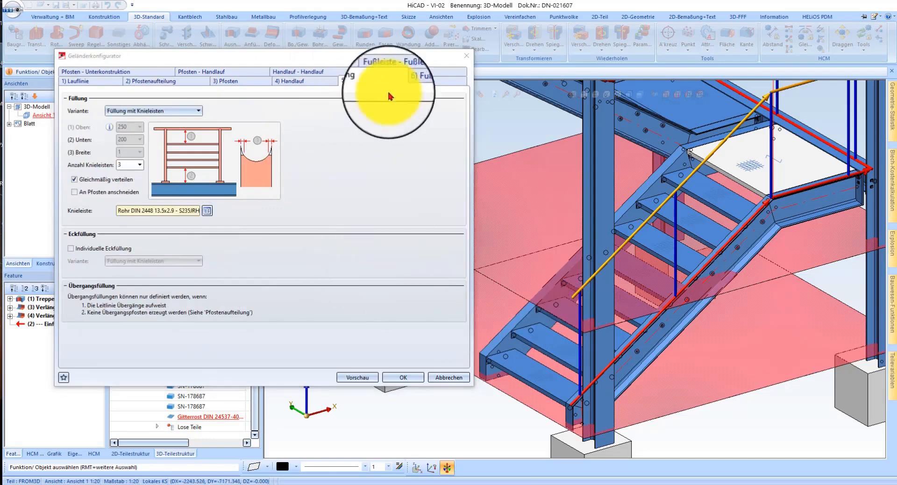
Step: Review the Fußleiste, Pfosten - Unterkonstruktion, Pfosten - Handlauf and Handlauf - Handlauf settings and generate the railing
click(421, 84)
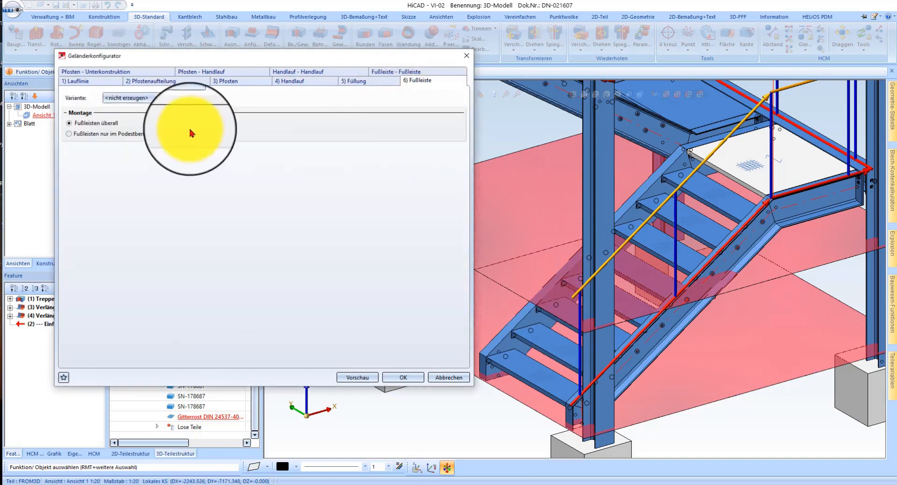
click(126, 73)
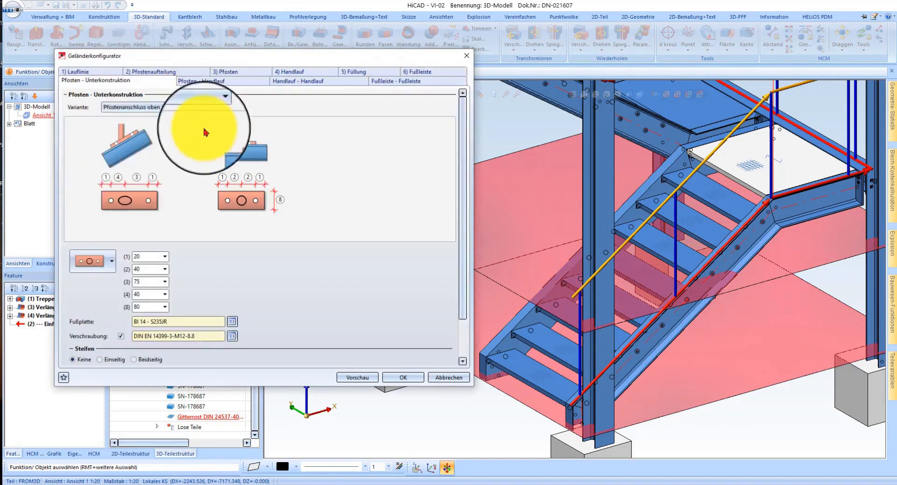
scroll(161, 283, down, 2)
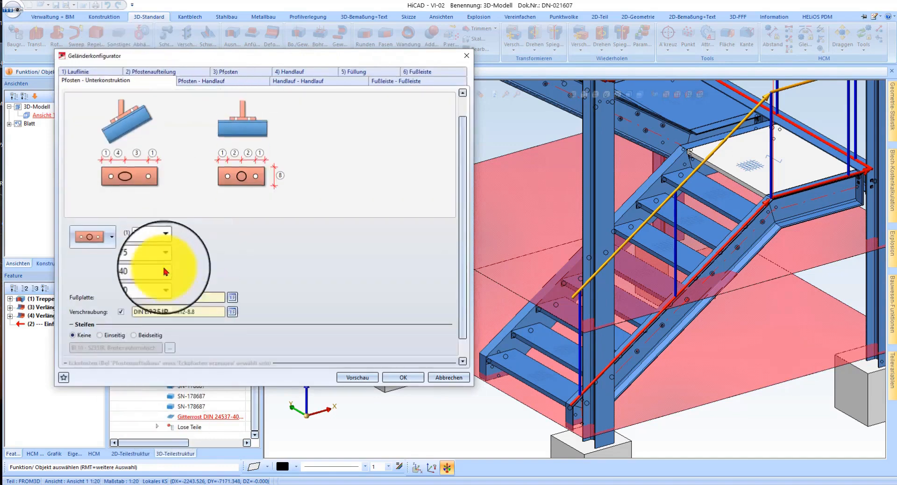
click(216, 81)
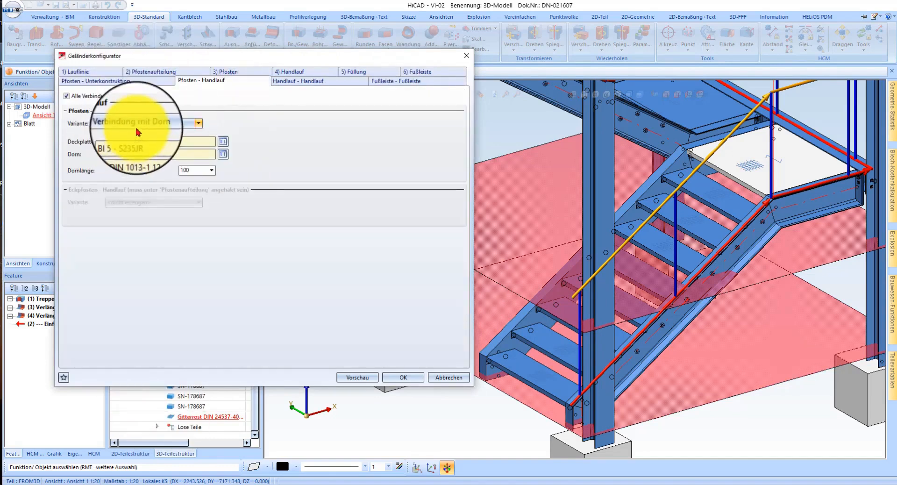
click(305, 84)
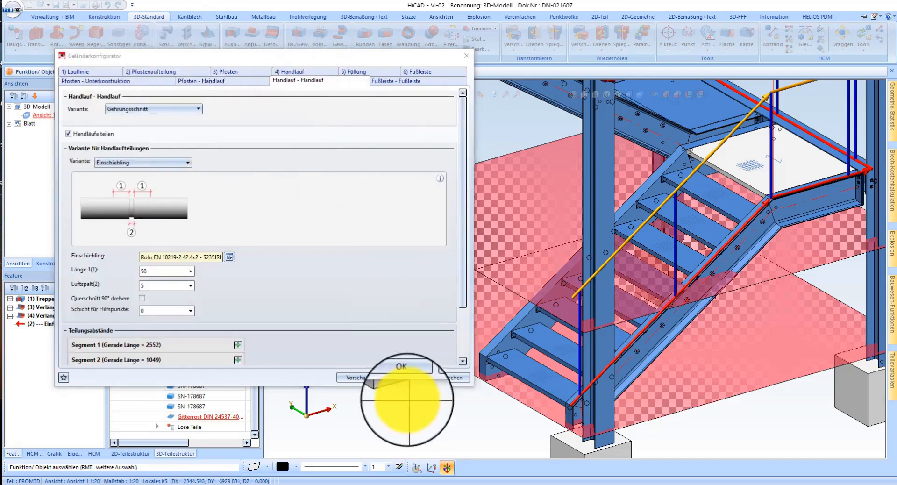
click(411, 377)
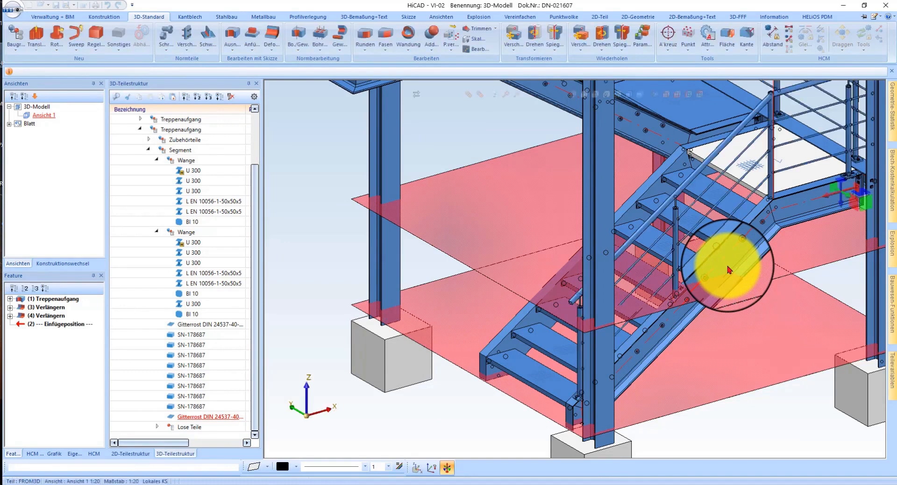
Step: Examine the generated railing from several sides, especially the posts and infill bars at the corner columns and landings
scroll(613, 255, down, 2)
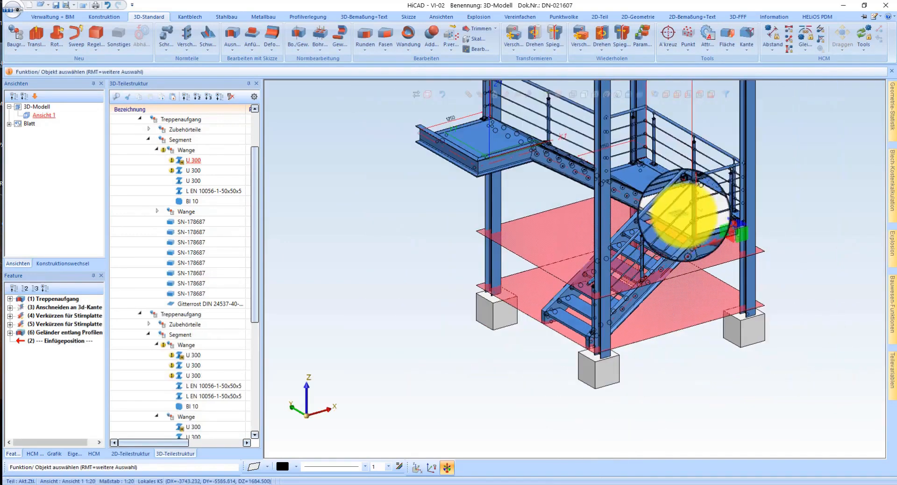
middle_drag(677, 200, 482, 198)
scroll(792, 177, up, 4)
scroll(830, 180, up, 4)
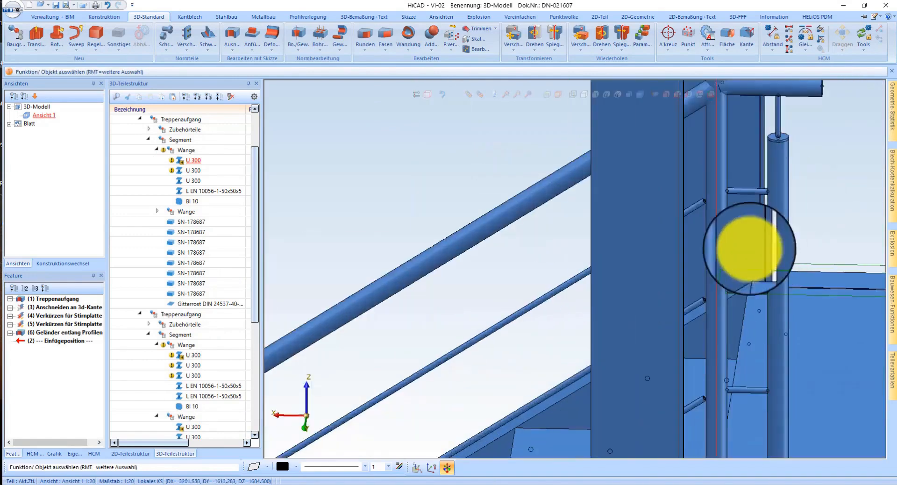
scroll(722, 150, down, 2)
scroll(701, 322, up, 2)
scroll(704, 318, down, 1)
scroll(690, 190, down, 2)
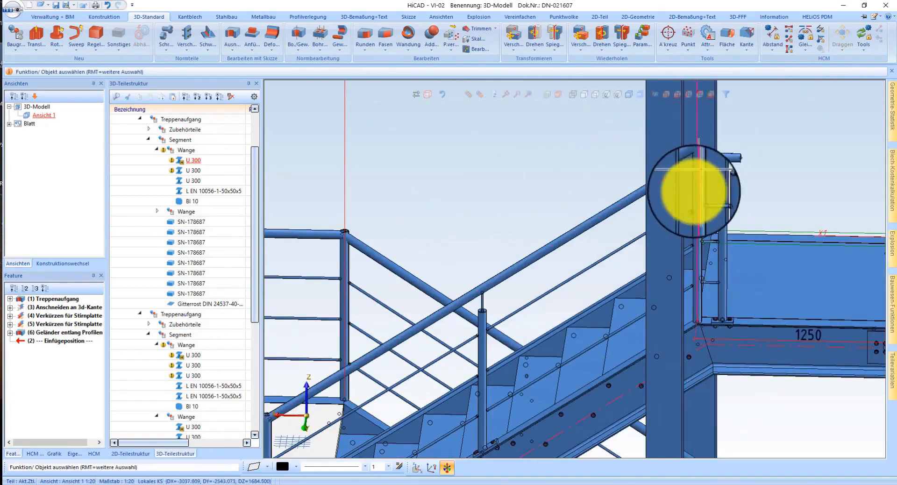
scroll(699, 150, up, 4)
scroll(701, 256, down, 2)
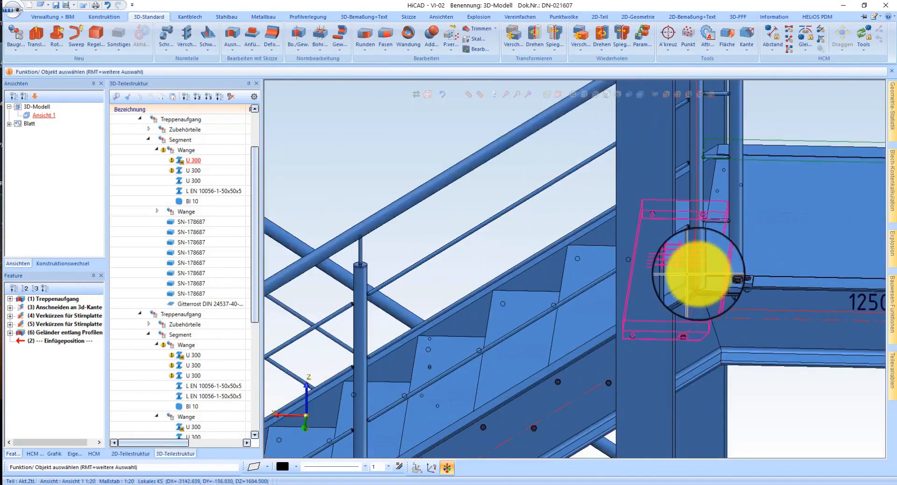
scroll(687, 280, down, 2)
scroll(624, 230, up, 1)
scroll(721, 240, down, 2)
scroll(697, 331, up, 3)
scroll(691, 331, down, 2)
scroll(522, 346, up, 2)
scroll(531, 346, down, 1)
middle_drag(531, 346, 566, 338)
scroll(567, 339, up, 1)
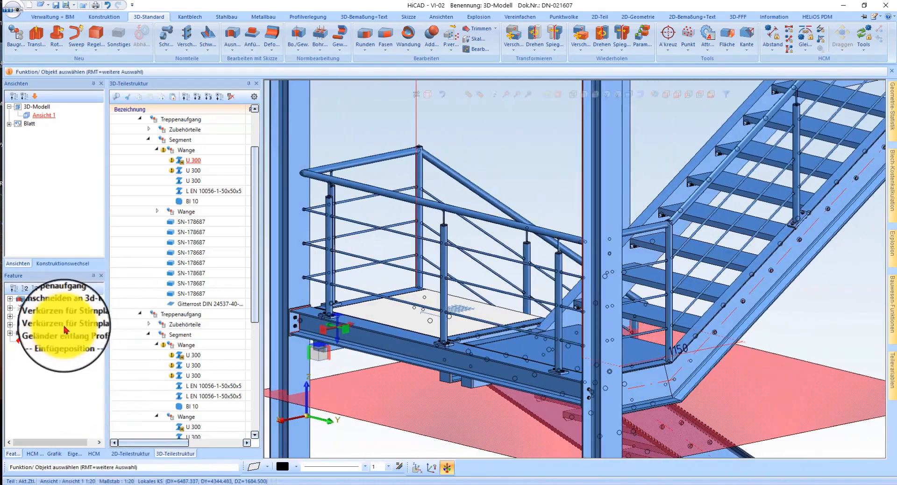
Step: Reopen the Geländer entlang Profilen feature for editing and disable Übergangspfosten erzeugen in the post distribution
double_click(65, 334)
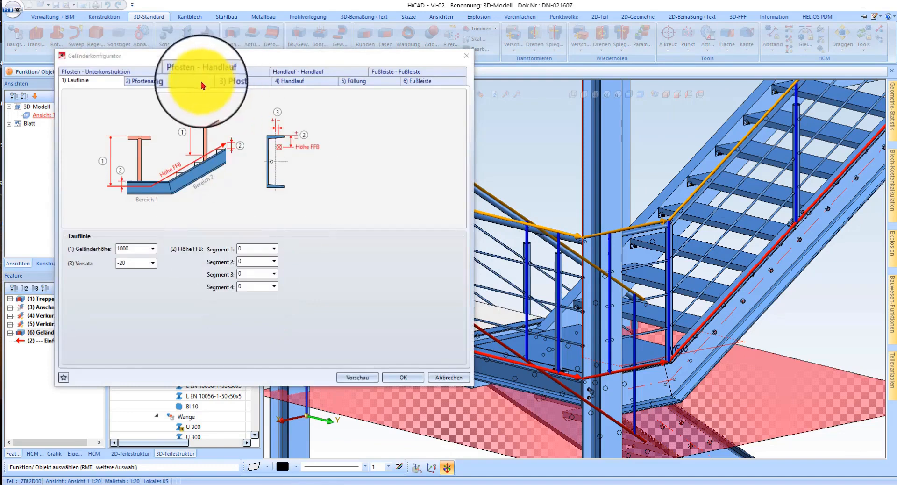
click(182, 82)
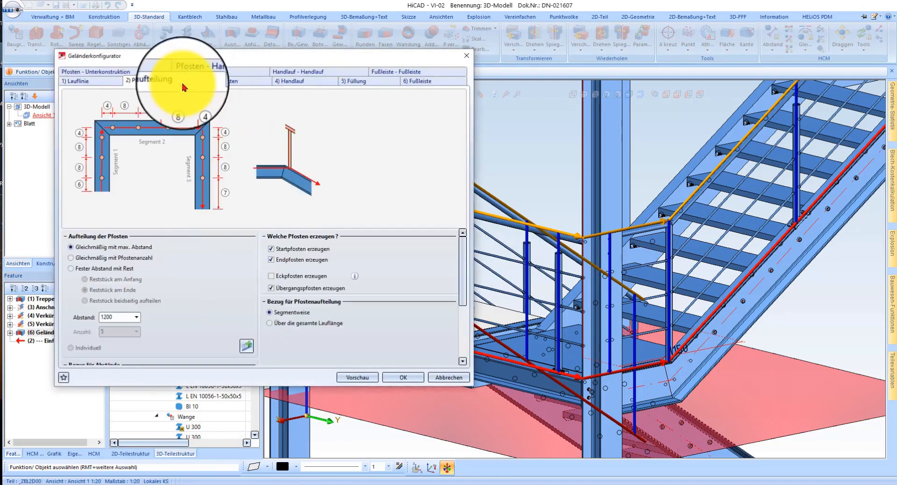
click(285, 293)
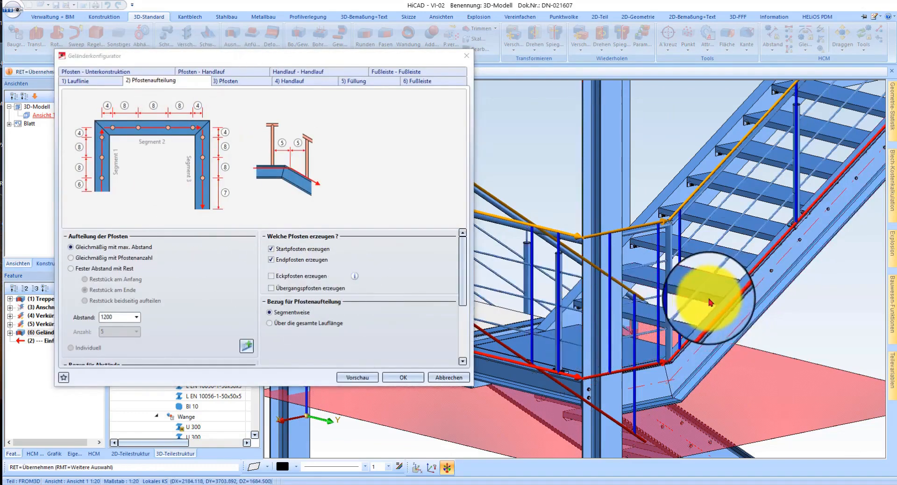
scroll(710, 302, down, 5)
scroll(797, 275, up, 8)
middle_drag(720, 260, 642, 265)
scroll(642, 266, down, 4)
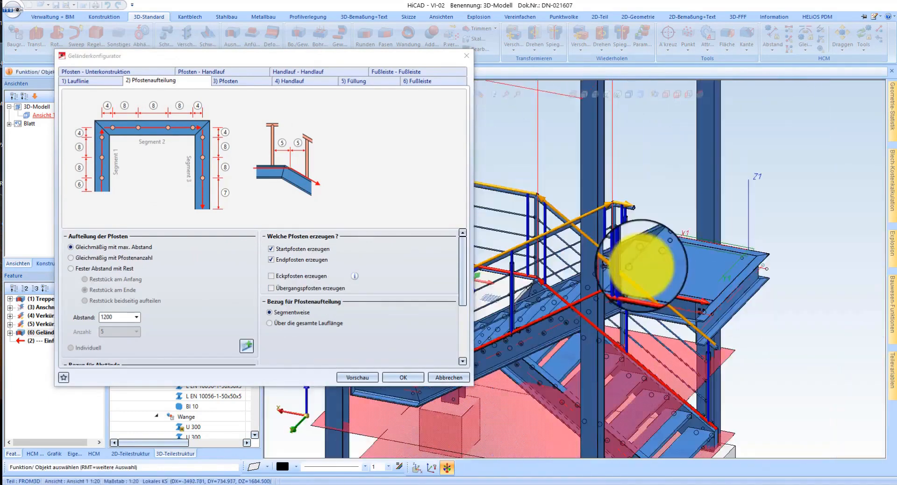
Step: Try the post distribution without Endpfosten erzeugen at the upper landing and restore the option
scroll(631, 194, up, 4)
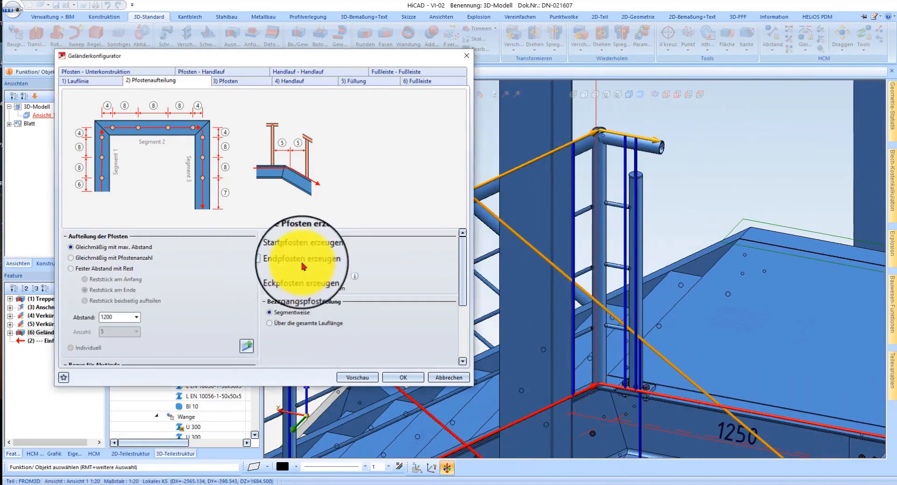
scroll(729, 241, down, 4)
scroll(741, 263, up, 3)
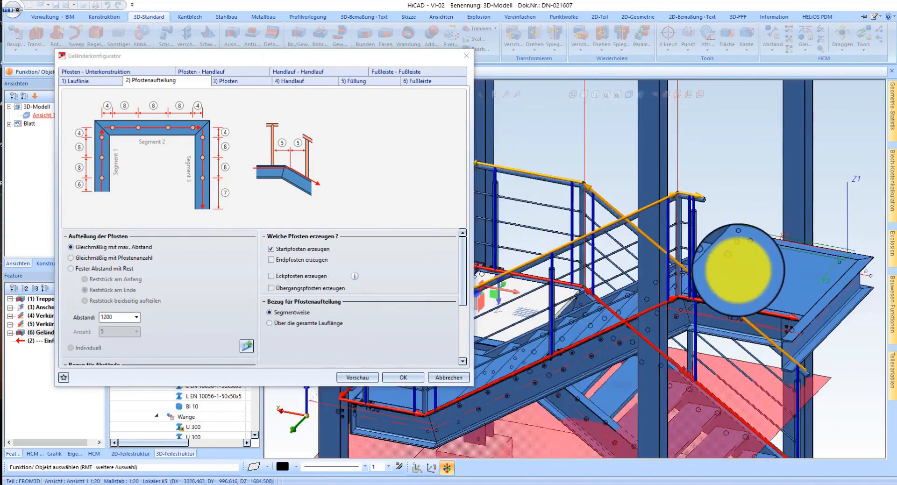
scroll(680, 262, down, 1)
middle_drag(700, 300, 624, 311)
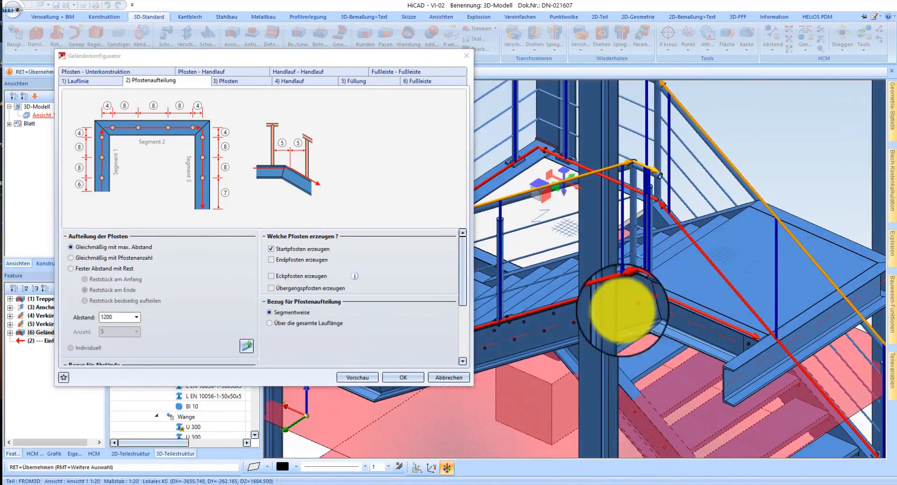
click(282, 262)
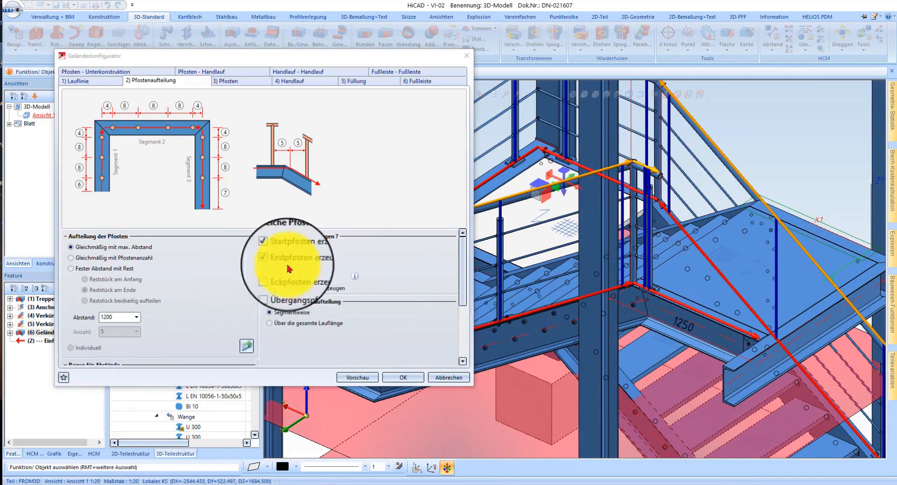
Step: Set the posts' Endabstand to 800 and regenerate the railing with the changed post distribution
scroll(236, 280, down, 3)
scroll(173, 289, up, 2)
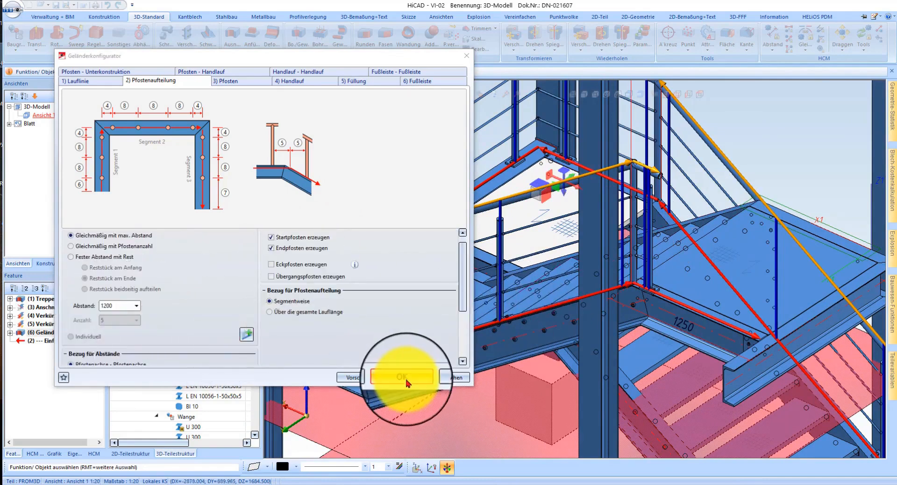
scroll(654, 299, up, 5)
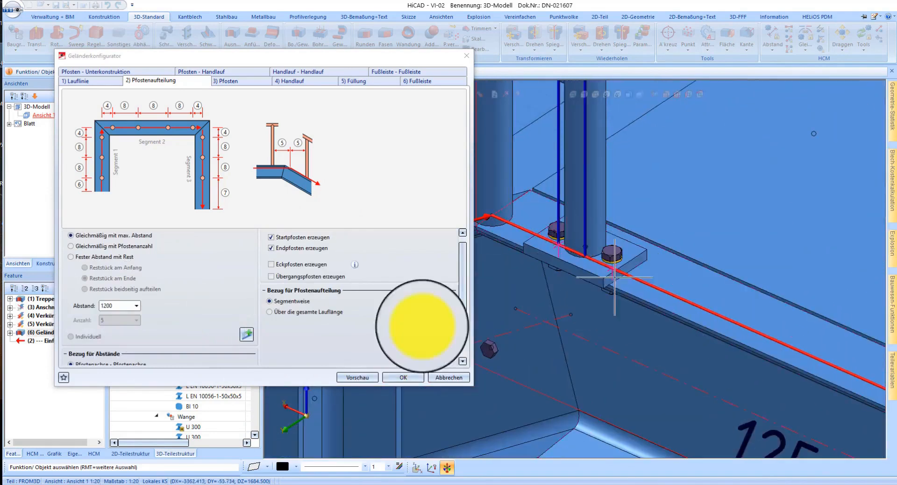
scroll(317, 291, down, 3)
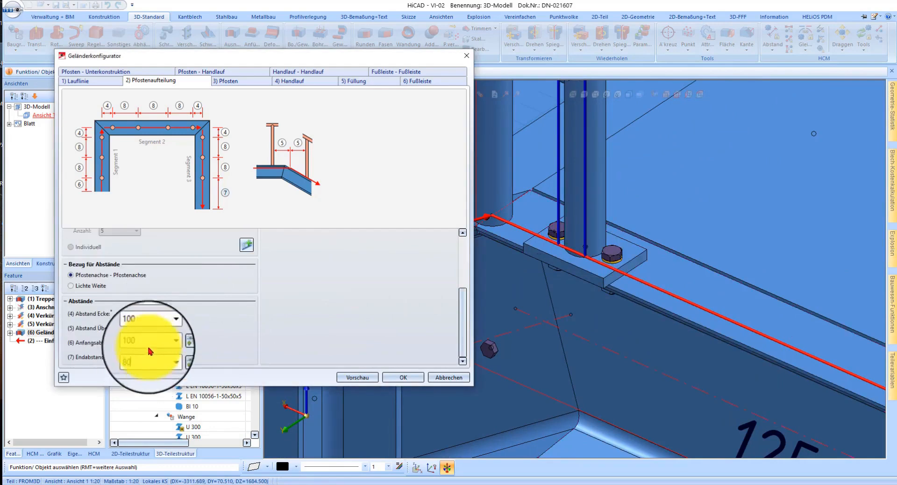
scroll(607, 292, down, 5)
middle_drag(619, 294, 677, 293)
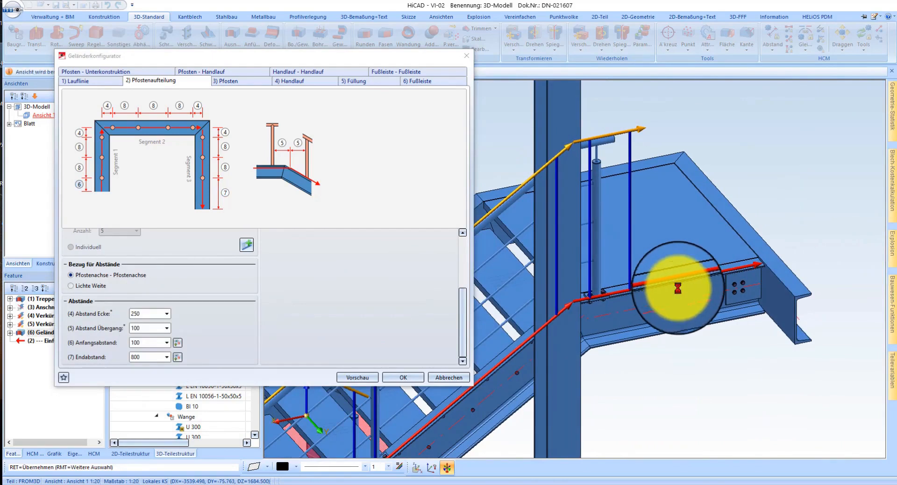
scroll(596, 295, up, 2)
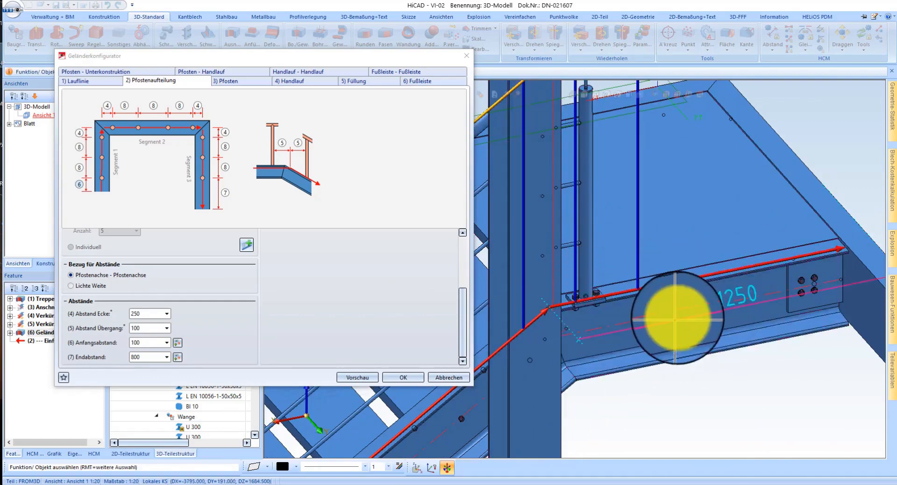
scroll(672, 323, down, 2)
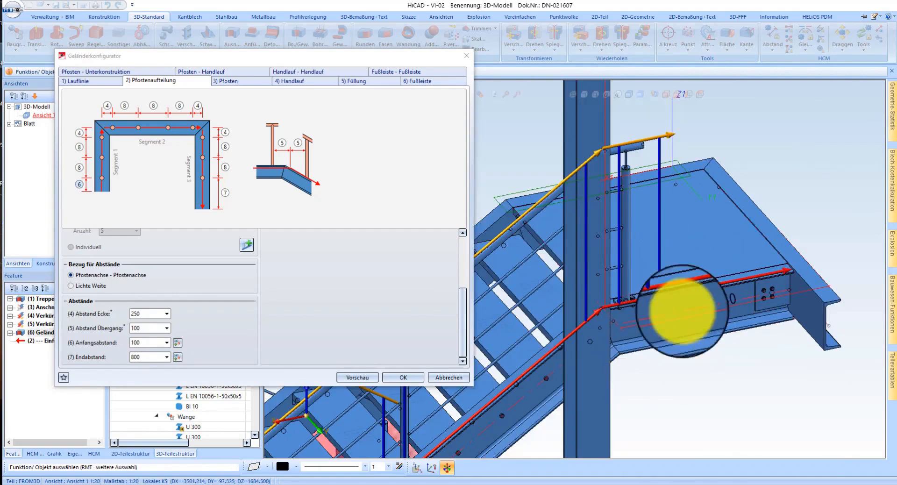
click(405, 380)
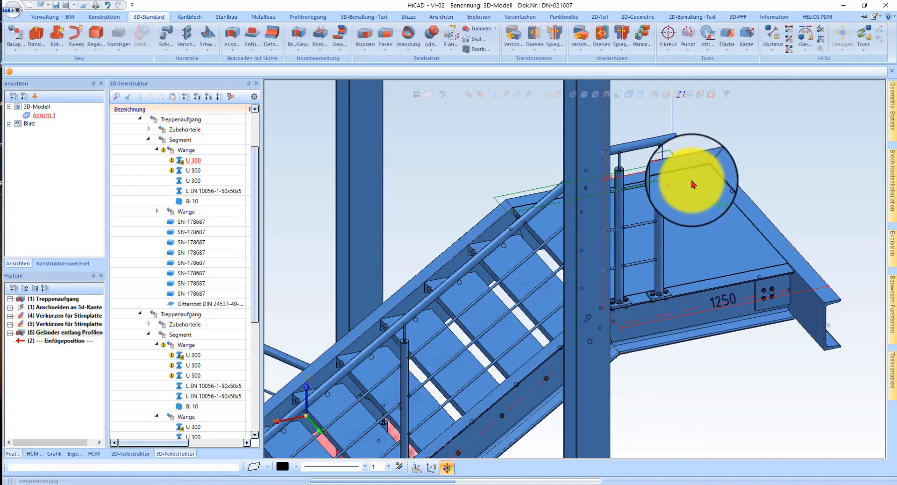
Step: Examine the regenerated railing's posts, handrail end and infill bars around the upper landing and the stair transition
scroll(668, 173, down, 2)
scroll(647, 236, up, 2)
middle_drag(662, 238, 720, 288)
scroll(719, 288, down, 5)
middle_drag(562, 322, 581, 319)
scroll(647, 179, up, 5)
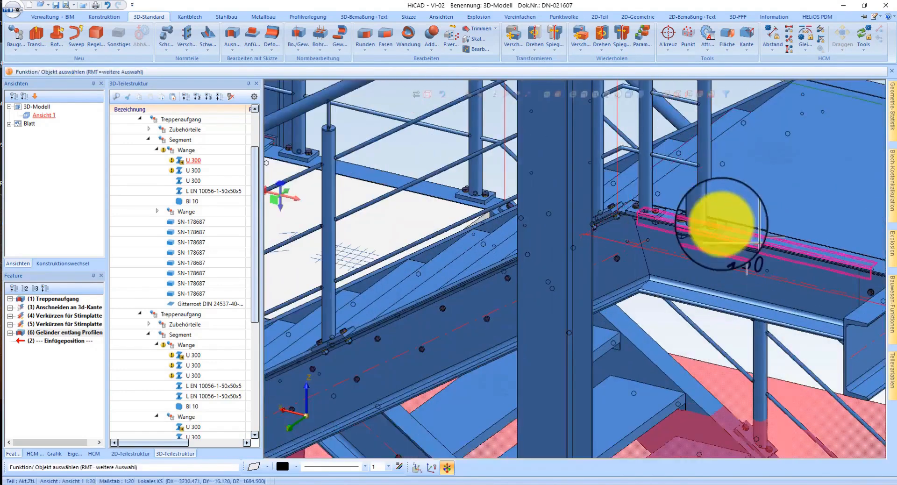
scroll(673, 275, down, 5)
scroll(693, 190, up, 6)
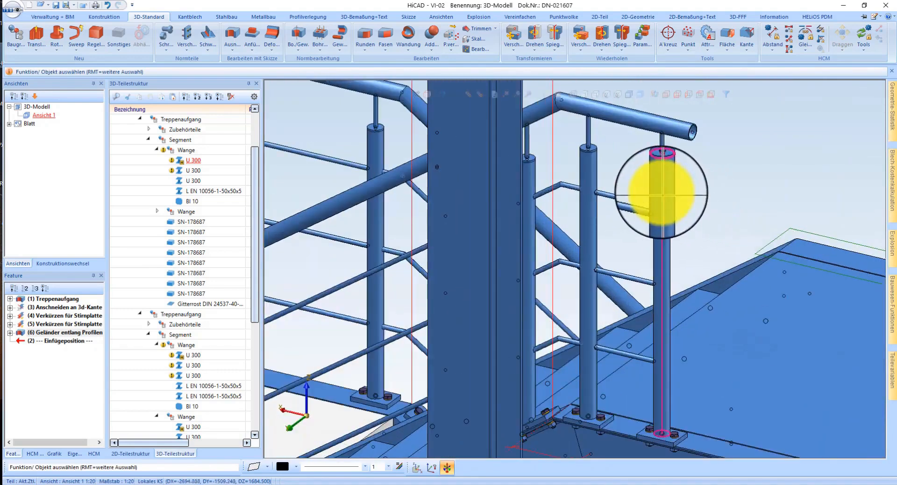
Step: Locate the upper landing's end post in the part structure and reopen its Geländer entlang Profilen feature for editing
right_click(659, 194)
click(606, 264)
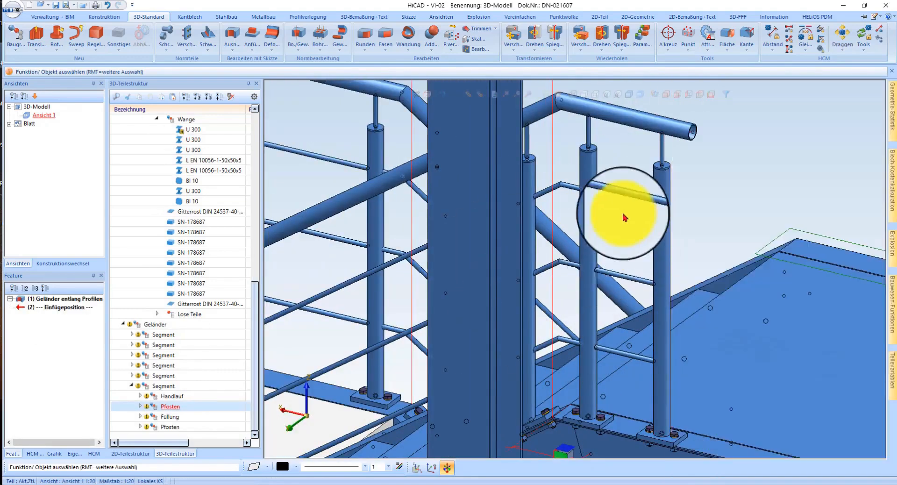
scroll(638, 191, down, 5)
middle_drag(640, 244, 691, 241)
scroll(586, 179, down, 4)
double_click(74, 298)
double_click(59, 300)
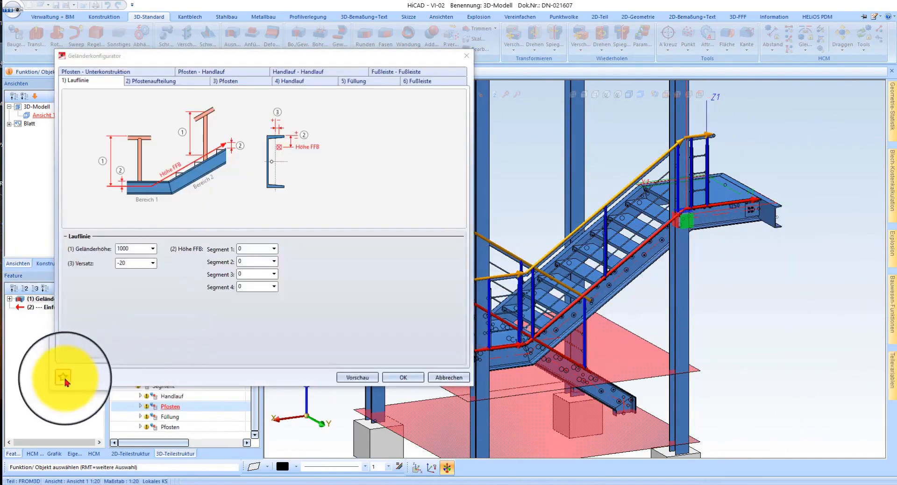
Step: Save the railing settings as a favourite named Favorit Video and confirm the railing configuration
click(64, 377)
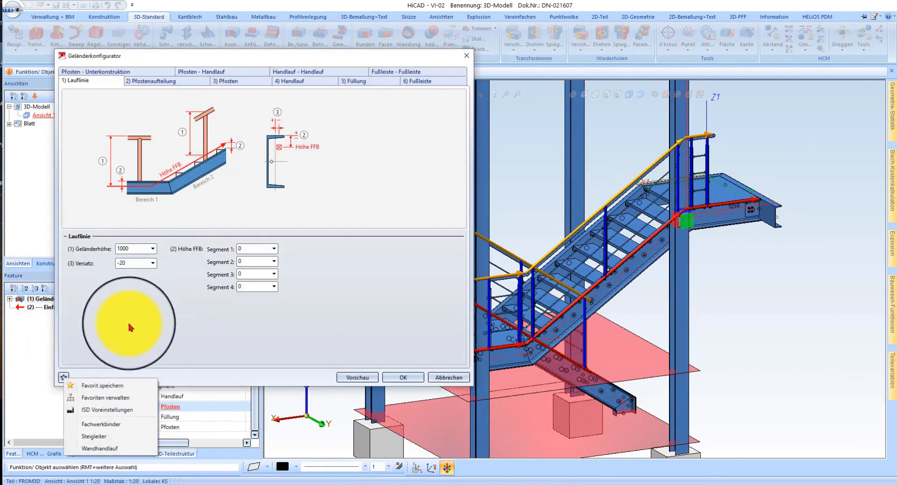
click(113, 389)
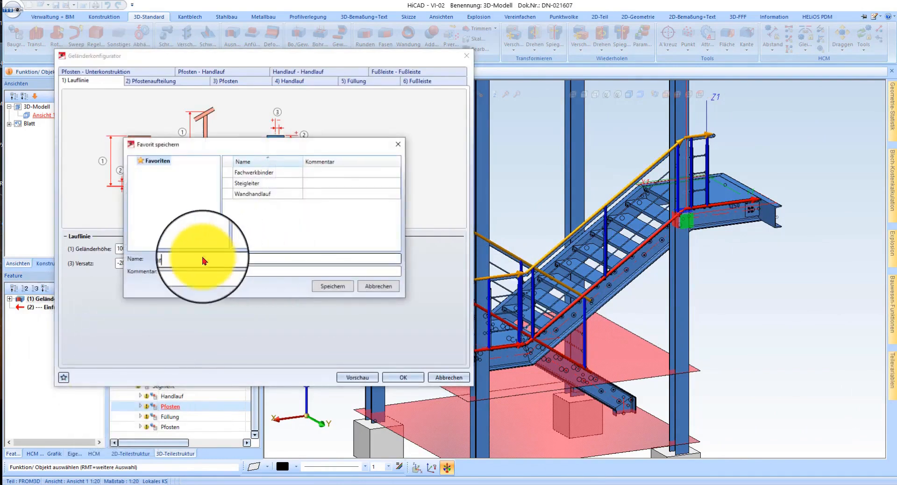
text(Favorit Video)
click(343, 286)
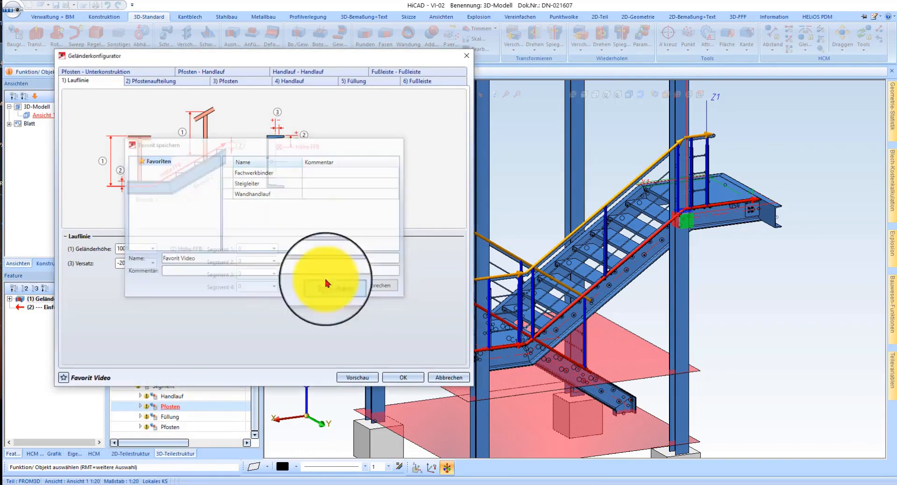
click(406, 378)
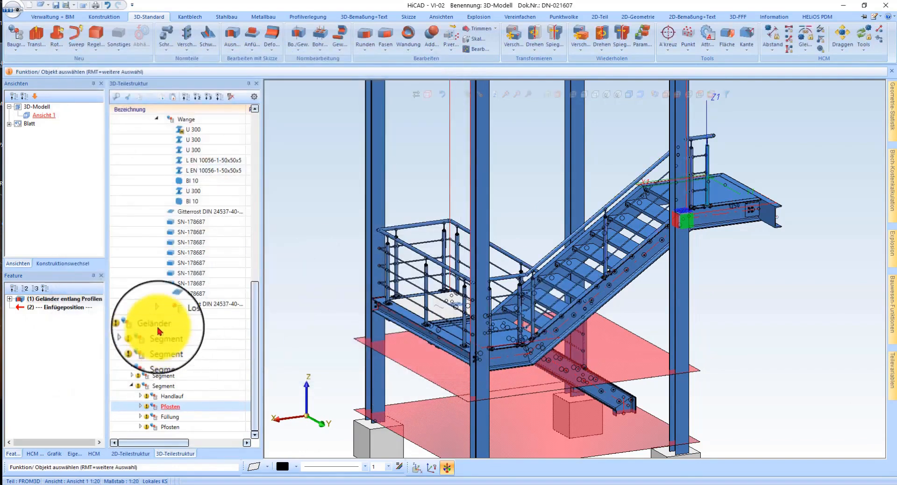
Step: Select the whole railing assembly and delete its Geländer entlang Profilen feature
click(162, 326)
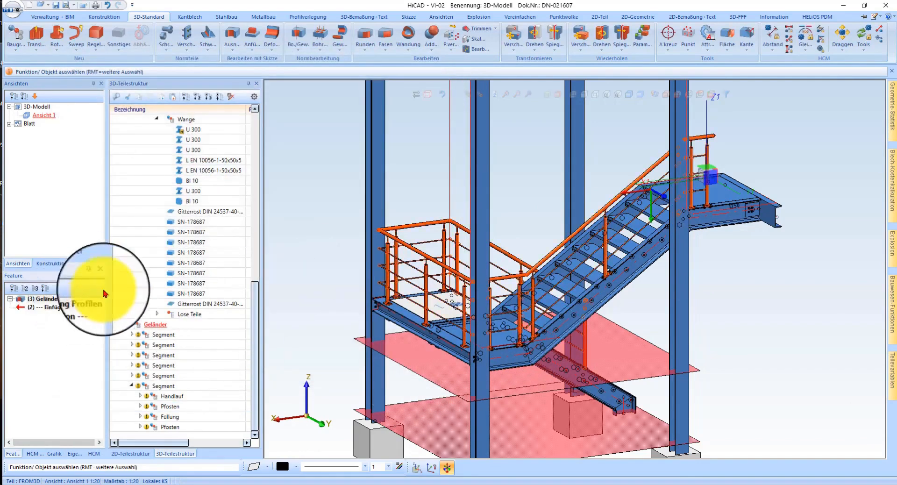
right_click(72, 299)
click(120, 167)
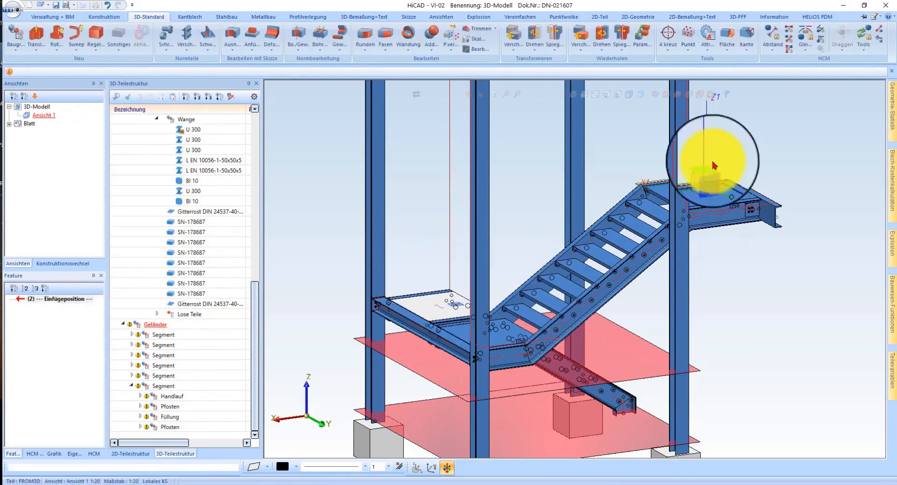
Step: Start a new railing along profiles, selecting the lower flight's stringer and the two adjoining outer profiles of the intermediate landing
middle_drag(456, 327, 806, 317)
click(891, 303)
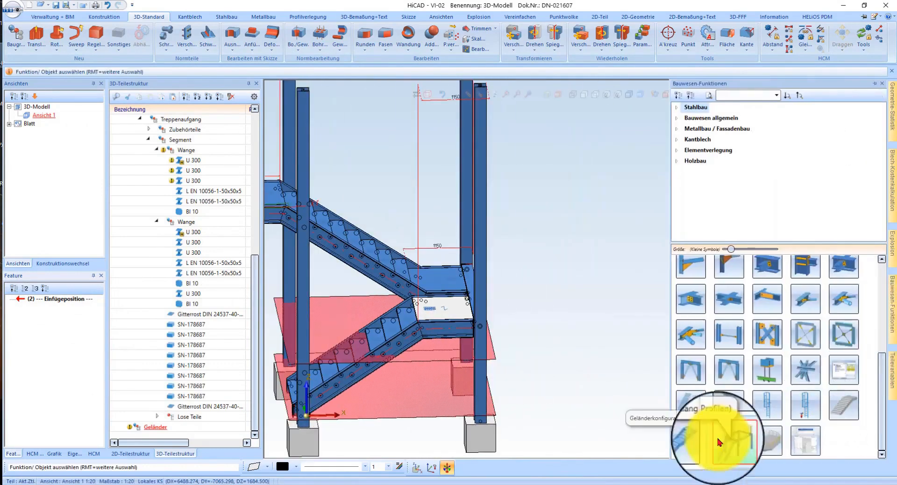
click(746, 439)
click(446, 331)
scroll(450, 330, up, 3)
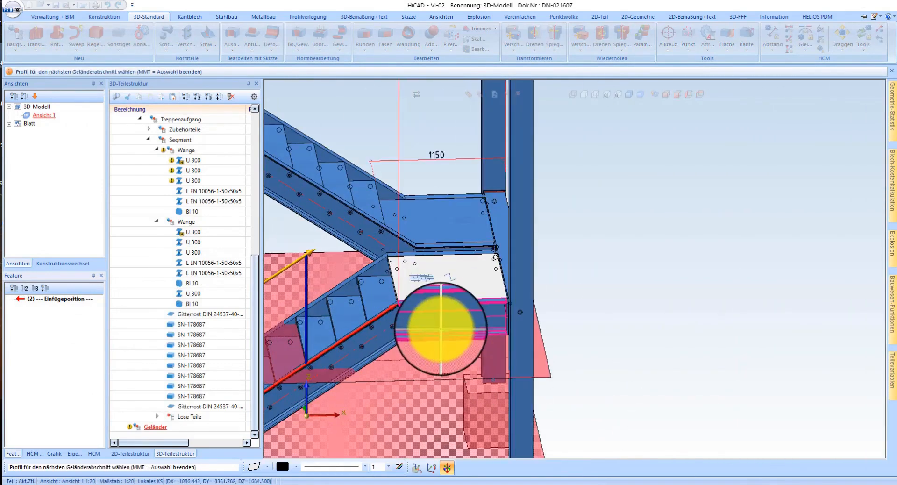
scroll(449, 328, down, 3)
middle_drag(444, 331, 531, 321)
click(530, 320)
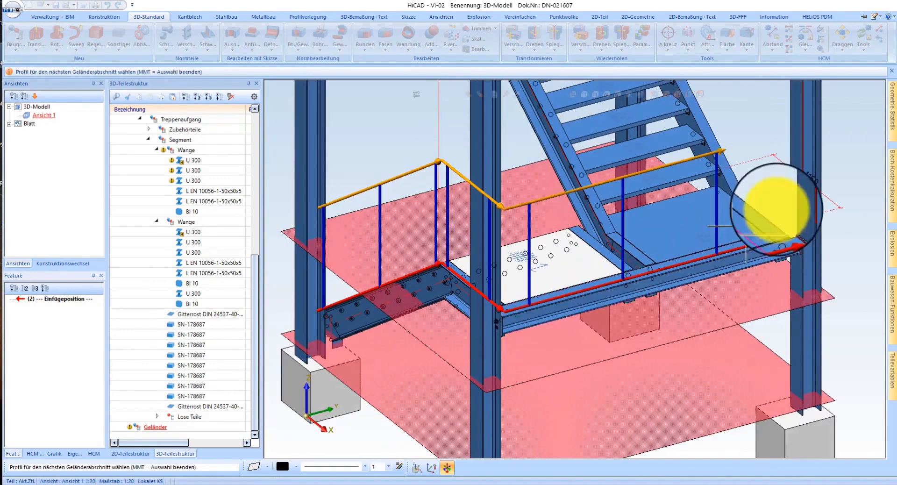
Step: Try to add the adjoining profile at the upper flight's landing as the railing's fourth section
click(746, 183)
click(451, 262)
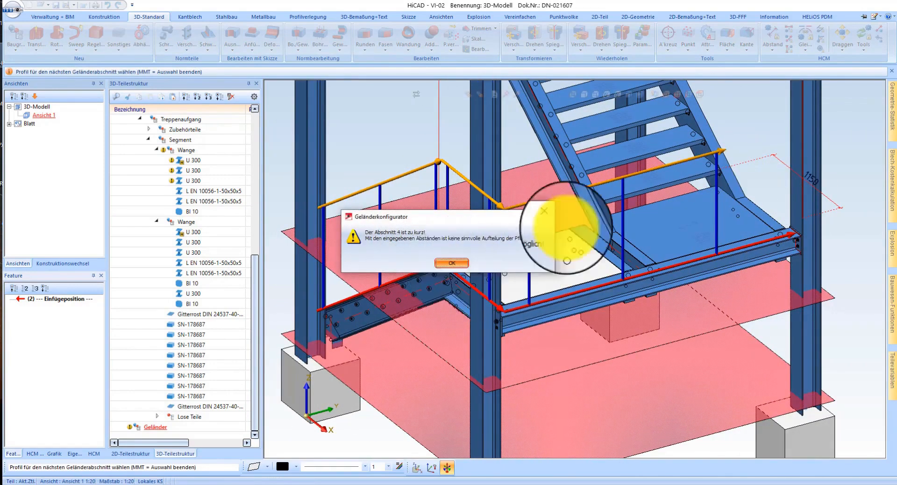
click(747, 183)
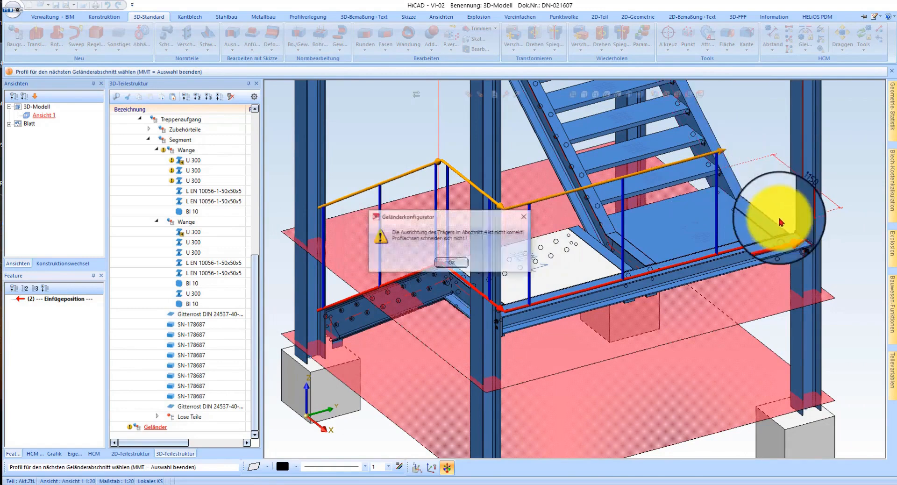
click(465, 265)
click(777, 226)
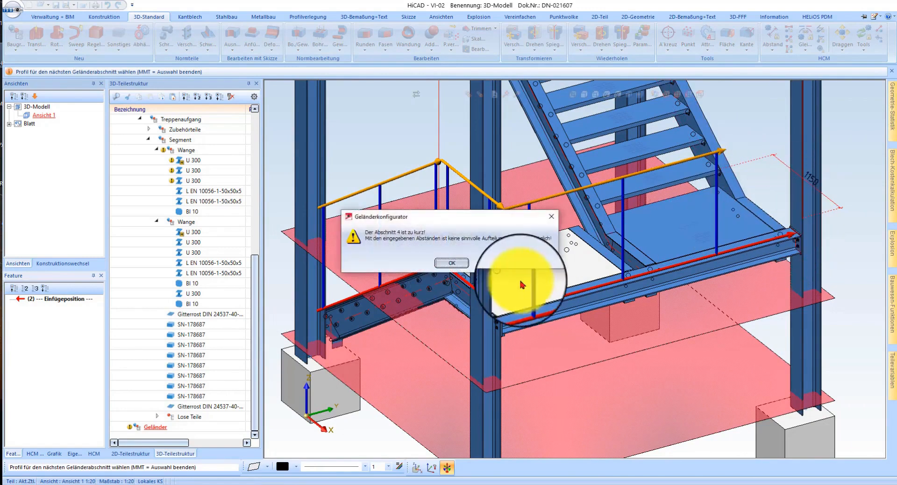
click(447, 265)
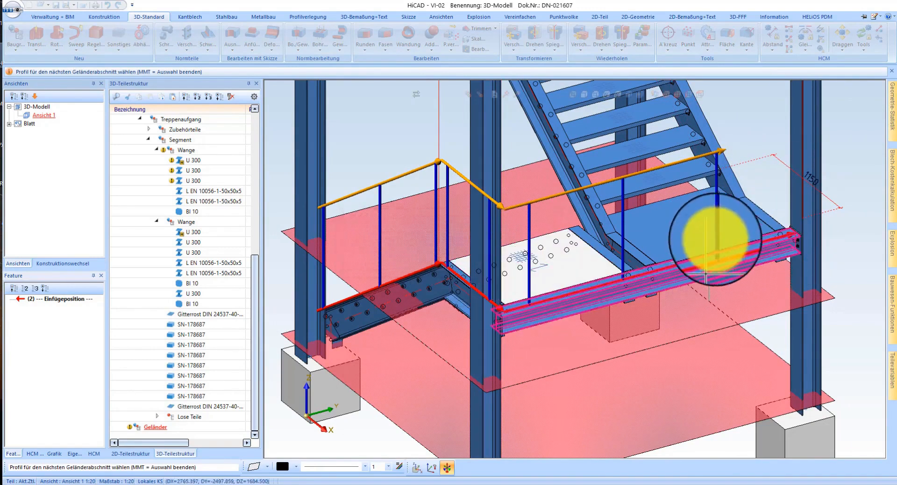
Step: Finish the profile selection, set the posts' Endabstand to 100, overwrite the Favorit Video favourite, and cancel the railing configuration
middle_drag(715, 254, 593, 240)
middle_click(613, 272)
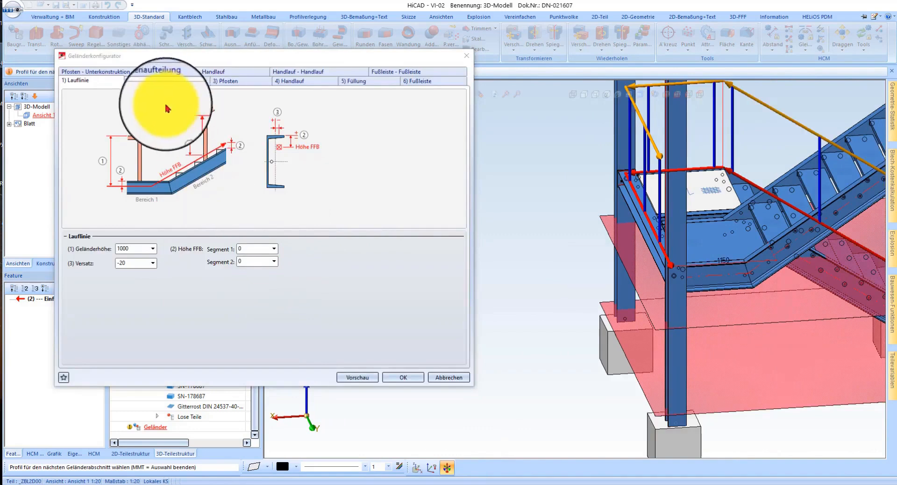
click(194, 82)
scroll(178, 320, down, 5)
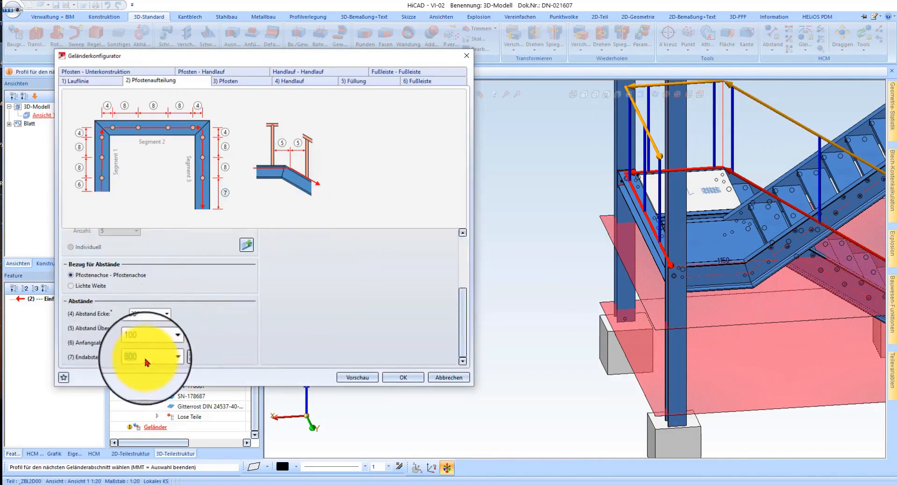
click(63, 377)
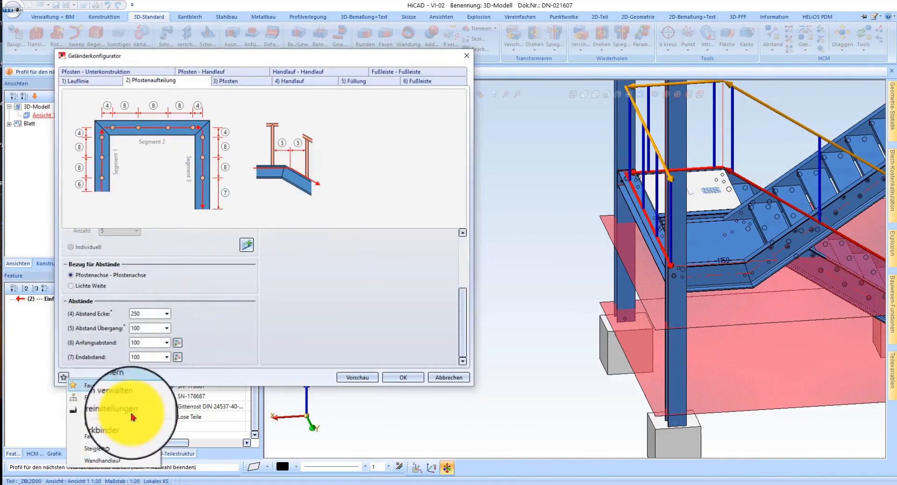
click(120, 387)
click(272, 183)
click(333, 286)
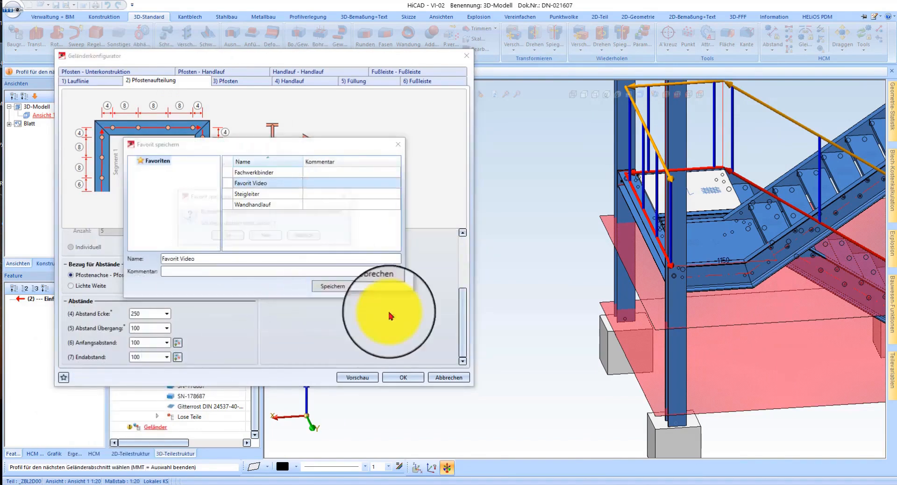
click(228, 235)
click(449, 377)
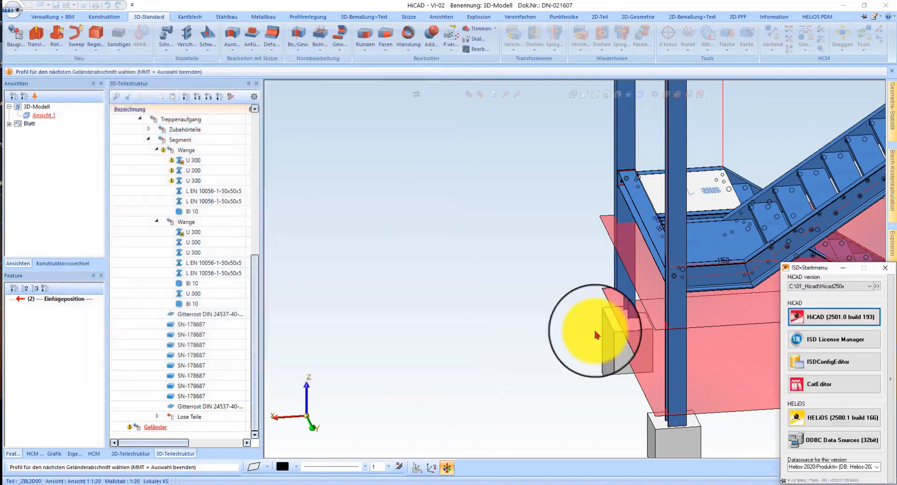
Step: Restart the railing along profiles, selecting the lower flight's stringer and the landing profile that continues it
scroll(581, 235, down, 5)
scroll(584, 248, up, 2)
middle_drag(628, 263, 645, 300)
scroll(645, 300, up, 3)
click(892, 303)
click(776, 450)
click(563, 314)
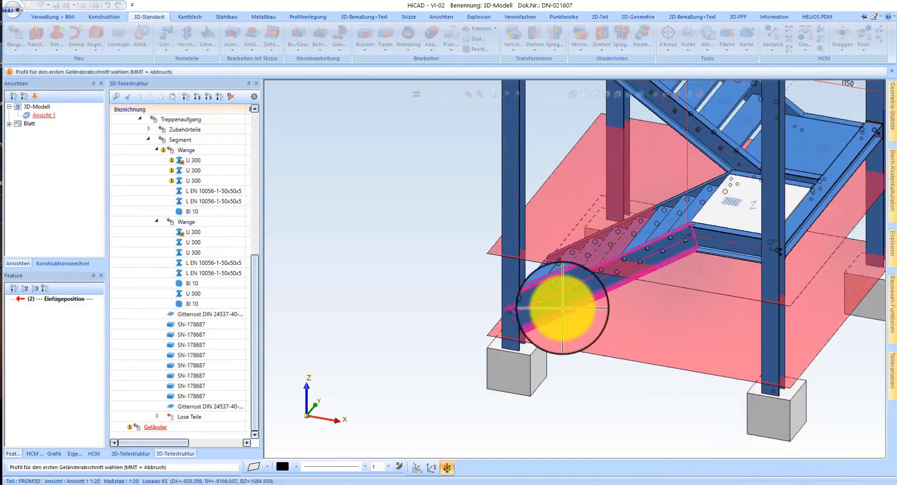
click(717, 251)
Step: Finish the profile selection, check the post distances in the Pfostenaufteilung, and generate the railing
middle_click(687, 341)
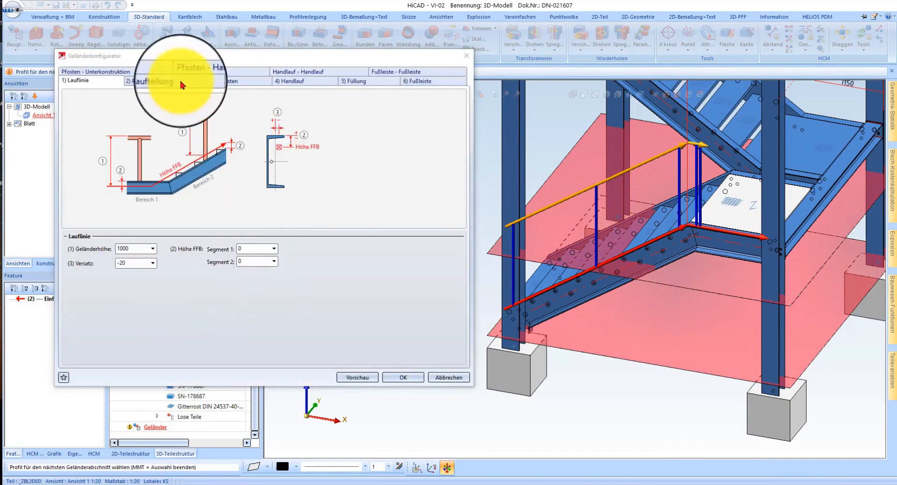
click(180, 81)
scroll(173, 333, down, 2)
scroll(174, 333, down, 2)
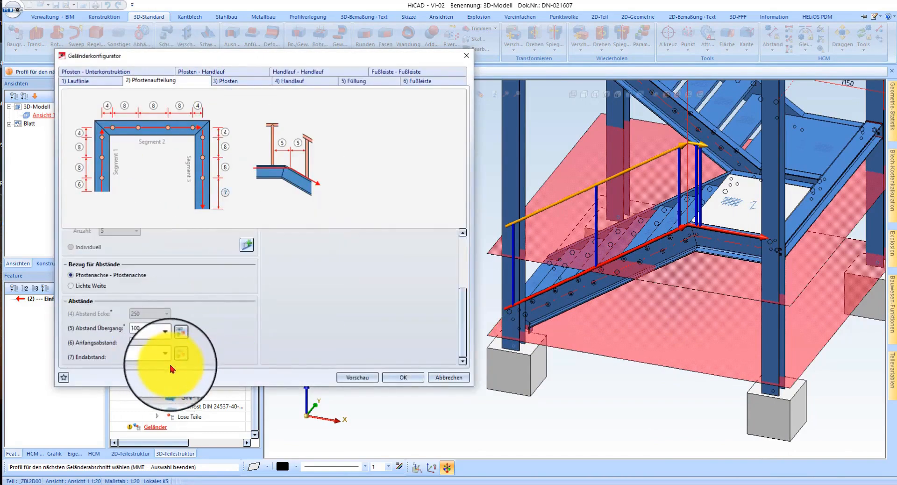
click(402, 377)
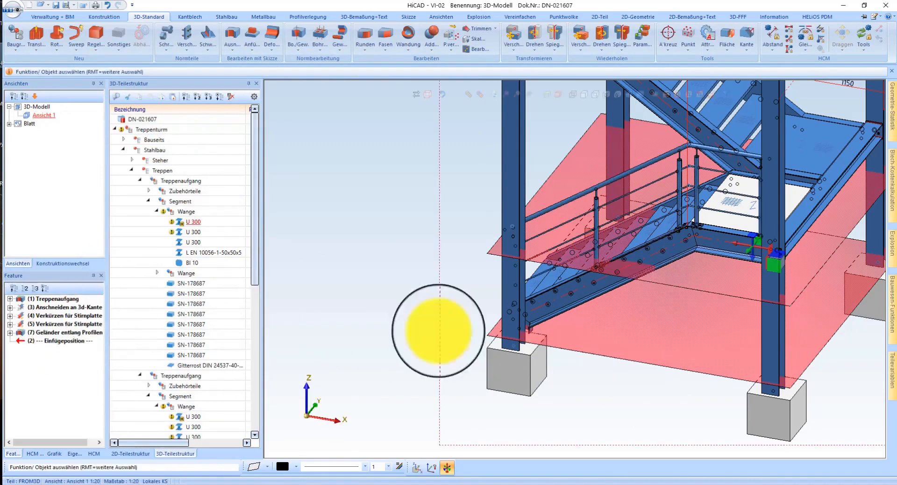
Step: Select the short railing on the lower flight and delete its Geländer entlang Profilen feature
click(586, 190)
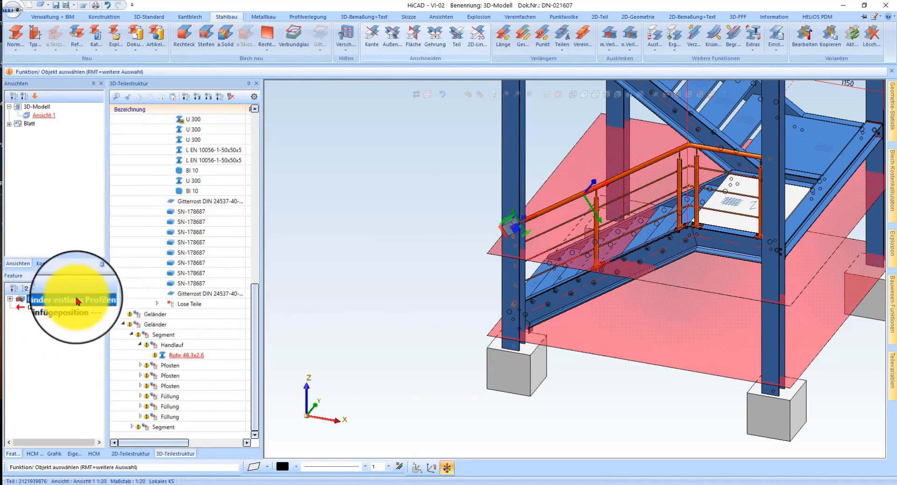
right_click(78, 301)
click(136, 156)
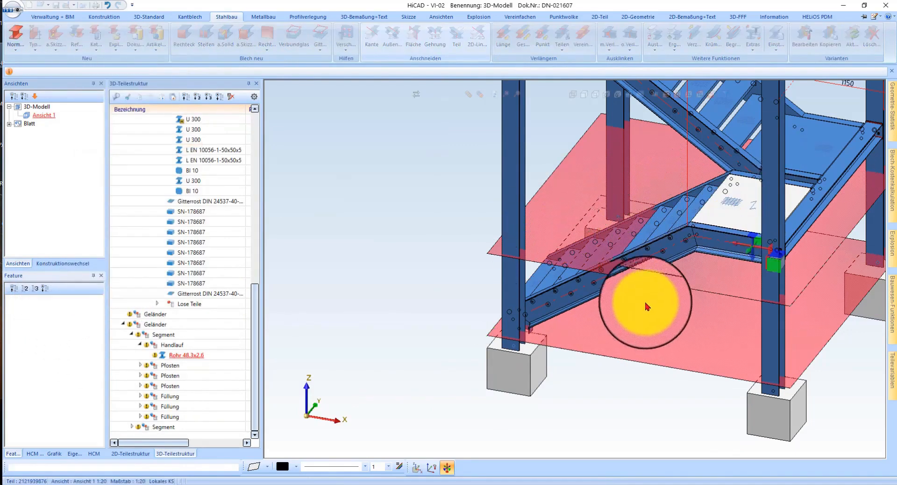
Step: Generate a continuous railing along the lower flight's stringer, the outer profiles of the intermediate landing, and the upper flight's outer stringer
click(888, 313)
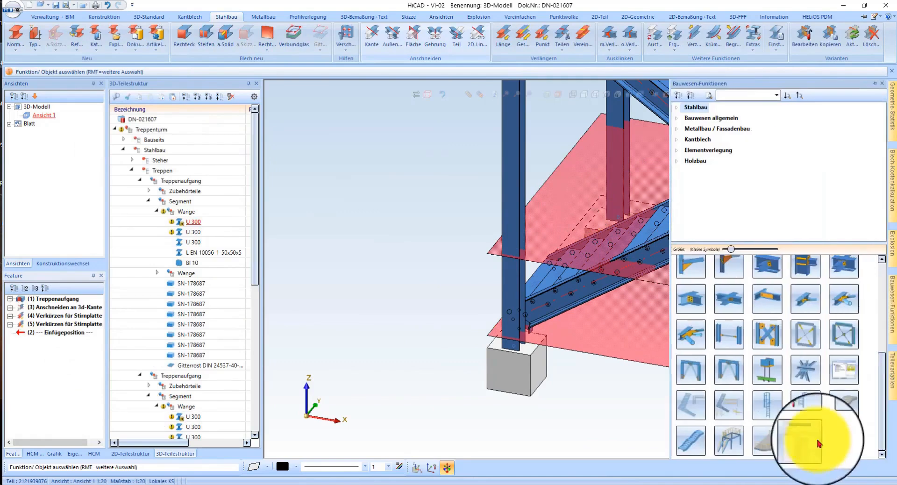
click(733, 441)
click(567, 308)
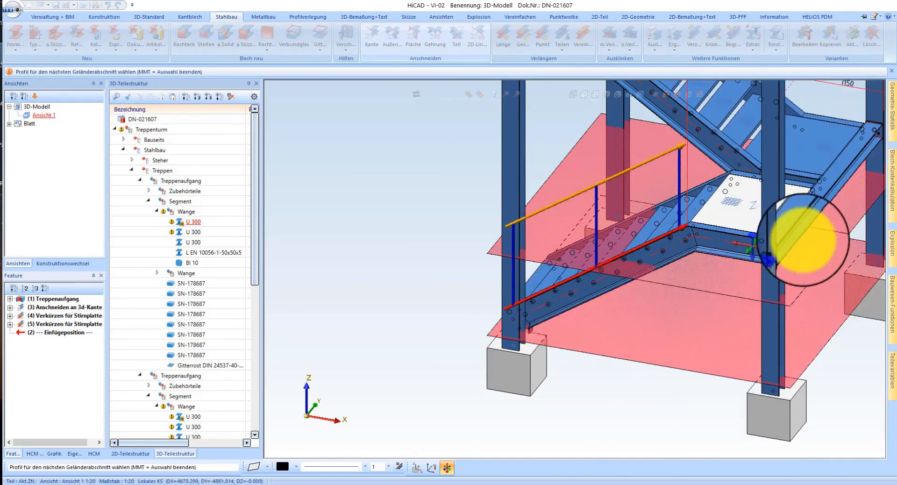
scroll(821, 240, down, 3)
scroll(763, 216, up, 6)
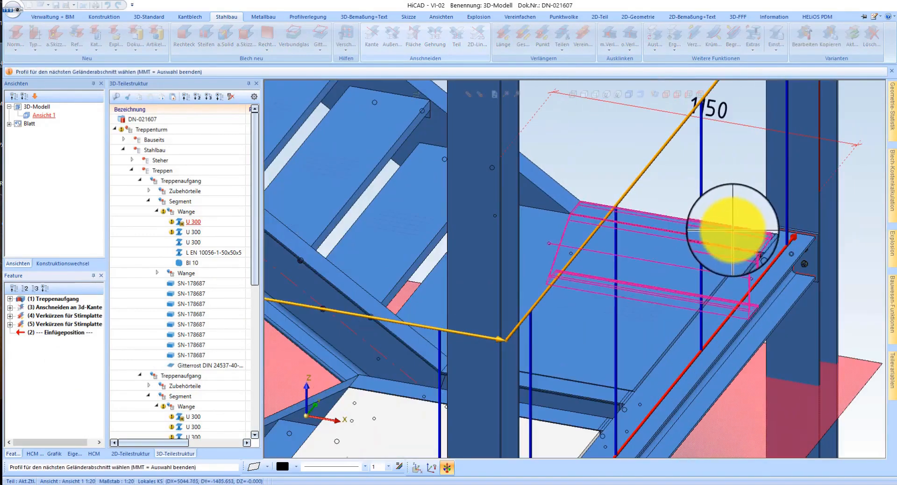
scroll(597, 281, down, 3)
scroll(570, 164, up, 5)
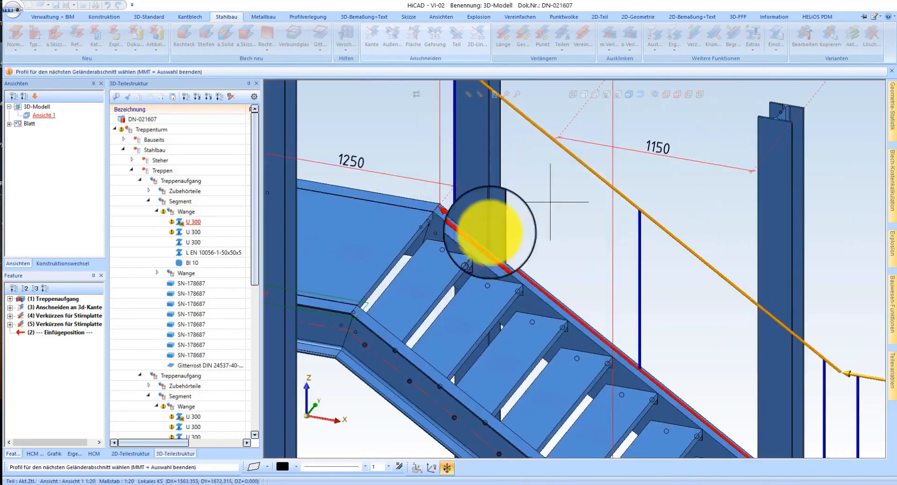
middle_click(576, 273)
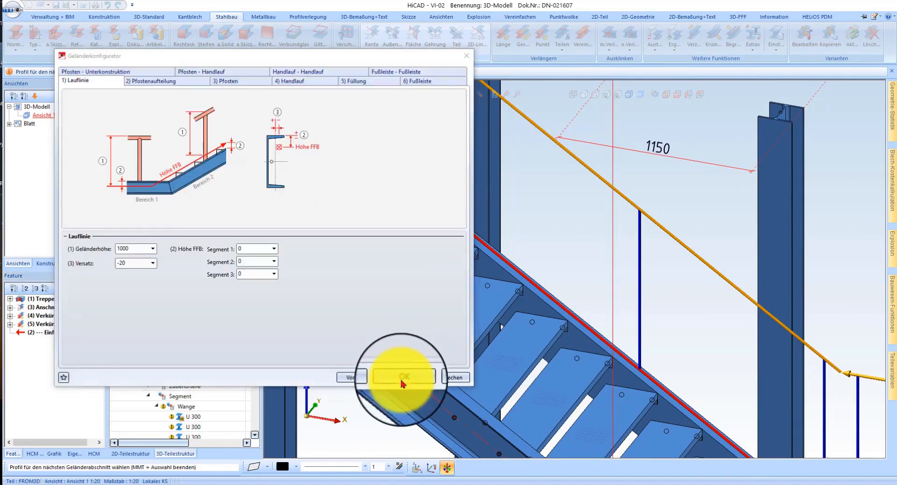
click(400, 378)
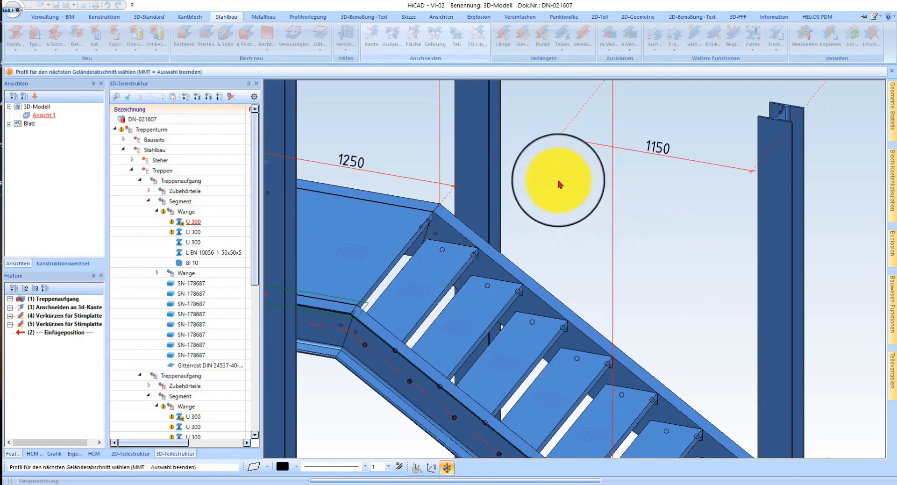
Step: Examine the generated railing along both stair flights and around the intermediate landing
middle_click(500, 188)
scroll(549, 182, down, 5)
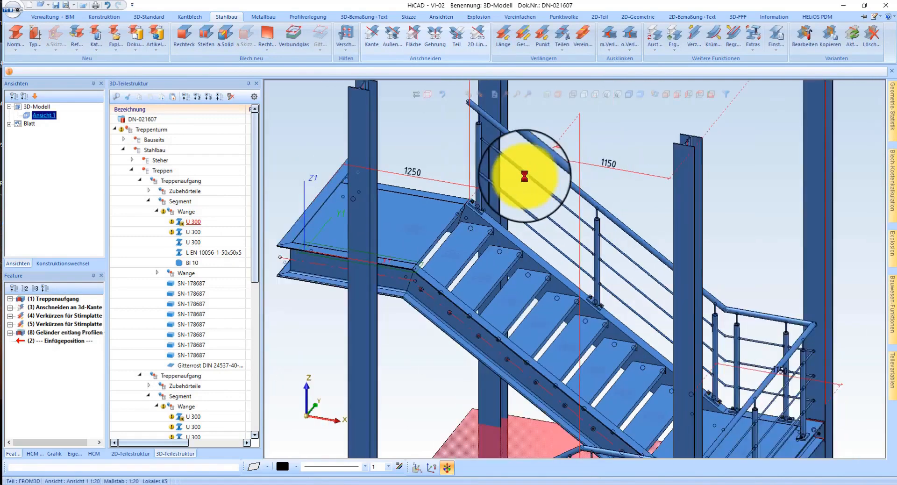
scroll(551, 310, up, 4)
middle_drag(559, 320, 619, 279)
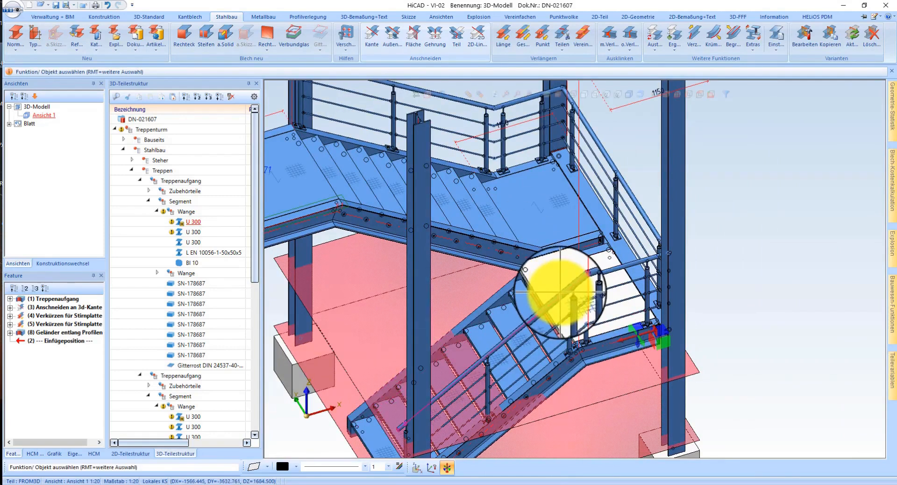
scroll(563, 278, down, 6)
scroll(584, 257, up, 4)
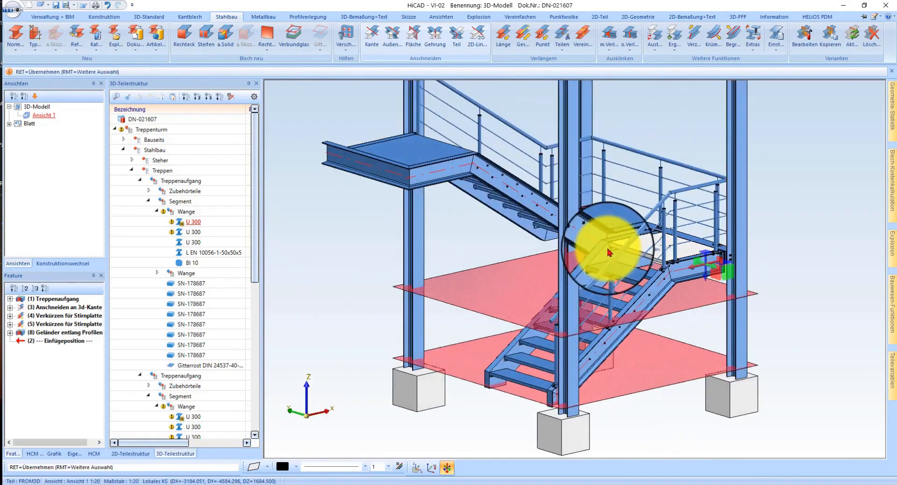
Step: Inspect the foot of the lower flight, the railing's start beside the column, and the overall stair tower
scroll(581, 372, up, 5)
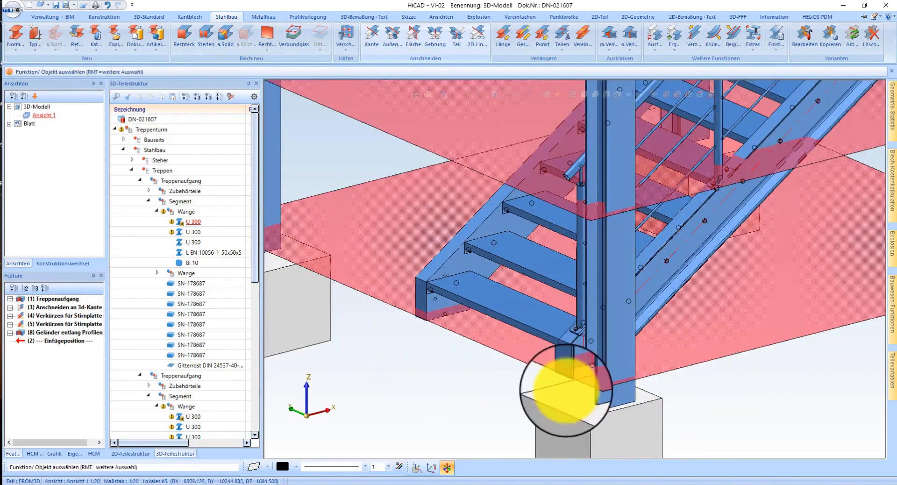
scroll(578, 415, down, 2)
scroll(578, 416, down, 3)
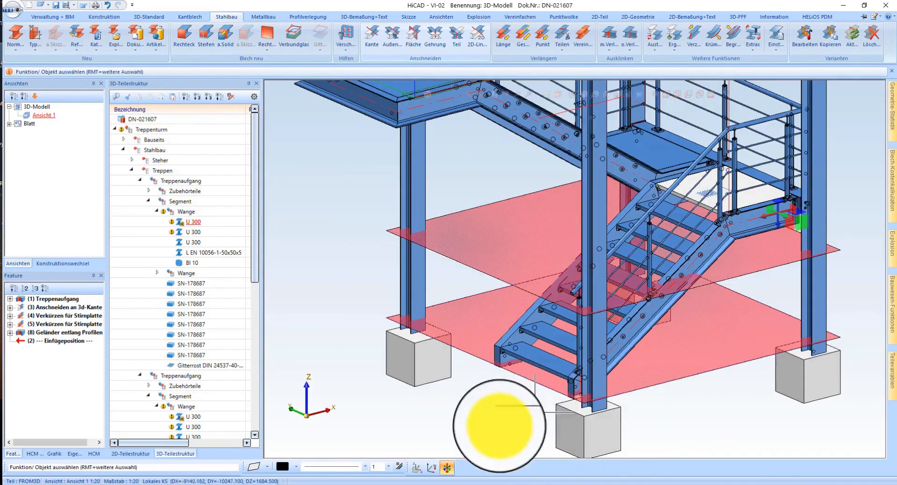
scroll(488, 424, down, 2)
scroll(488, 424, down, 2)
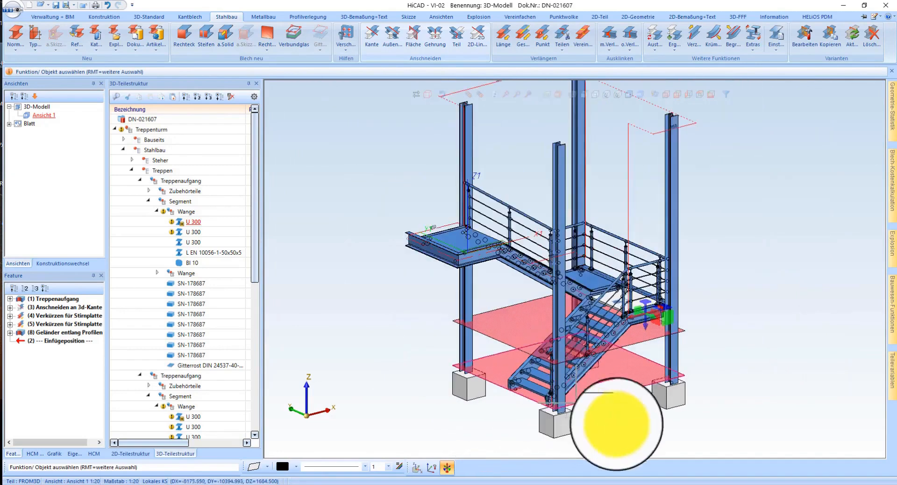
scroll(625, 369, down, 2)
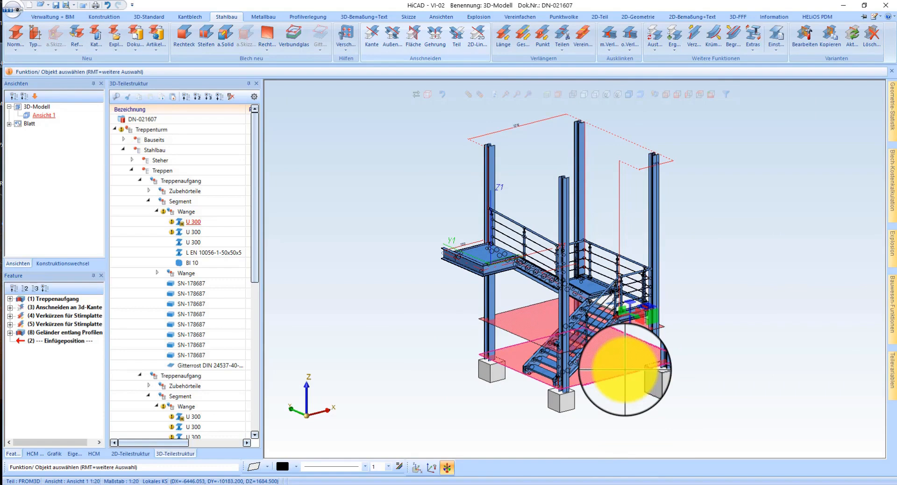
scroll(530, 381, up, 5)
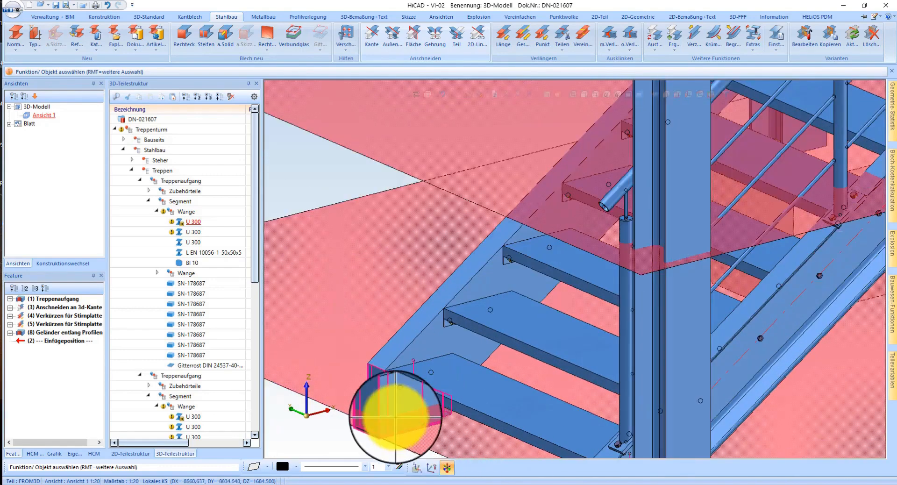